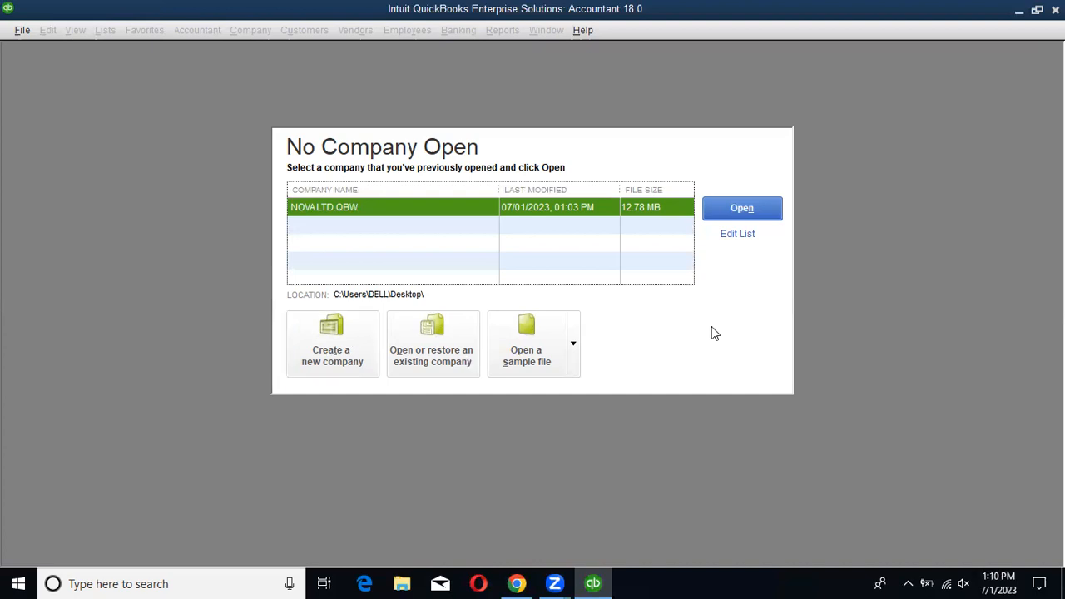
# Start a new company file with Express Start and set the business name to PRESTIGE CONSTRUCTION SERVICES.
pyautogui.click(349, 349)
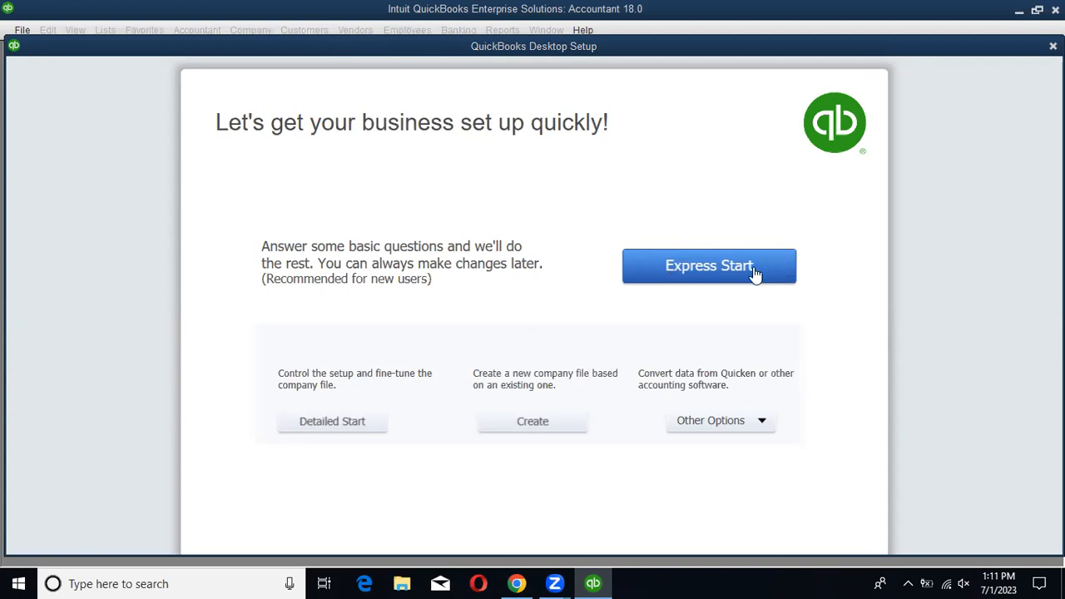
pyautogui.click(677, 268)
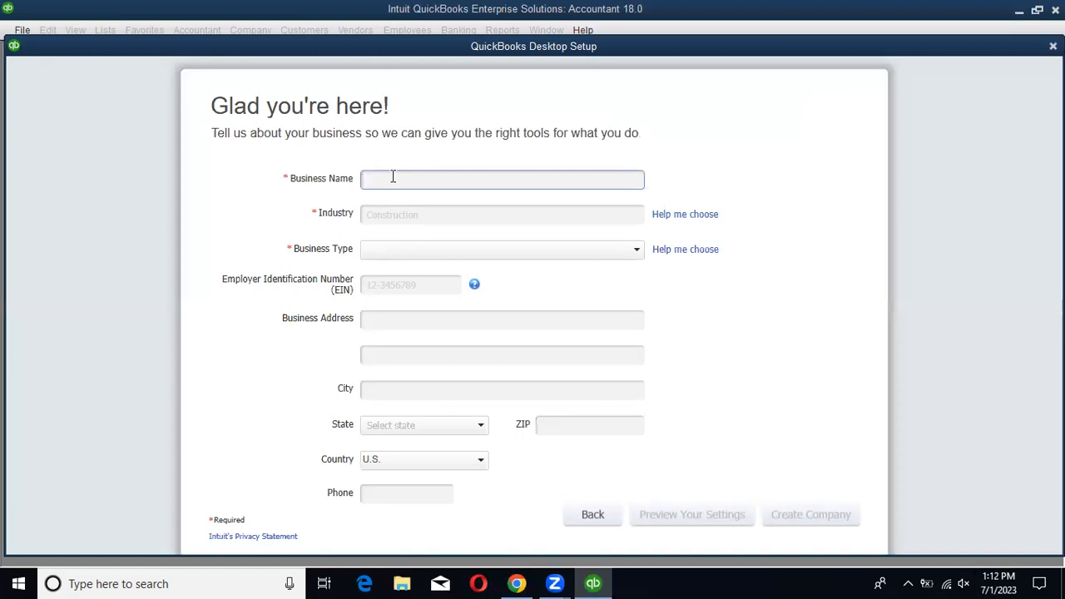
pyautogui.write('C')
pyautogui.press('BackSpace')
pyautogui.write('PRESTIGE CONSTRUCTION SERV')
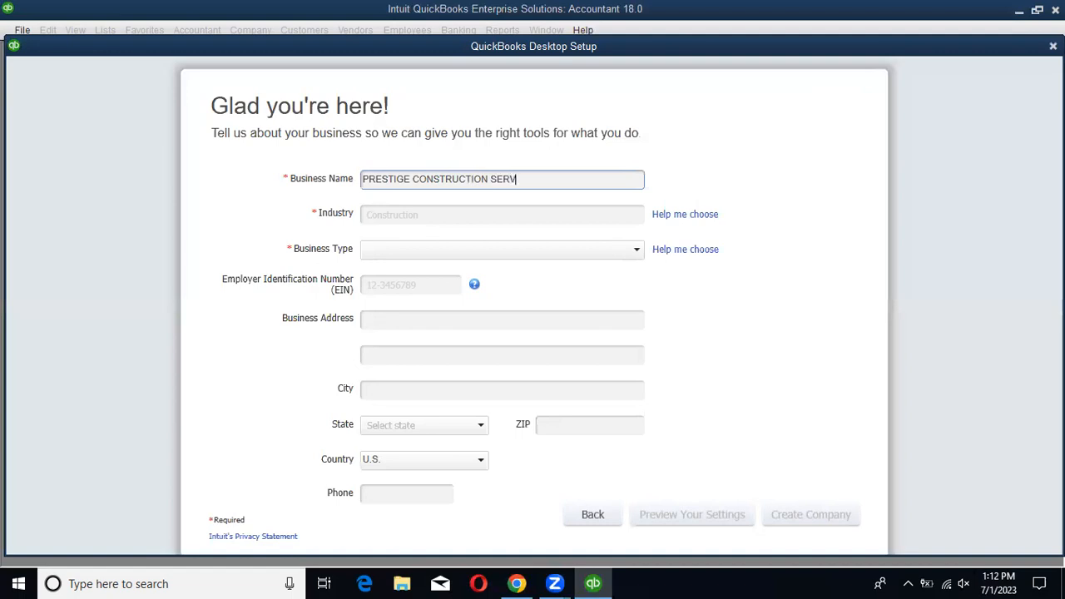
pyautogui.write('ICES')
pyautogui.click(408, 214)
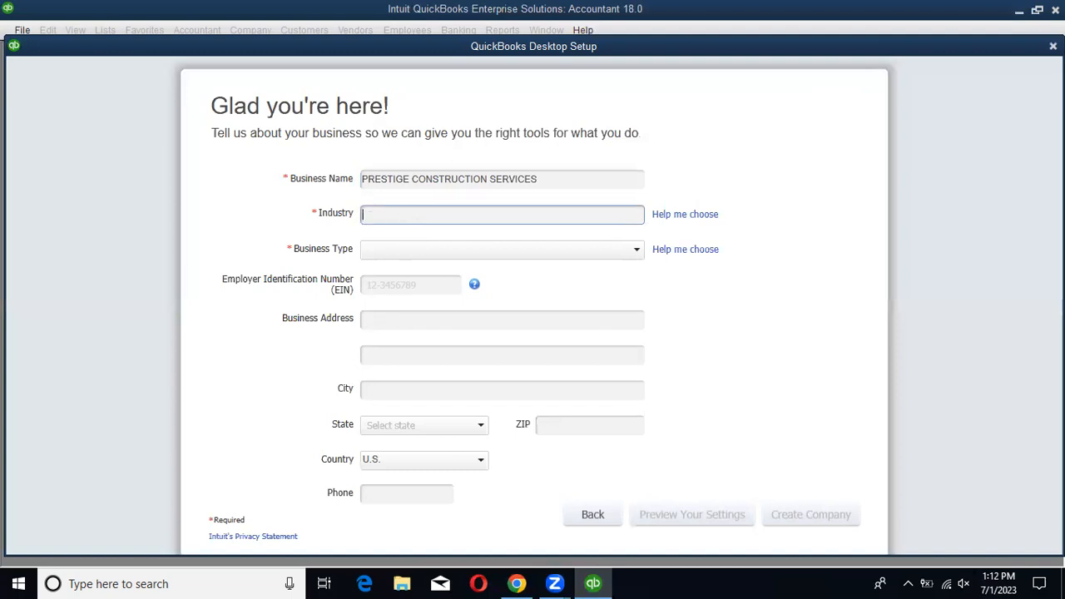
pyautogui.write('CON')
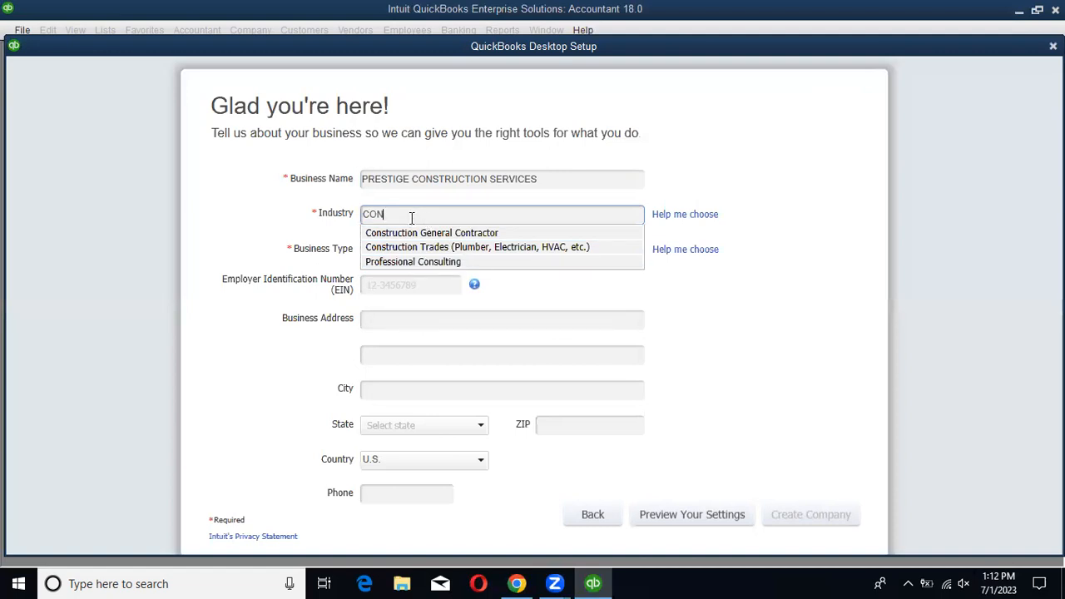
pyautogui.press('BackSpace')
pyautogui.press('BackSpace')
pyautogui.press('BackSpace')
pyautogui.write('EN')
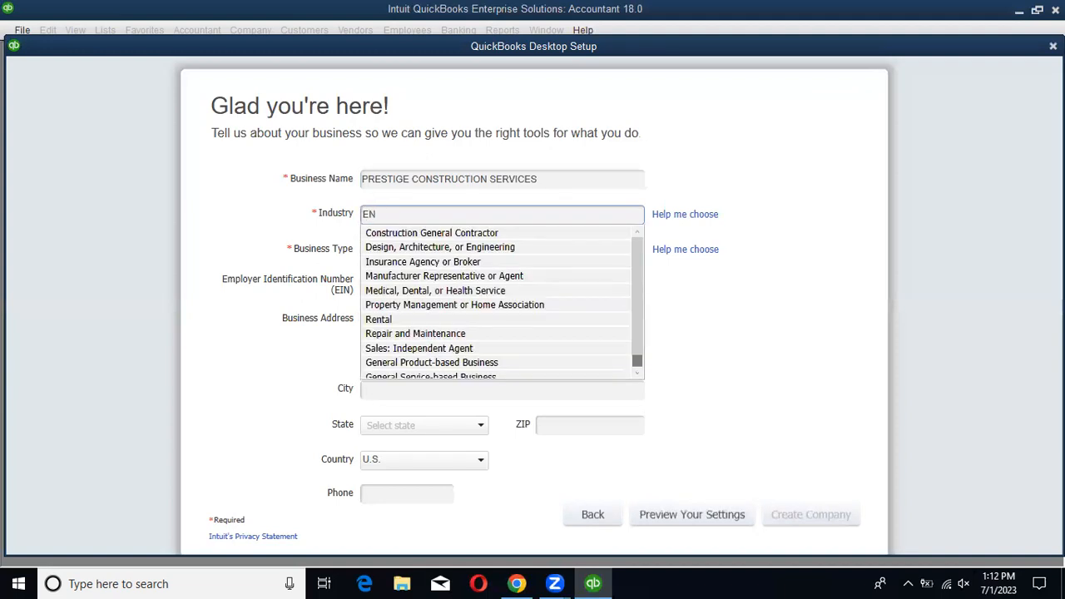
pyautogui.write('G')
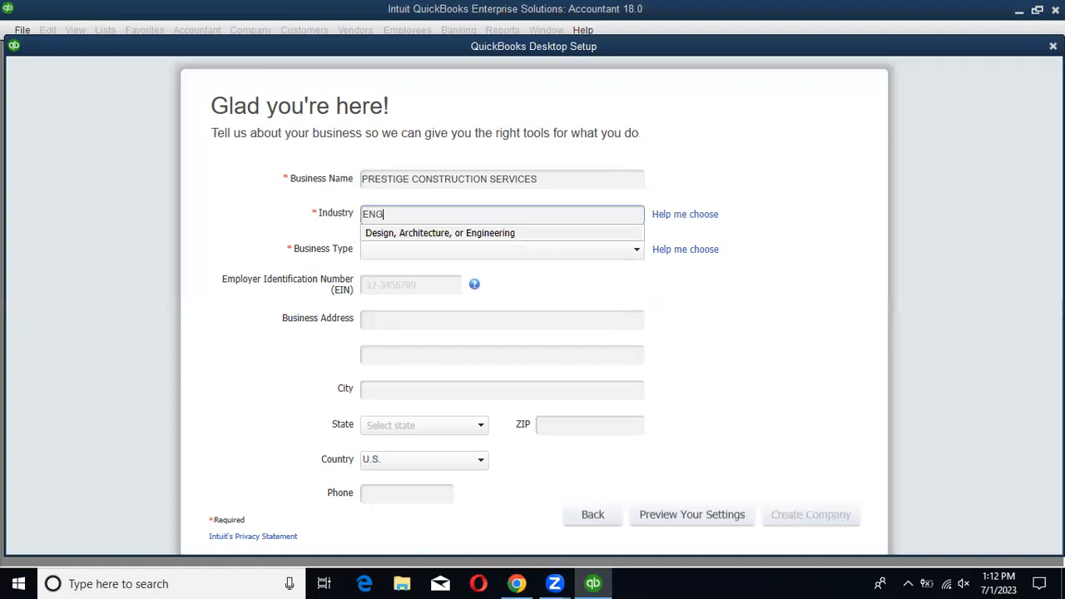
pyautogui.press('BackSpace')
pyautogui.press('BackSpace')
pyautogui.press('BackSpace')
# Set the industry to Construction General Contractor and the business type to Corporation.
pyautogui.write('C')
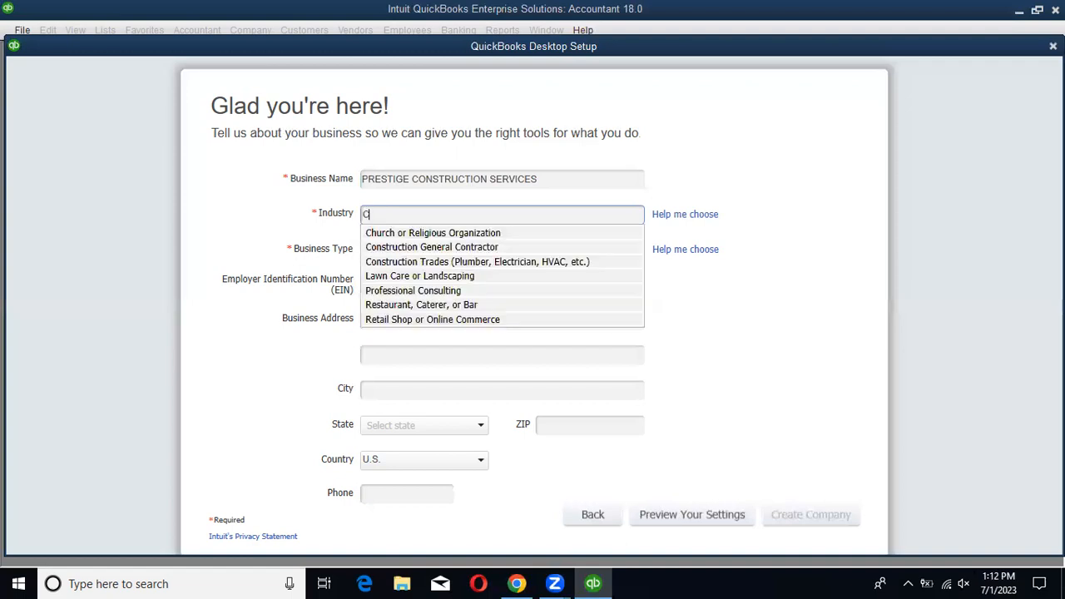
pyautogui.write('ONS')
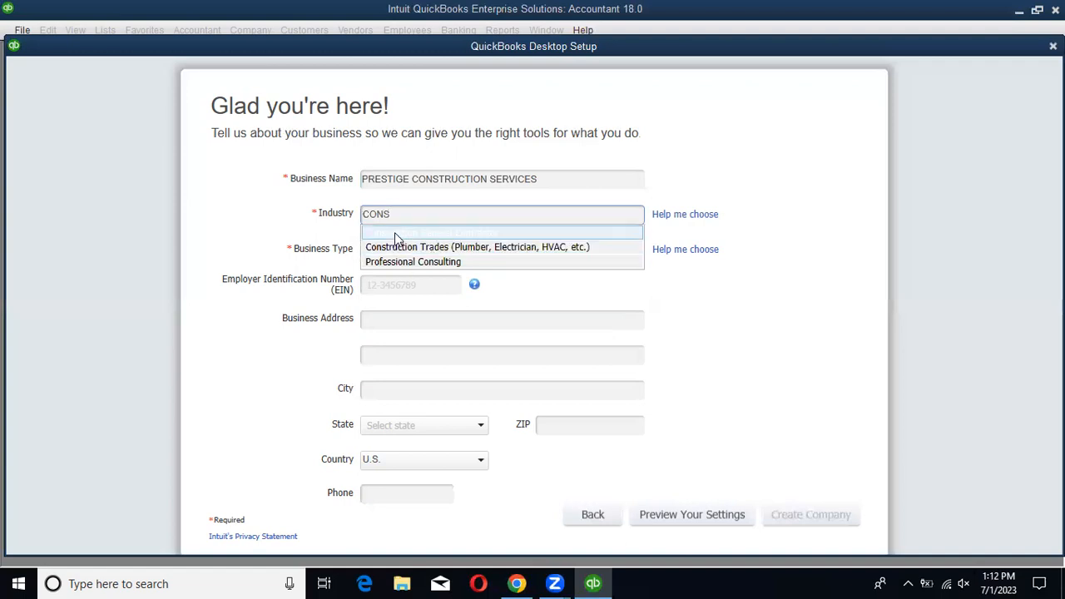
pyautogui.click(491, 236)
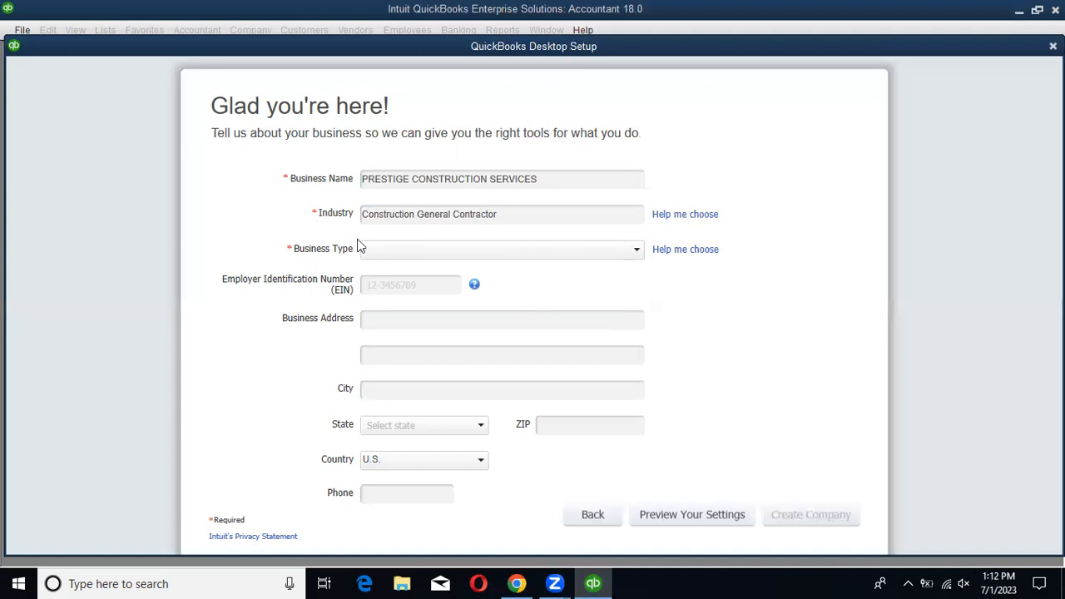
pyautogui.click(623, 254)
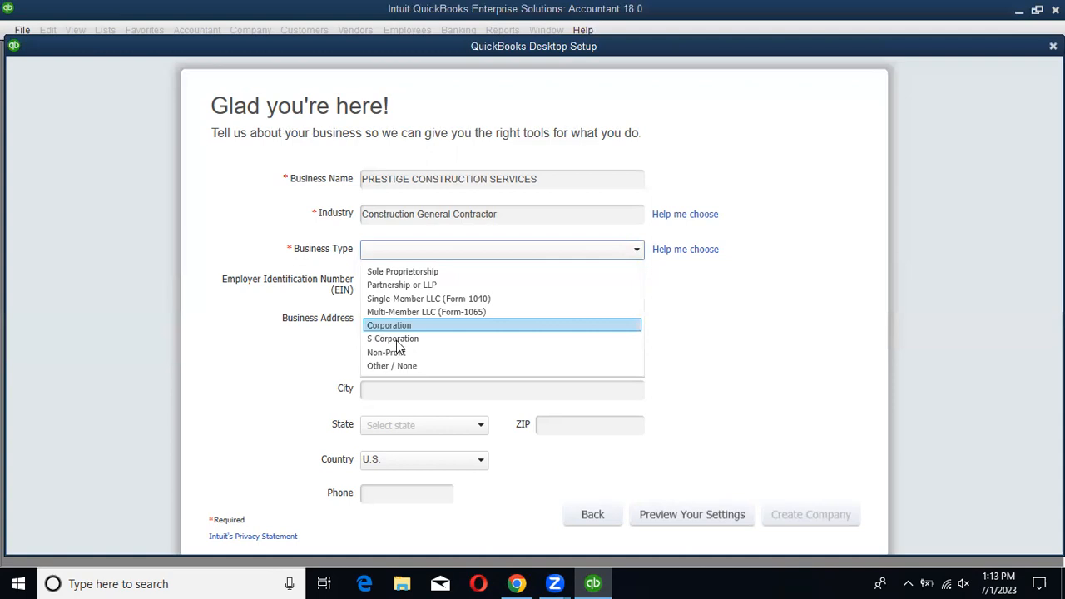
pyautogui.click(398, 325)
pyautogui.click(399, 289)
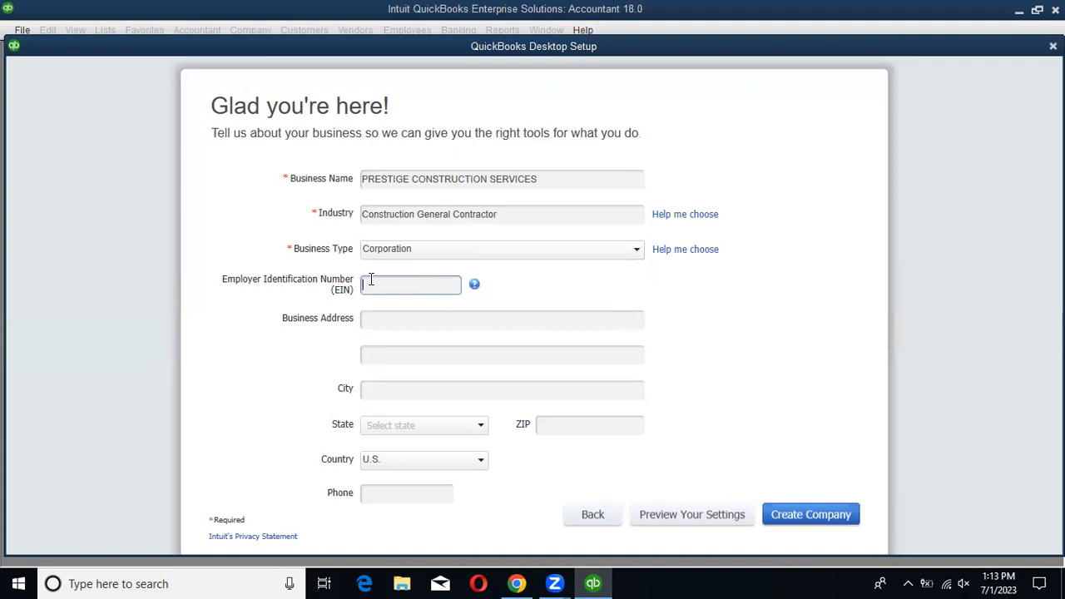
pyautogui.click(383, 320)
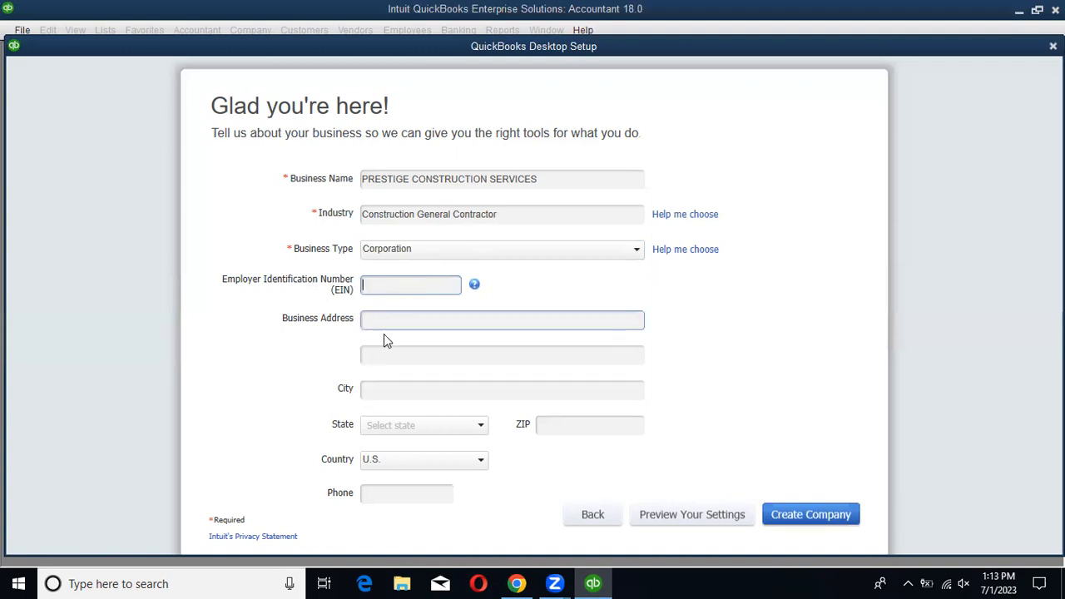
pyautogui.press('Tab')
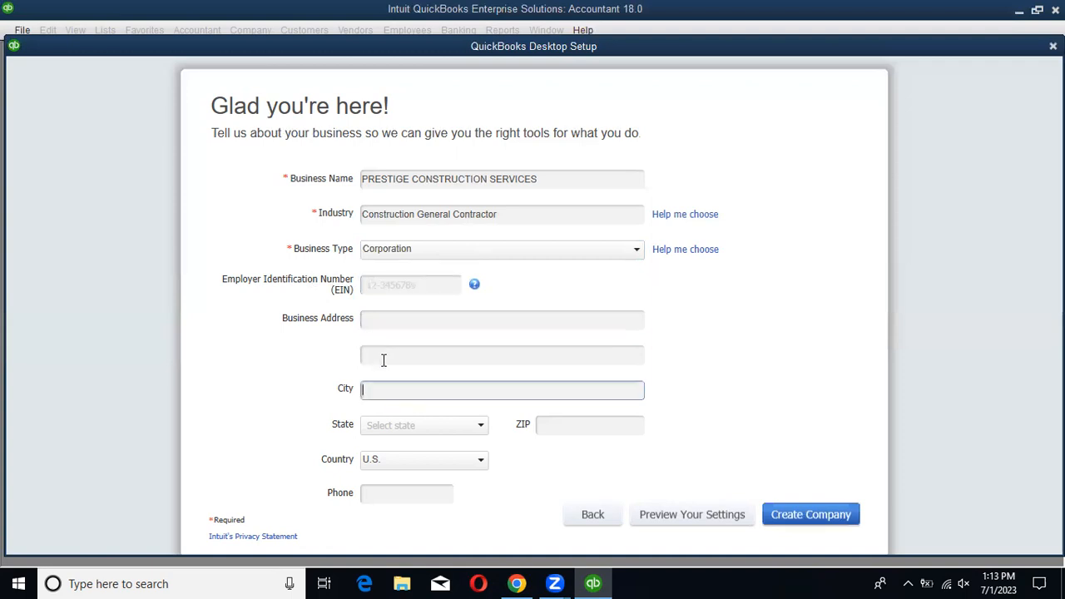
pyautogui.click(381, 425)
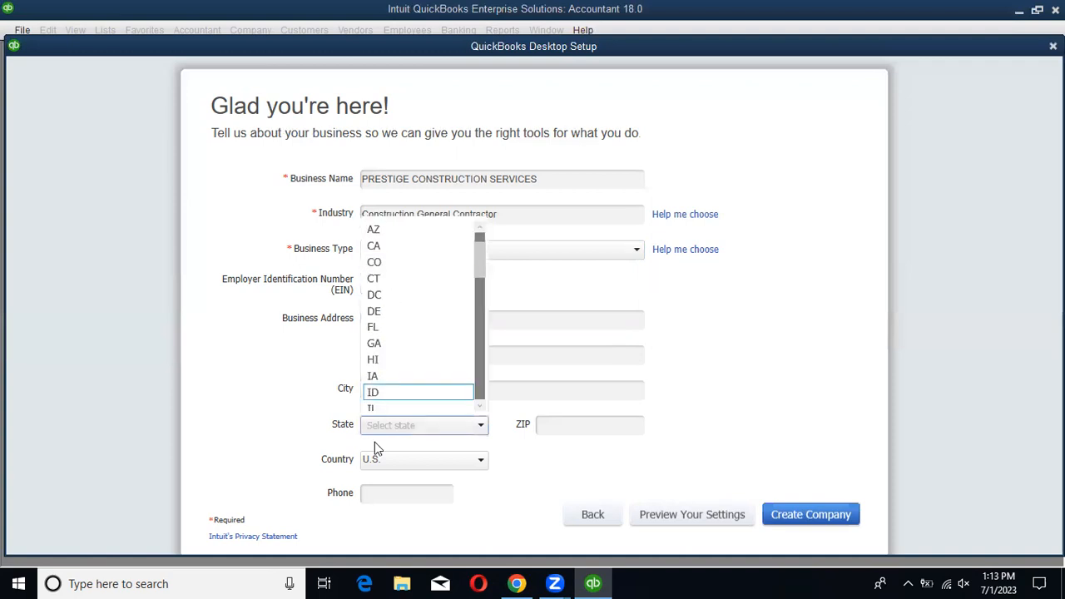
pyautogui.scroll(-1, 382, 460)
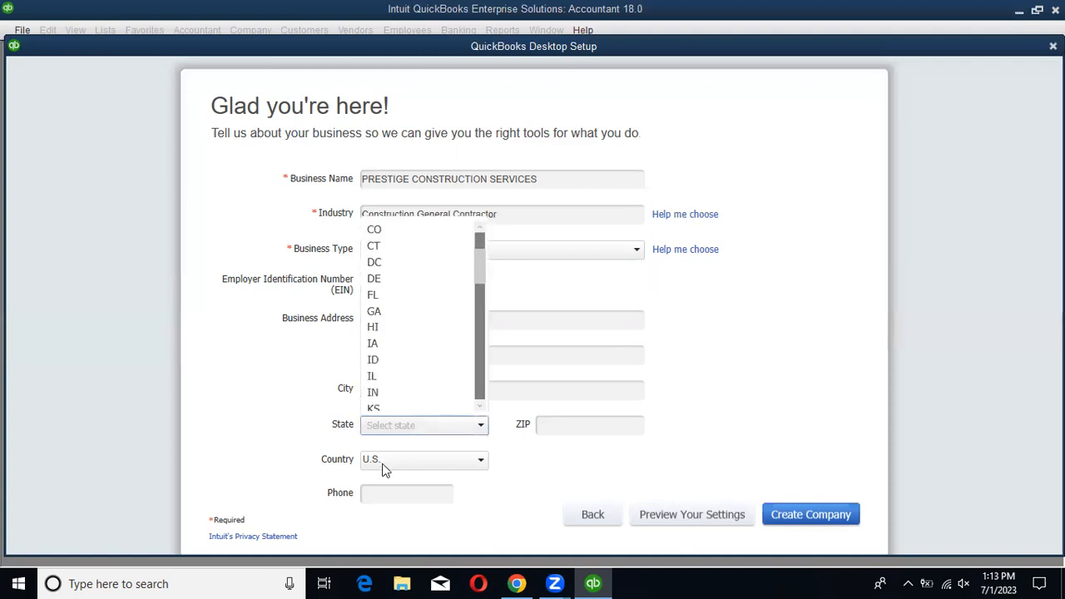
# Set the company's country to Other.
pyautogui.click(380, 460)
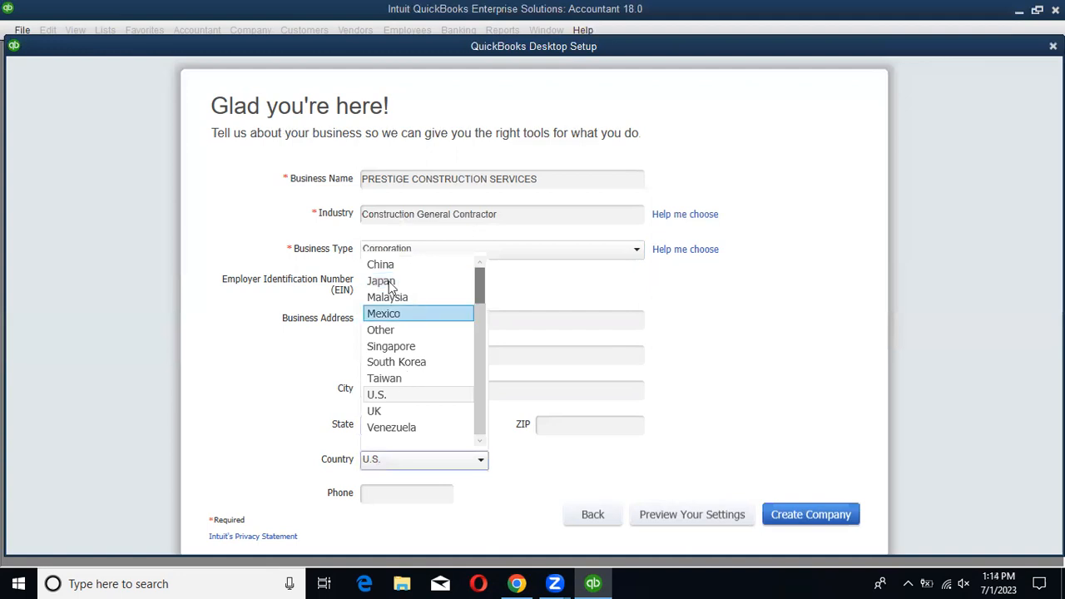
pyautogui.click(394, 330)
pyautogui.click(428, 492)
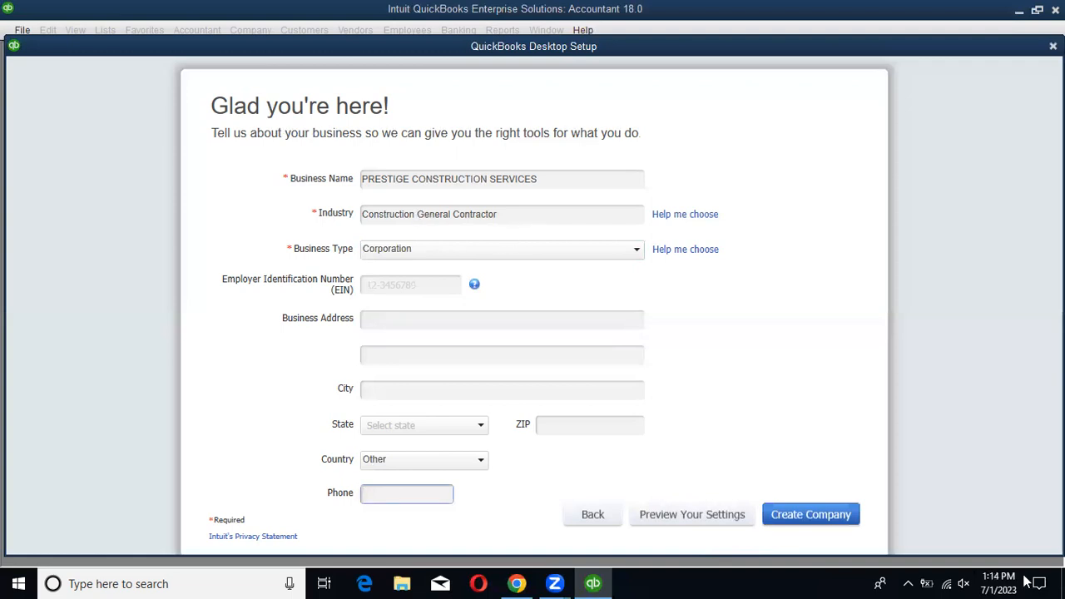
pyautogui.click(712, 515)
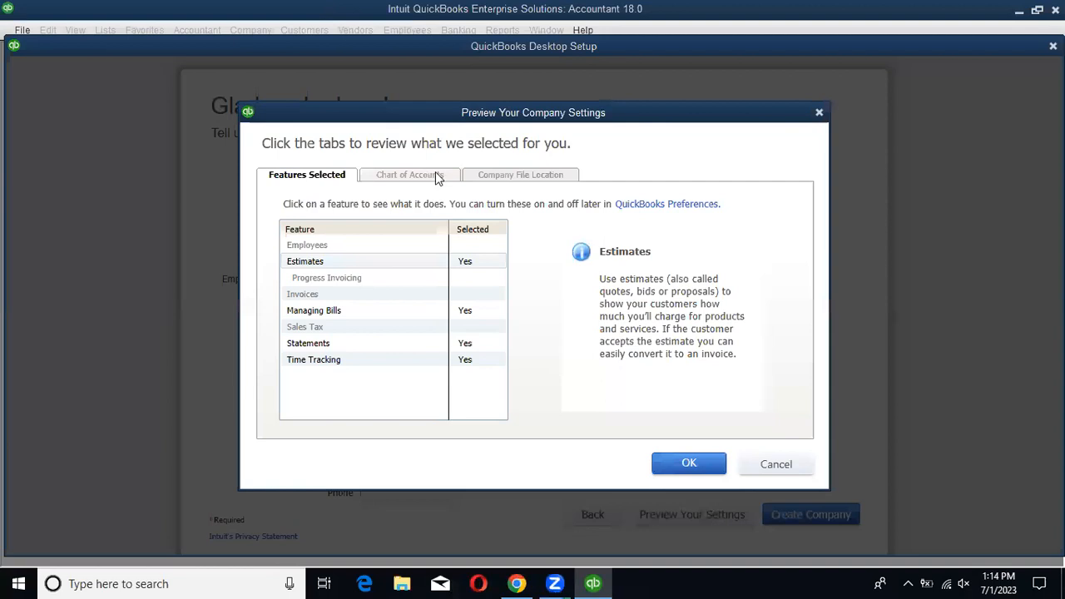
pyautogui.click(436, 173)
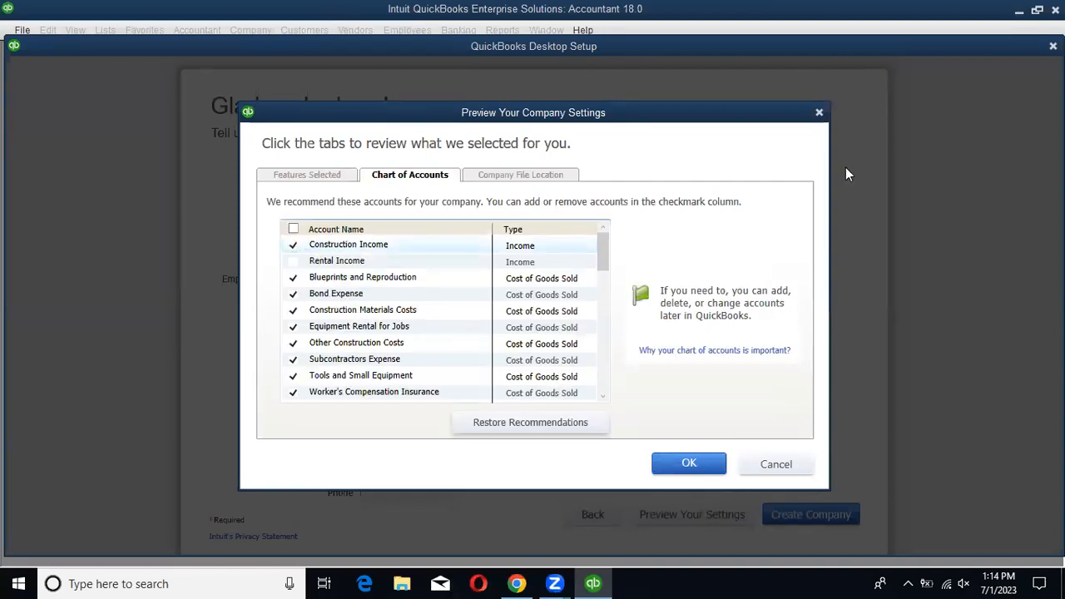
pyautogui.click(766, 464)
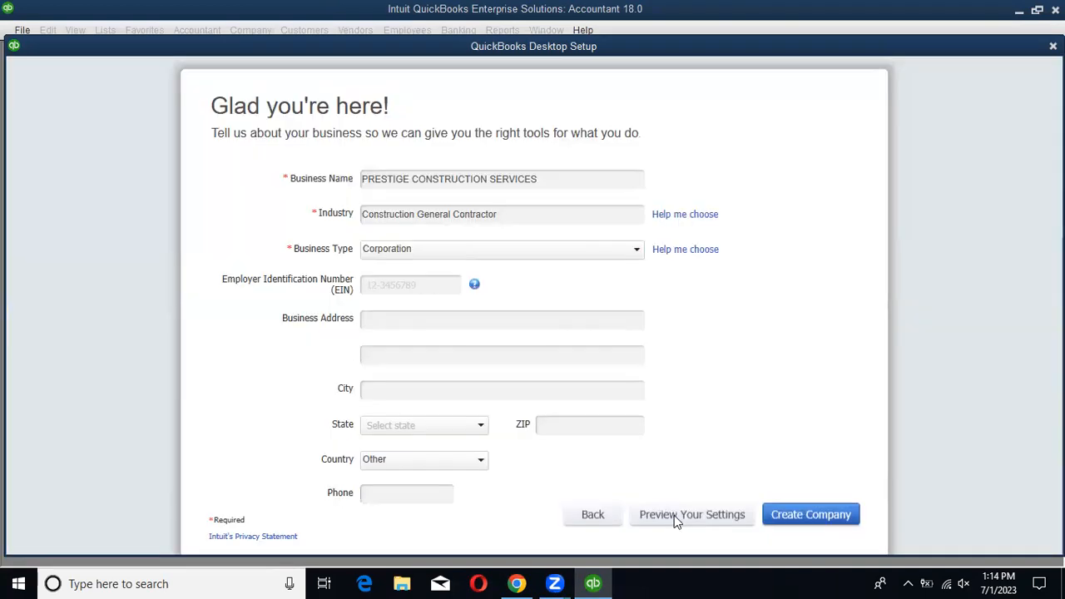
# Preview the company settings and exclude Blueprints and Reproduction and Bond Expense from the recommended chart of accounts.
pyautogui.click(674, 515)
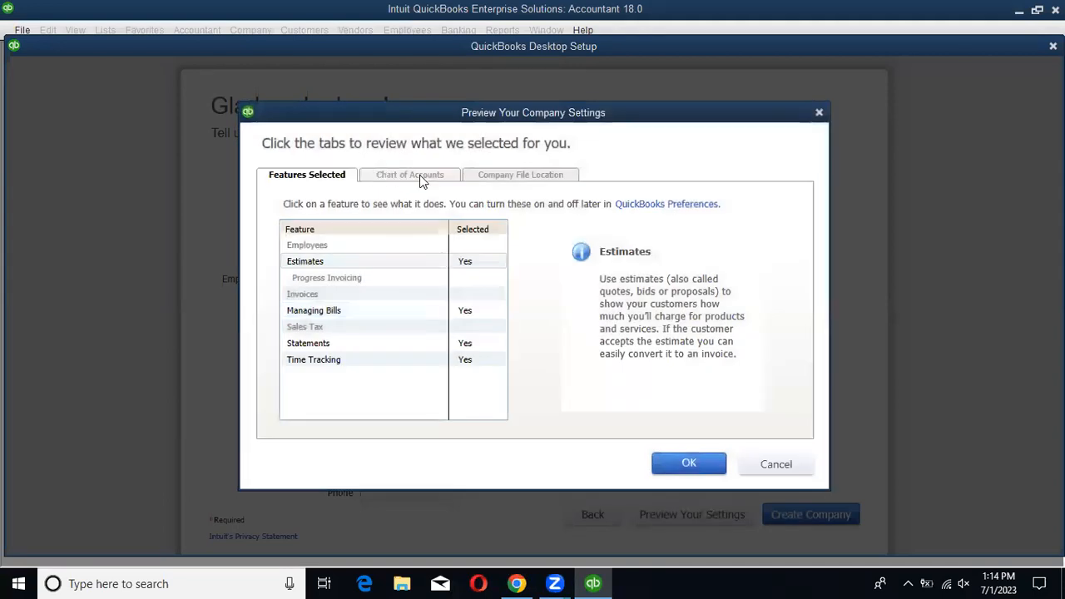
pyautogui.click(420, 180)
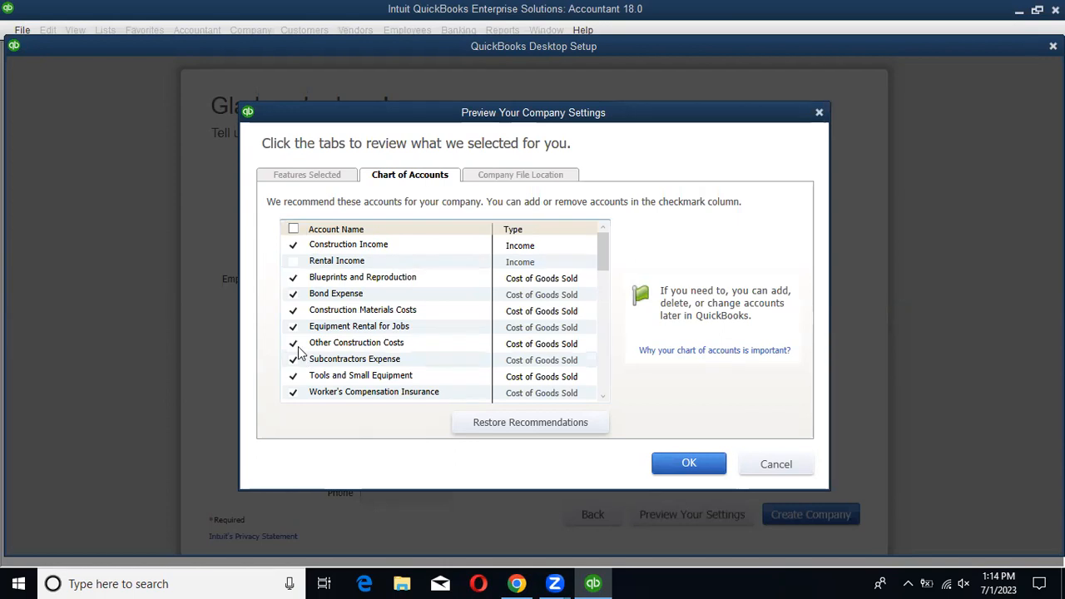
pyautogui.scroll(-3, 405, 336)
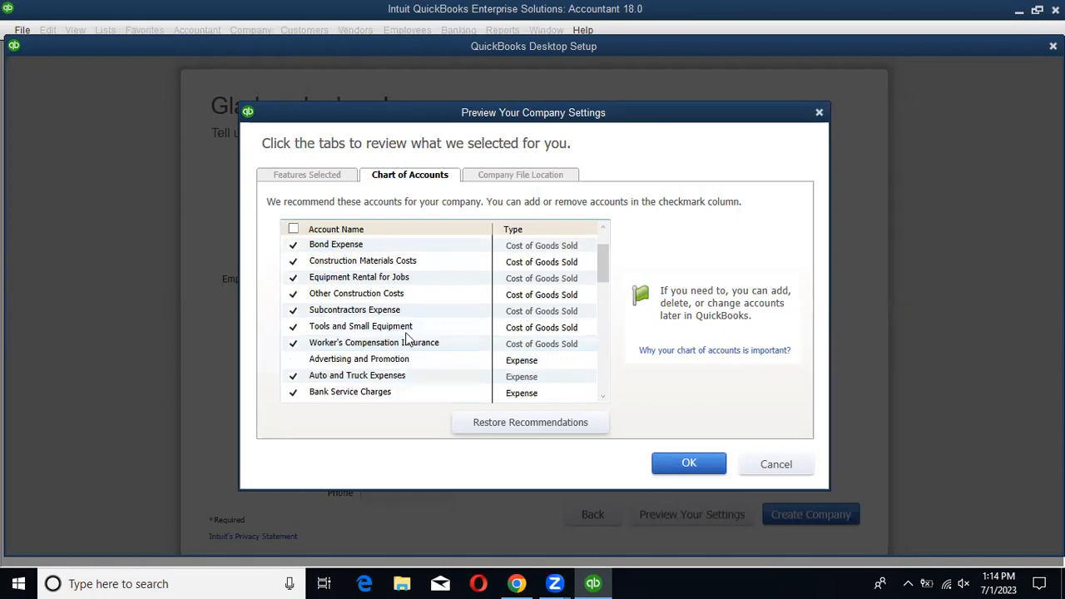
pyautogui.scroll(-5, 406, 336)
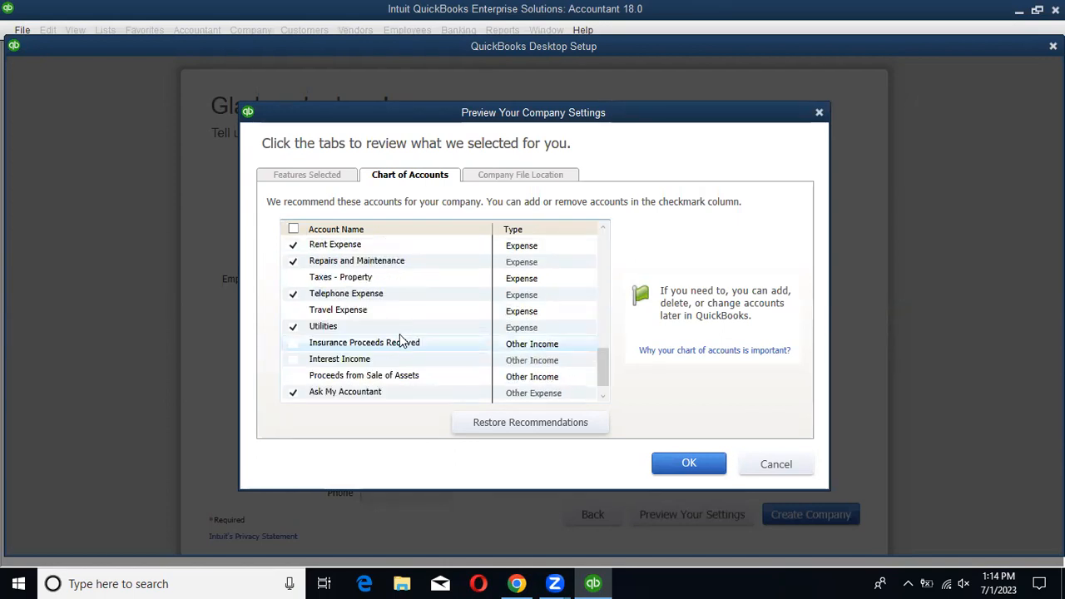
pyautogui.scroll(8, 399, 337)
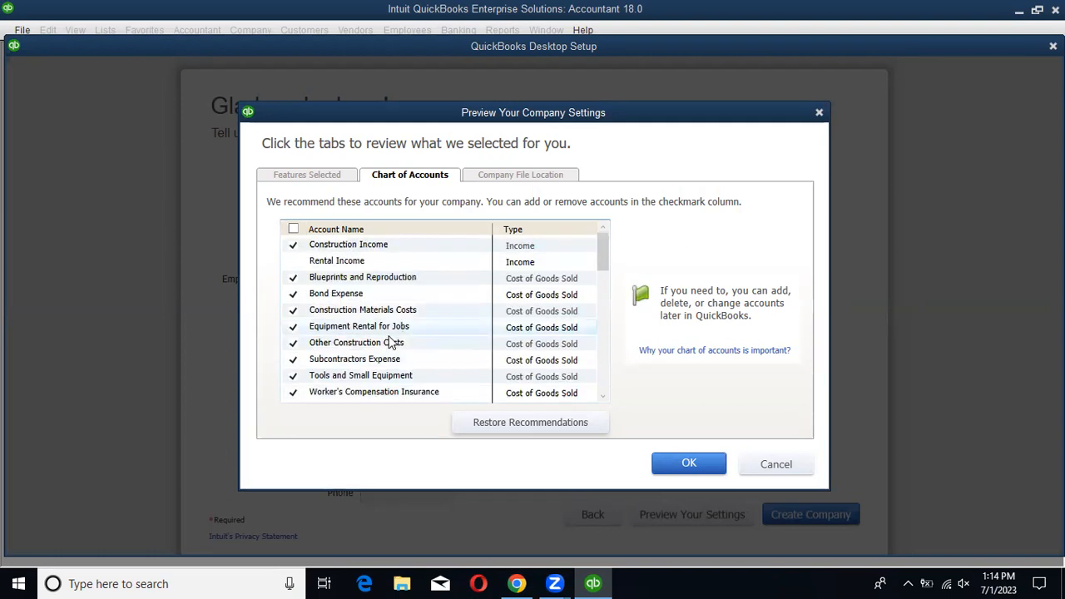
pyautogui.scroll(-7, 387, 325)
pyautogui.scroll(7, 386, 321)
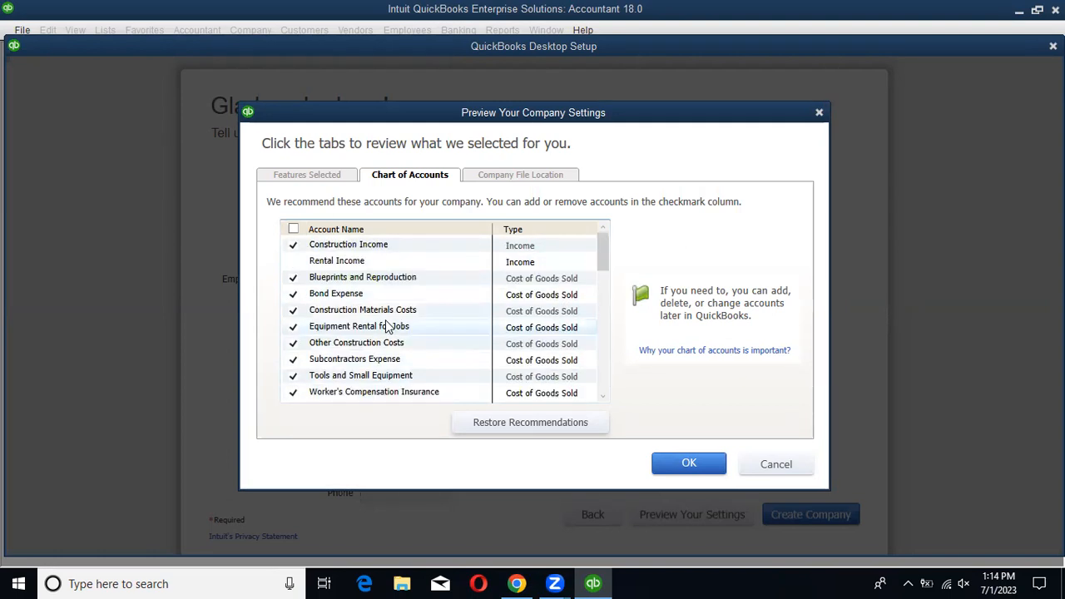
pyautogui.click(294, 279)
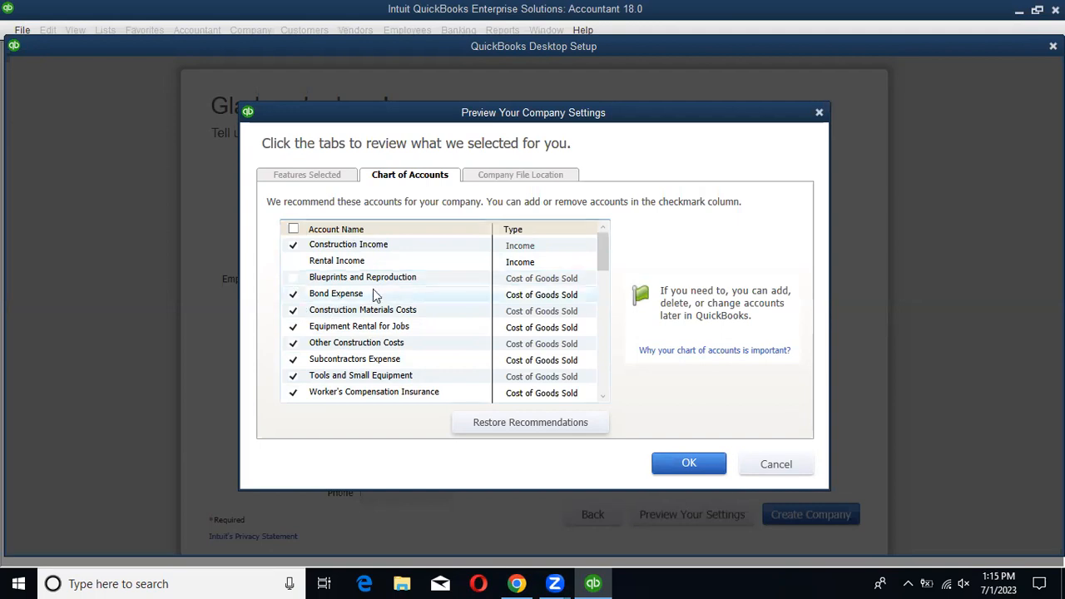
pyautogui.click(296, 296)
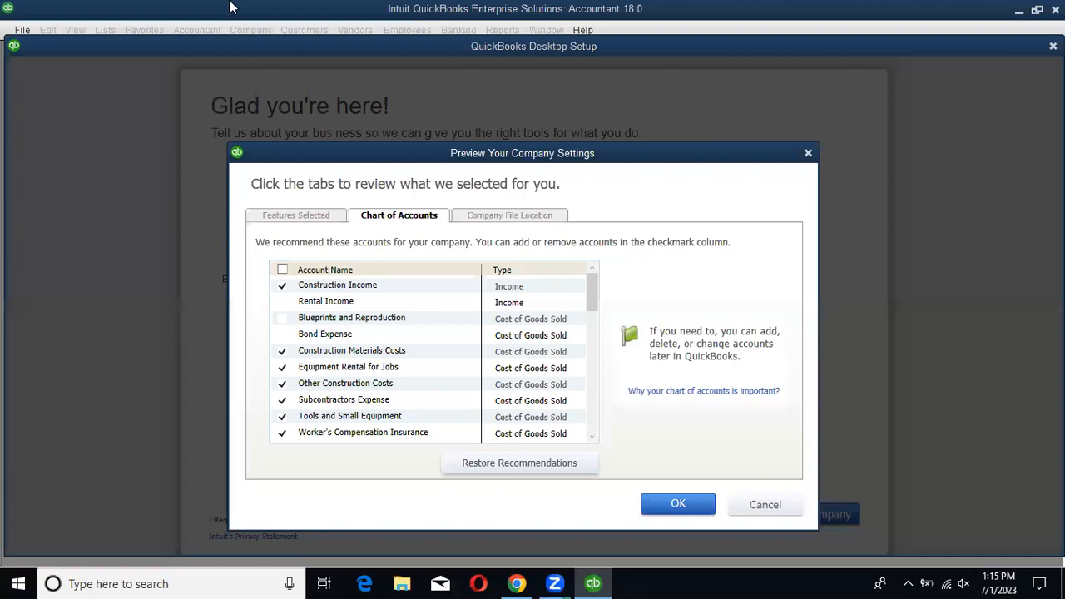
# Review the company file's save location and folder choices, plus the selected features such as Invoices.
pyautogui.click(510, 216)
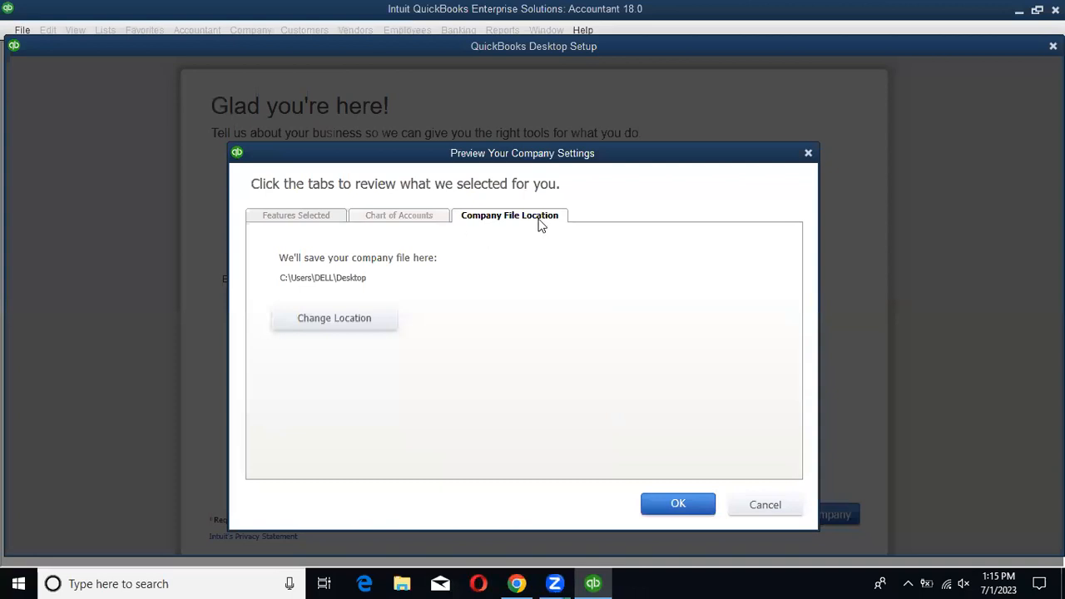
pyautogui.click(342, 324)
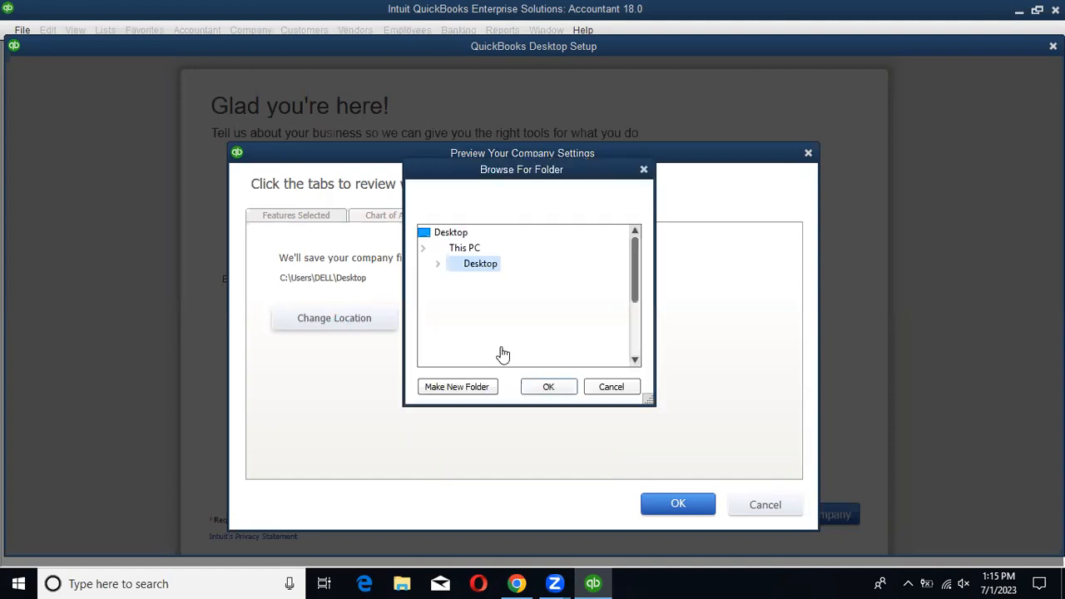
pyautogui.click(644, 171)
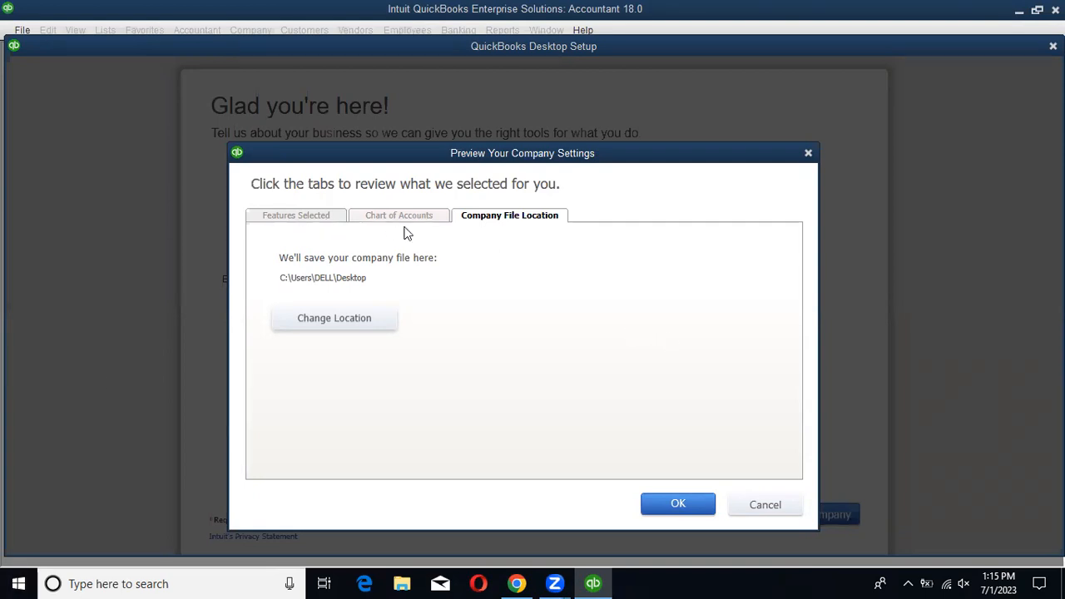
pyautogui.click(322, 220)
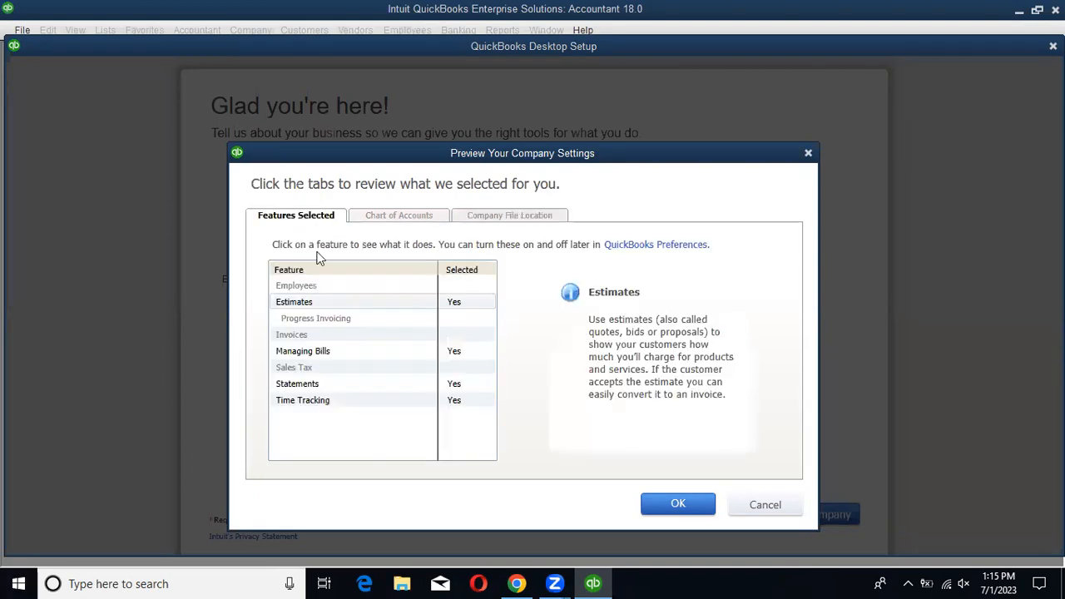
pyautogui.click(293, 331)
# Review the recommended chart of accounts down to the other income and other expense accounts, and accept the previewed company settings.
pyautogui.click(422, 218)
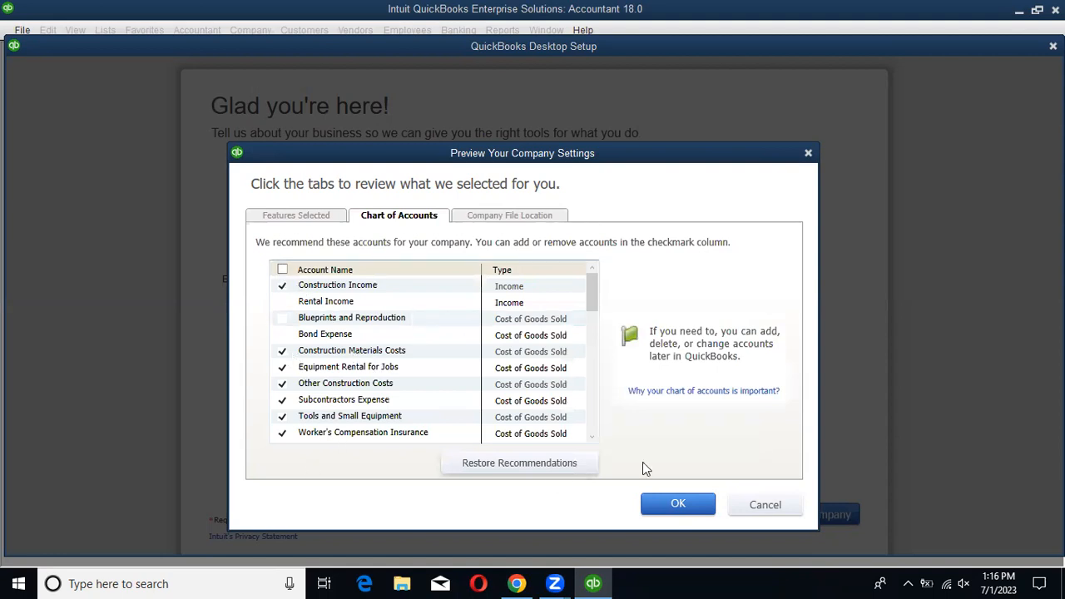
pyautogui.click(283, 287)
pyautogui.scroll(-5, 283, 343)
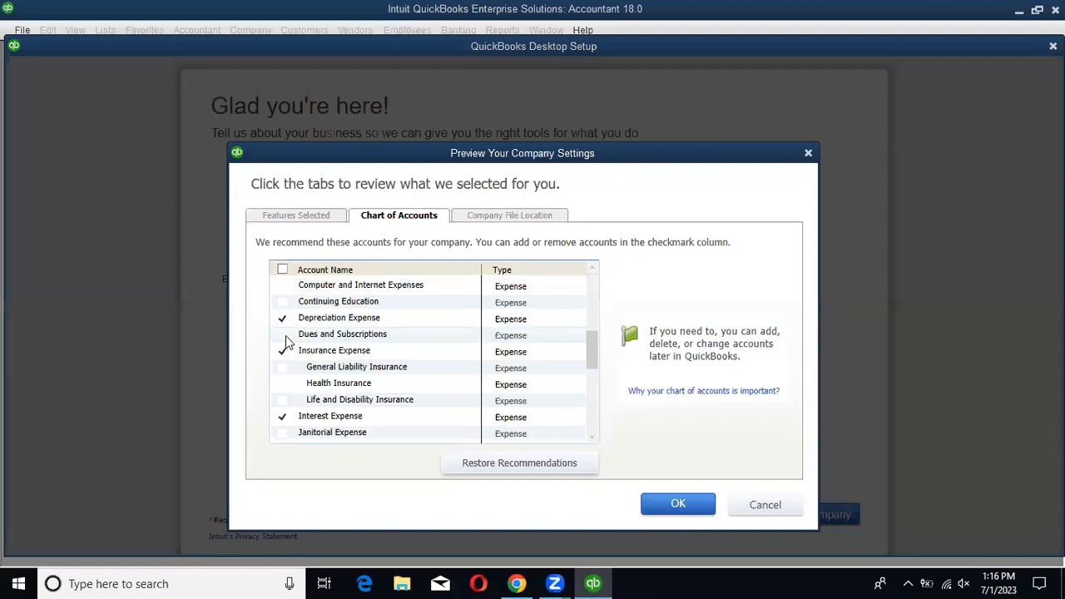
pyautogui.scroll(-1, 287, 344)
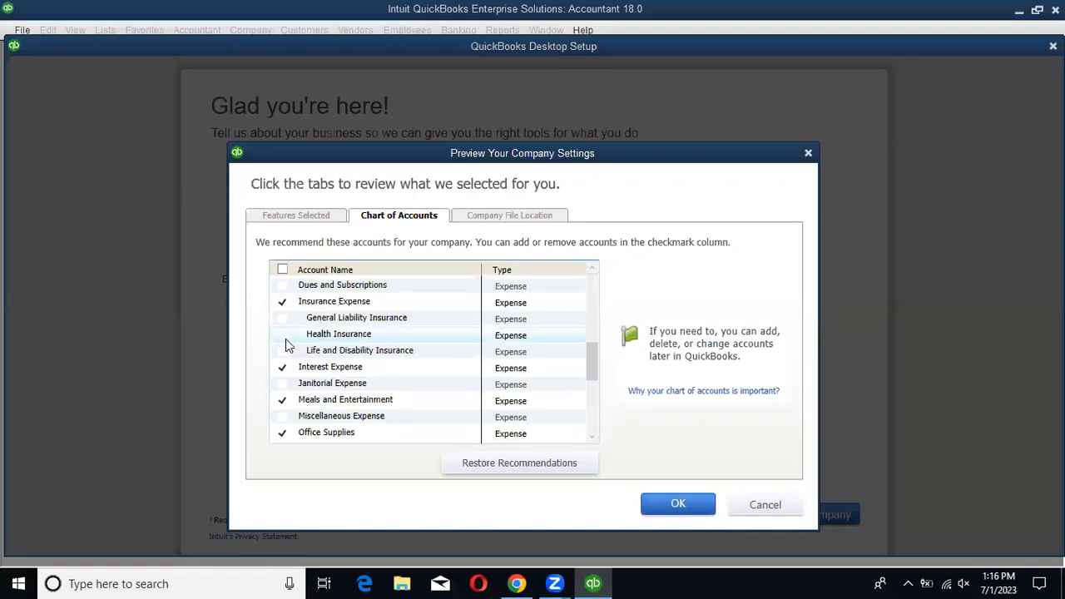
pyautogui.scroll(-5, 287, 344)
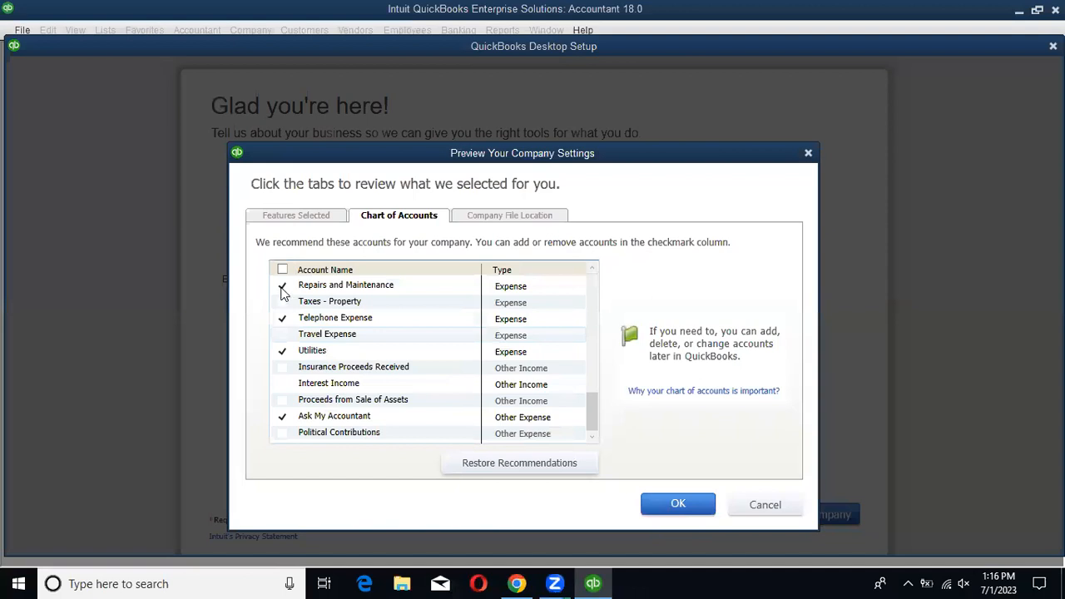
pyautogui.click(670, 504)
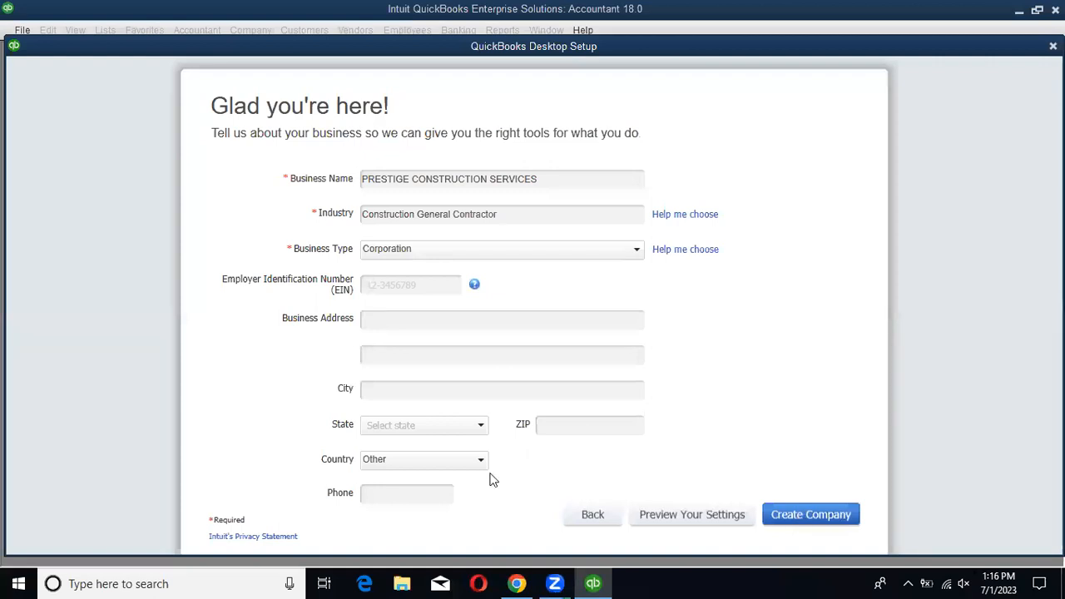
# Look through the available State choices for the company address without selecting one.
pyautogui.click(480, 425)
pyautogui.scroll(-3, 485, 285)
pyautogui.moveTo(480, 278); pyautogui.dragTo(471, 226)
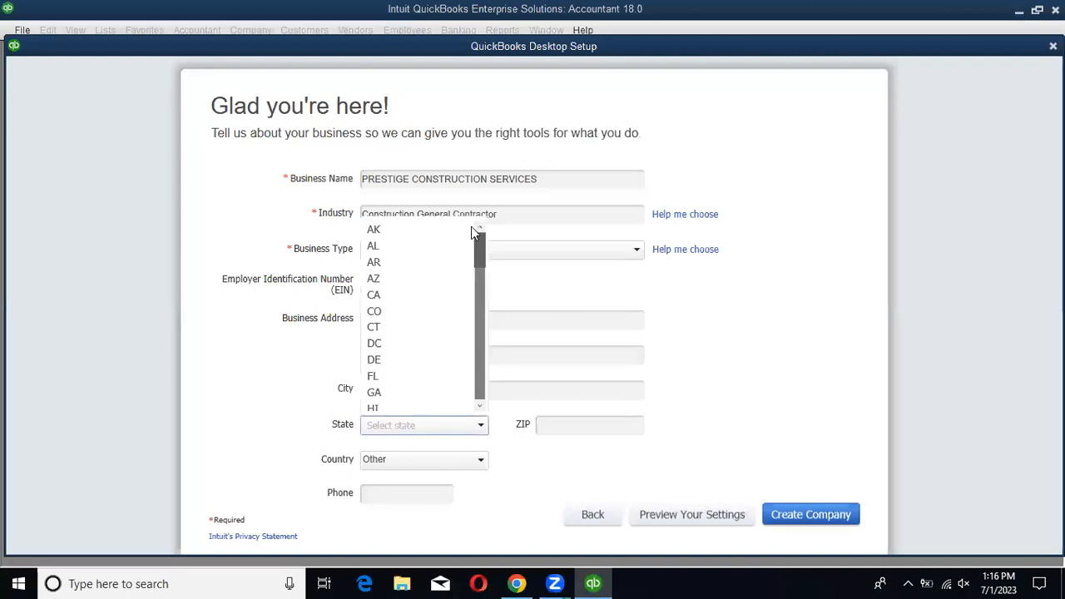
pyautogui.scroll(-1, 398, 325)
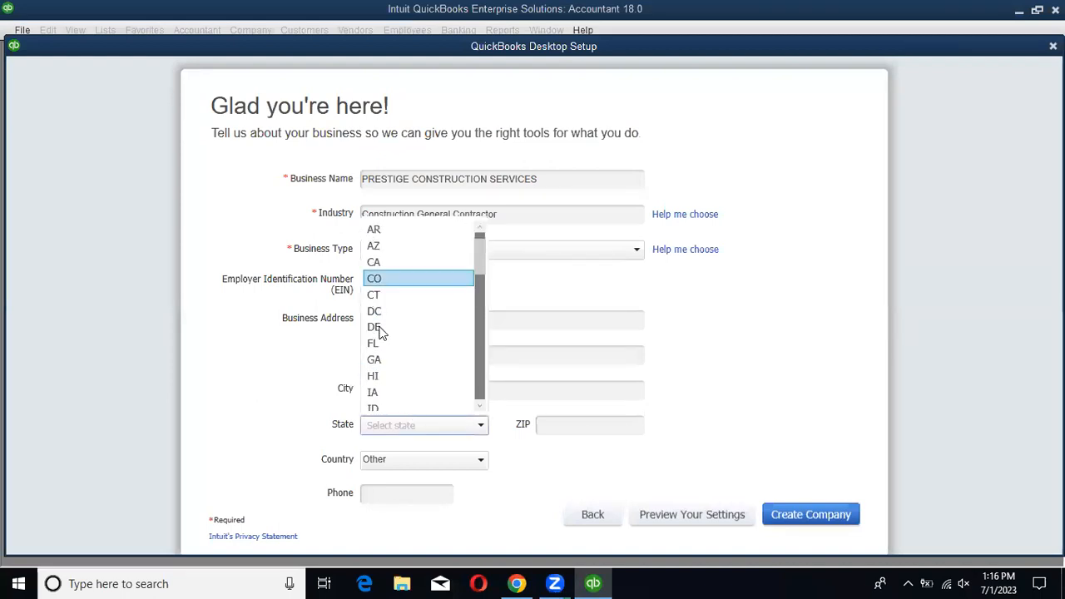
pyautogui.scroll(-9, 406, 326)
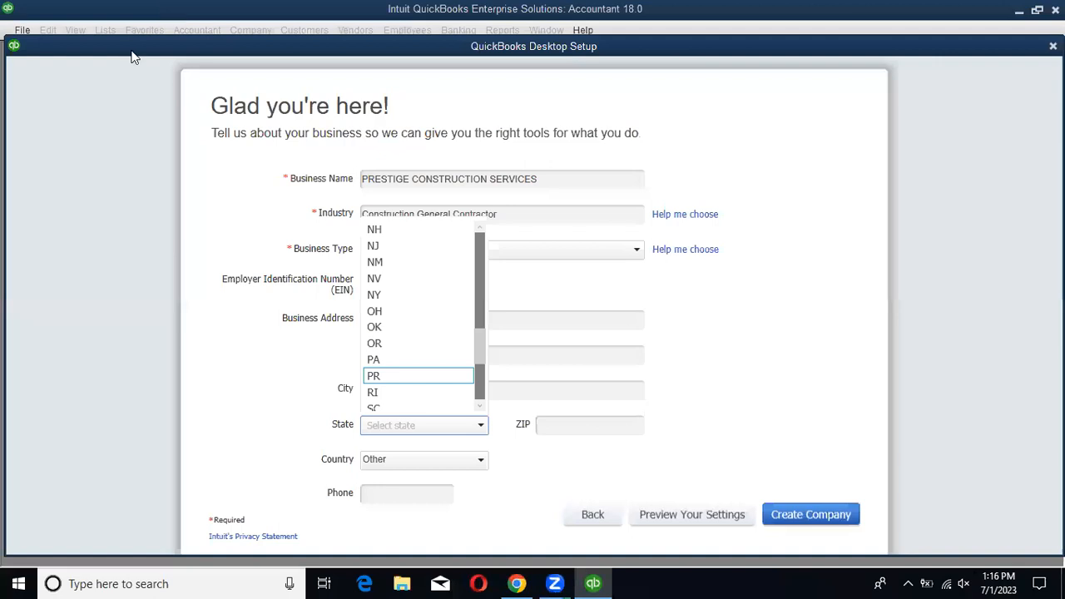
pyautogui.scroll(-1, 714, 334)
pyautogui.click(664, 427)
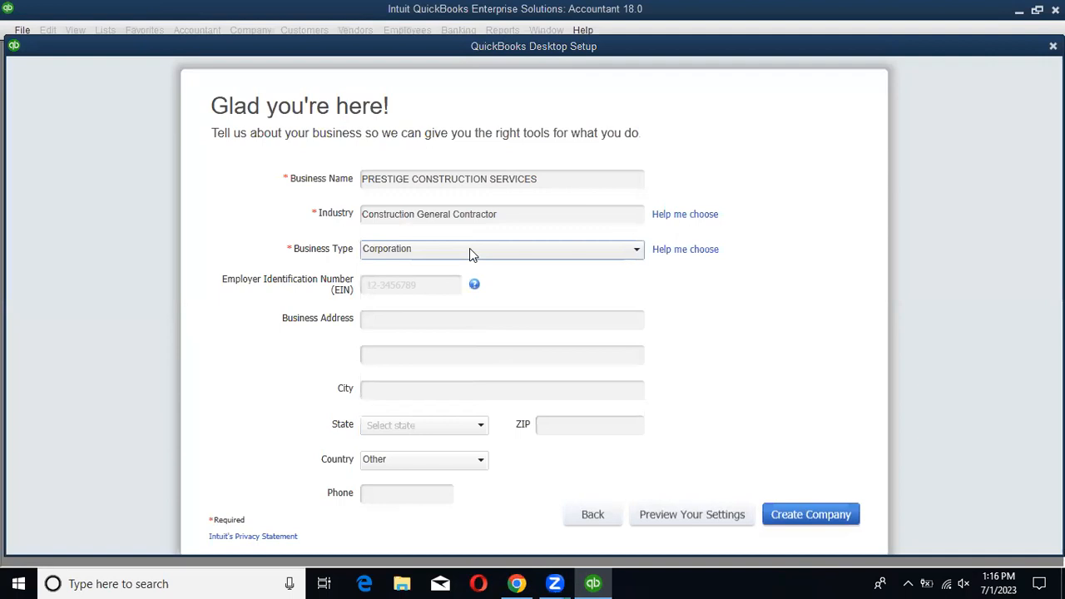
# Create the company file, skip adding contacts, products and bank accounts, and dismiss the New Feature Tour.
pyautogui.click(786, 514)
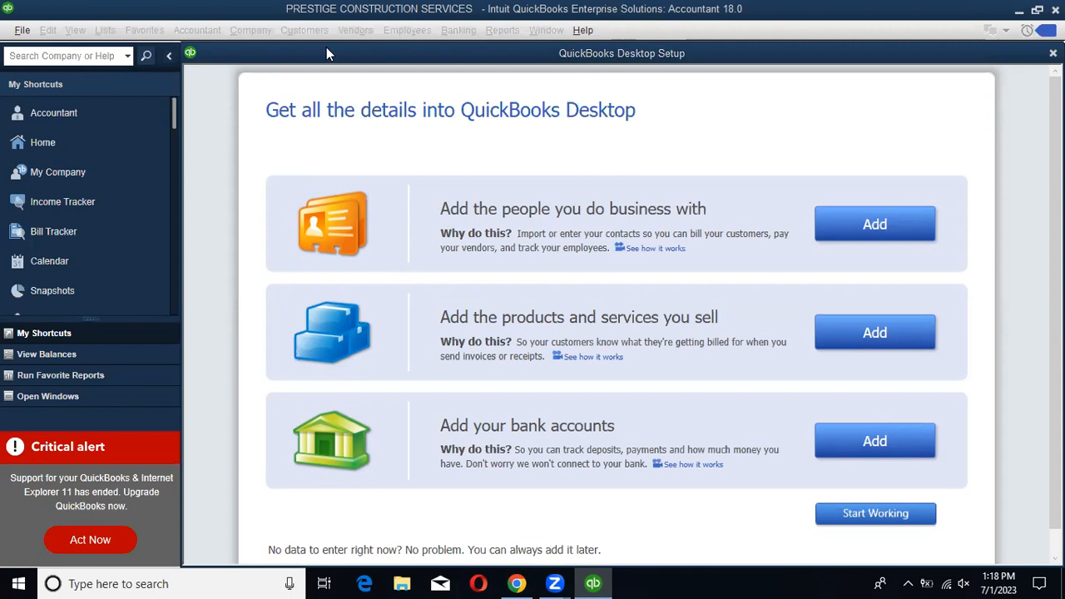
pyautogui.moveTo(326, 47); pyautogui.dragTo(248, 26)
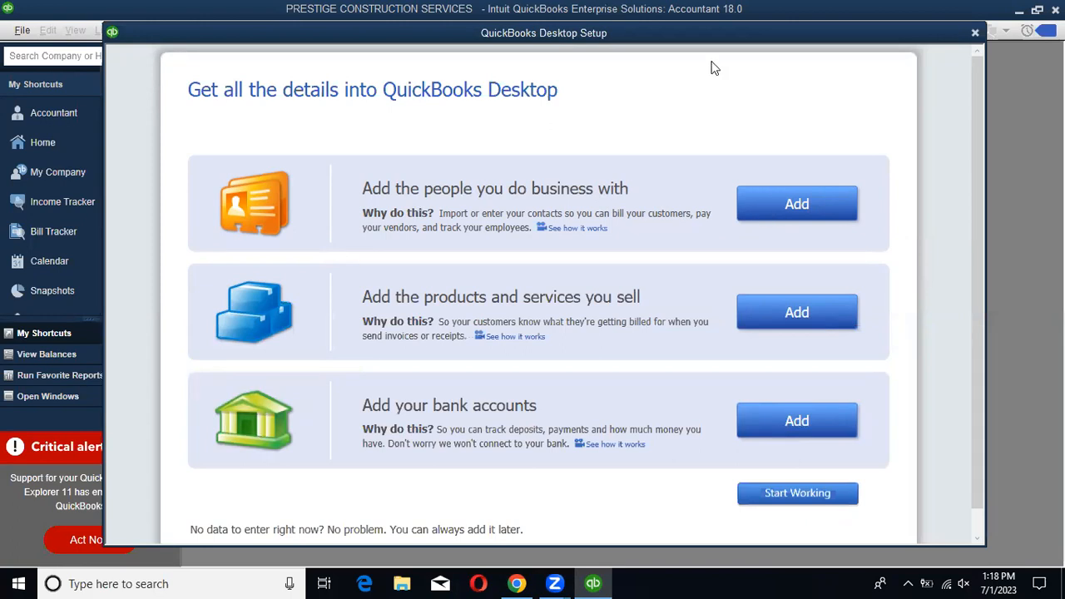
pyautogui.moveTo(658, 35); pyautogui.dragTo(575, 35)
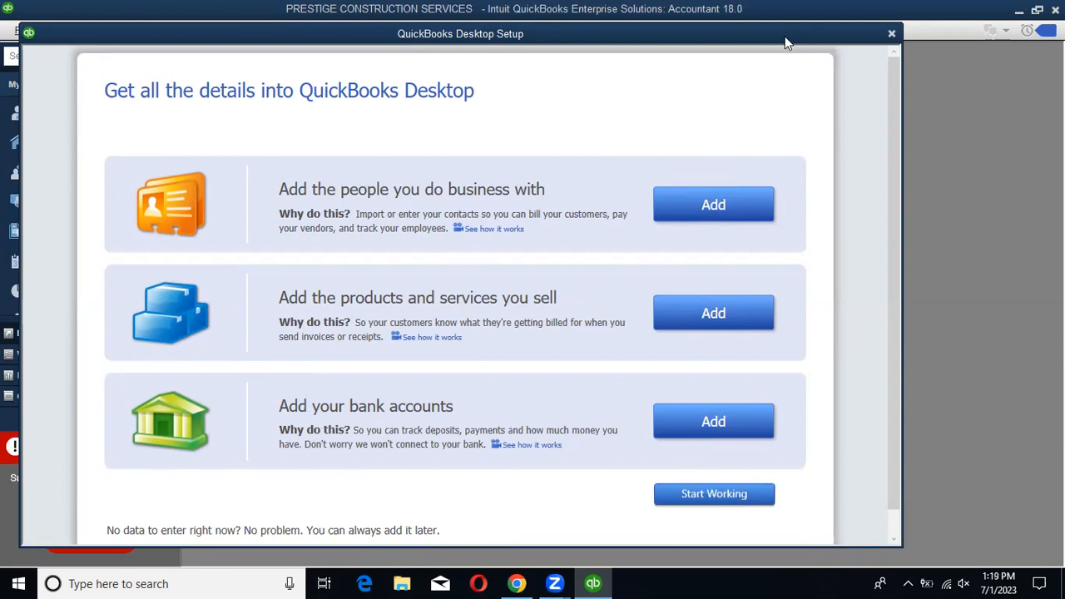
pyautogui.moveTo(784, 37); pyautogui.dragTo(667, 122)
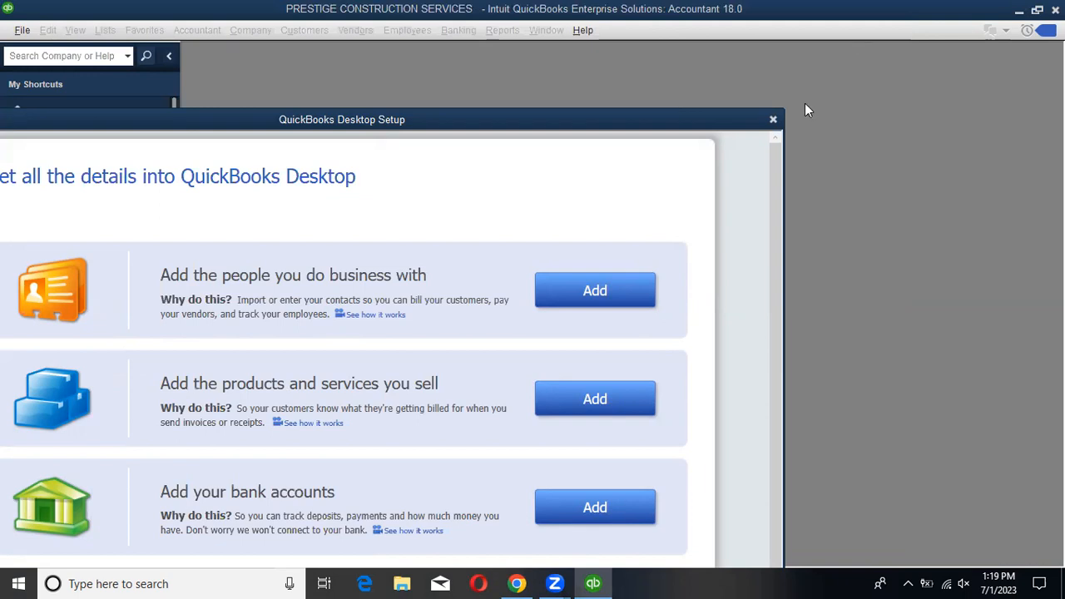
pyautogui.click(773, 119)
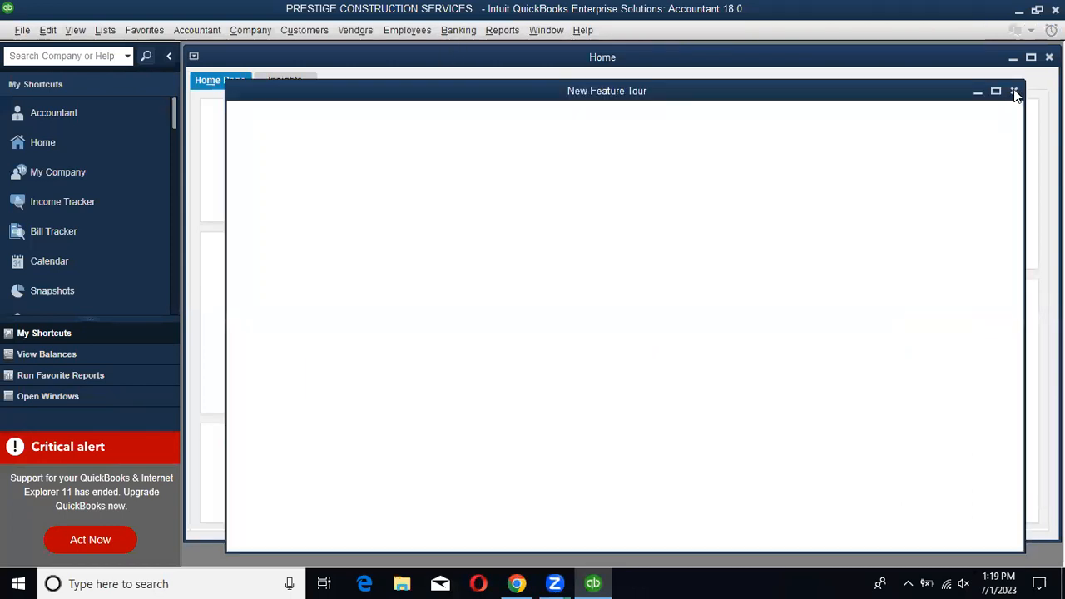
pyautogui.click(1014, 92)
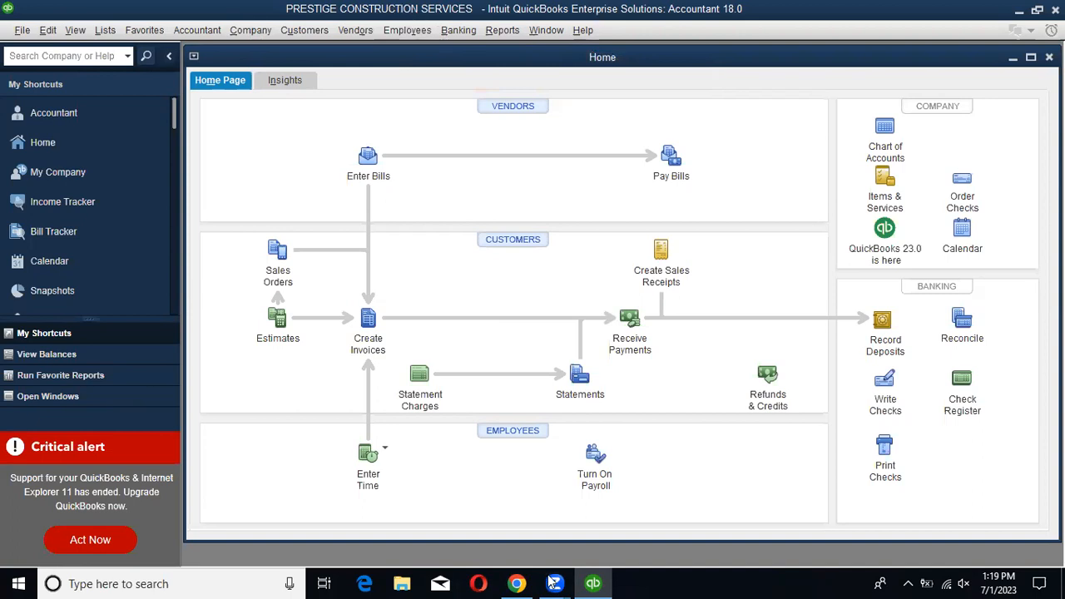
pyautogui.click(46, 37)
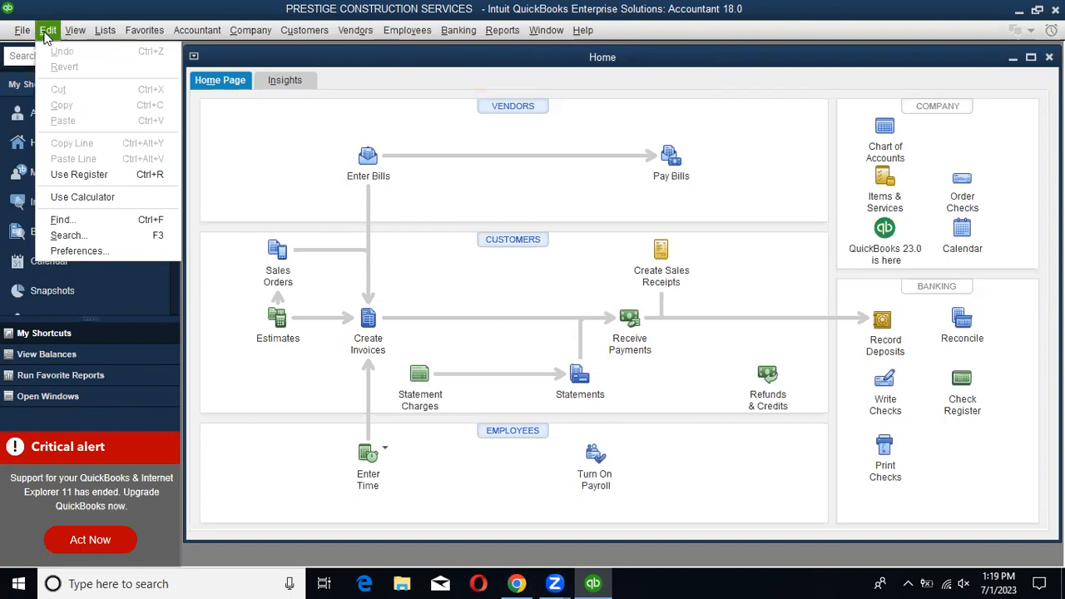
pyautogui.click(501, 29)
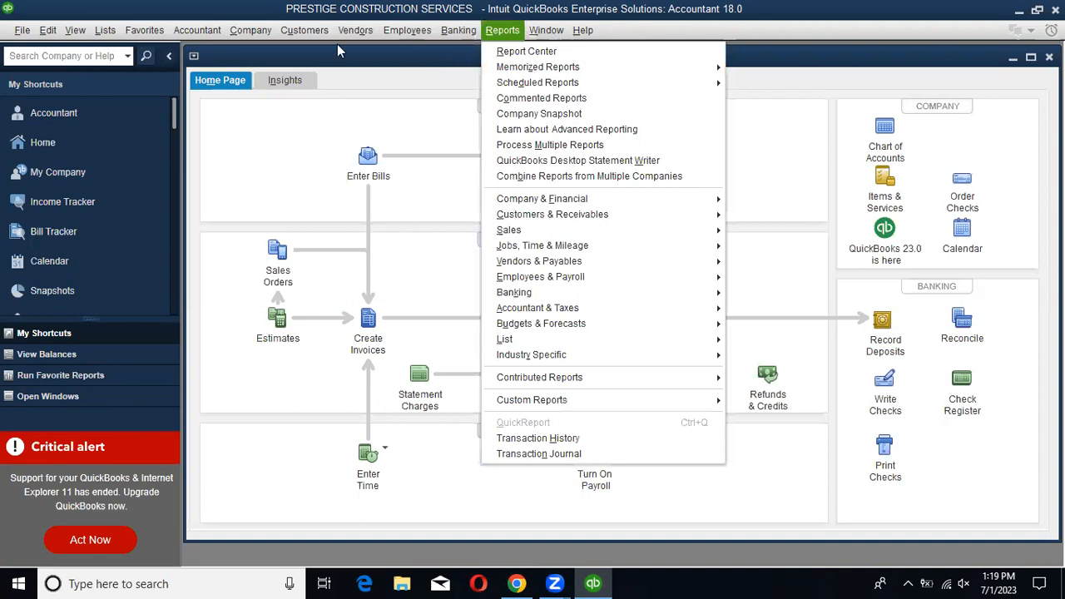
pyautogui.moveTo(37, 40)
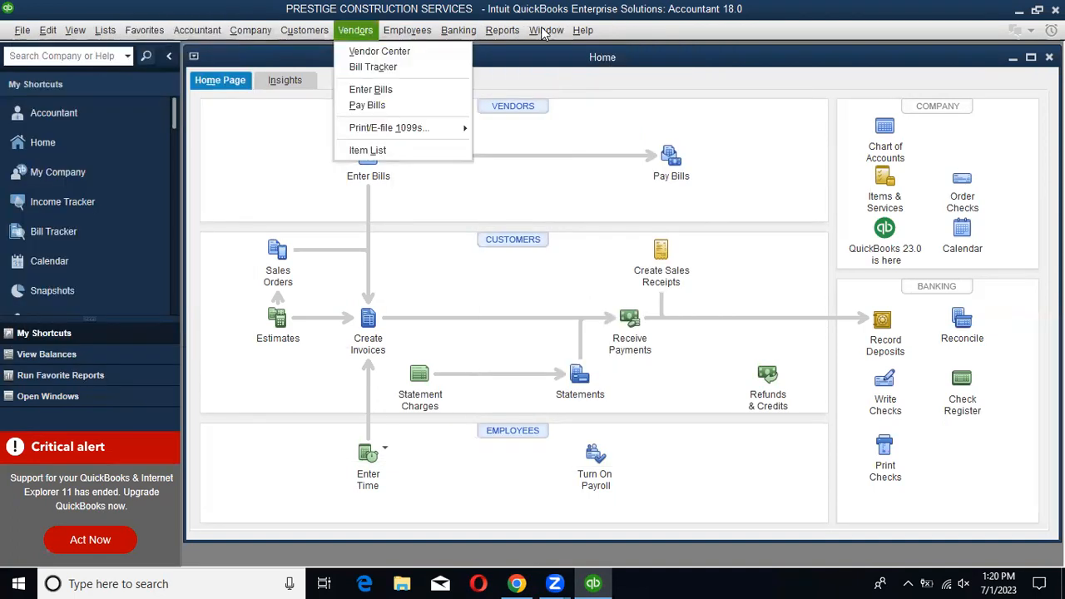
pyautogui.moveTo(501, 34)
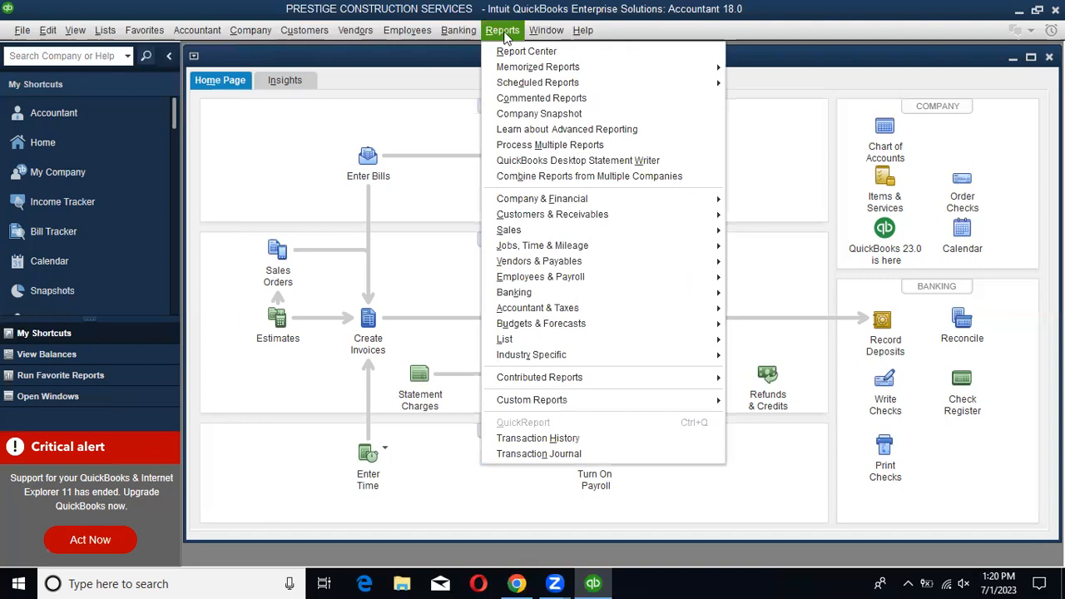
pyautogui.moveTo(407, 32)
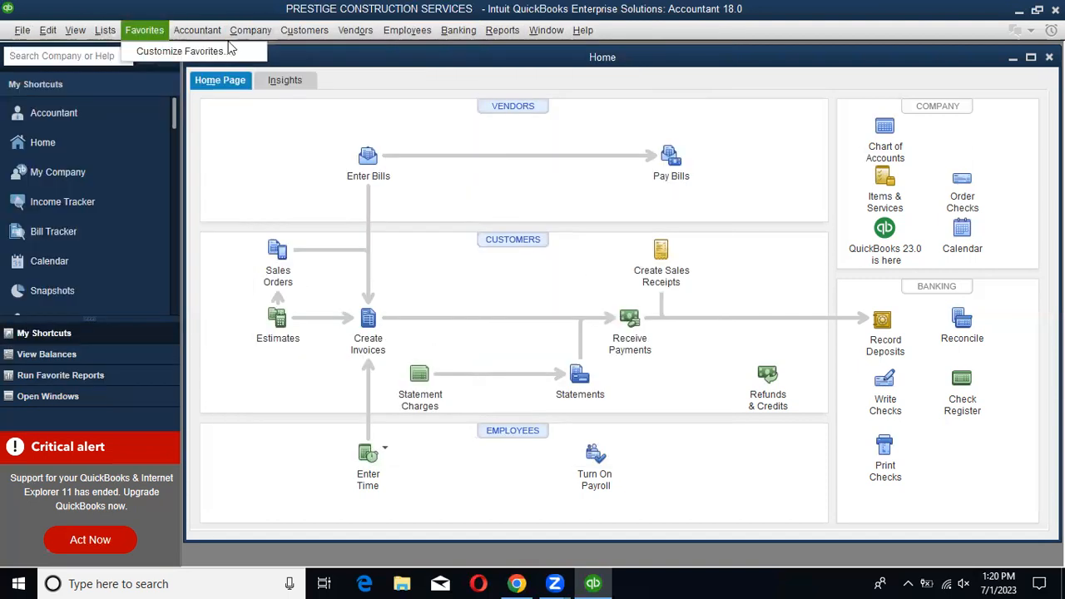
pyautogui.moveTo(73, 31)
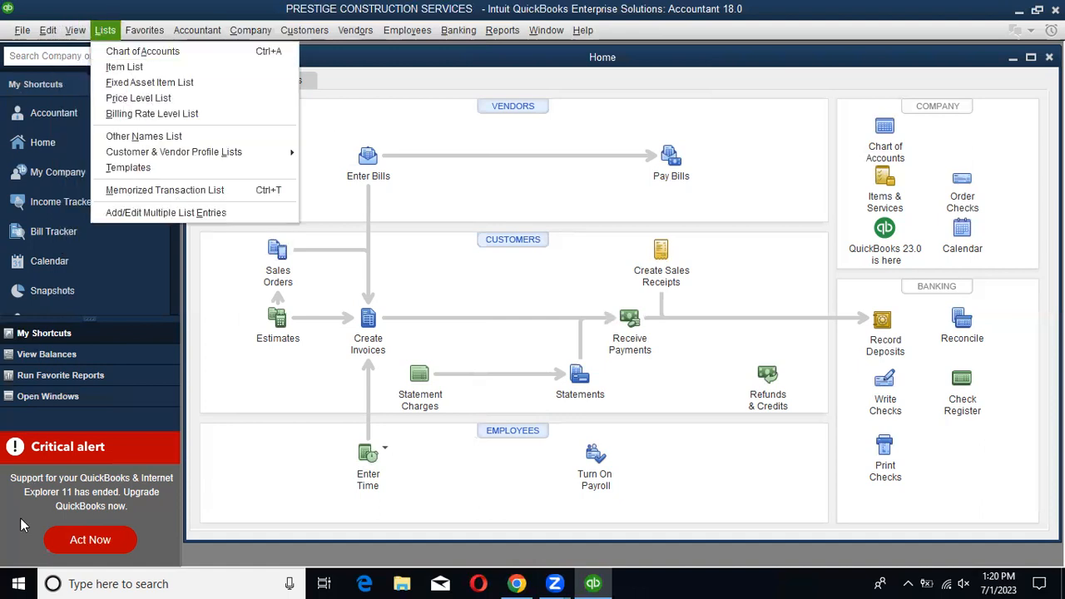
pyautogui.click(443, 207)
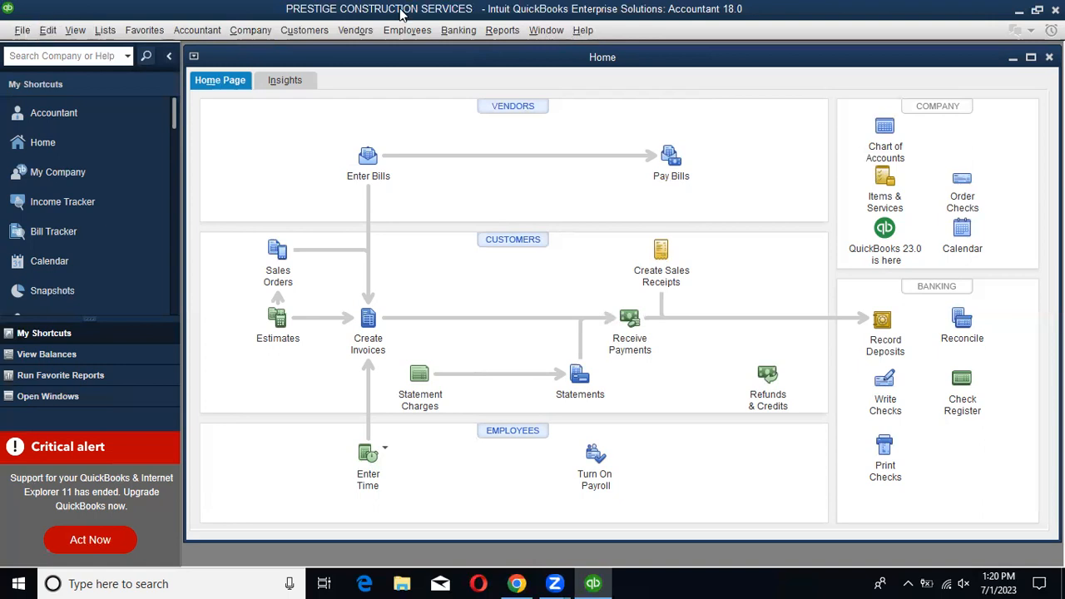
# Turn on multiple-currency tracking in the company preferences and accept the warning about enabling it.
pyautogui.click(48, 30)
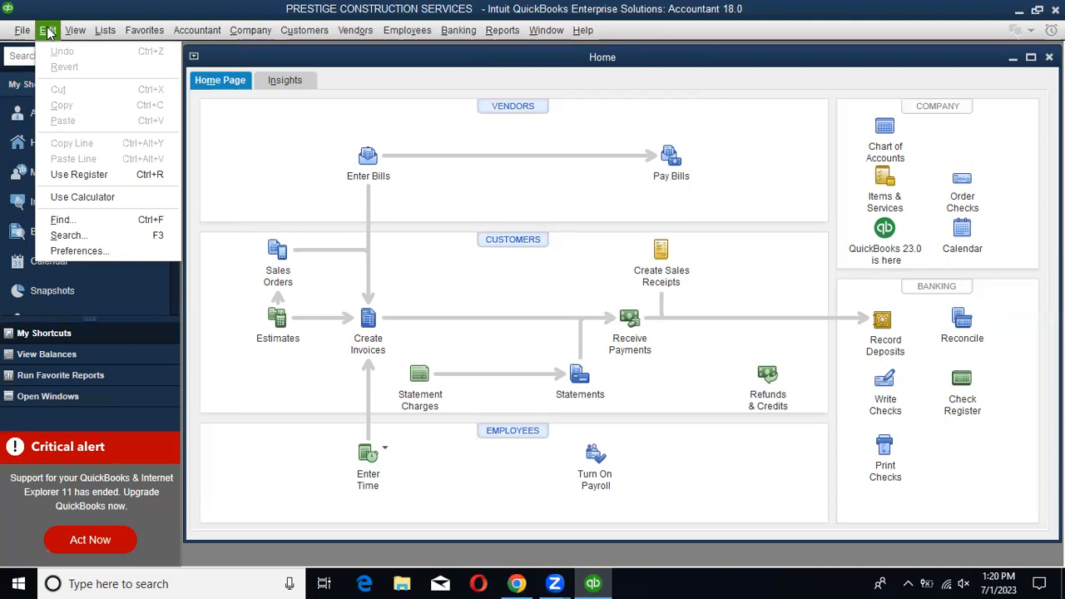
pyautogui.click(82, 253)
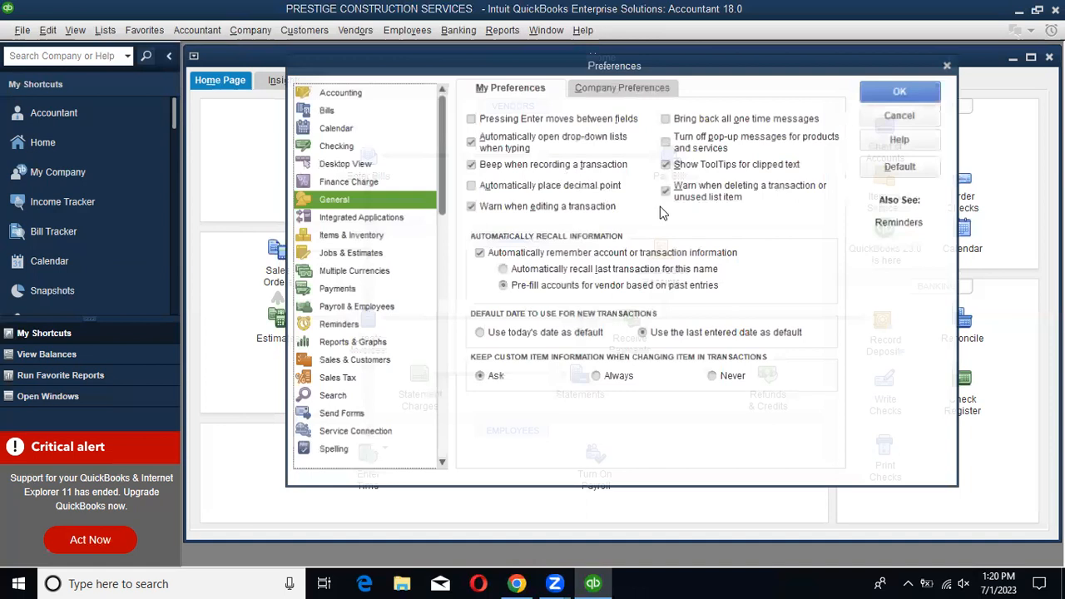
pyautogui.moveTo(673, 65); pyautogui.dragTo(631, 82)
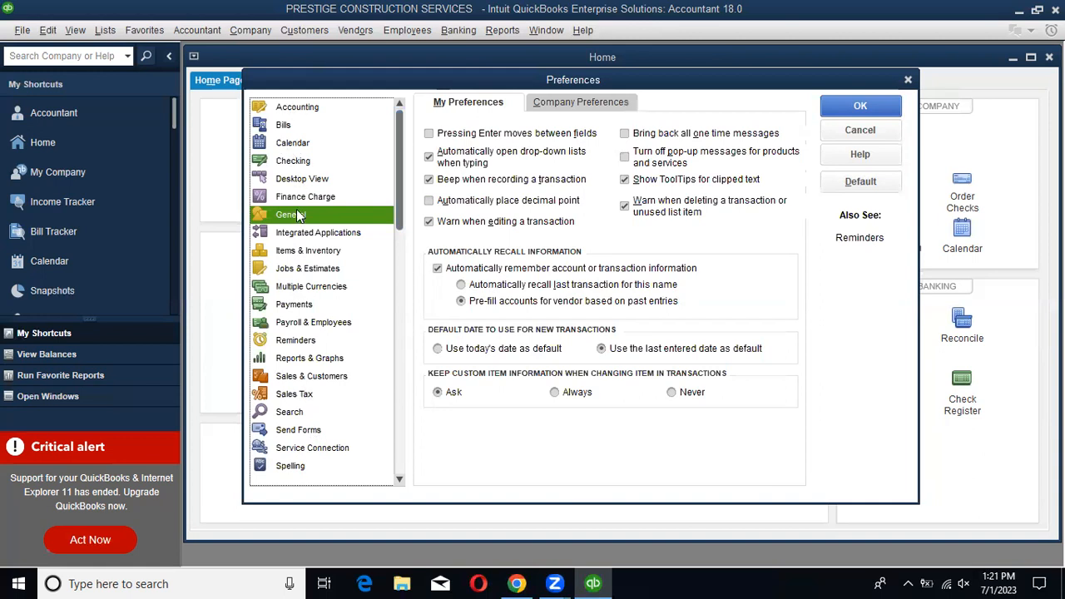
pyautogui.click(295, 288)
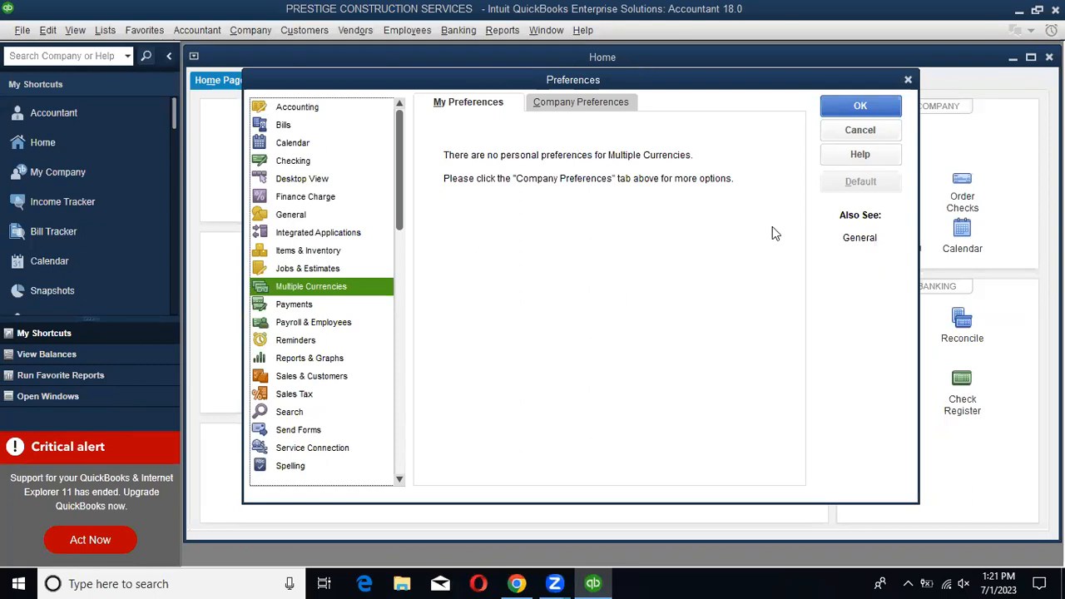
pyautogui.click(612, 102)
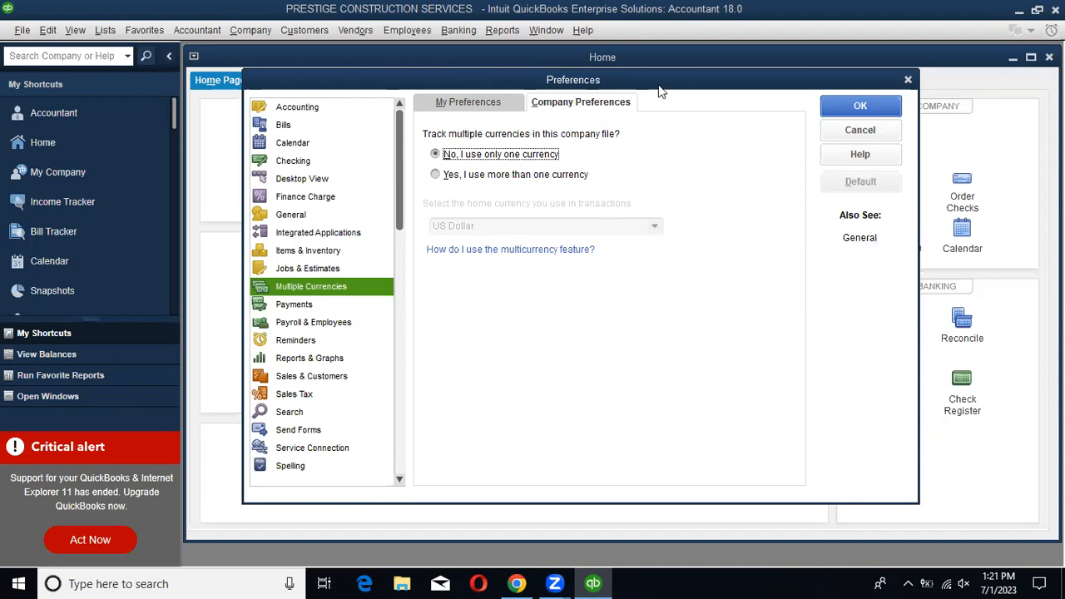
pyautogui.click(458, 175)
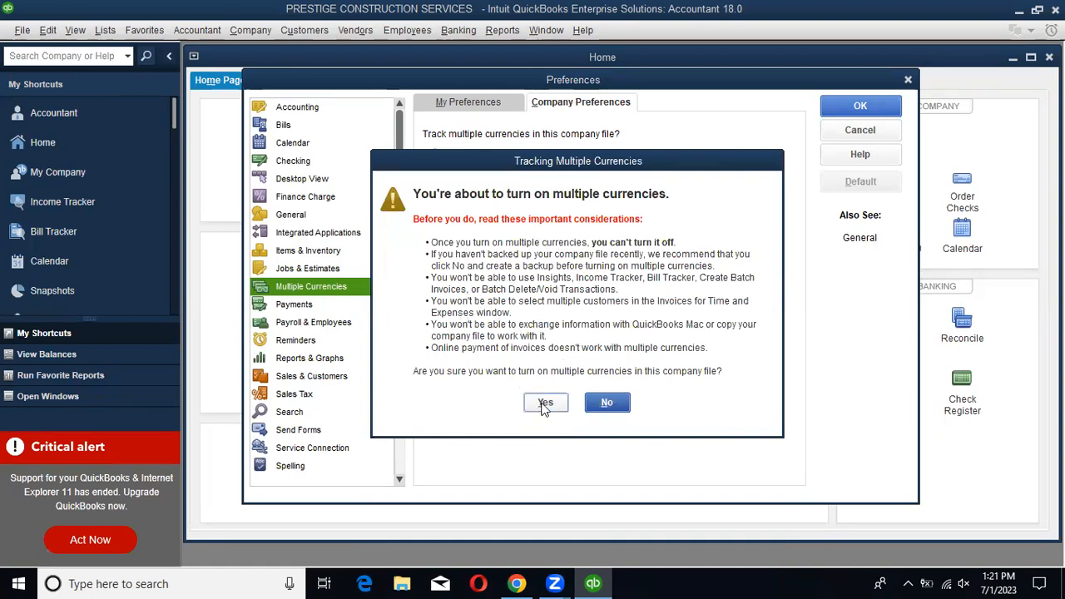
pyautogui.click(544, 404)
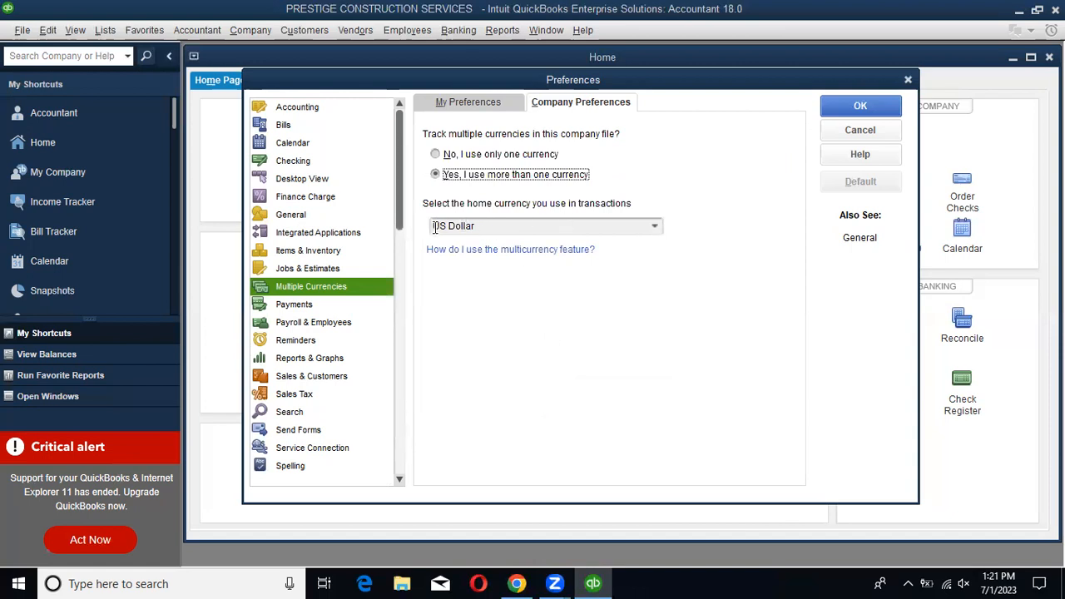
# Browse the full list of available home currencies, from the US Dollar back to the Egyptian Pound, without selecting one.
pyautogui.click(654, 228)
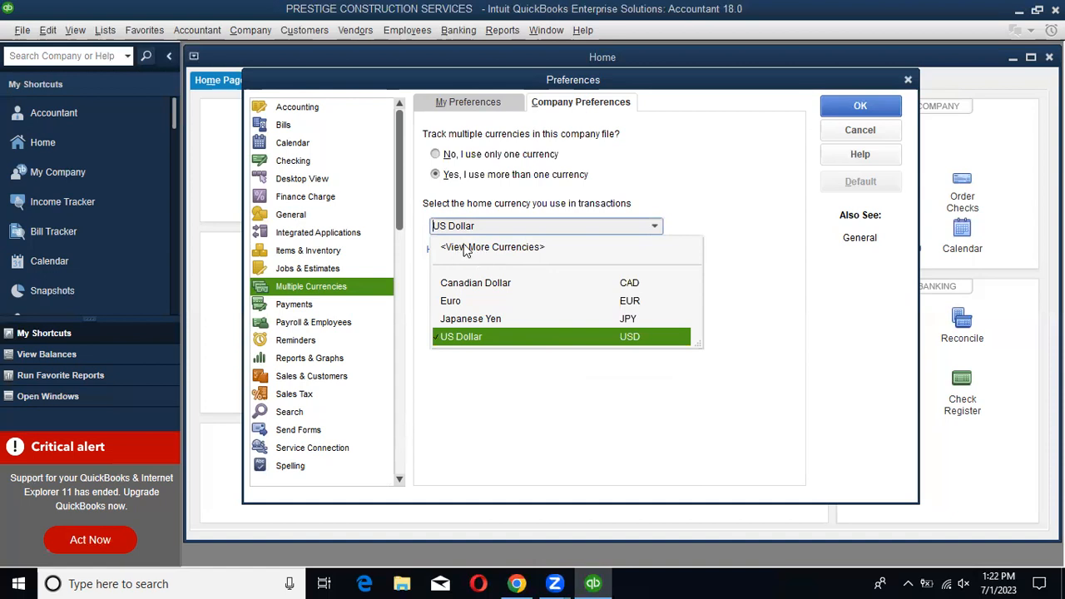
pyautogui.click(510, 251)
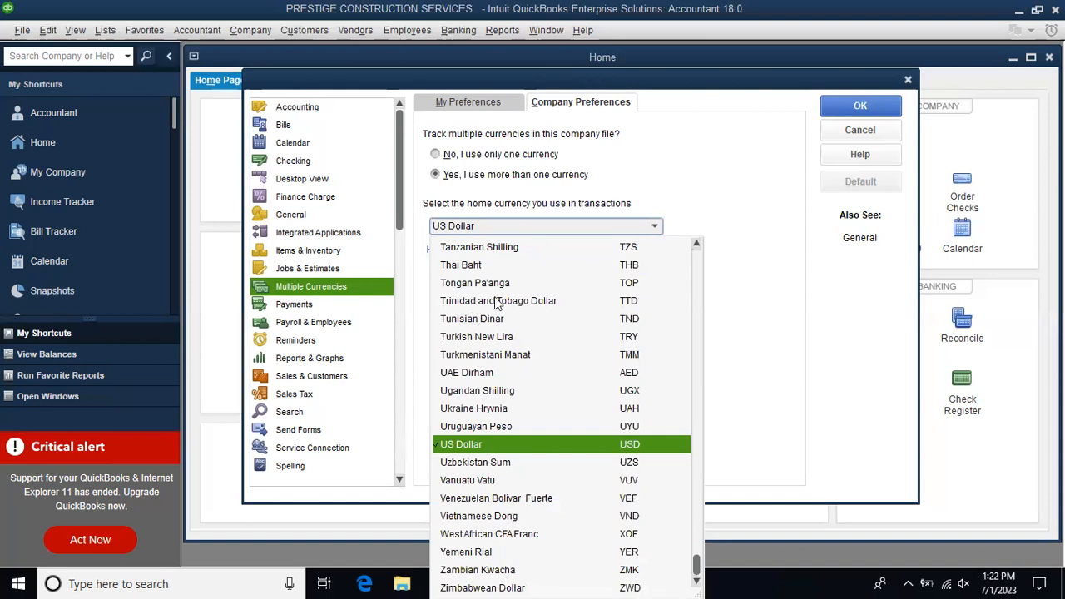
pyautogui.scroll(2, 503, 301)
pyautogui.scroll(8, 502, 295)
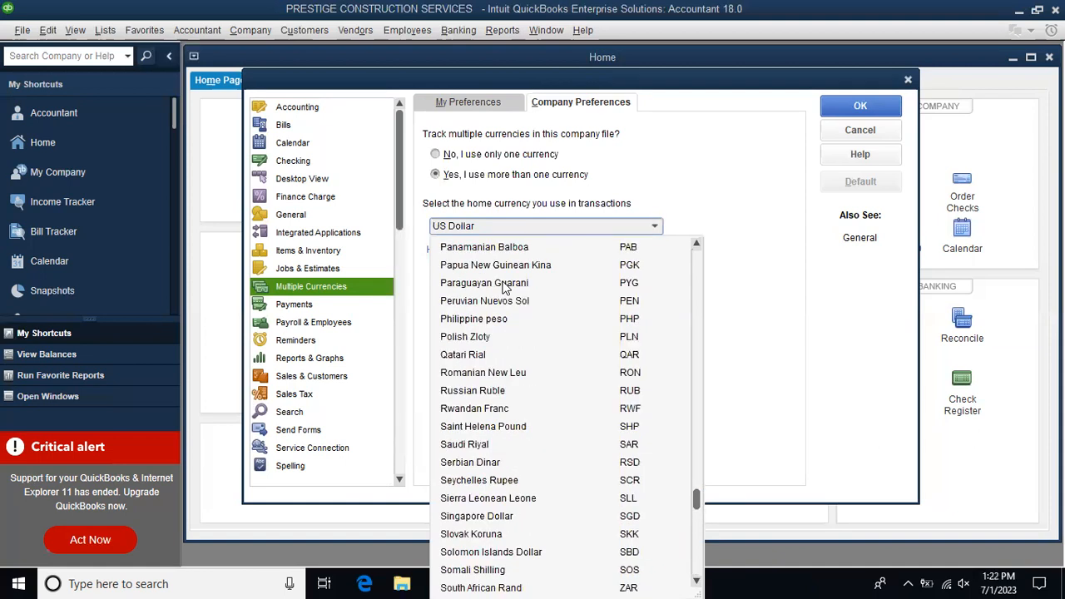
pyautogui.scroll(3, 505, 288)
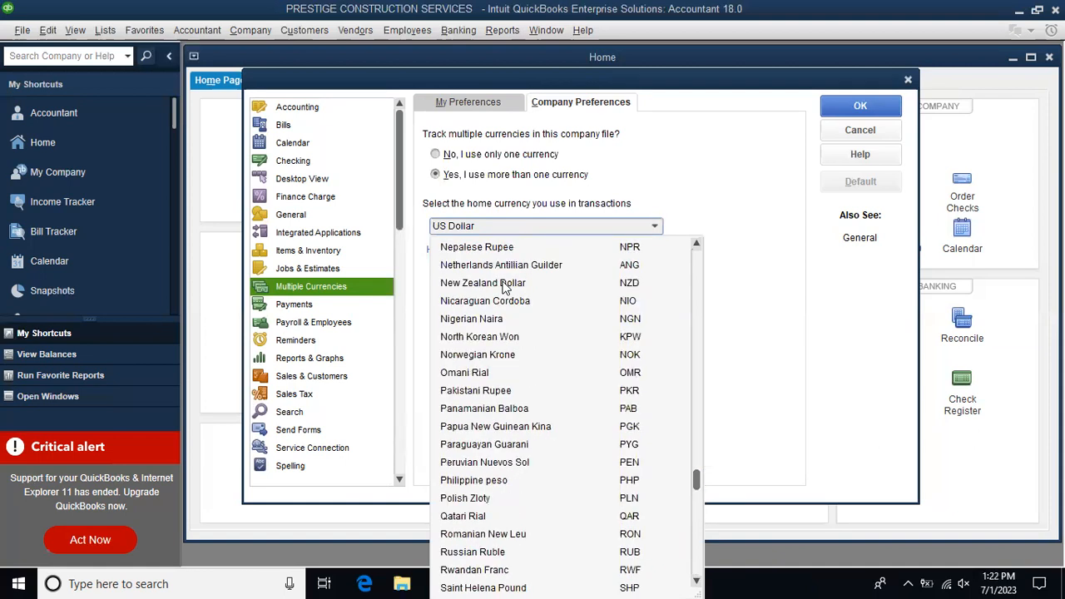
pyautogui.scroll(1, 505, 288)
pyautogui.scroll(5, 505, 286)
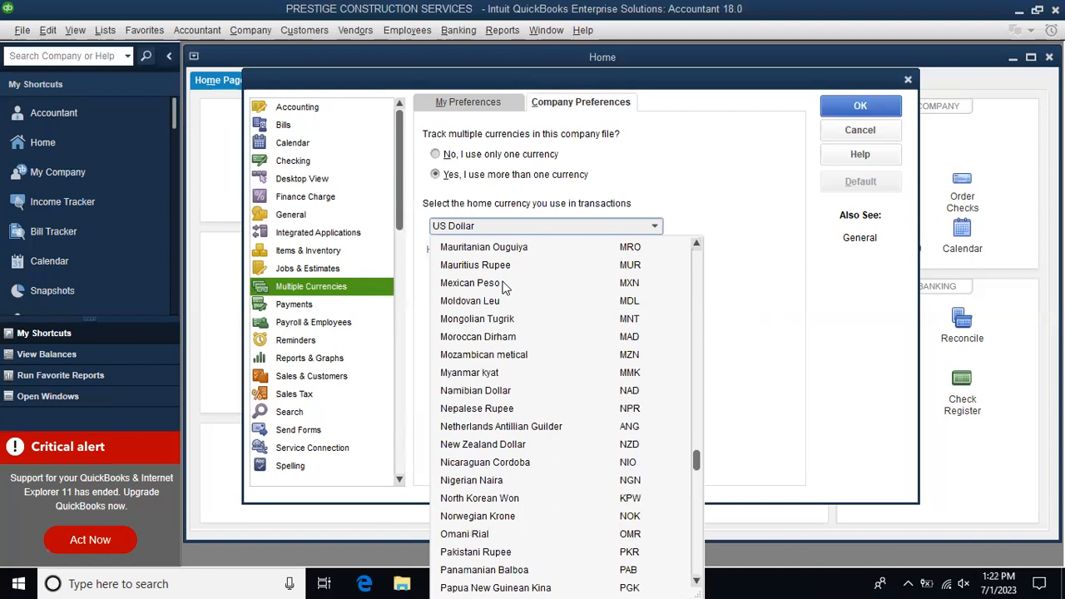
pyautogui.scroll(4, 505, 288)
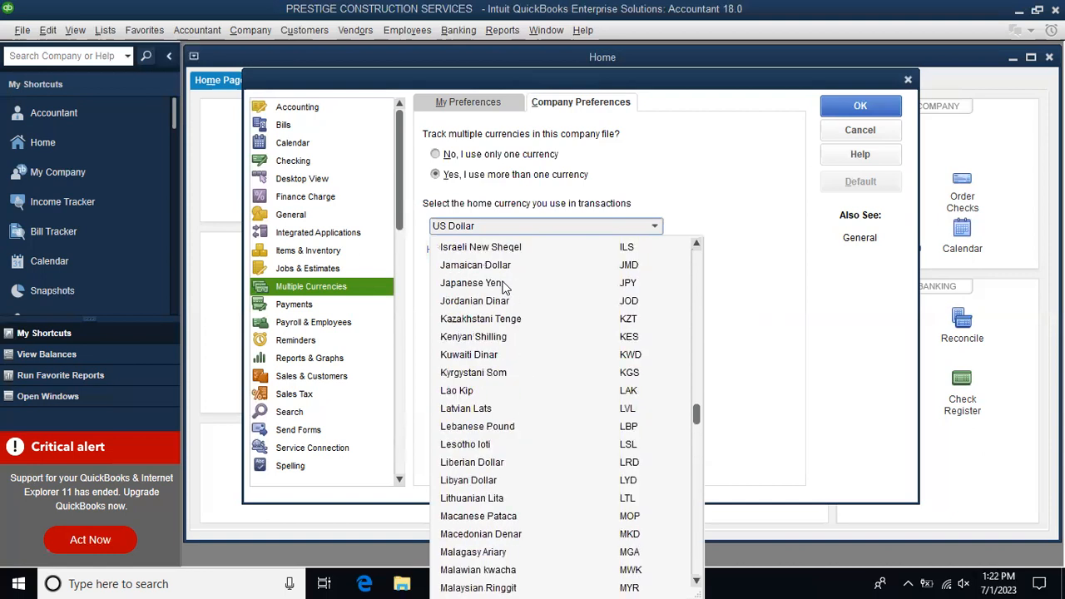
pyautogui.scroll(1, 505, 288)
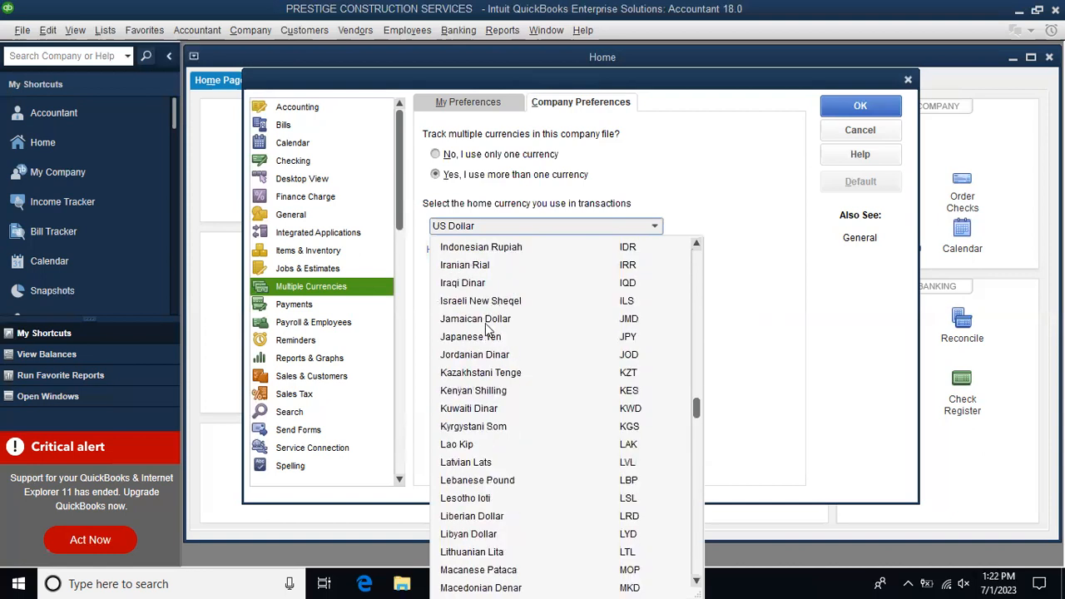
pyautogui.scroll(2, 491, 321)
pyautogui.scroll(1, 490, 321)
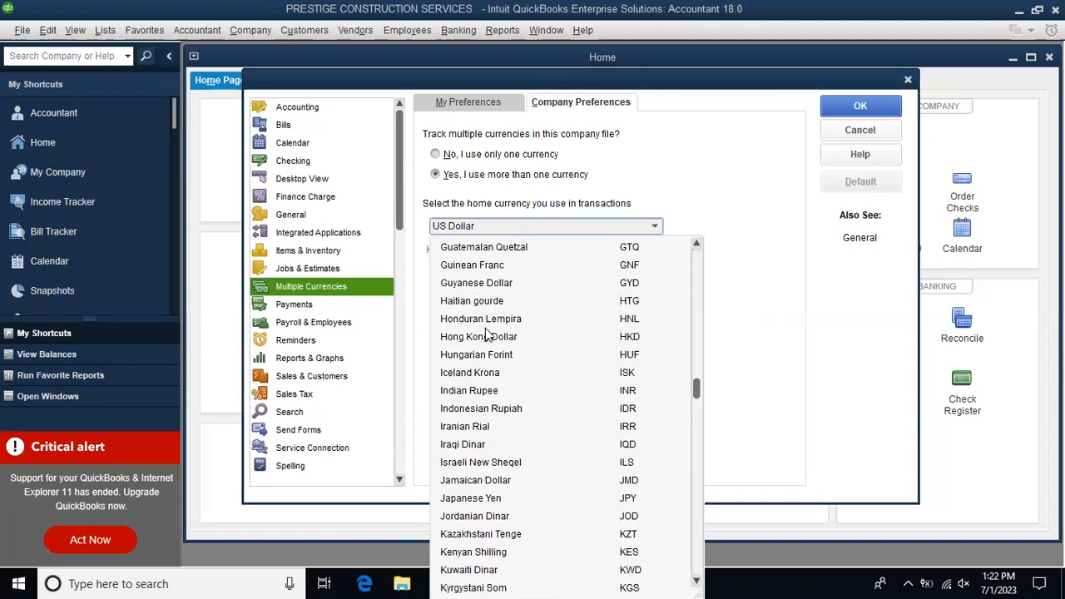
pyautogui.scroll(14, 512, 341)
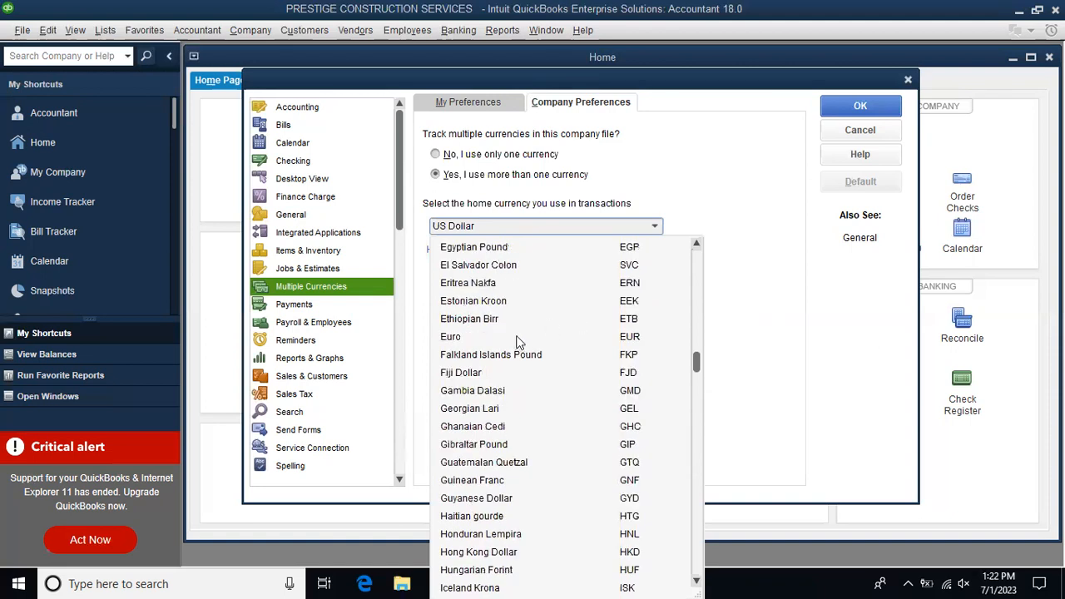
pyautogui.scroll(-9, 518, 320)
pyautogui.scroll(-20, 512, 314)
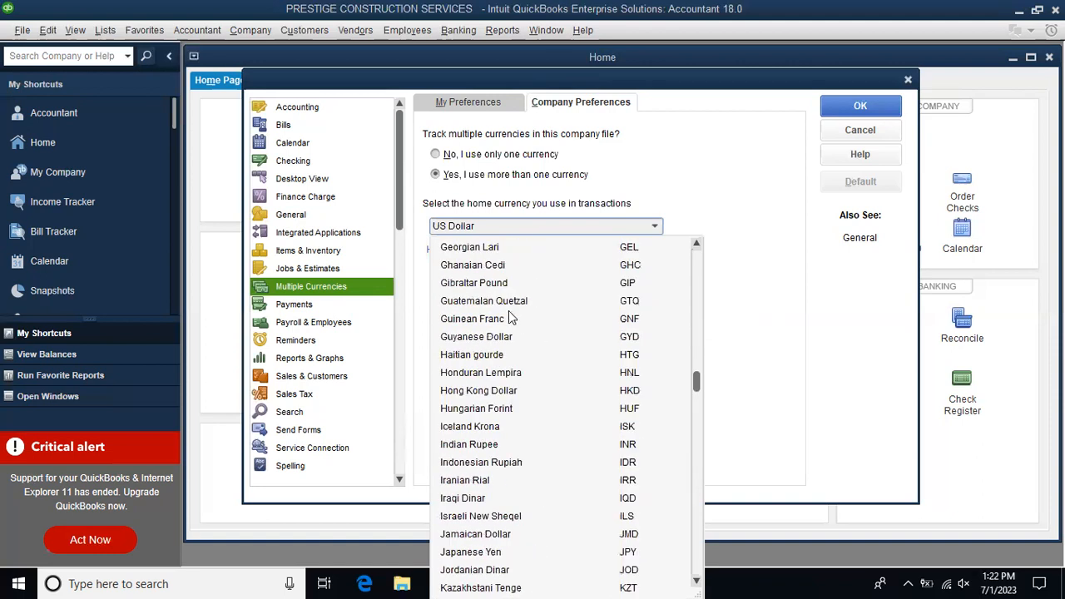
pyautogui.scroll(-7, 509, 310)
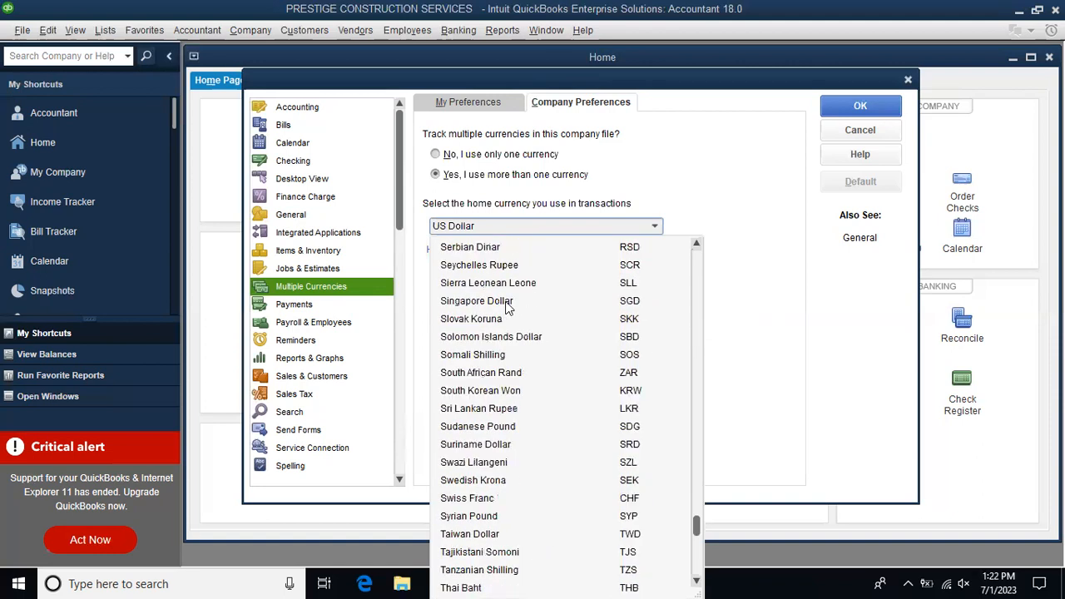
pyautogui.scroll(-4, 505, 308)
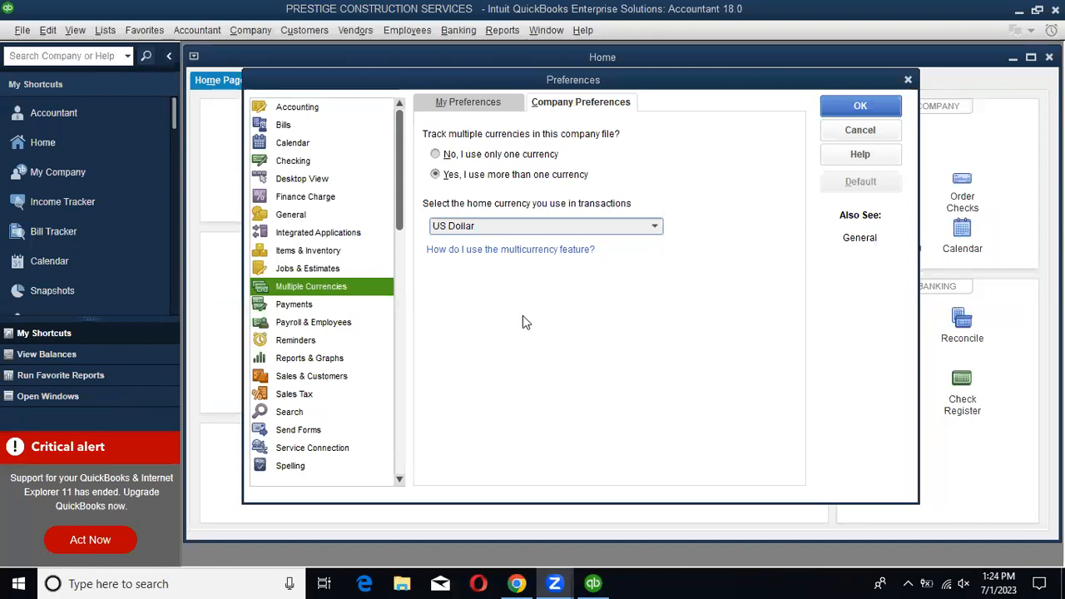
# Set the home currency to Nigerian Naira, making it active, and save the preferences so the company file reopens with them.
pyautogui.click(655, 230)
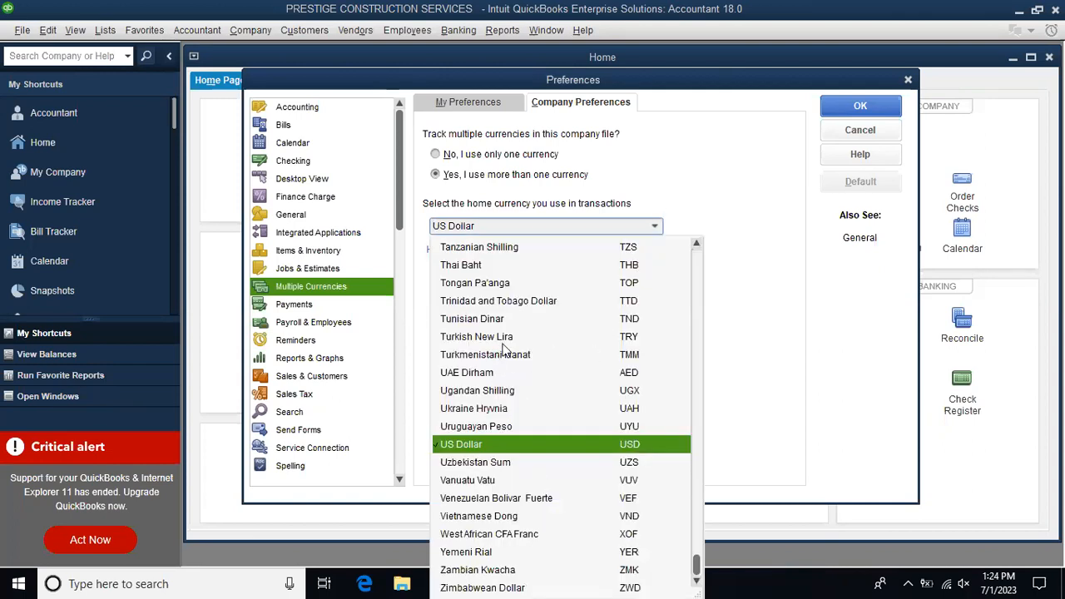
pyautogui.scroll(17, 499, 353)
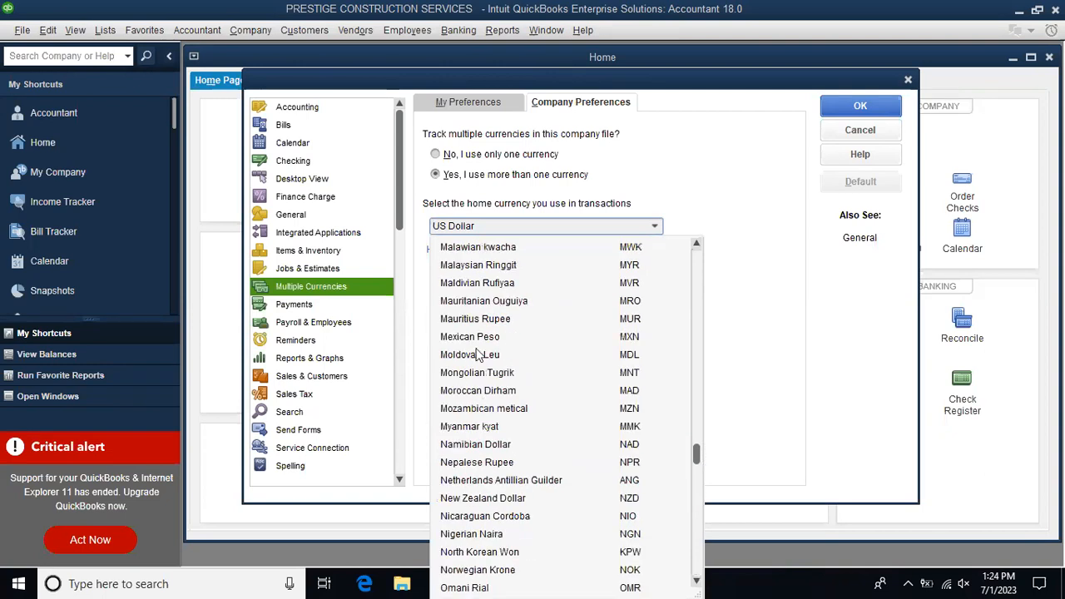
pyautogui.scroll(-1, 483, 358)
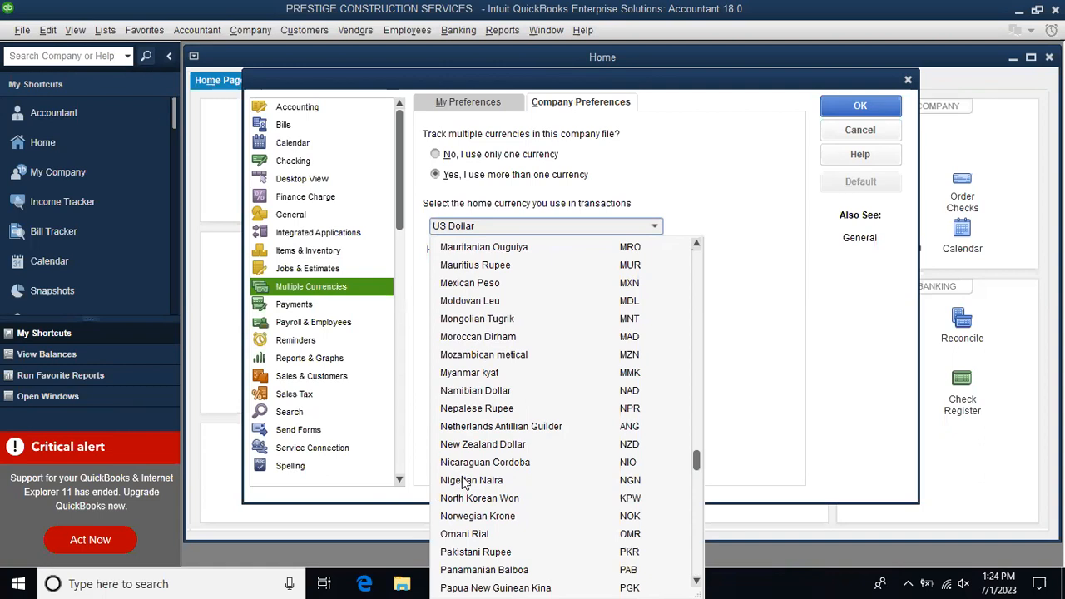
pyautogui.click(466, 480)
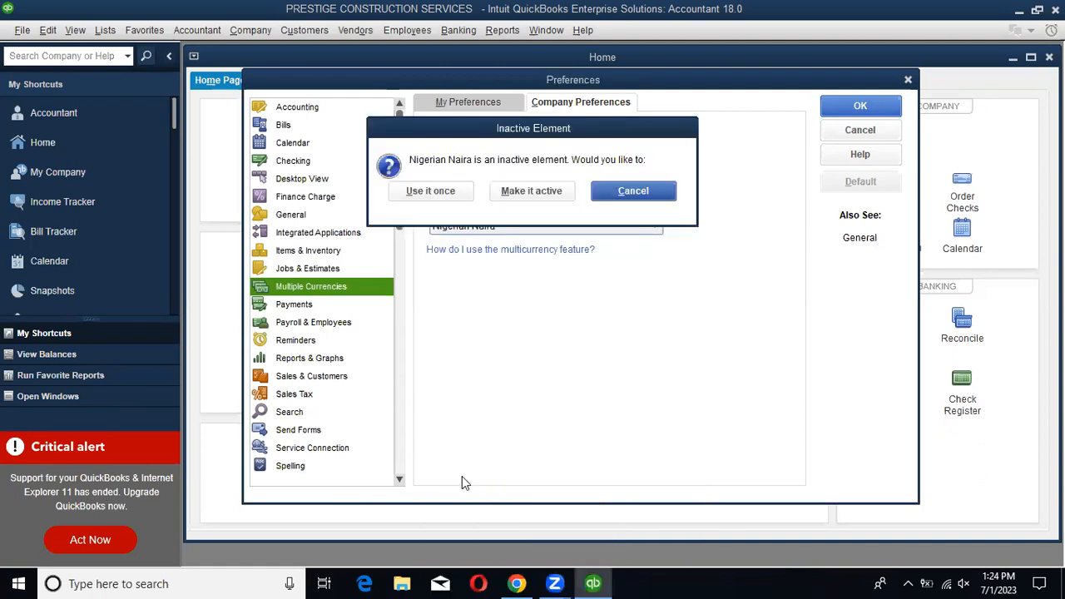
pyautogui.moveTo(510, 130); pyautogui.dragTo(611, 291)
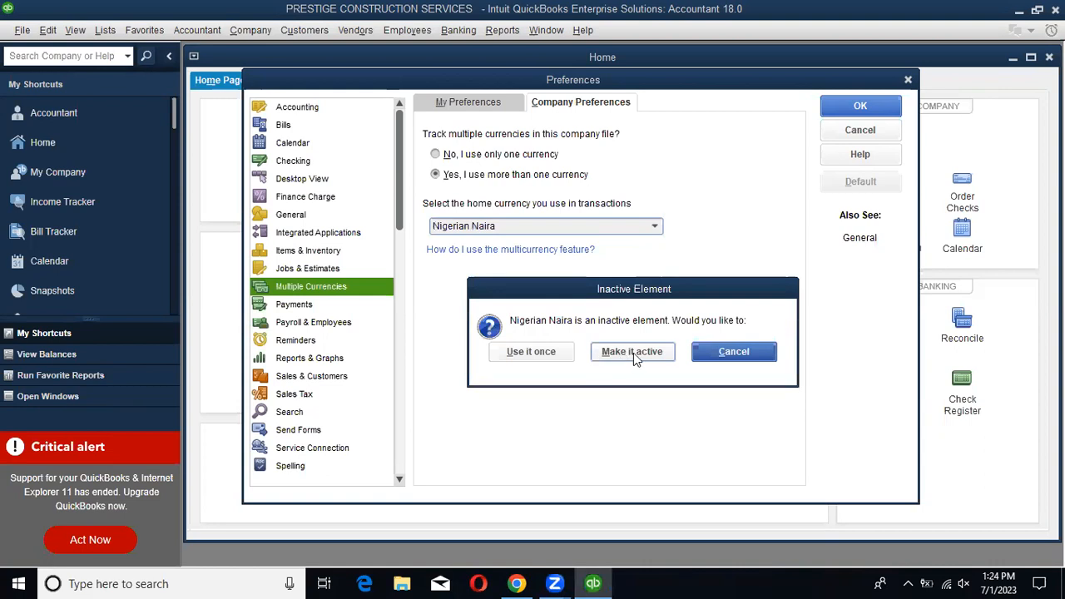
pyautogui.click(633, 351)
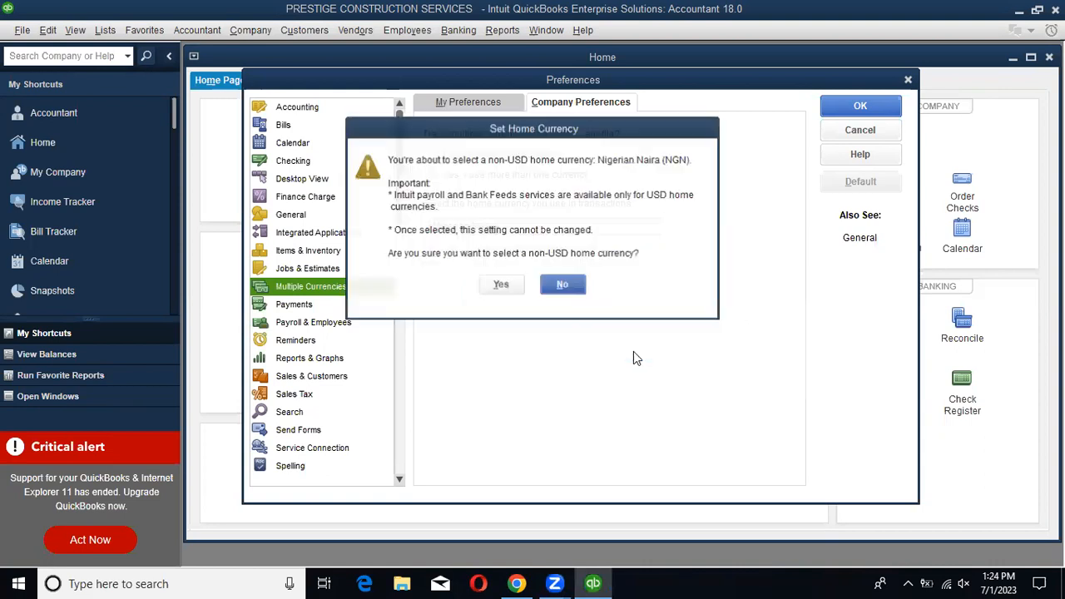
pyautogui.click(501, 285)
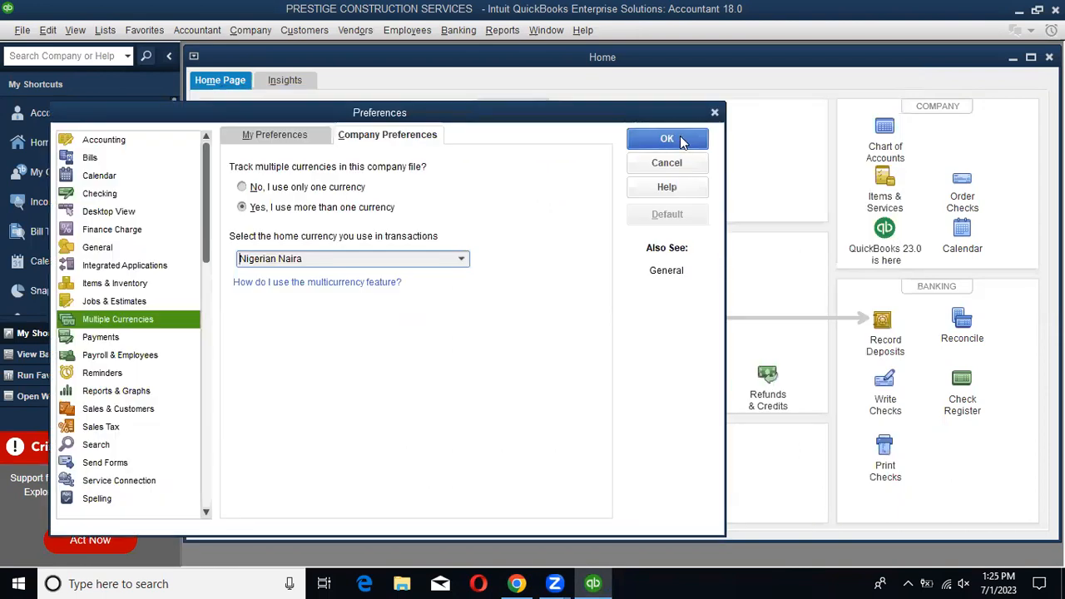
pyautogui.click(663, 142)
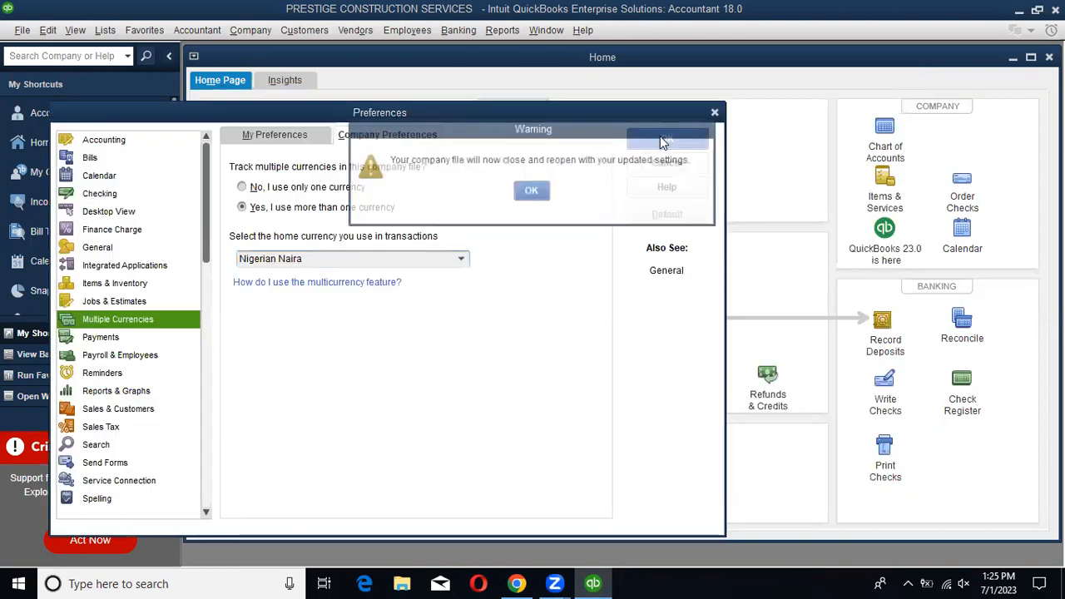
pyautogui.click(531, 193)
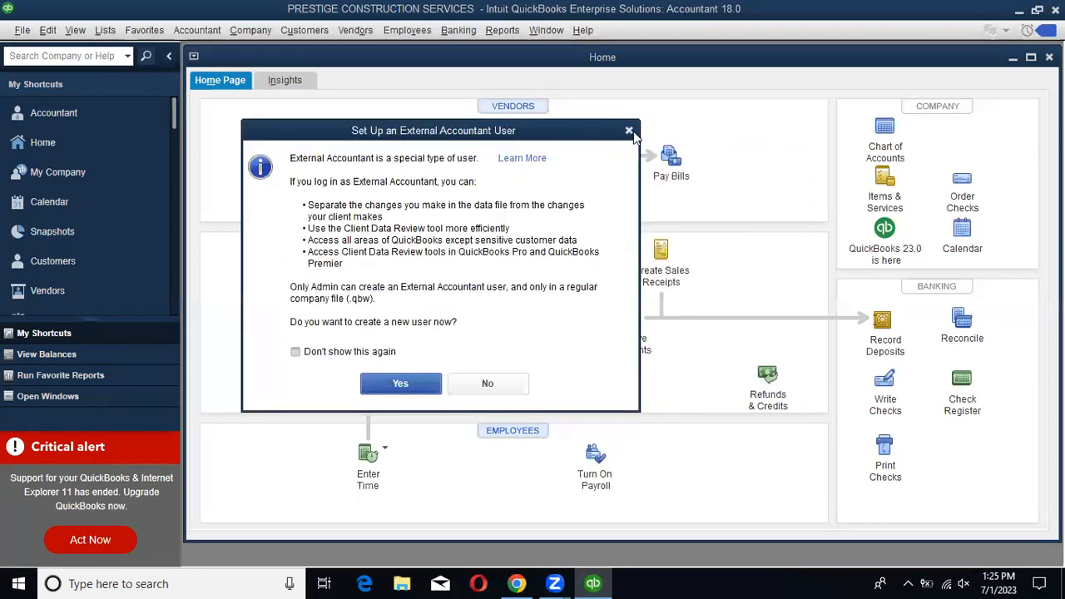
# Dismiss the External Accountant user setup and close the Accountant Center along with its closing notice.
pyautogui.click(629, 131)
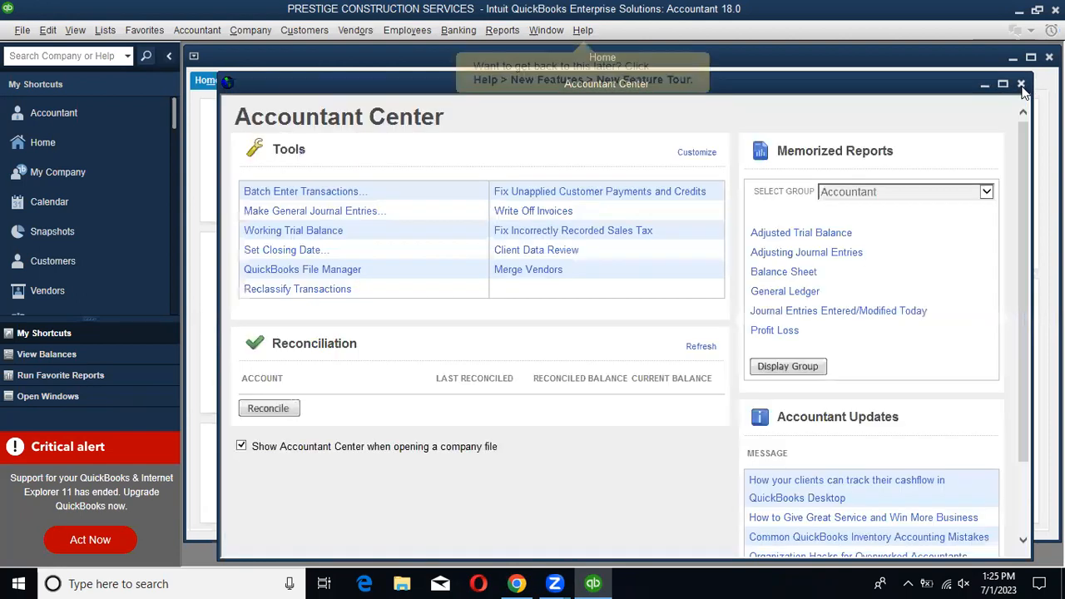
pyautogui.click(1021, 85)
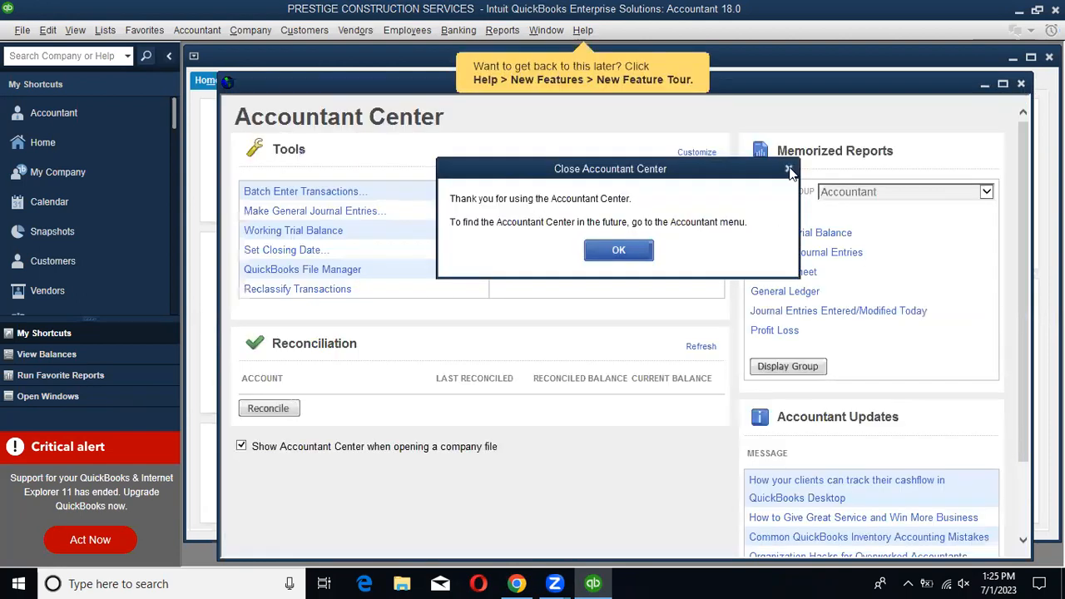
pyautogui.click(787, 170)
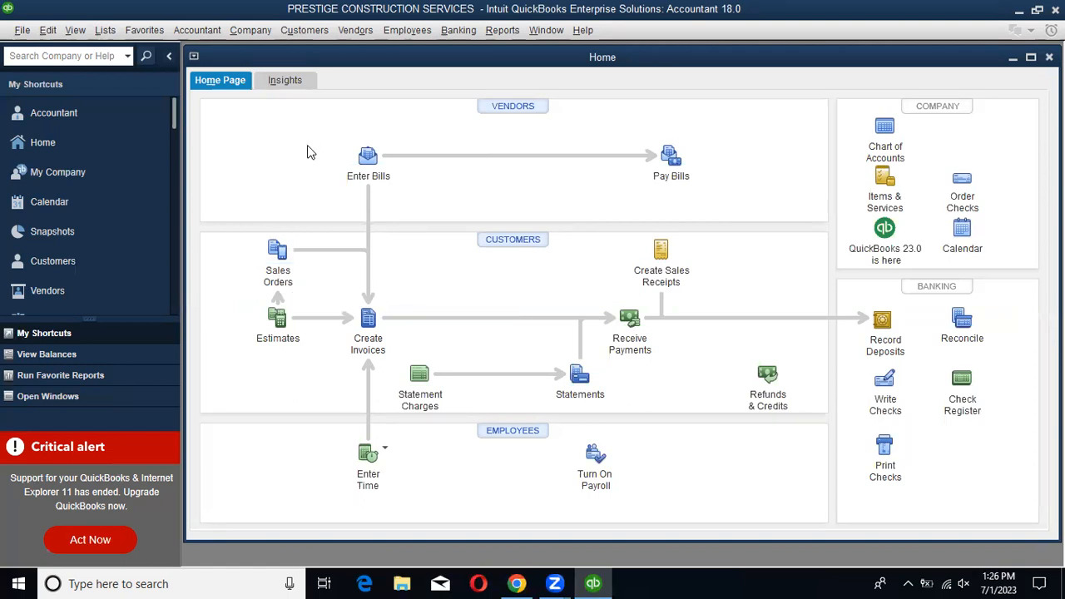
# Open the company's Chart of Accounts and maximize its window.
pyautogui.click(198, 33)
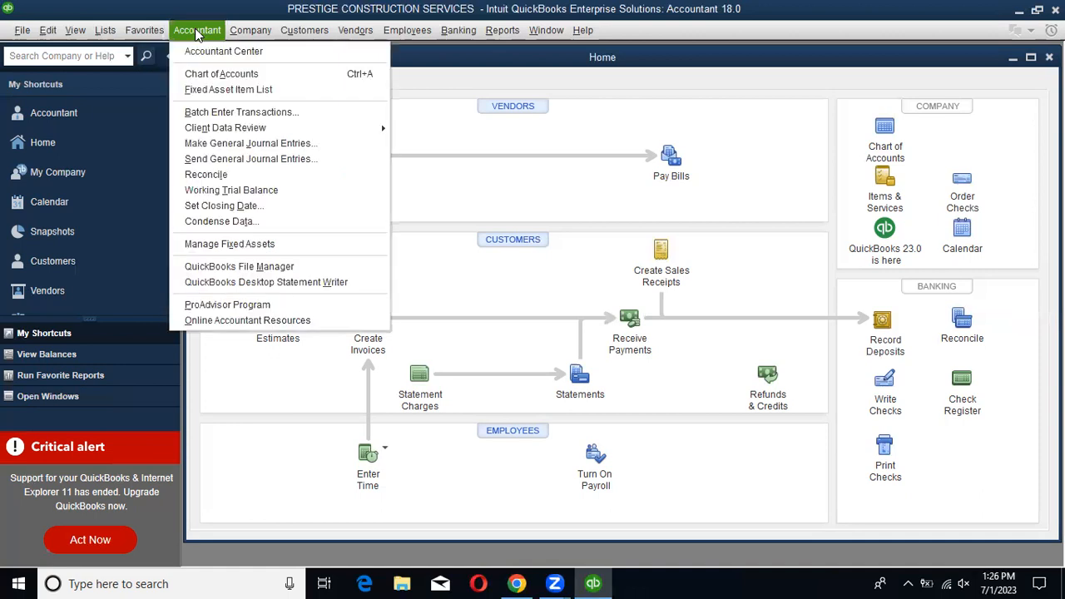
pyautogui.click(244, 77)
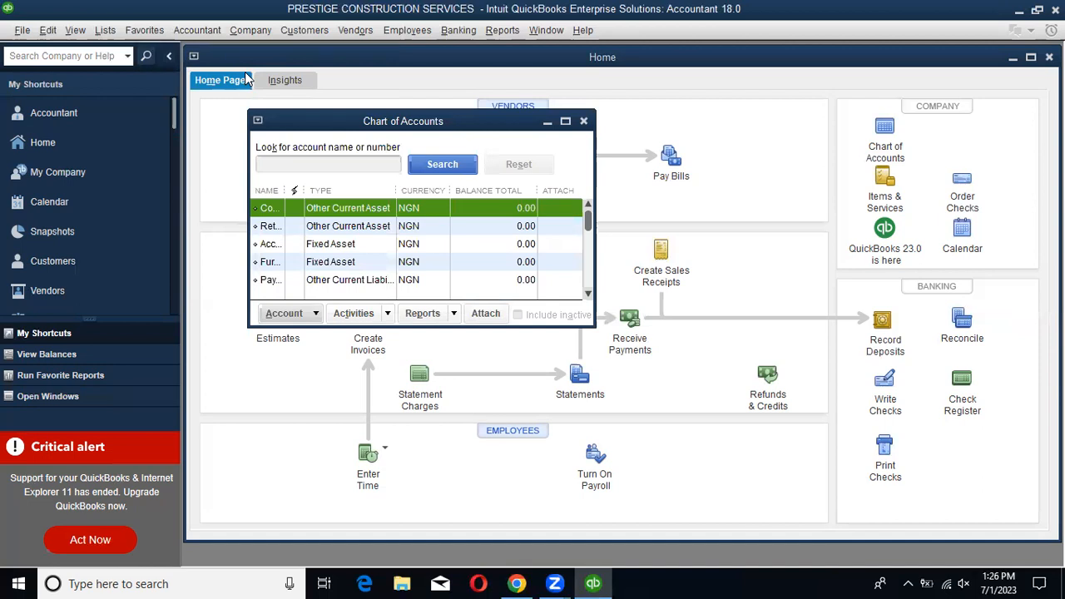
pyautogui.click(566, 122)
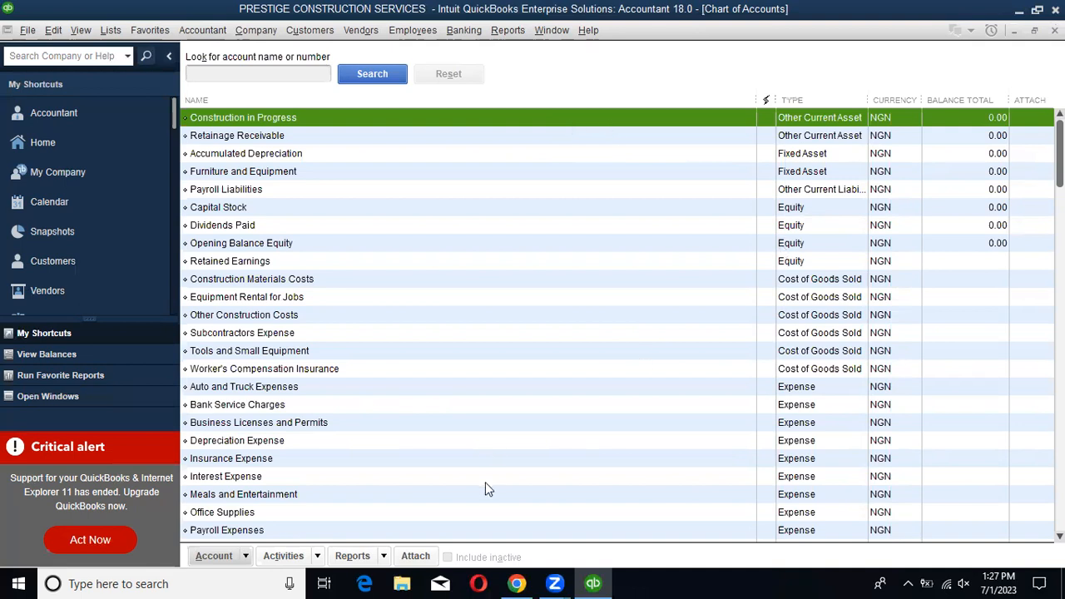
# Start adding a new account to the Chart of Accounts, choose the Income account type and continue.
pyautogui.hotkey('ctrl', 'n')
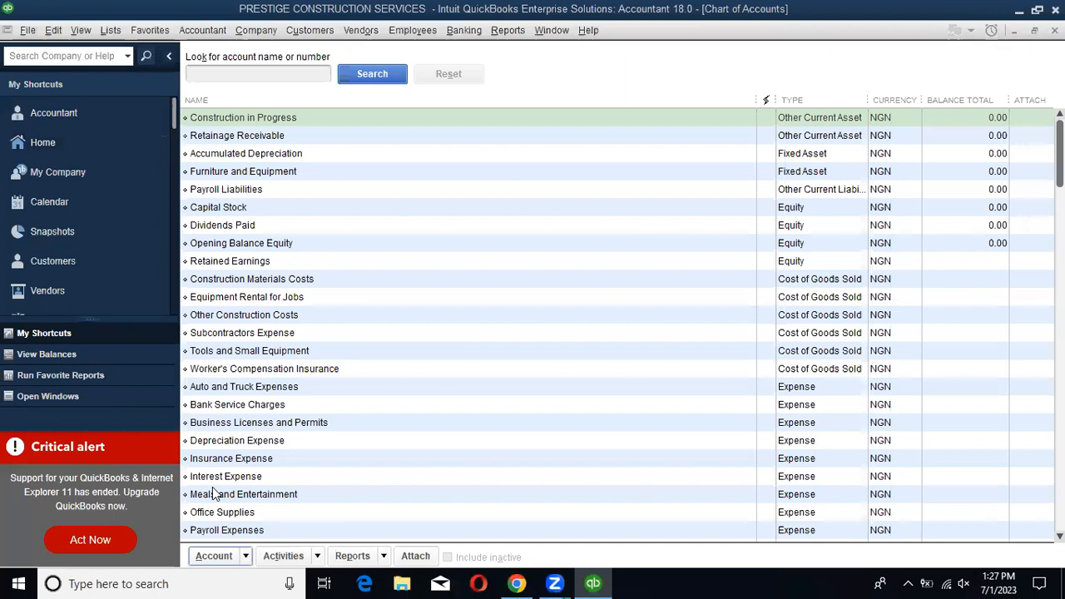
pyautogui.click(214, 556)
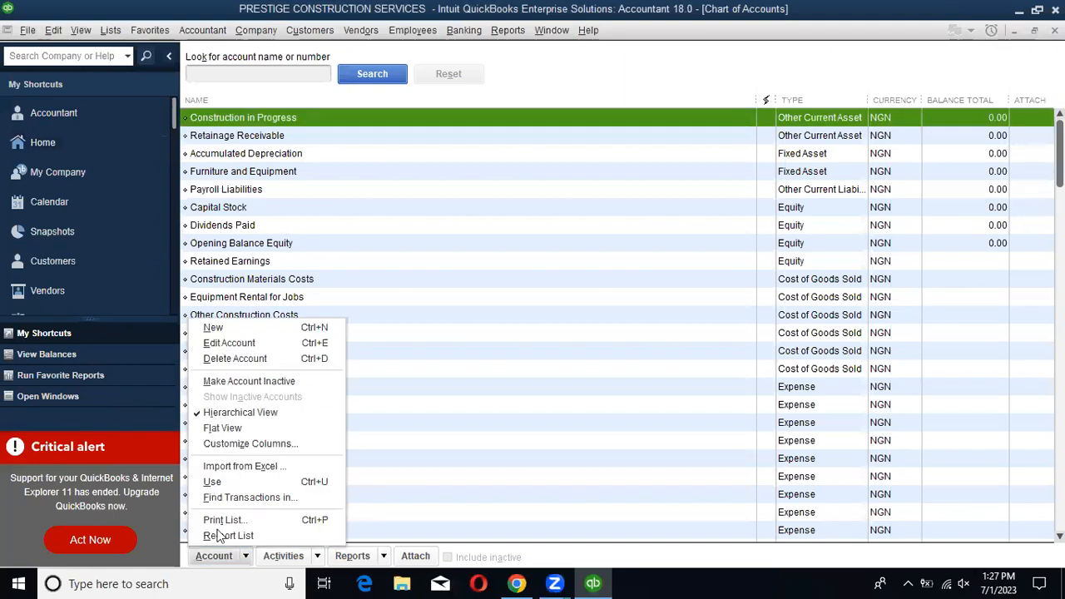
pyautogui.click(305, 293)
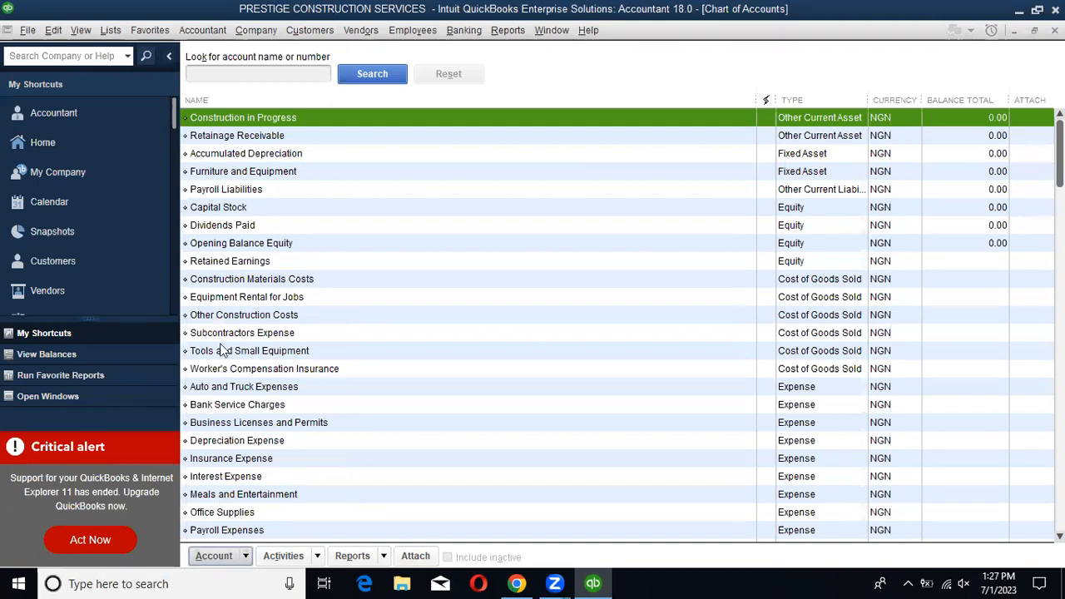
pyautogui.click(214, 556)
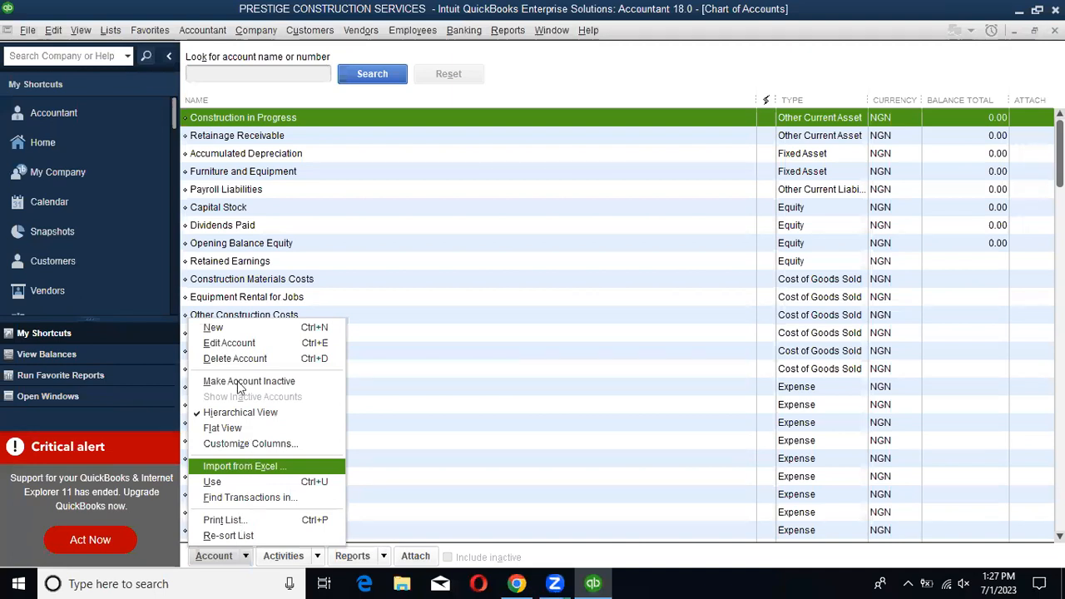
pyautogui.click(213, 330)
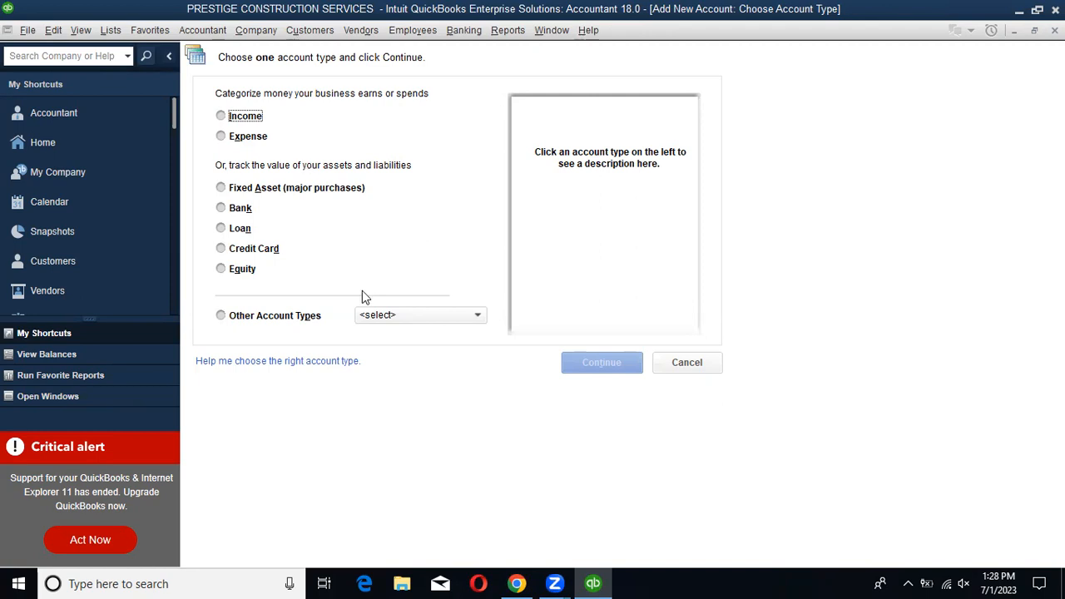
pyautogui.click(558, 117)
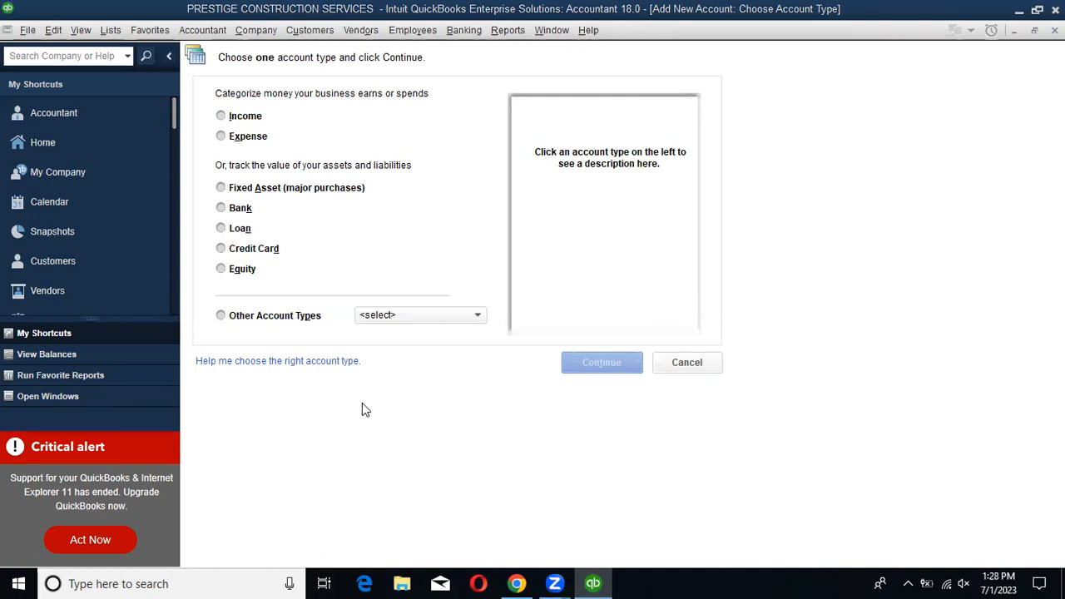
pyautogui.click(223, 117)
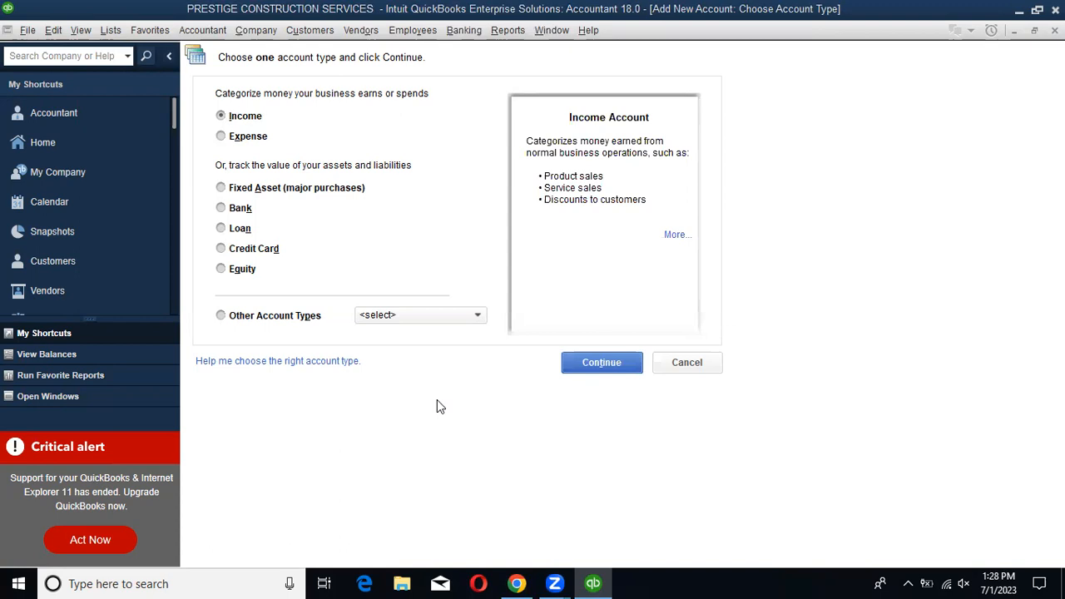
pyautogui.click(597, 364)
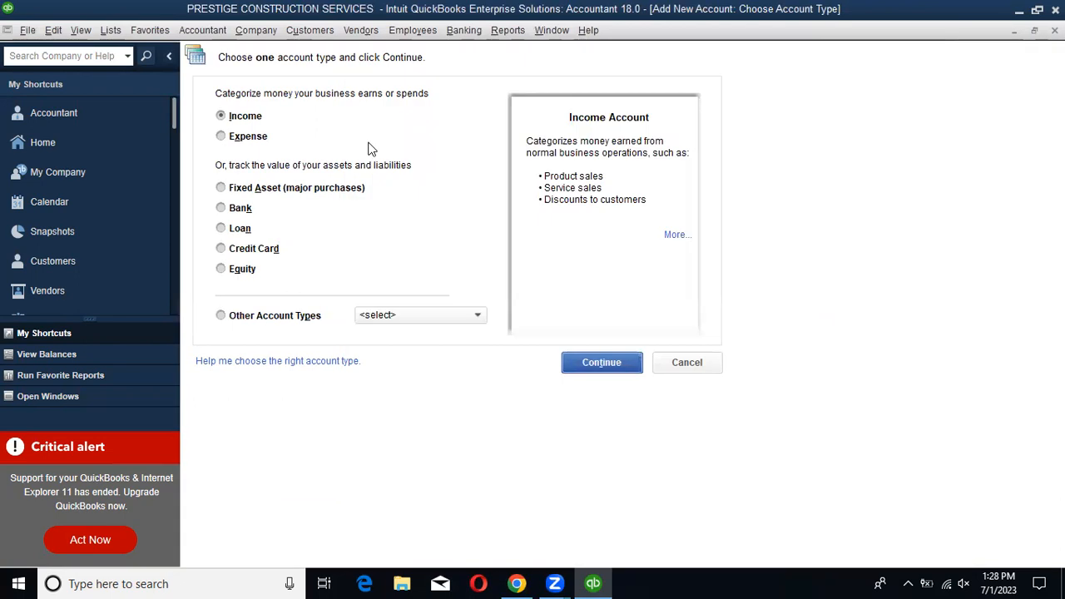
# Name the new income account "Construction income" and save it to the Chart of Accounts.
pyautogui.press('Return')
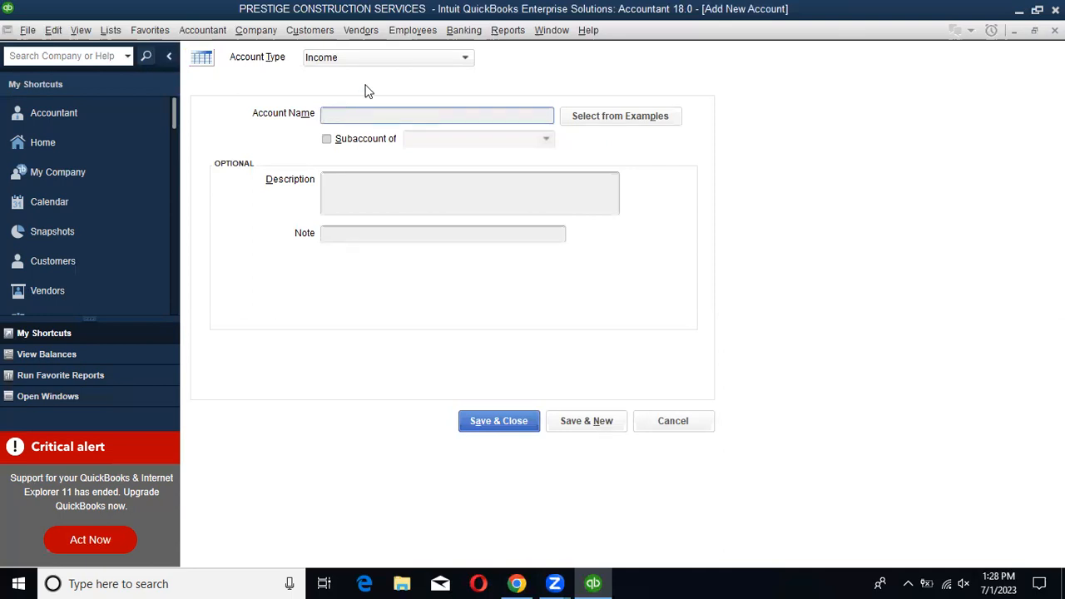
pyautogui.write('Construction income')
pyautogui.click(529, 424)
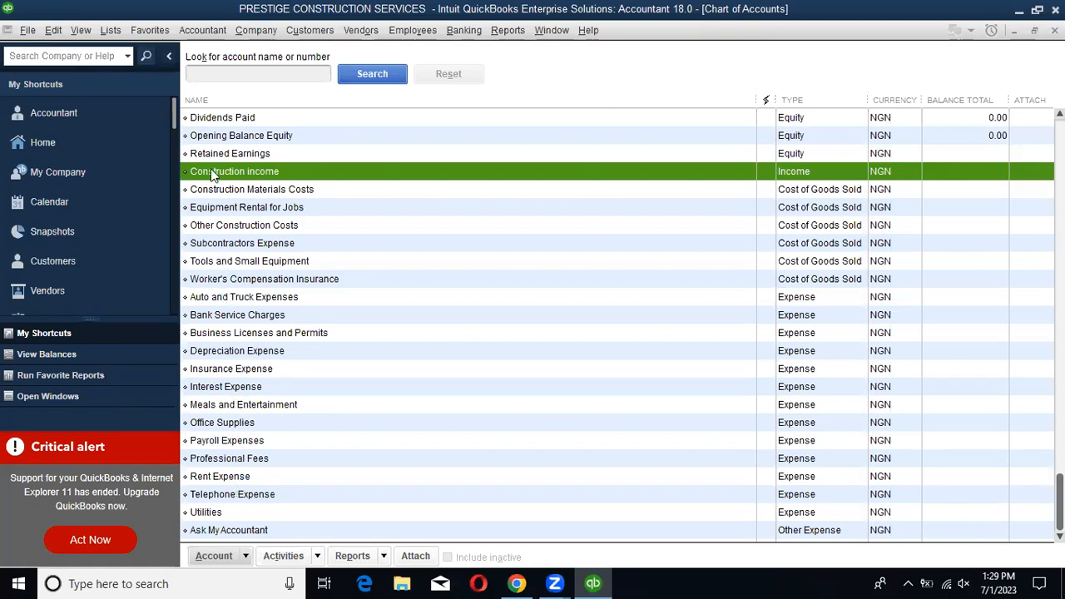
# Delete the Tools and Small Equipment account from the Chart of Accounts and confirm the deletion.
pyautogui.click(239, 263)
pyautogui.rightClick(238, 263)
pyautogui.click(233, 282)
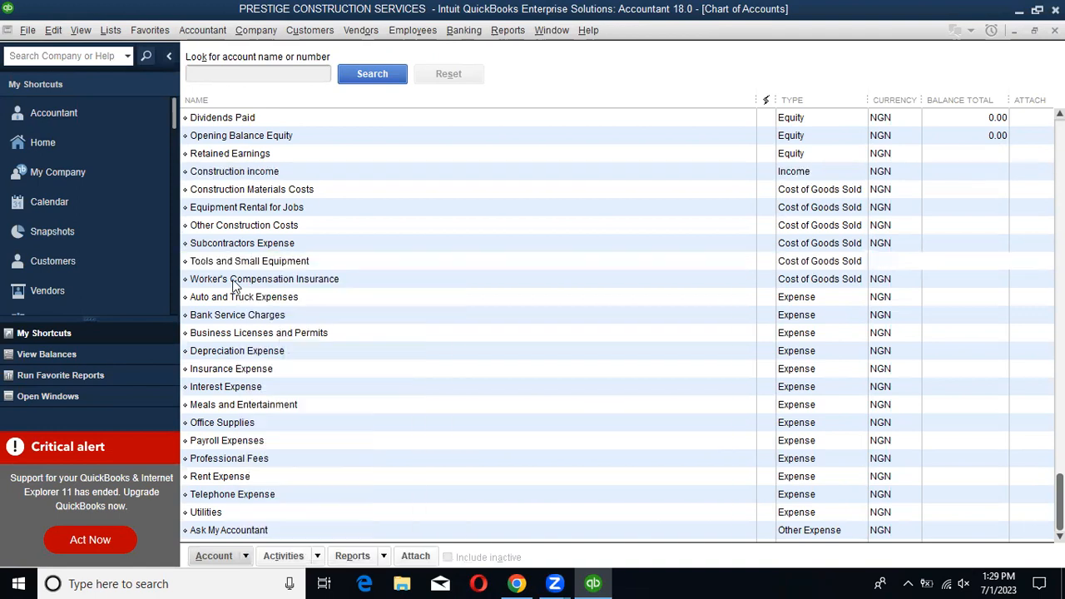
pyautogui.click(227, 262)
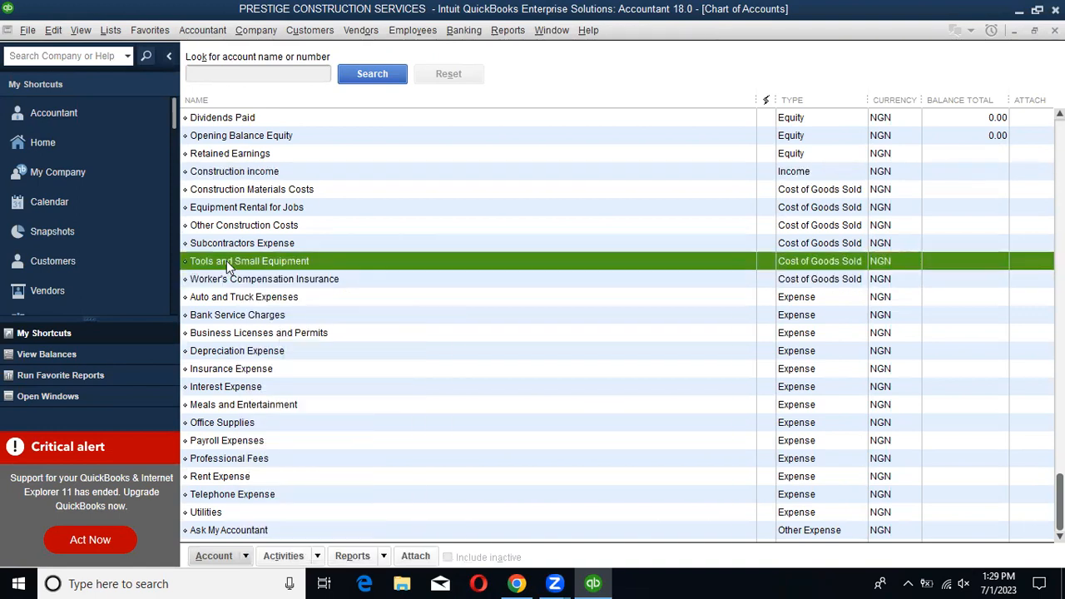
pyautogui.rightClick(226, 265)
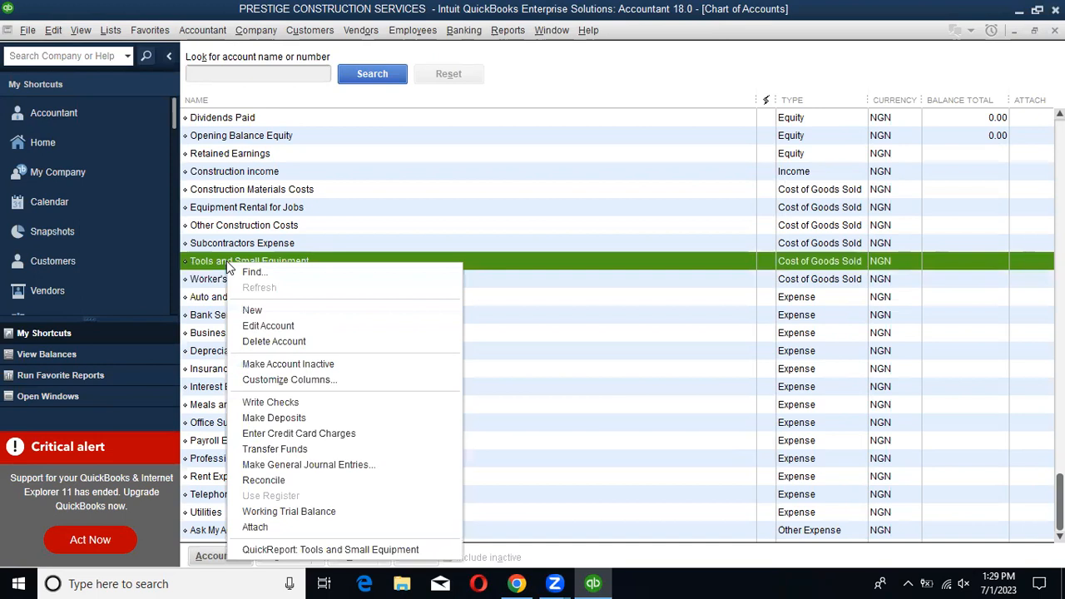
pyautogui.click(261, 341)
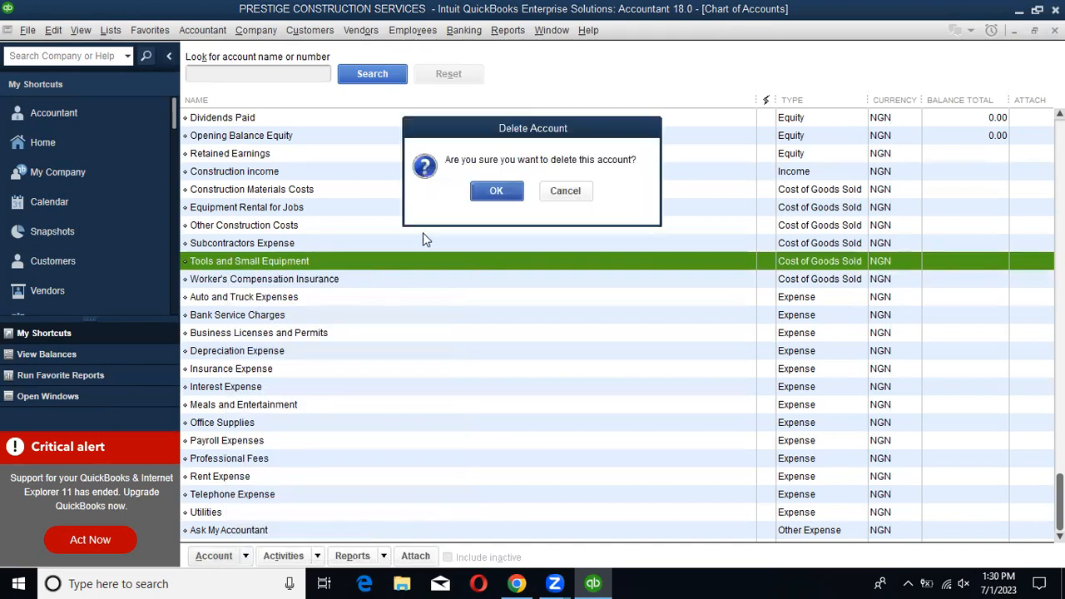
pyautogui.click(508, 190)
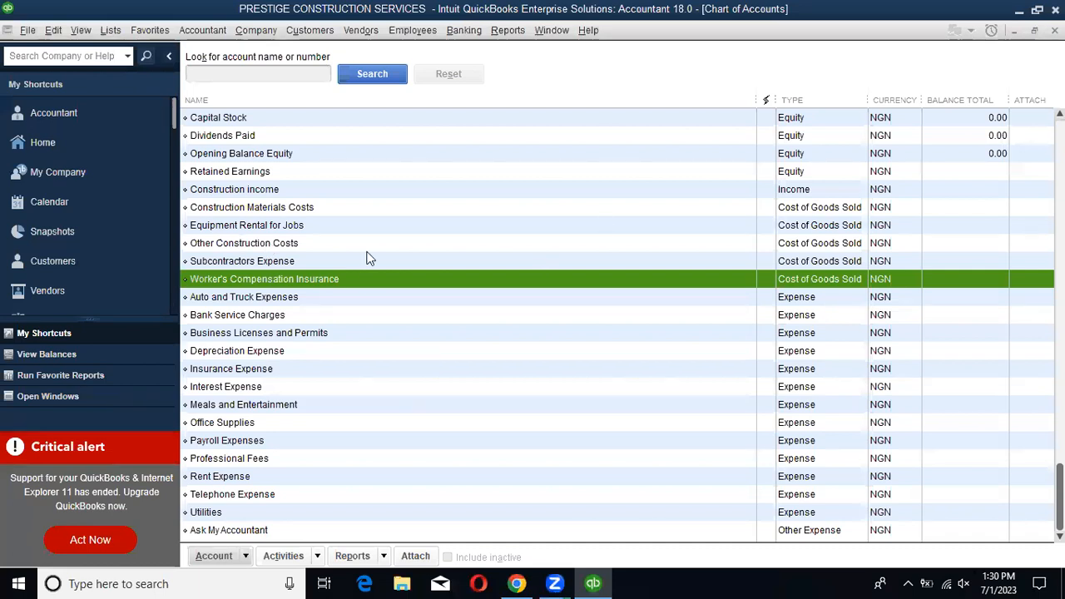
# Make the Depreciation Expense account inactive in the Chart of Accounts.
pyautogui.click(235, 352)
pyautogui.rightClick(236, 352)
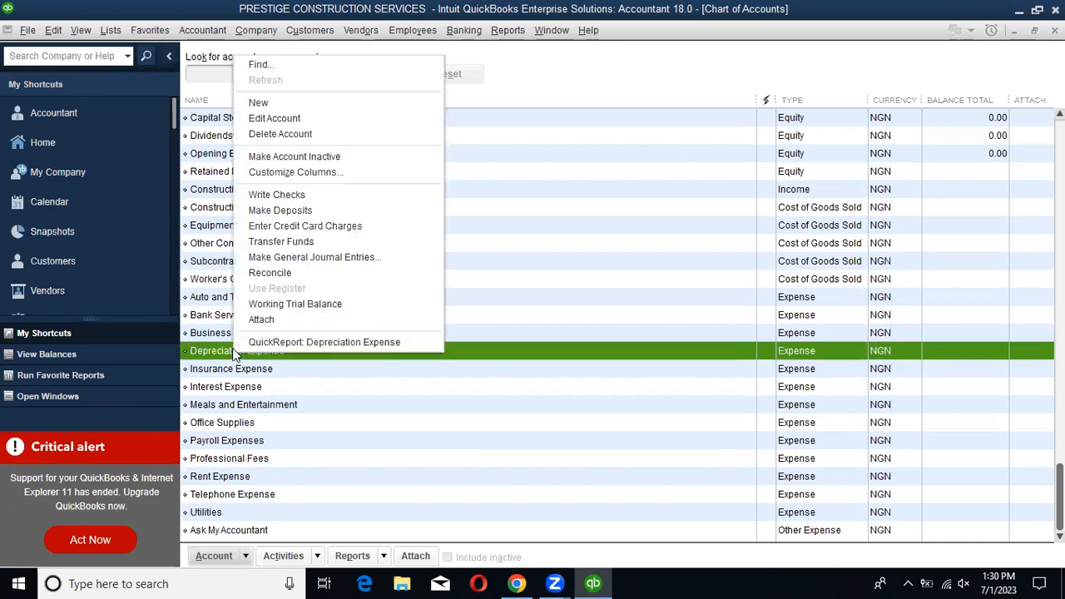
pyautogui.click(268, 157)
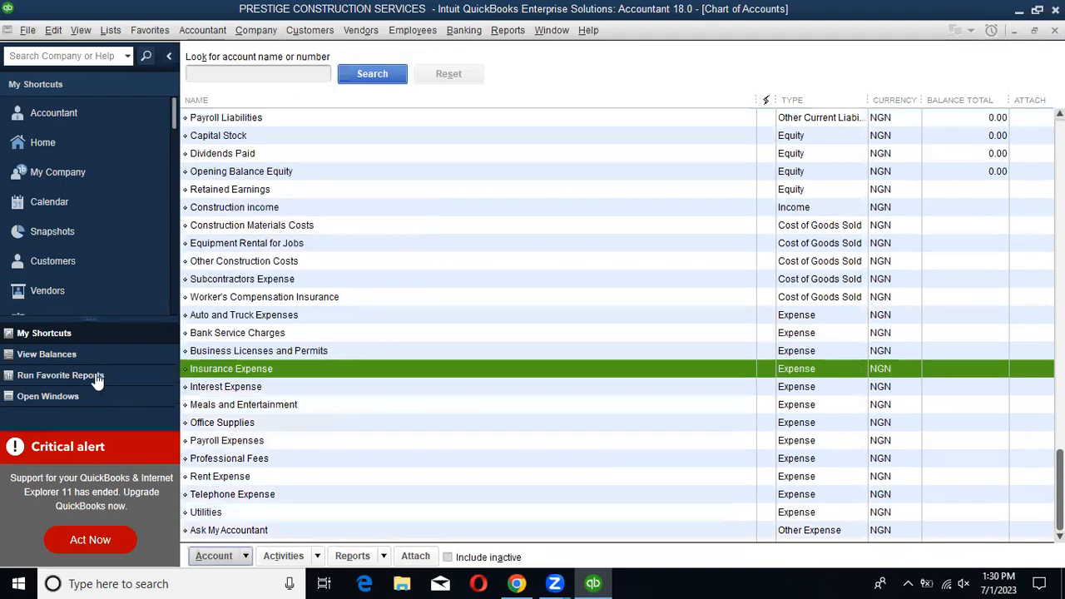
# Show the inactive accounts and make Depreciation Expense active again.
pyautogui.click(214, 556)
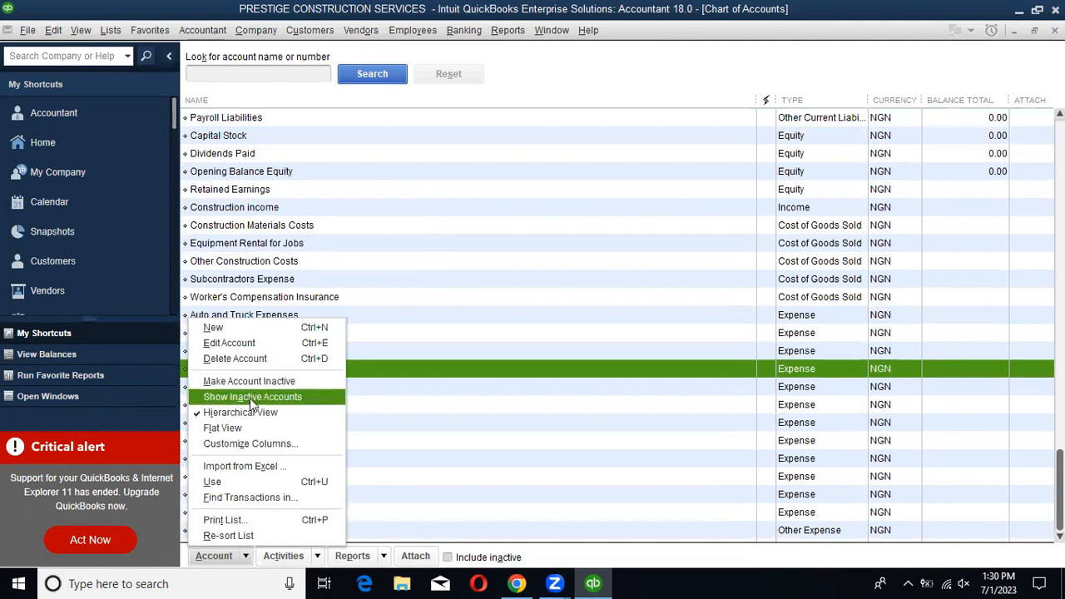
pyautogui.click(292, 398)
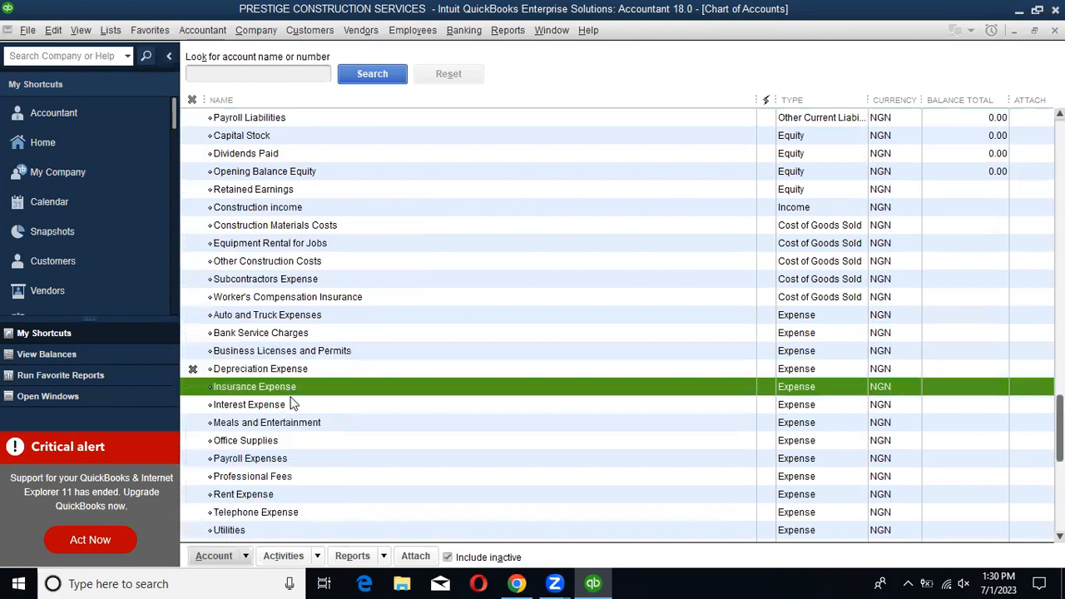
pyautogui.click(192, 368)
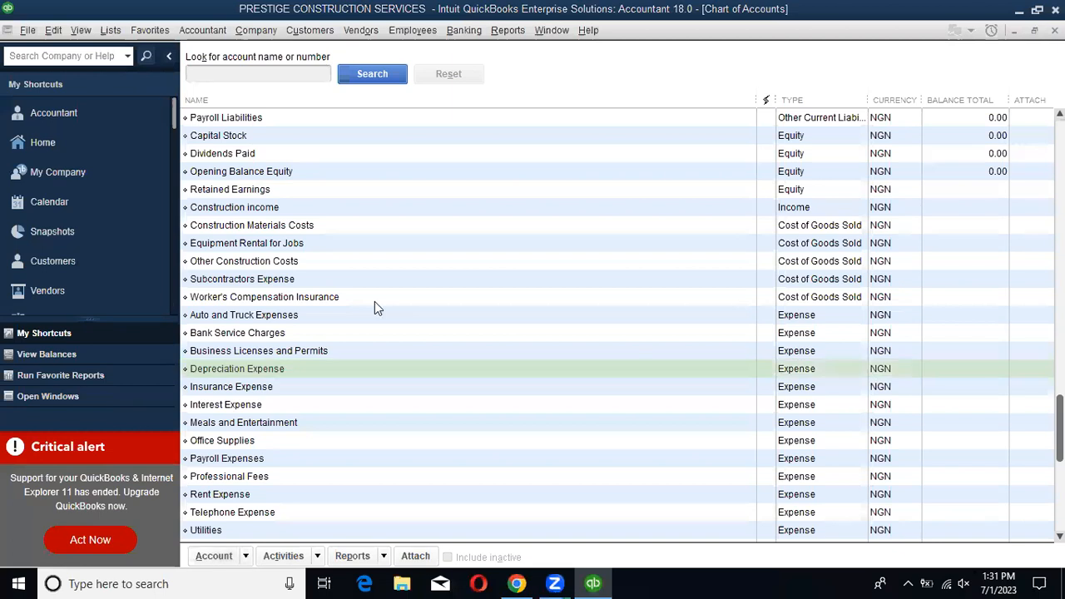
# Add a new Expense account named "Repairs and Maintenance" to the Chart of Accounts and save it.
pyautogui.click(214, 555)
pyautogui.click(245, 328)
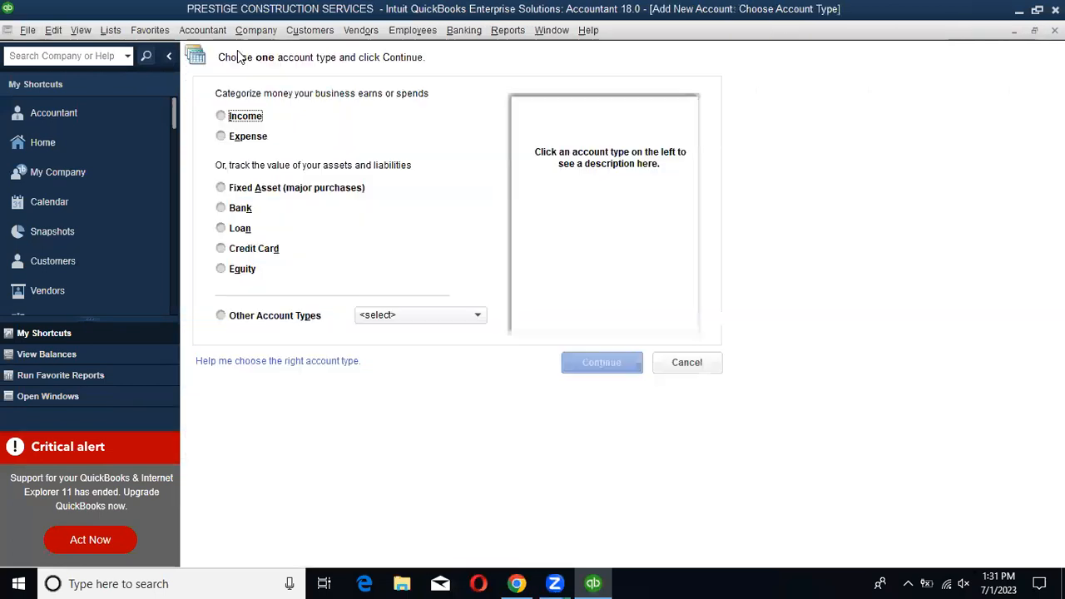
pyautogui.click(248, 136)
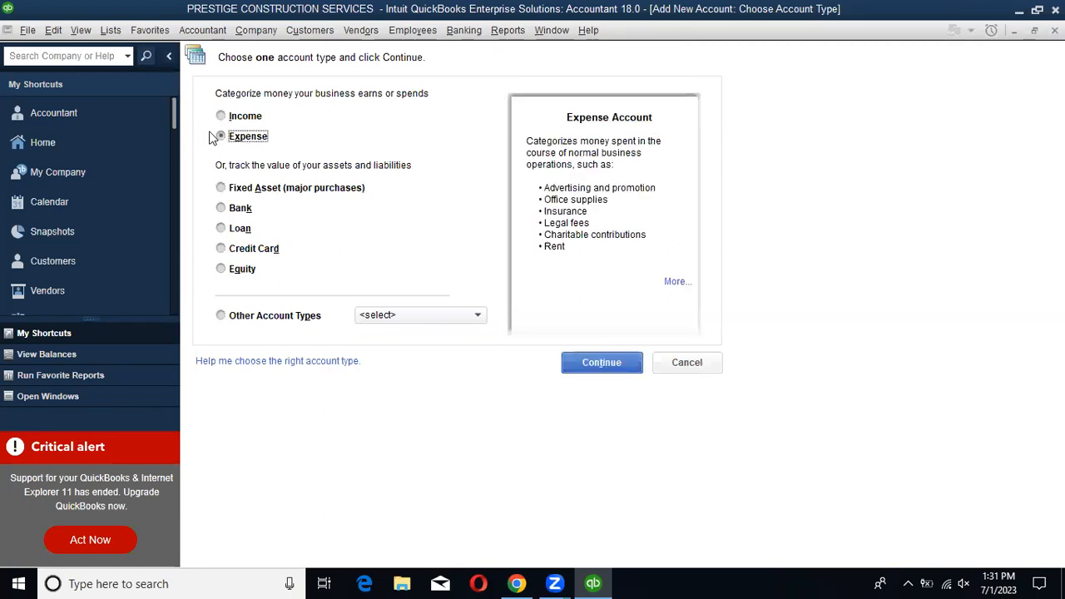
pyautogui.click(602, 365)
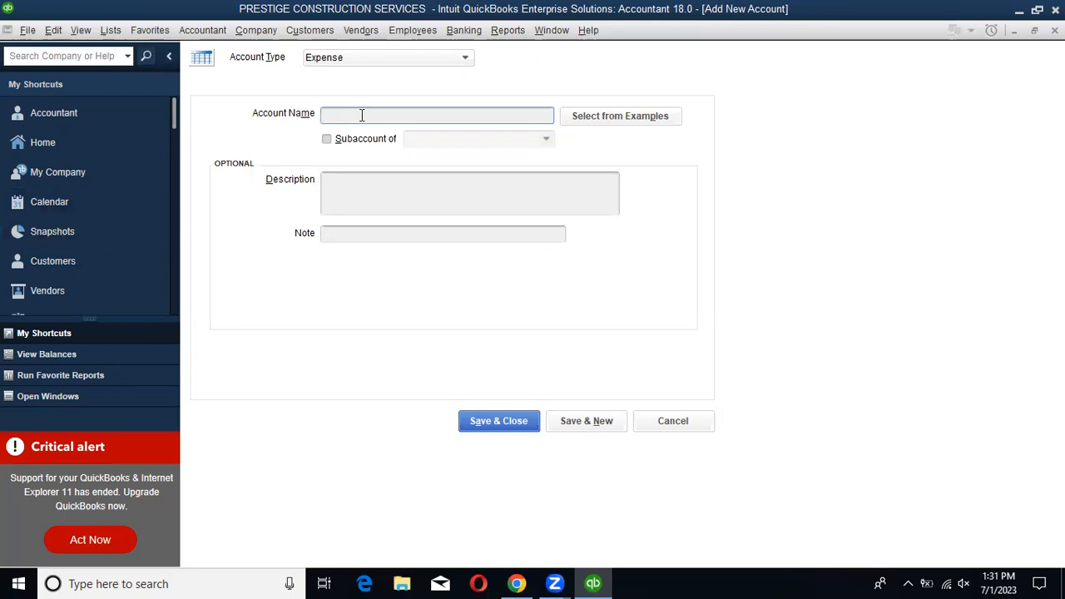
pyautogui.write('re')
pyautogui.press('BackSpace')
pyautogui.press('BackSpace')
pyautogui.write('Repairs and maintenance')
pyautogui.click(383, 115)
pyautogui.press('Delete')
pyautogui.write('M')
pyautogui.click(487, 421)
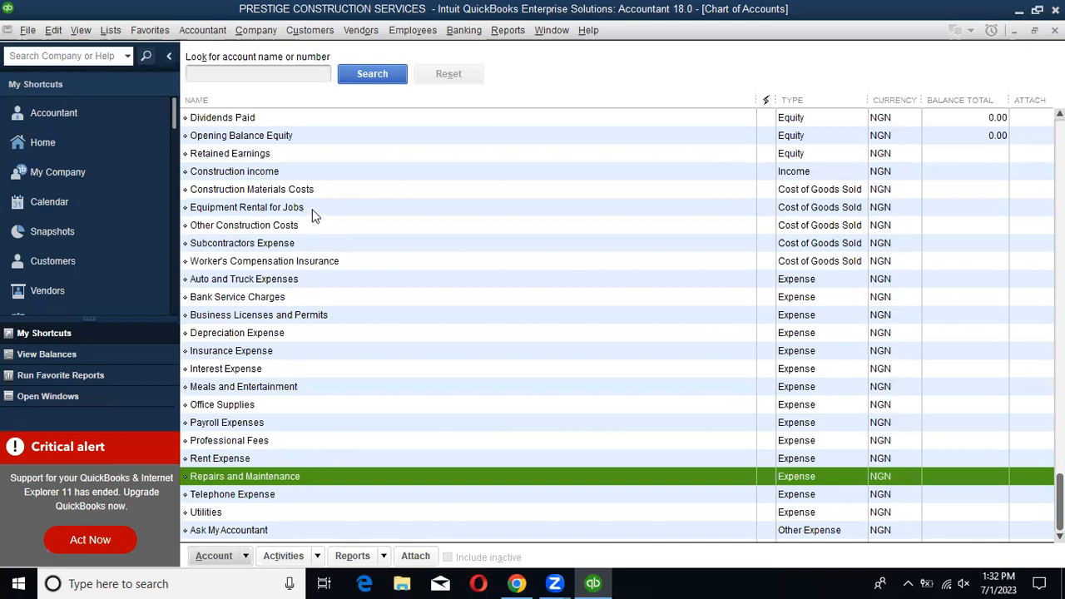
# Add another Expense account named "Advertisment" to the Chart of Accounts and save it.
pyautogui.click(216, 556)
pyautogui.click(222, 327)
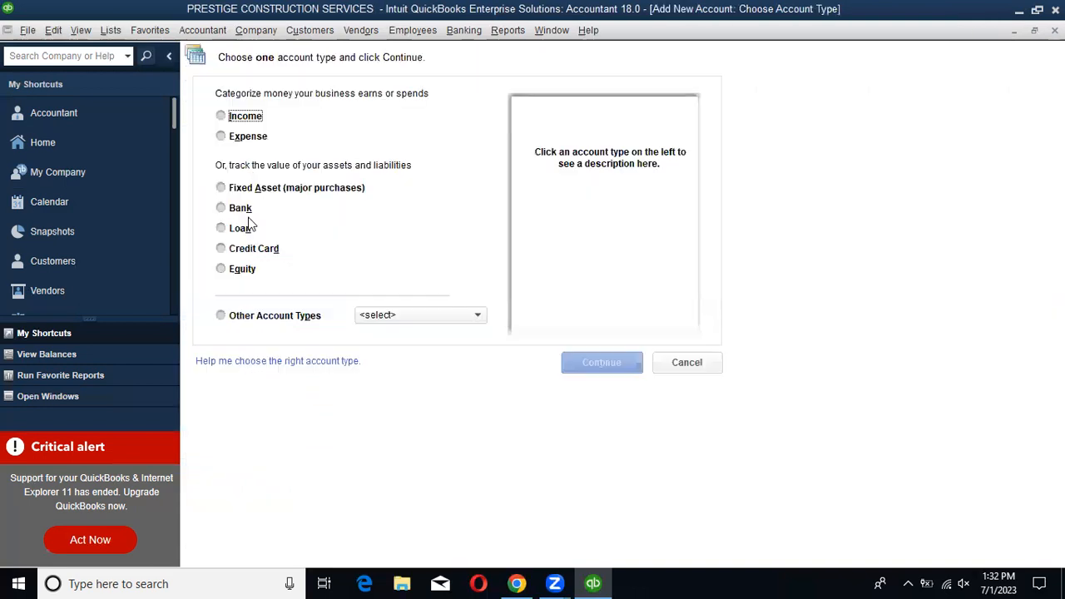
pyautogui.click(250, 138)
pyautogui.click(588, 352)
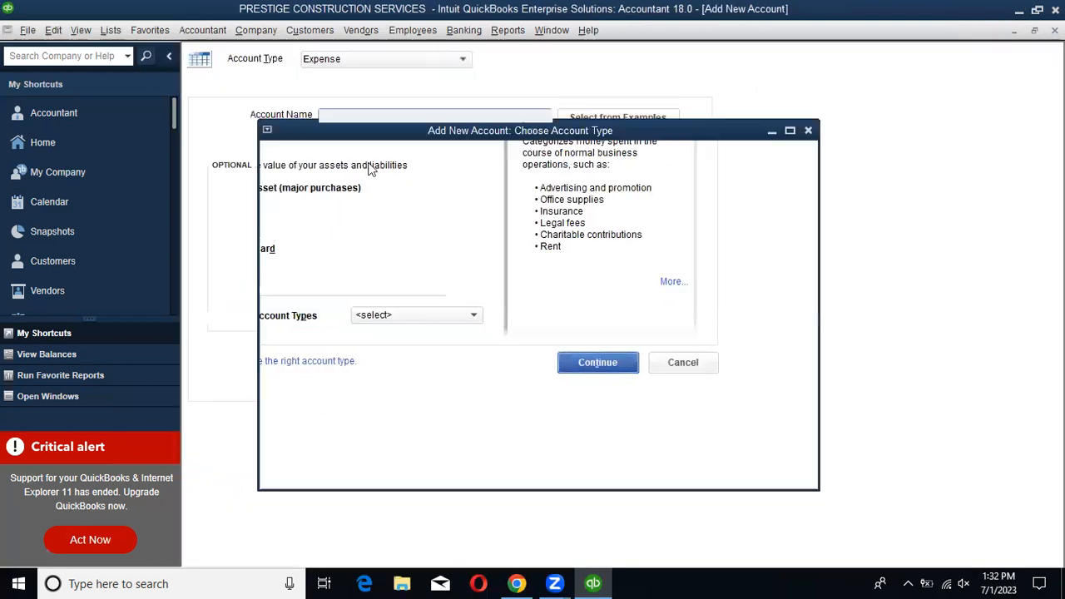
pyautogui.press('Escape')
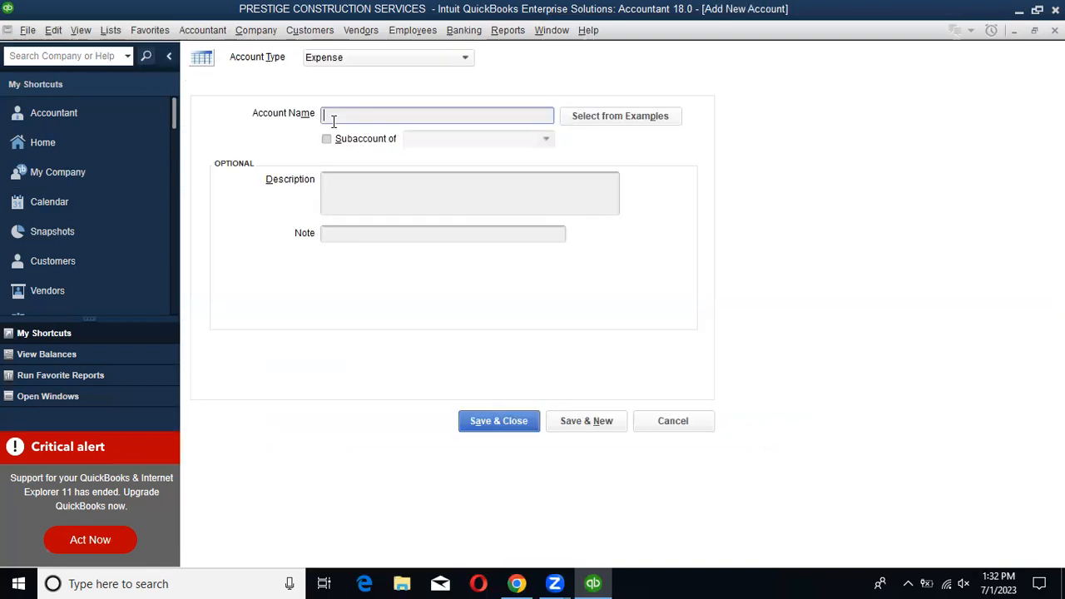
pyautogui.write('Advertisment')
pyautogui.click(503, 422)
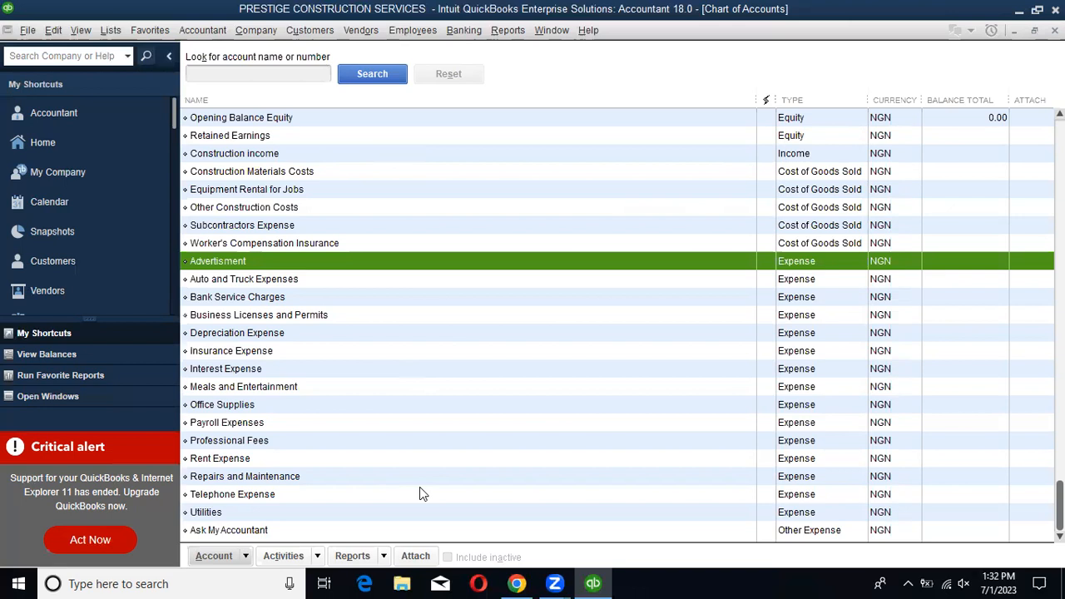
# Add a new Other Current Asset account named "Inventory" to the Chart of Accounts and save it.
pyautogui.hotkey('ctrl', 'n')
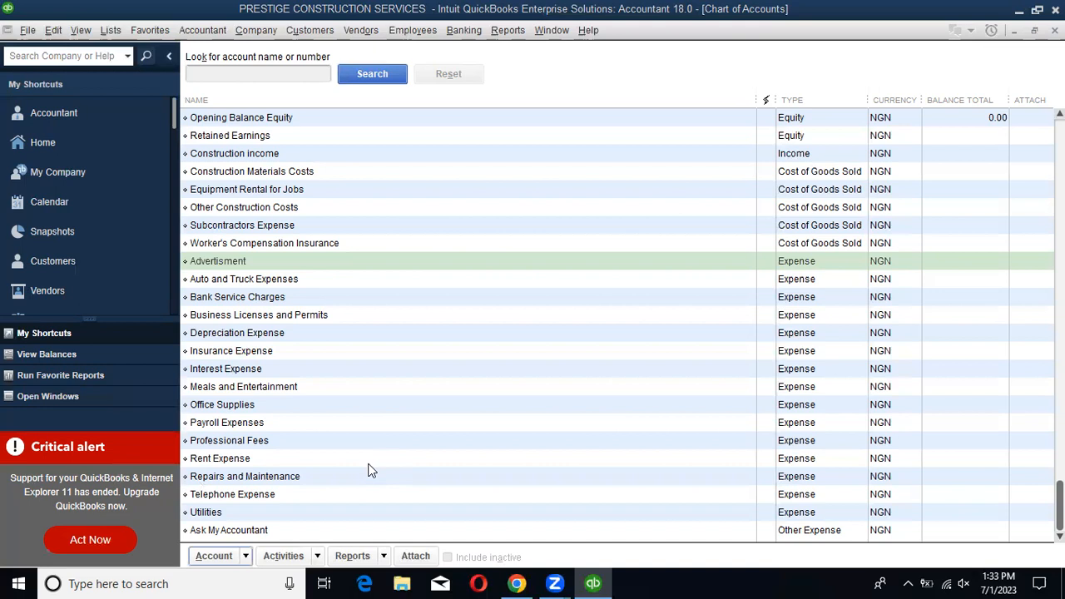
pyautogui.click(214, 556)
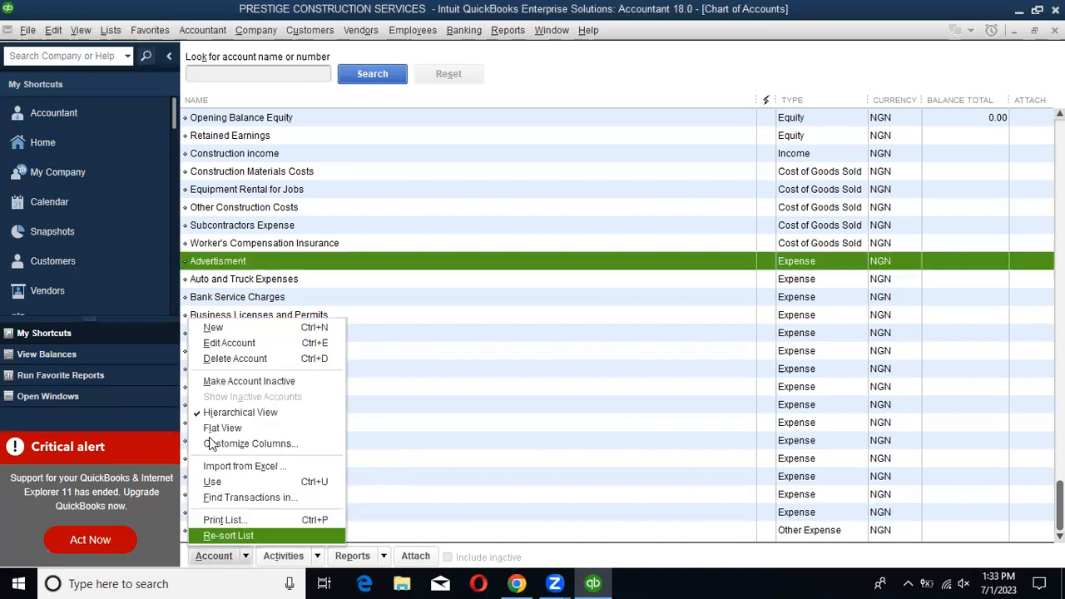
pyautogui.click(210, 329)
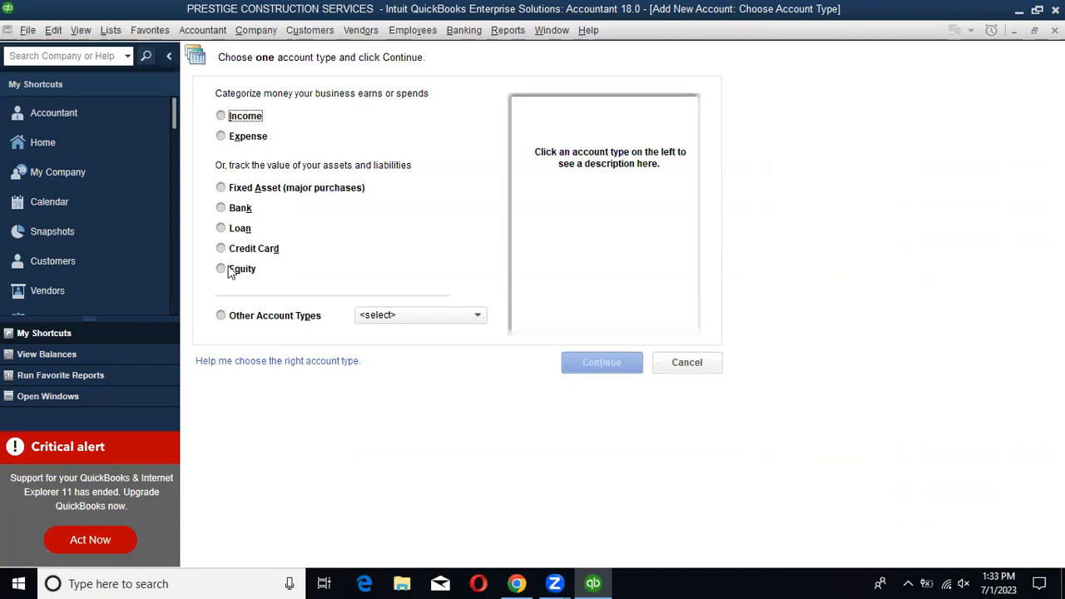
pyautogui.click(243, 318)
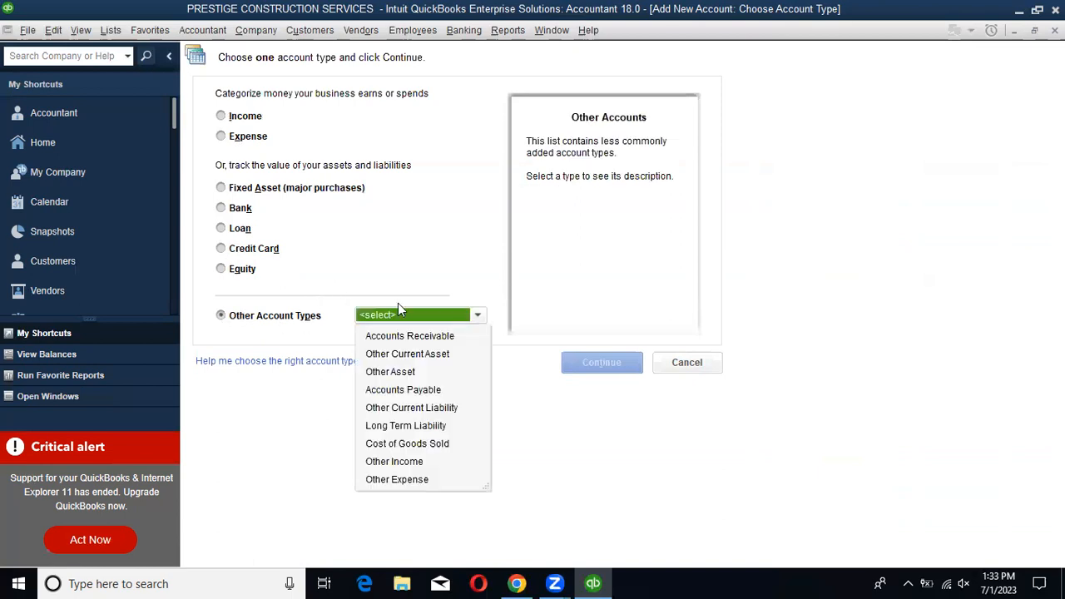
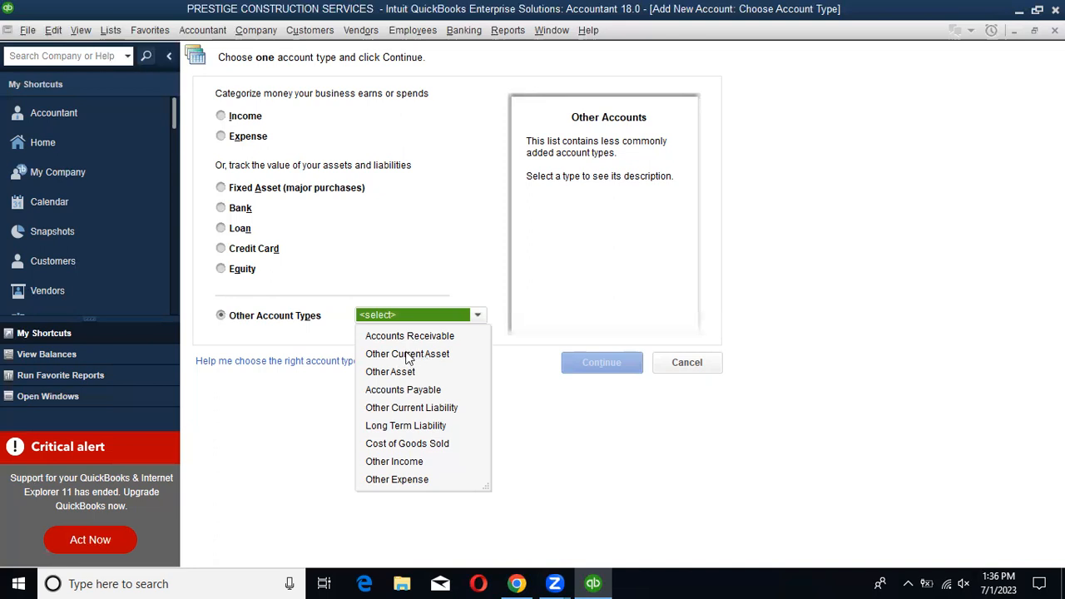
pyautogui.click(423, 356)
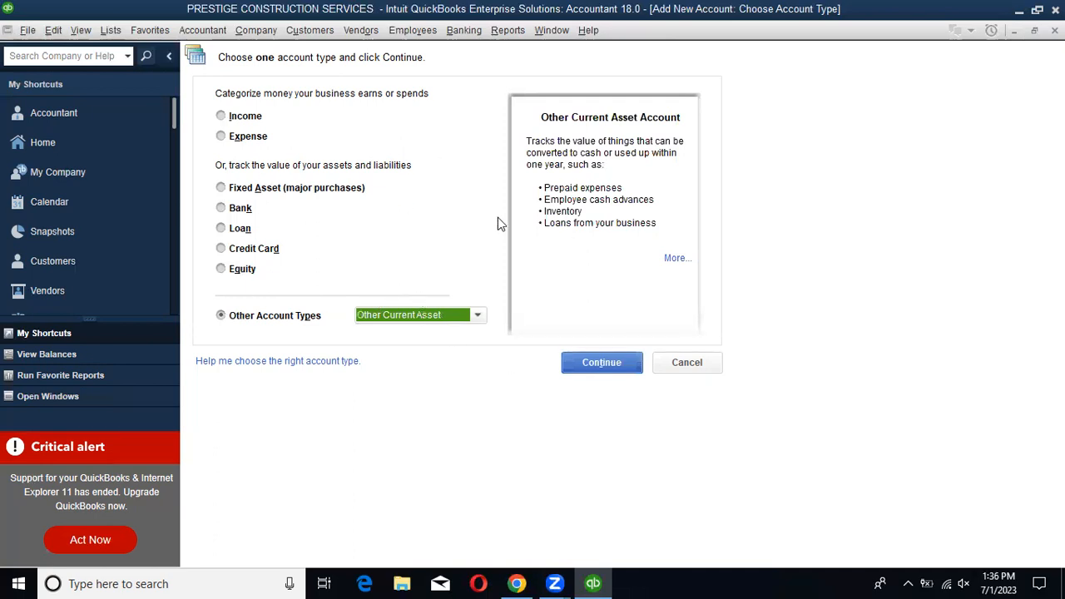
pyautogui.click(597, 365)
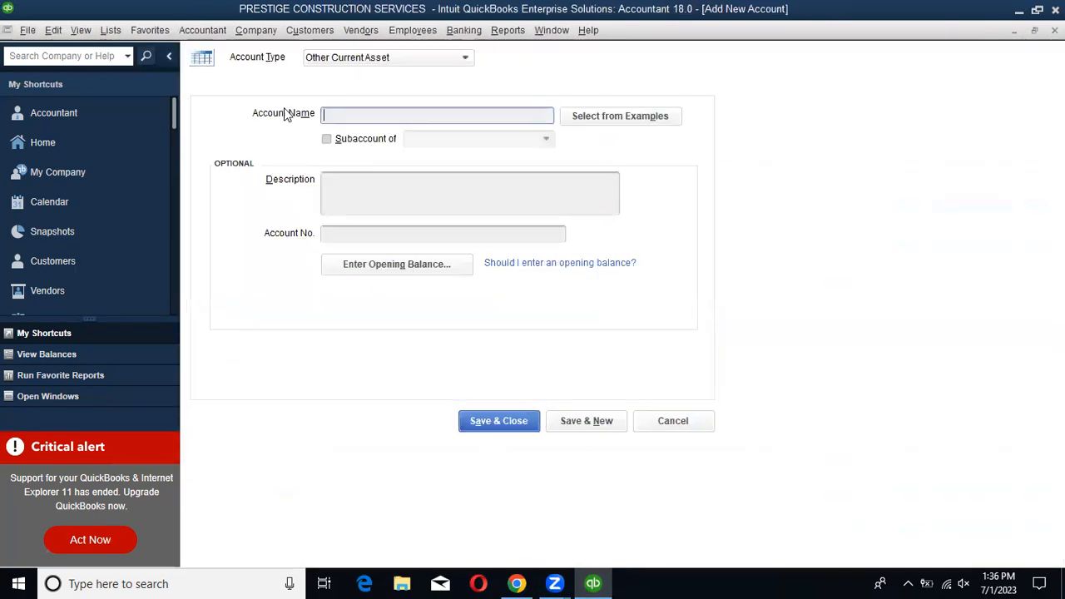
pyautogui.write('in')
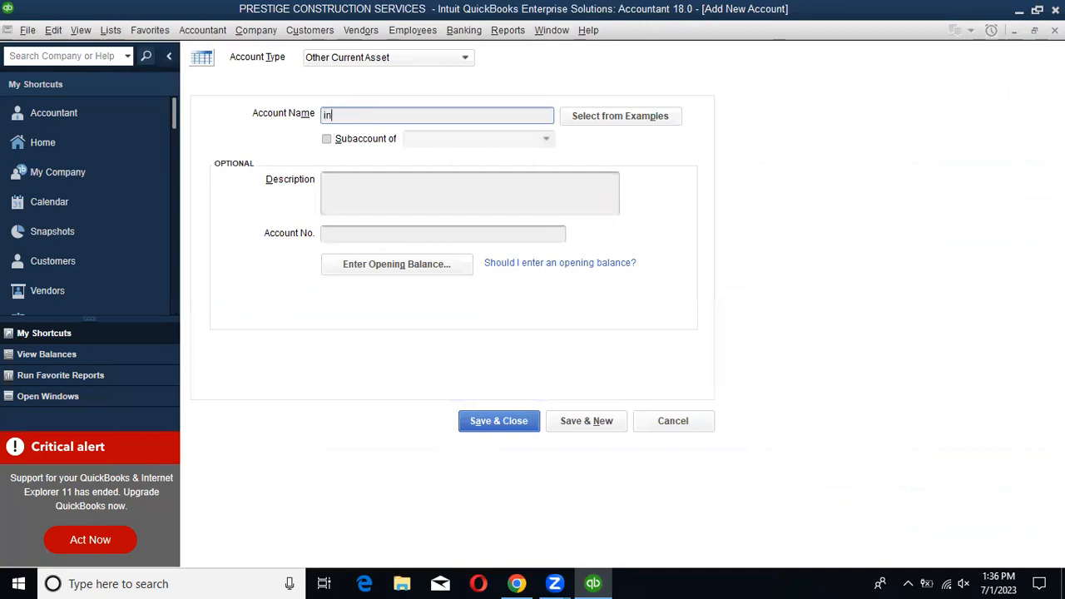
pyautogui.press('BackSpace')
pyautogui.press('BackSpace')
pyautogui.write('Inventory')
pyautogui.click(513, 419)
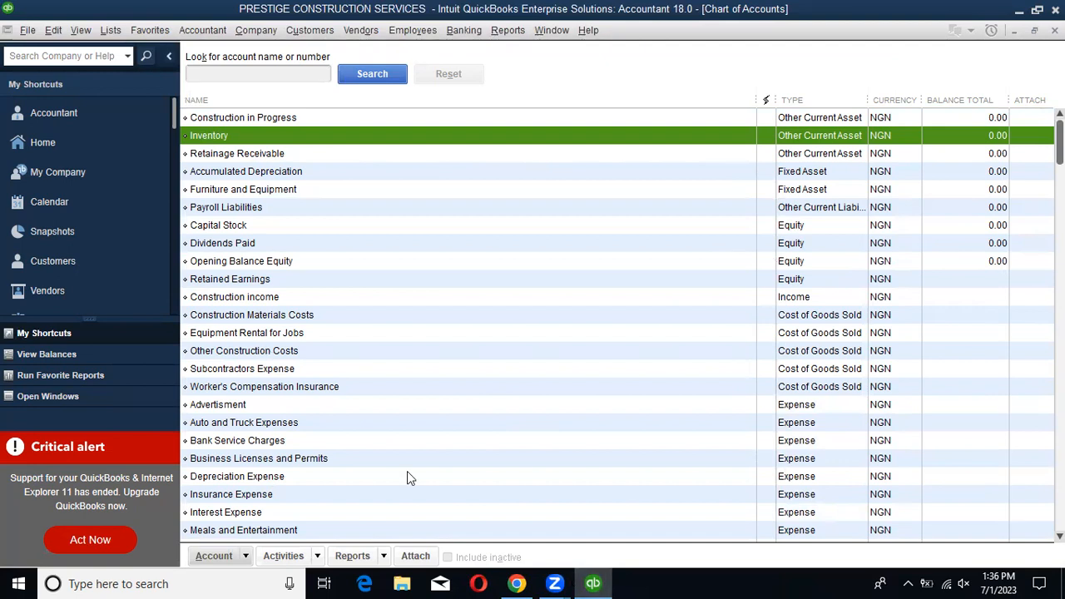
# Add a new Accounts Receivable account named "Debtors/AR" to the Chart of Accounts and save it.
pyautogui.scroll(-3, 323, 251)
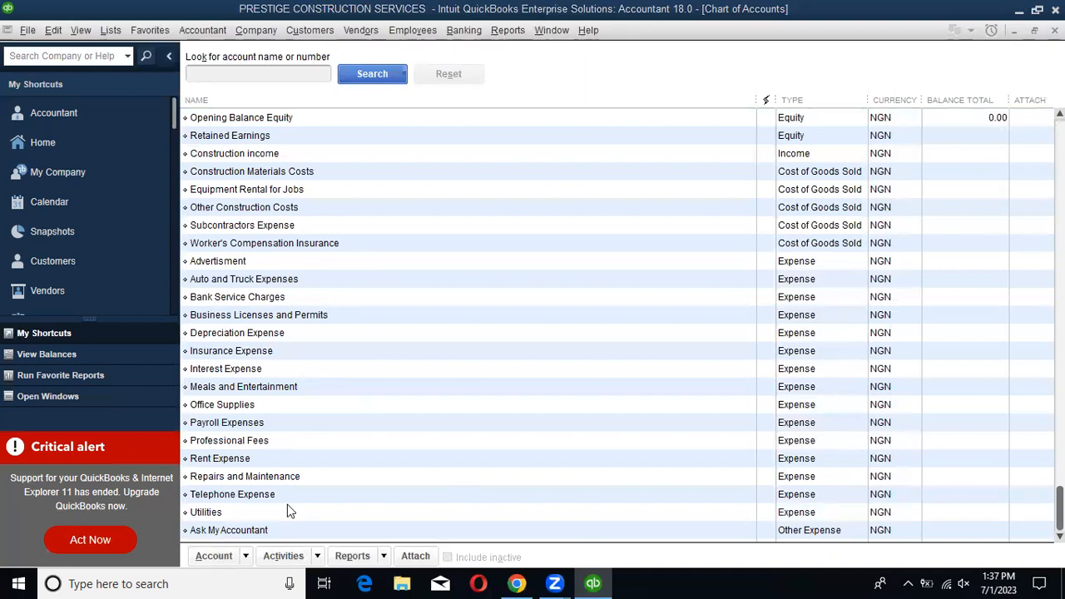
pyautogui.click(214, 556)
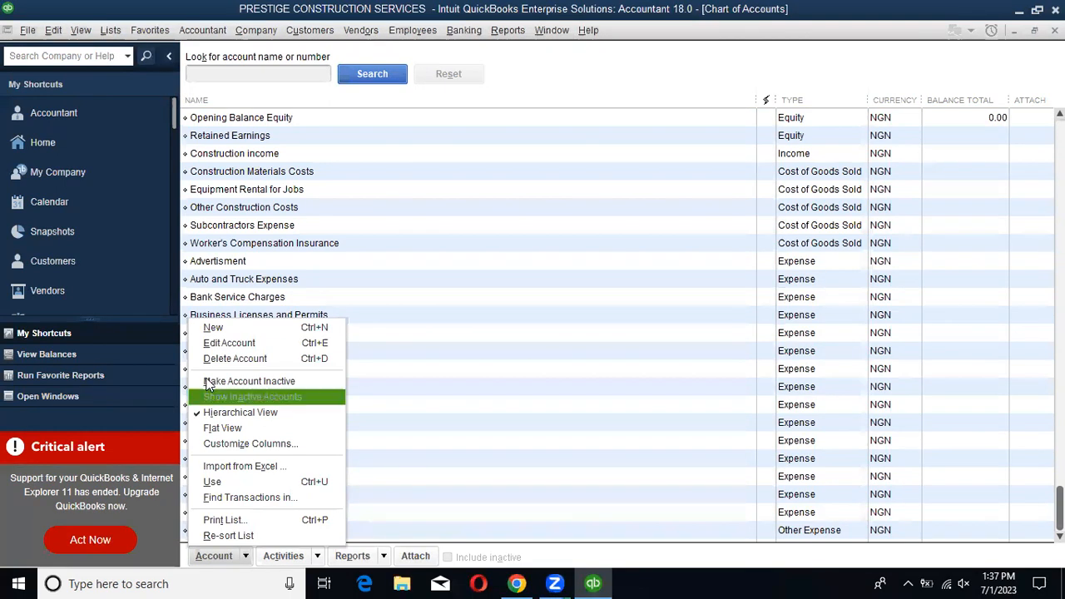
pyautogui.click(218, 327)
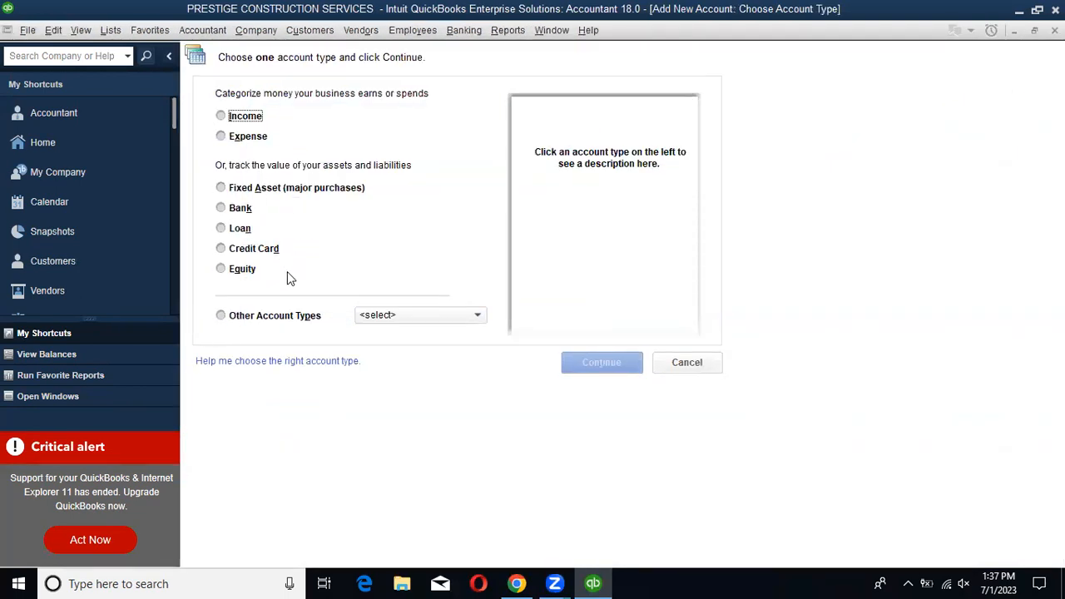
pyautogui.click(294, 321)
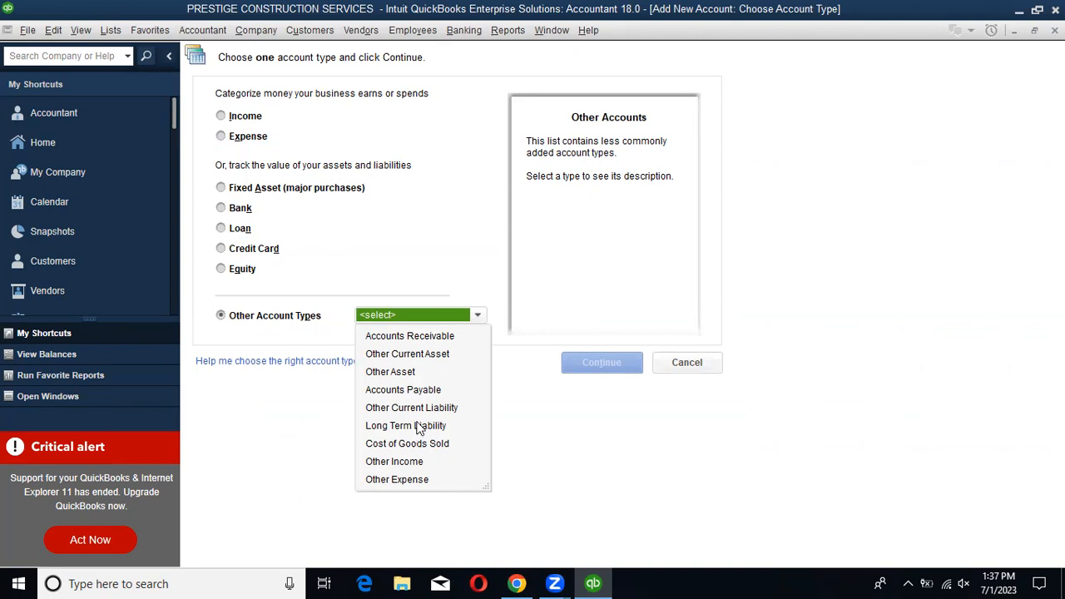
pyautogui.click(402, 341)
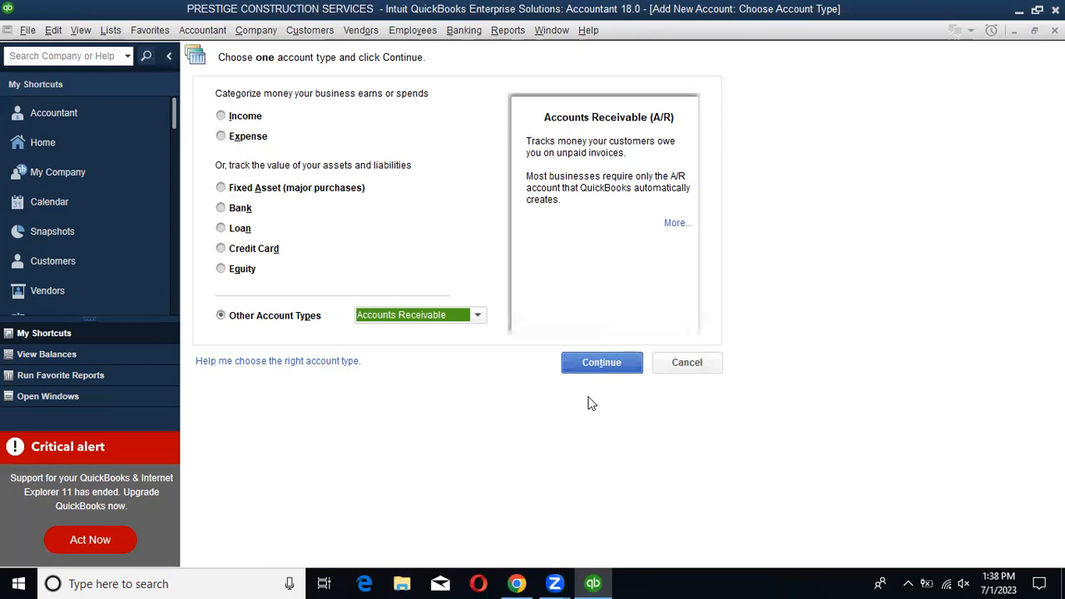
pyautogui.click(594, 362)
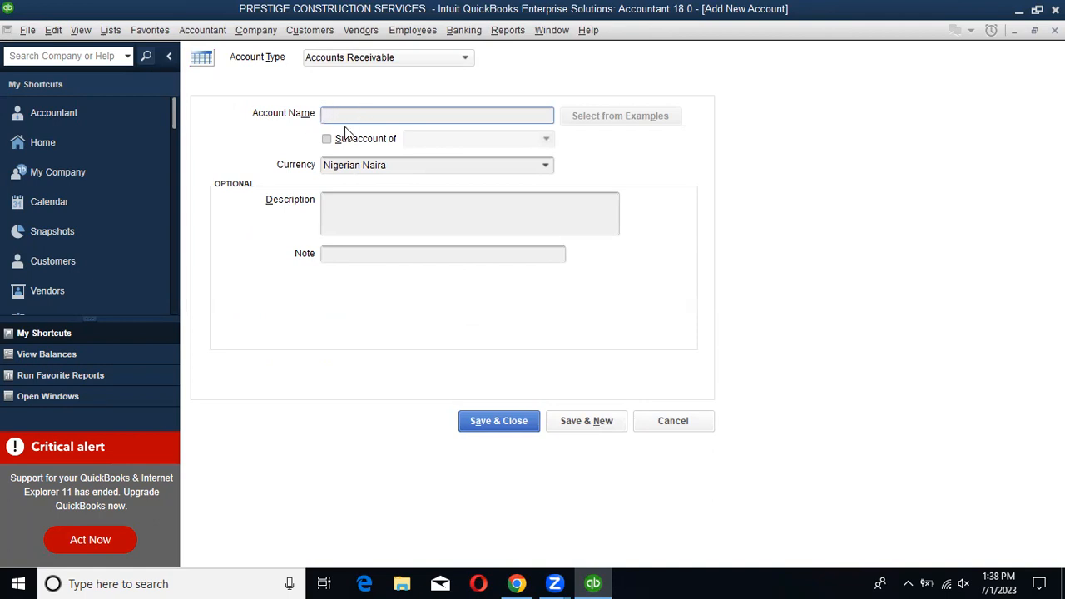
pyautogui.write('Debtors')
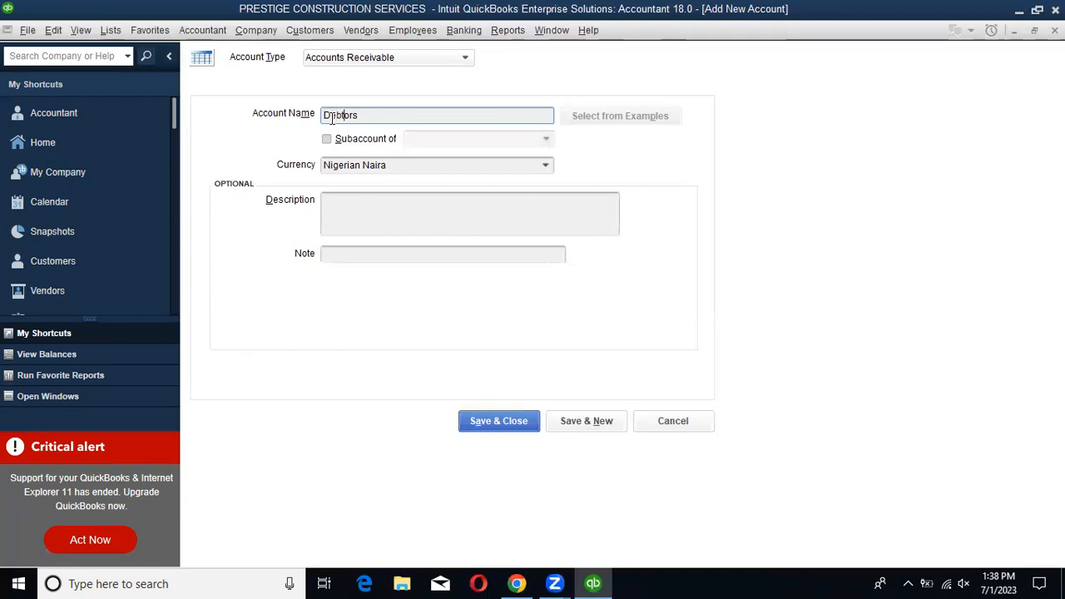
pyautogui.write('/')
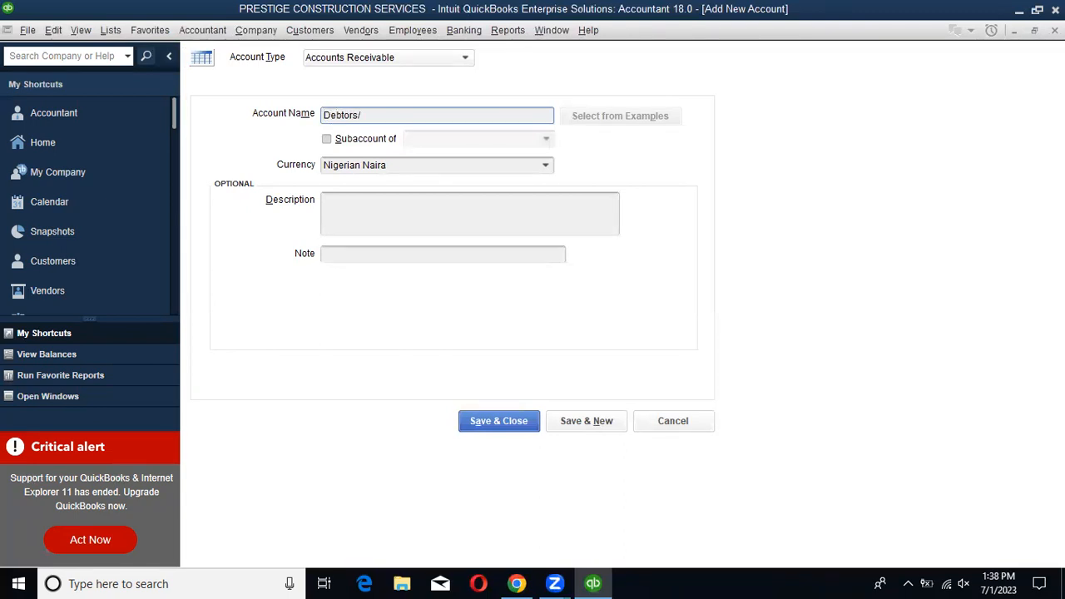
pyautogui.write('AR')
pyautogui.press('Return')
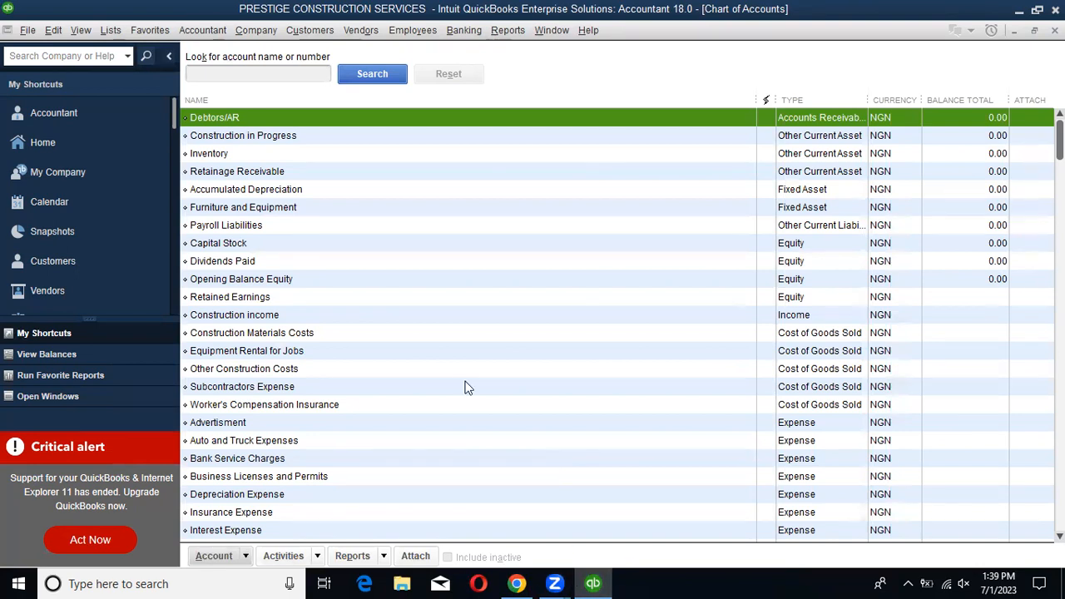
# Add a new Fixed Asset account named "Land" and save it, continuing to another new account.
pyautogui.click(258, 208)
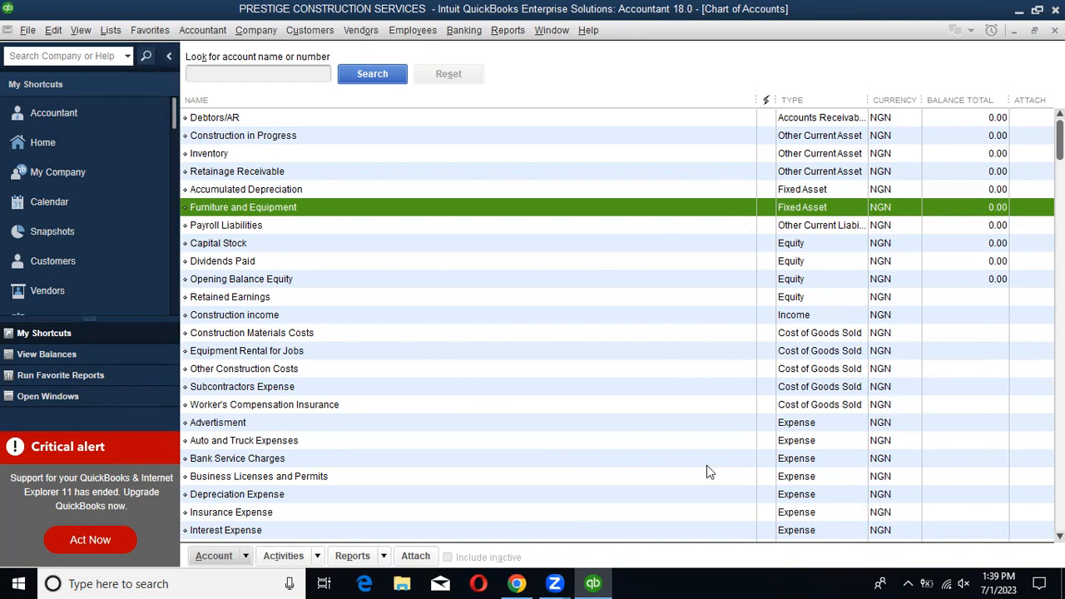
pyautogui.click(214, 556)
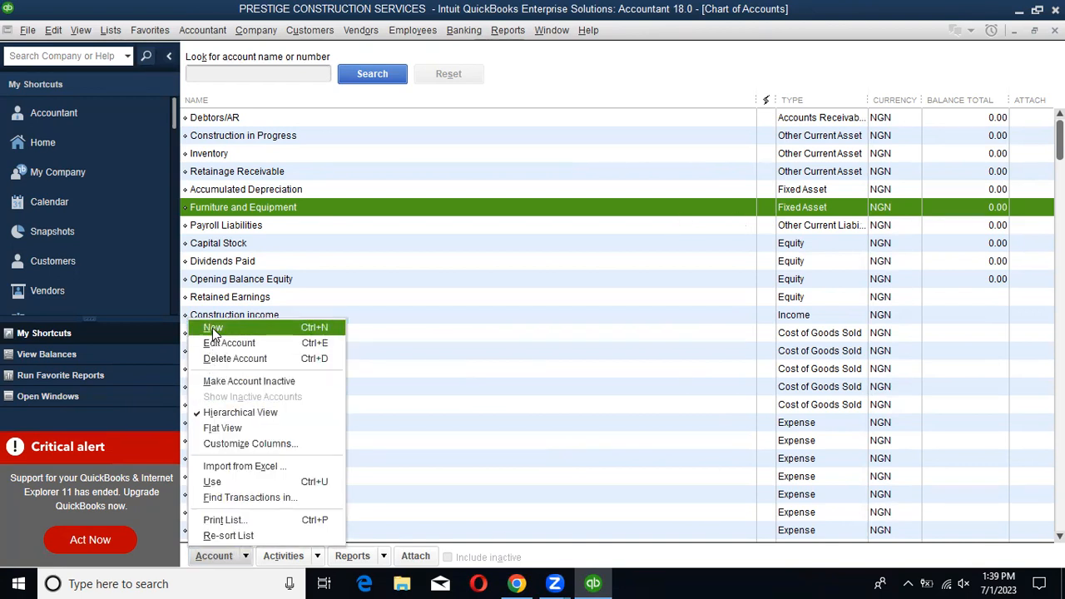
pyautogui.click(212, 327)
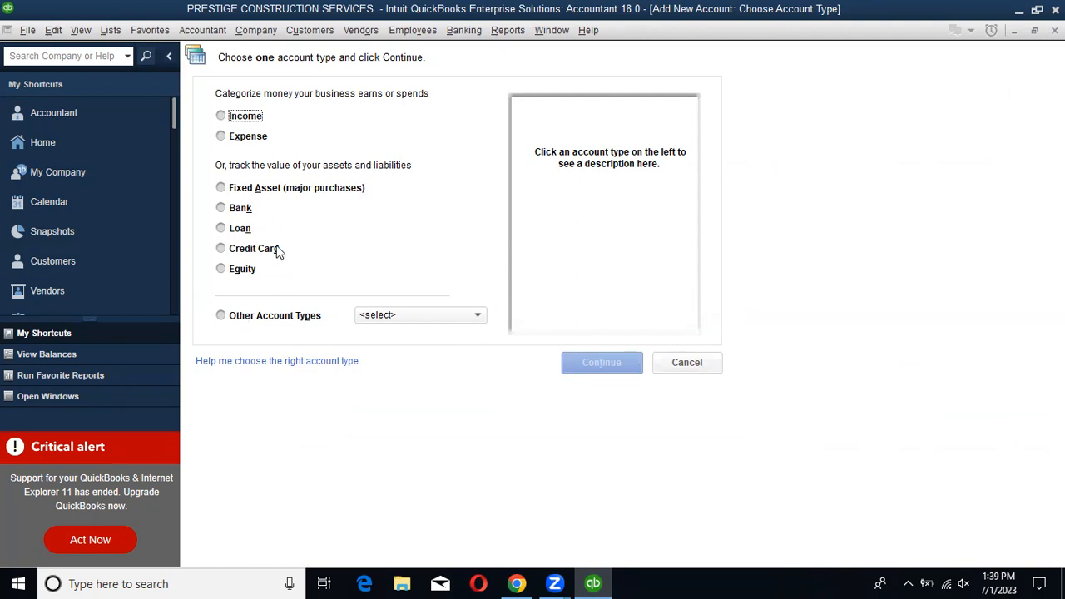
pyautogui.click(240, 190)
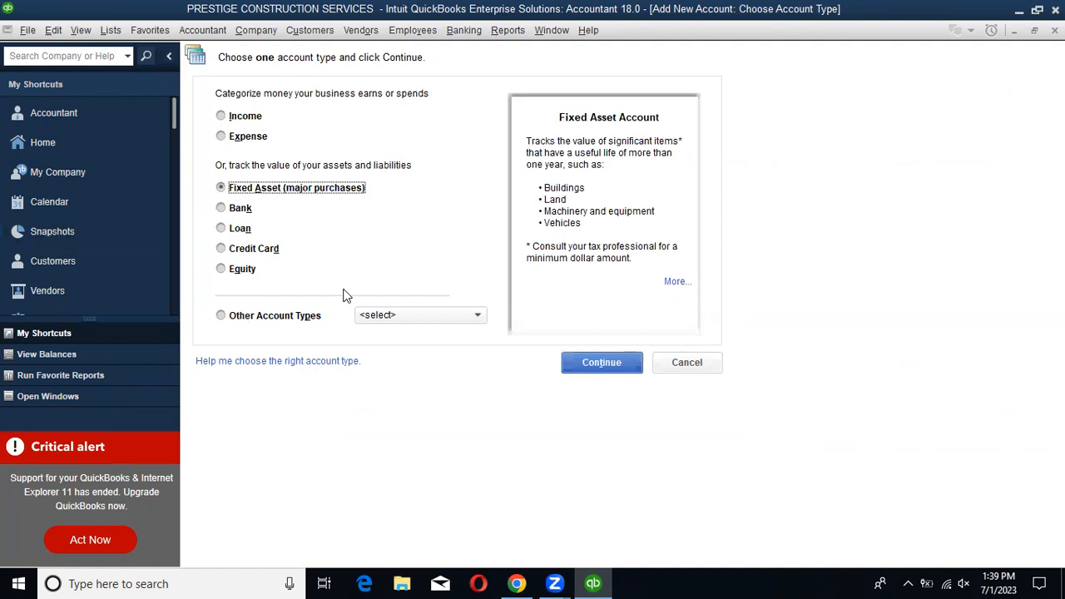
pyautogui.click(453, 379)
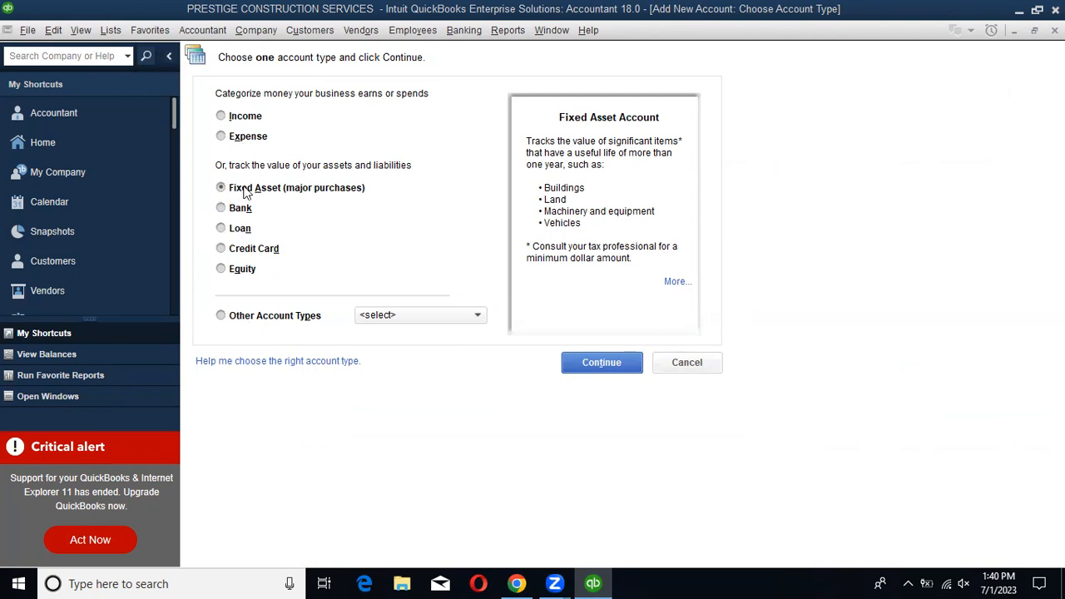
pyautogui.click(583, 361)
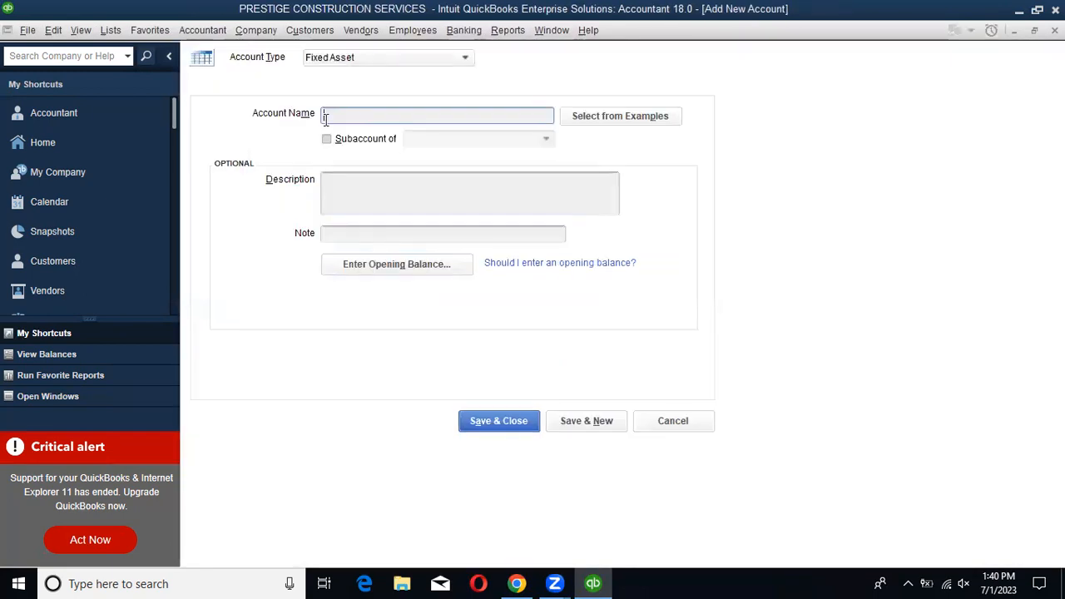
pyautogui.write('land')
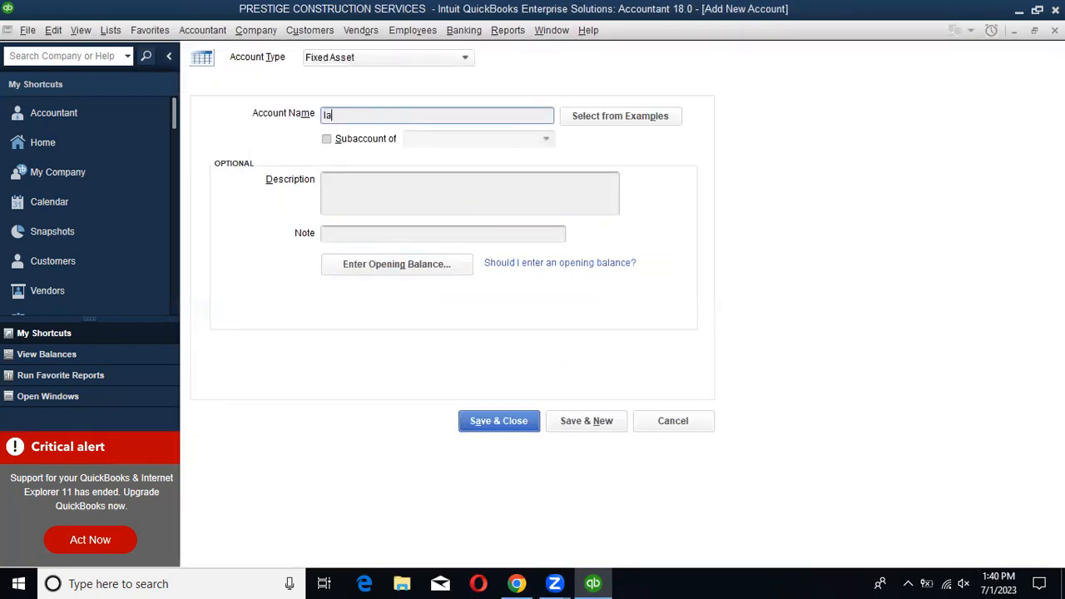
pyautogui.press('BackSpace')
pyautogui.press('BackSpace')
pyautogui.press('BackSpace')
pyautogui.press('BackSpace')
pyautogui.write('Land')
pyautogui.click(599, 423)
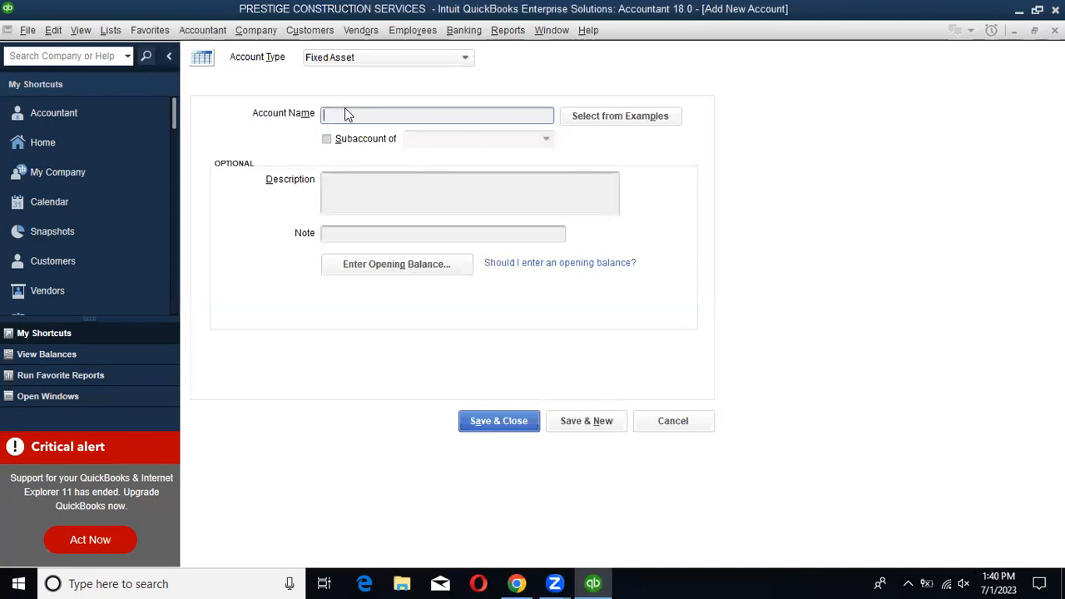
# Name the new Fixed Asset account "Site Const Truck" and save it, continuing to another new account.
pyautogui.write('Ve')
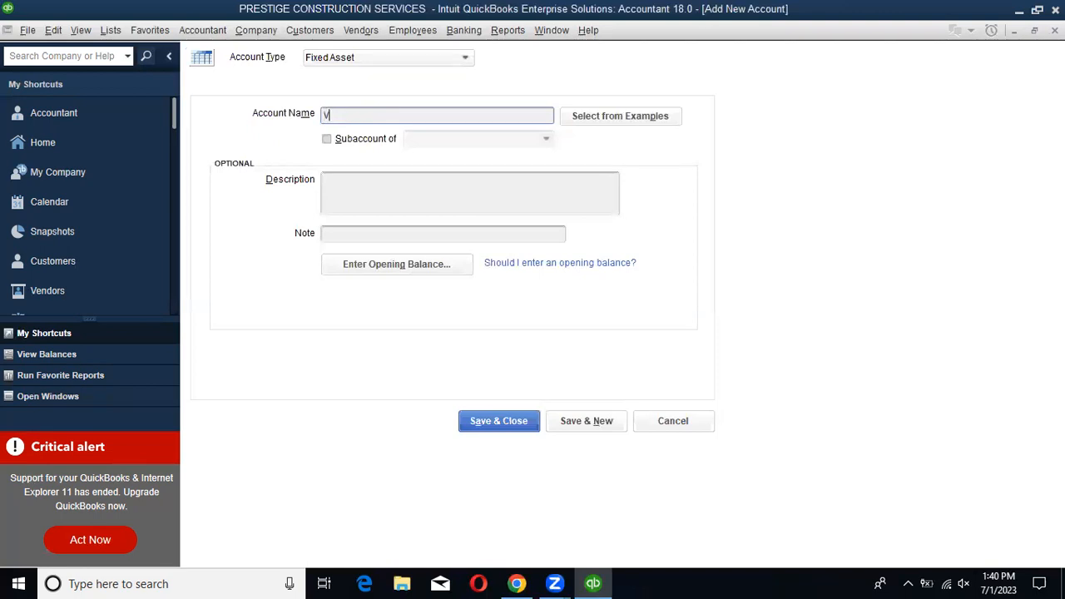
pyautogui.write('hicle')
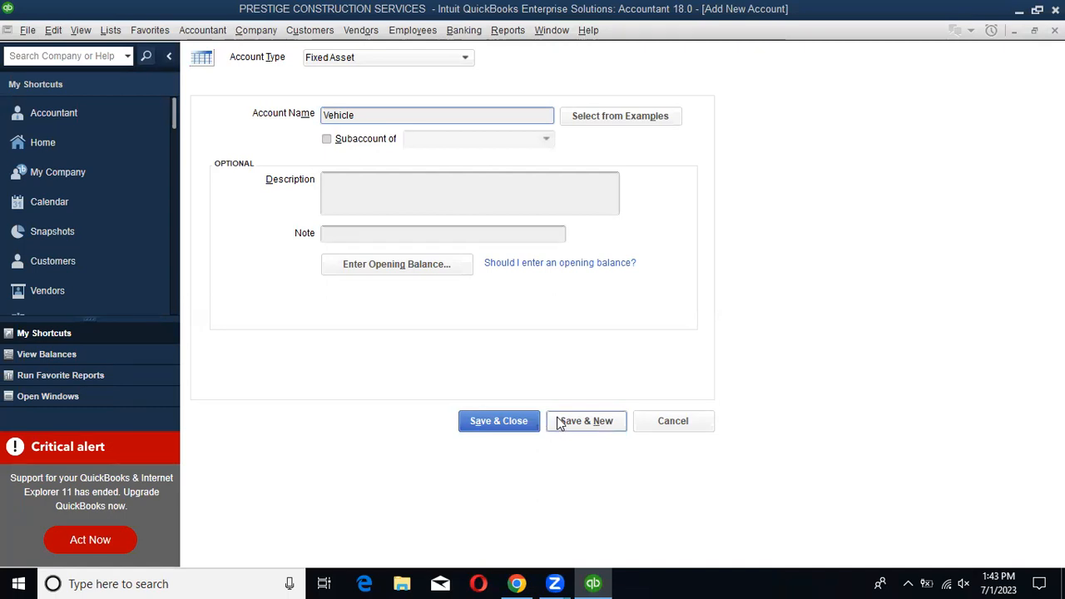
pyautogui.click(325, 115)
pyautogui.write('T')
pyautogui.write('r')
pyautogui.write('uck ')
pyautogui.write('Site')
pyautogui.write('C')
pyautogui.write('on')
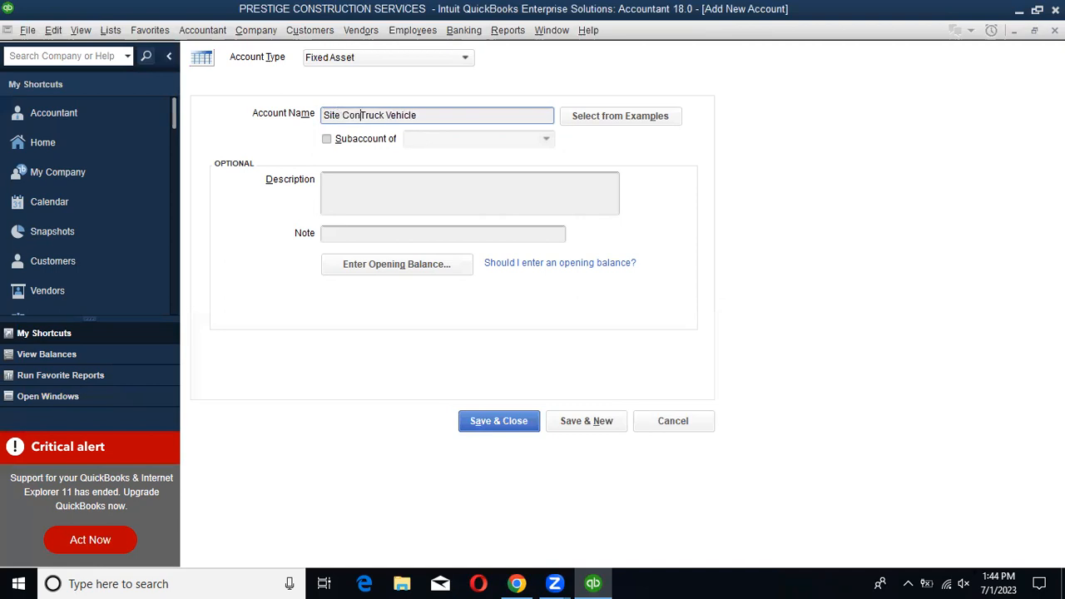
pyautogui.write('st')
pyautogui.click(434, 115)
pyautogui.press('BackSpace')
pyautogui.press('BackSpace')
pyautogui.press('BackSpace')
pyautogui.press('BackSpace')
pyautogui.press('BackSpace')
pyautogui.press('BackSpace')
pyautogui.press('BackSpace')
pyautogui.press('BackSpace')
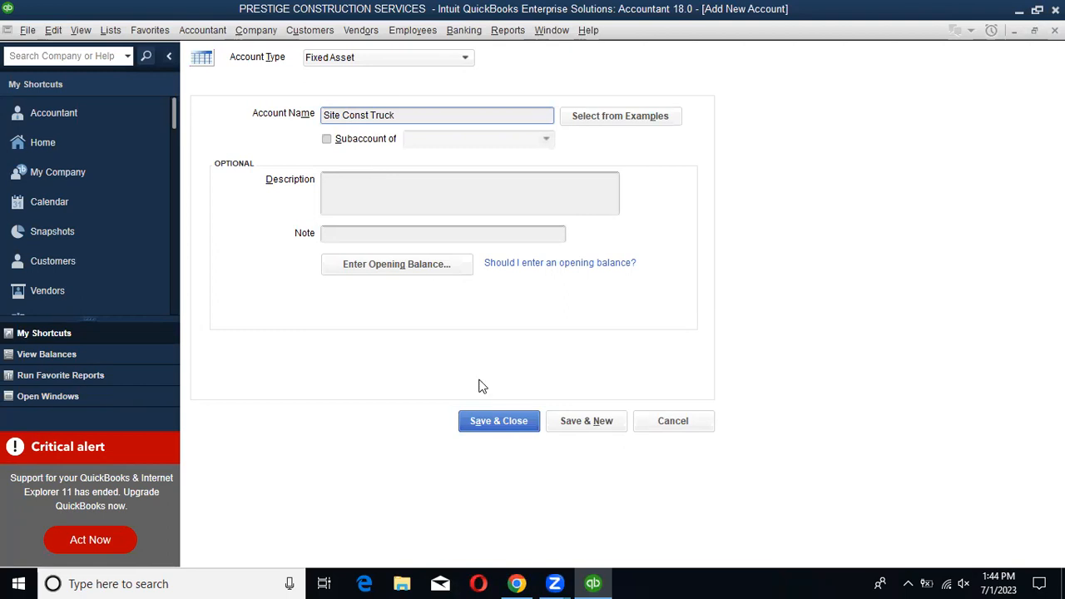
pyautogui.click(560, 422)
# Add a Fixed Asset account named "cost" as a subaccount of Site Const Truck and save it, continuing to another new account.
pyautogui.write('c')
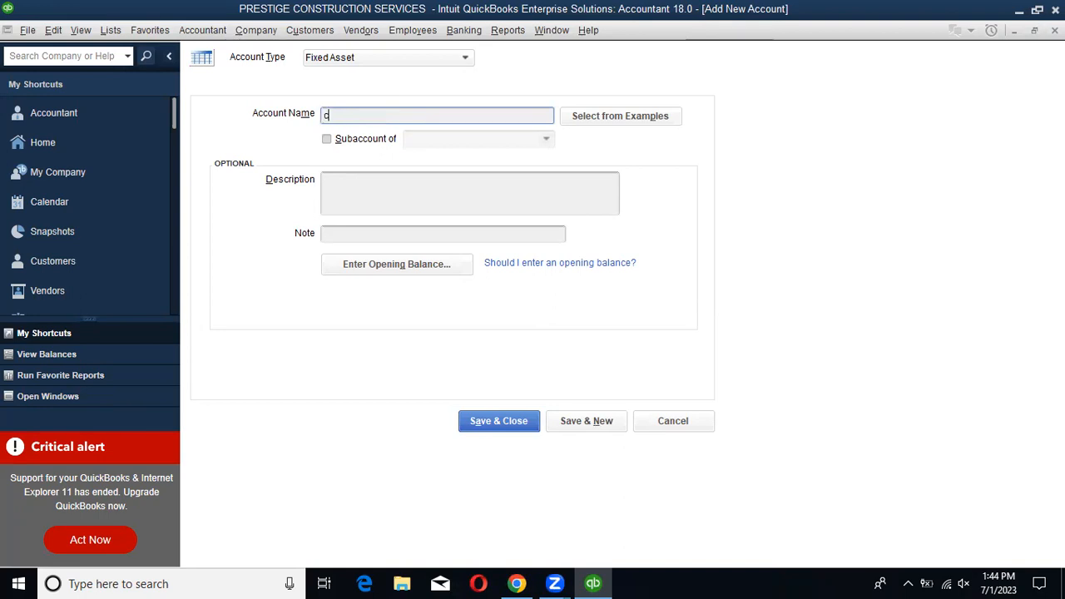
pyautogui.write('ost')
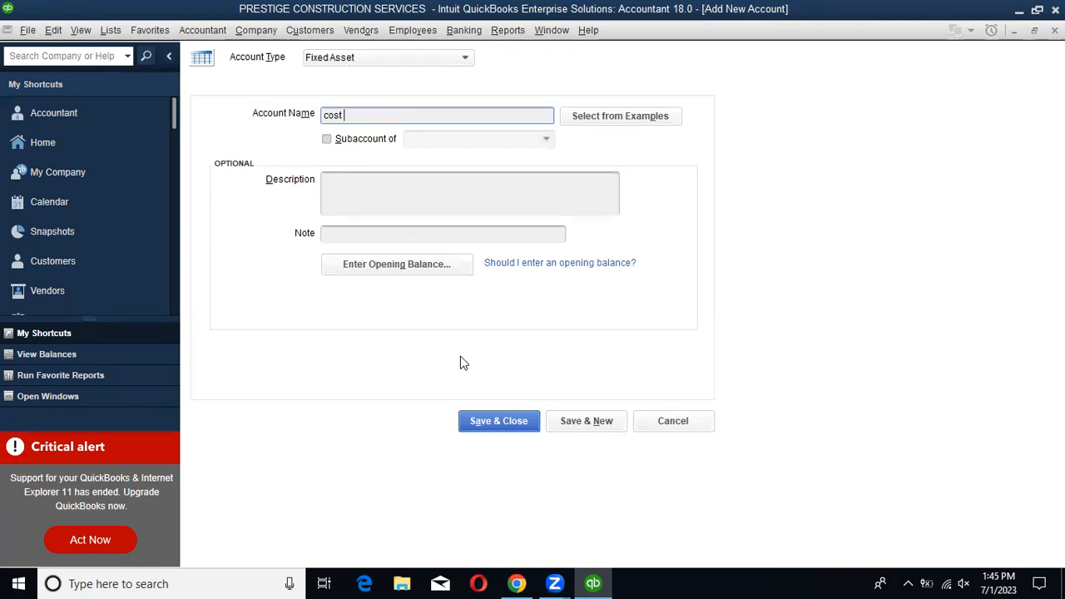
pyautogui.click(327, 140)
pyautogui.click(441, 139)
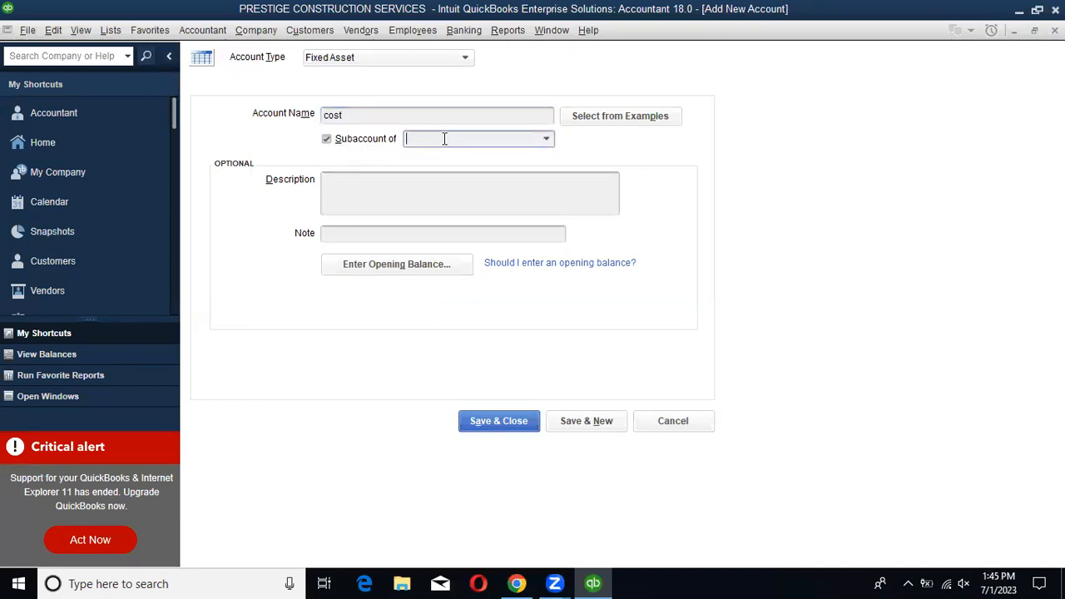
pyautogui.click(546, 140)
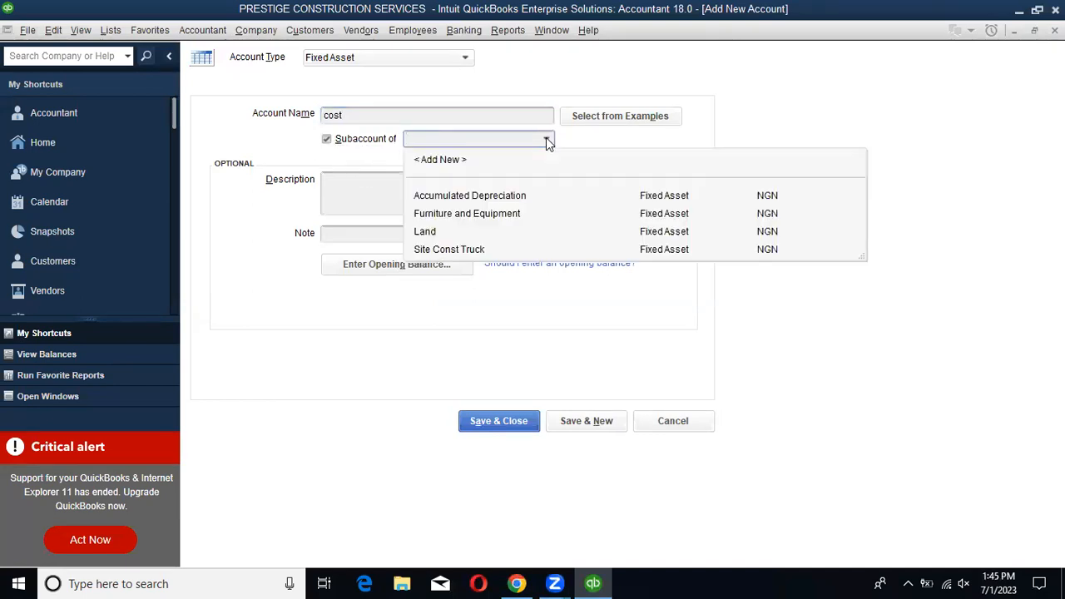
pyautogui.click(445, 251)
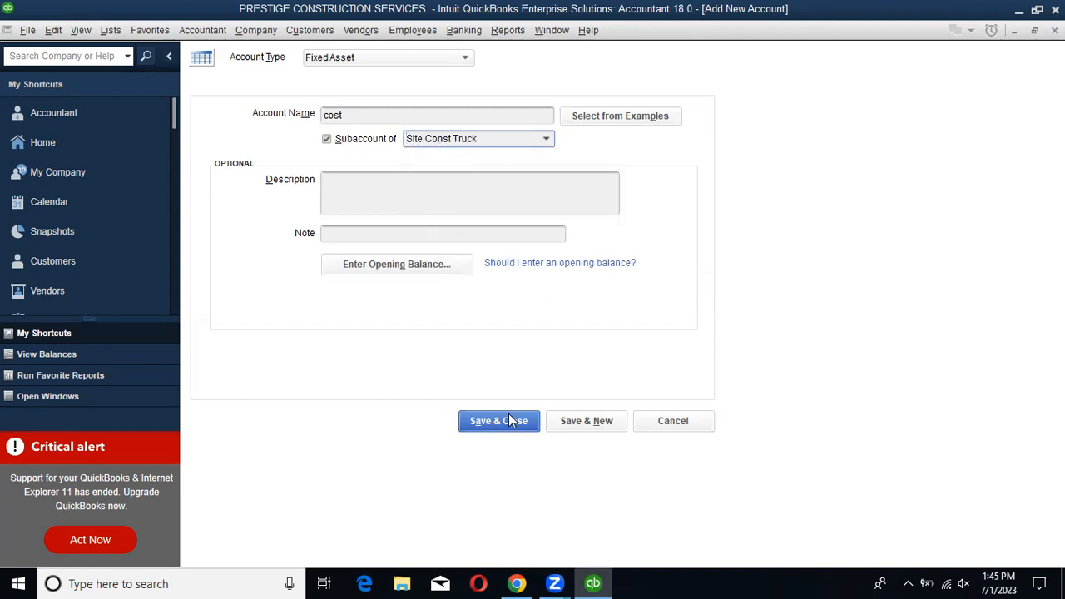
pyautogui.click(570, 420)
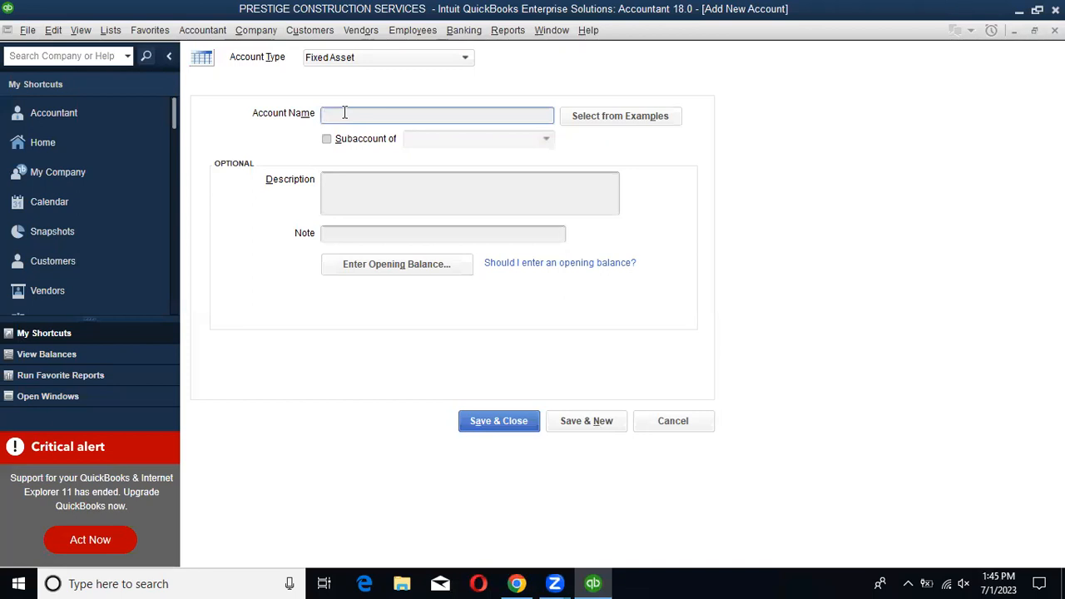
# Add a Fixed Asset account named "cost" as a subaccount of Land, then save and return to the Chart of Accounts.
pyautogui.write('cost')
pyautogui.click(362, 139)
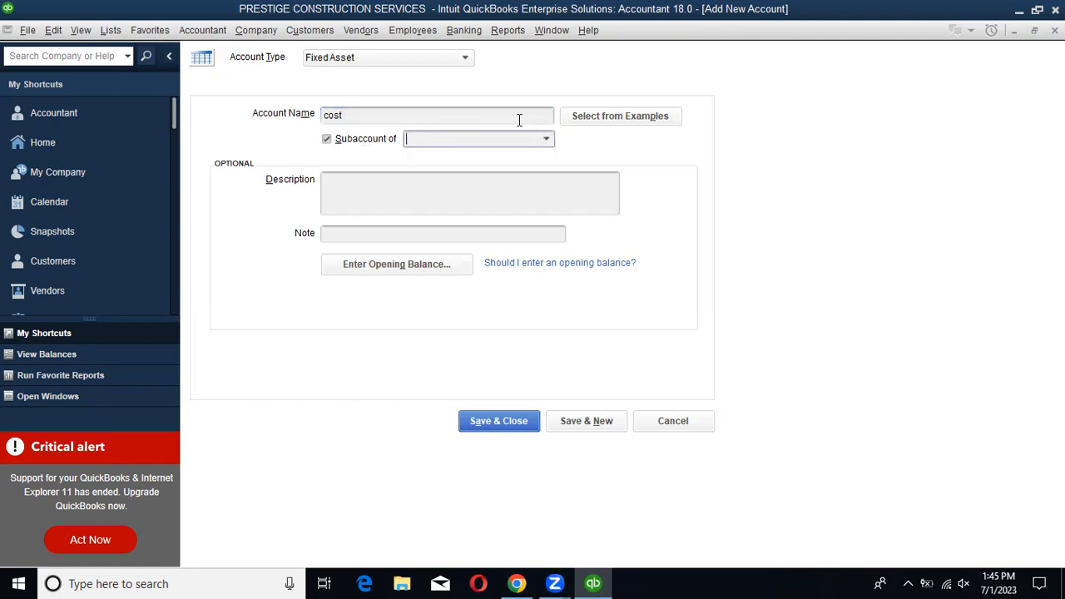
pyautogui.click(547, 139)
pyautogui.click(485, 232)
pyautogui.click(526, 421)
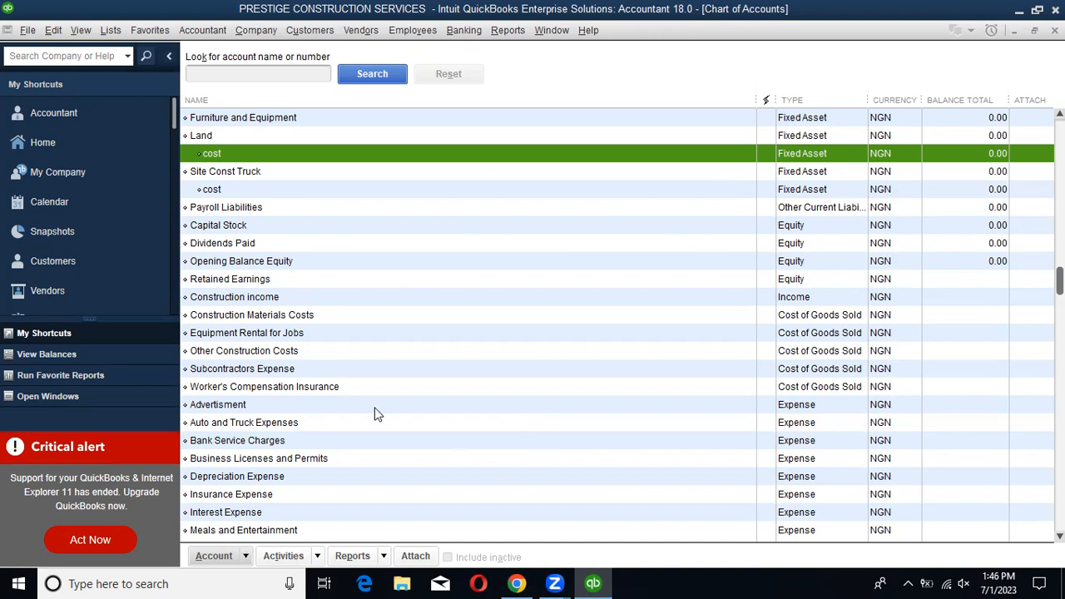
# Enter an opening balance of 10,000,000.00 as of 07/01/2023 for the cost subaccount of Site Const Truck and save the account.
pyautogui.scroll(1, 274, 188)
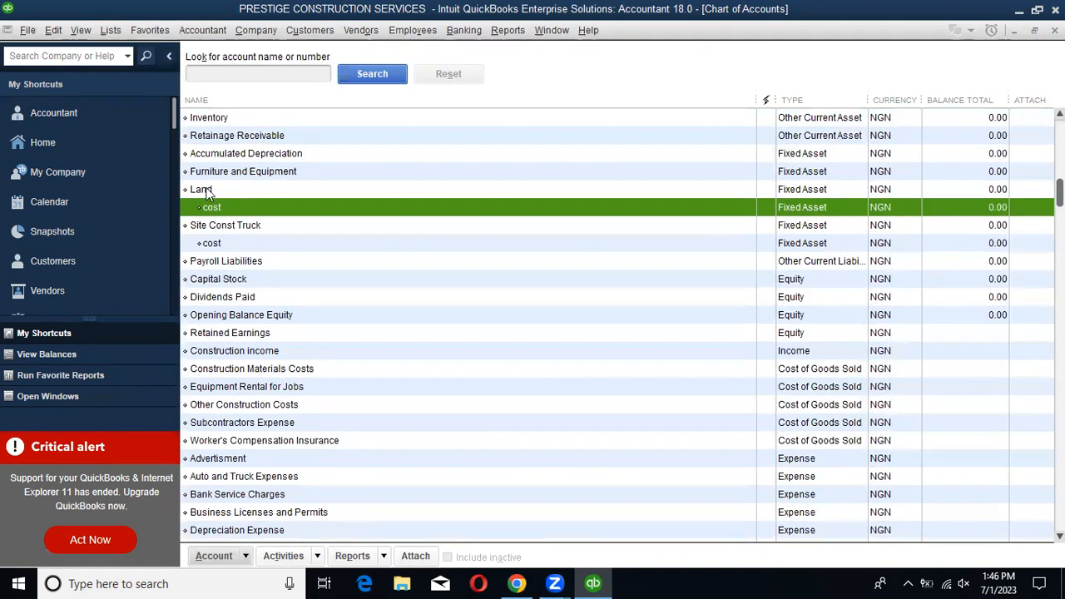
pyautogui.click(212, 227)
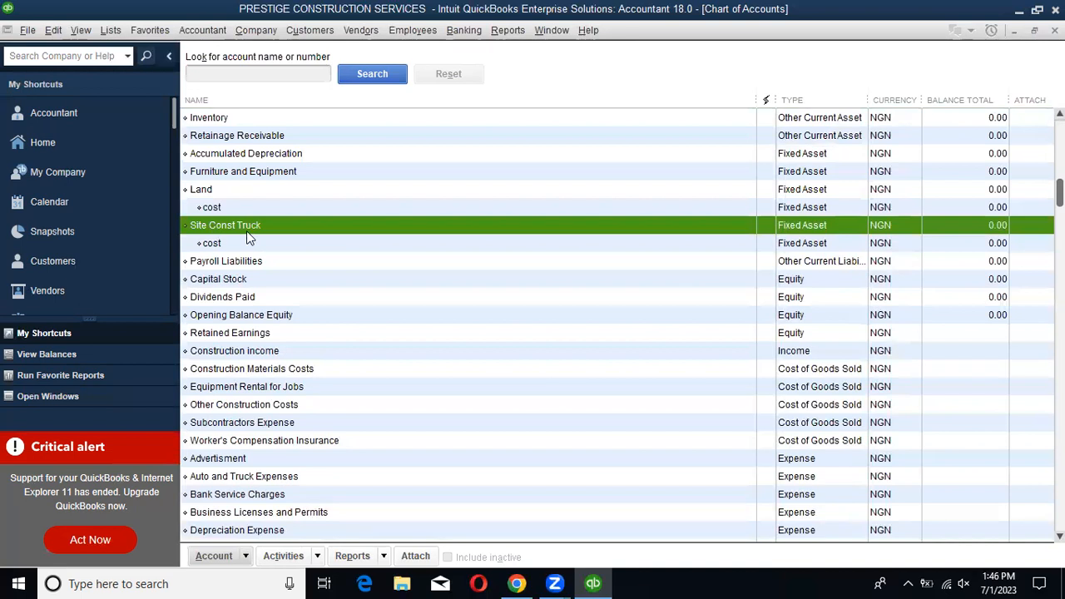
pyautogui.click(245, 245)
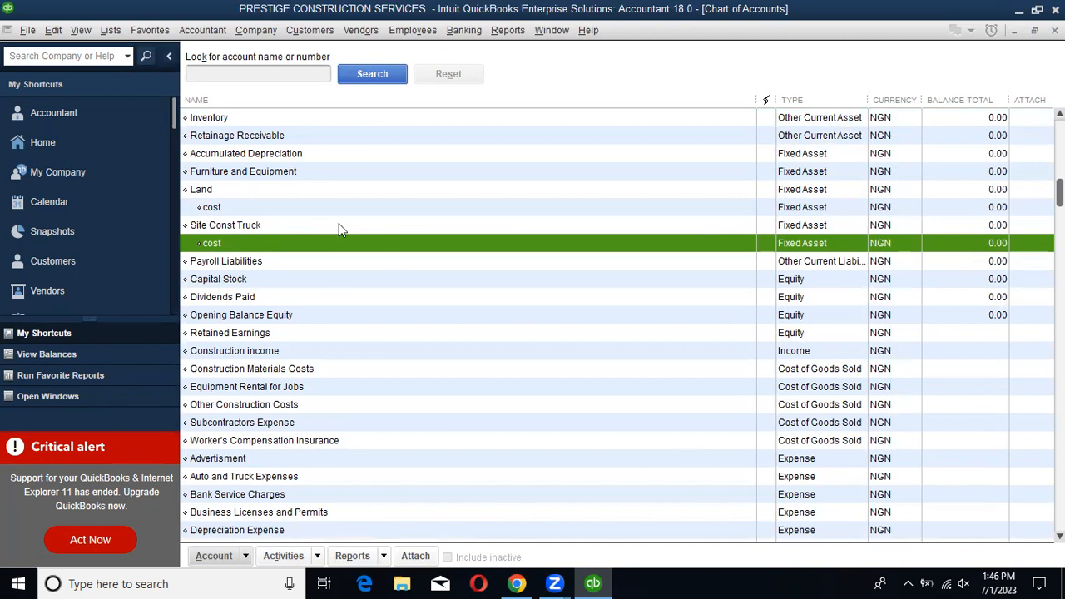
pyautogui.rightClick(235, 246)
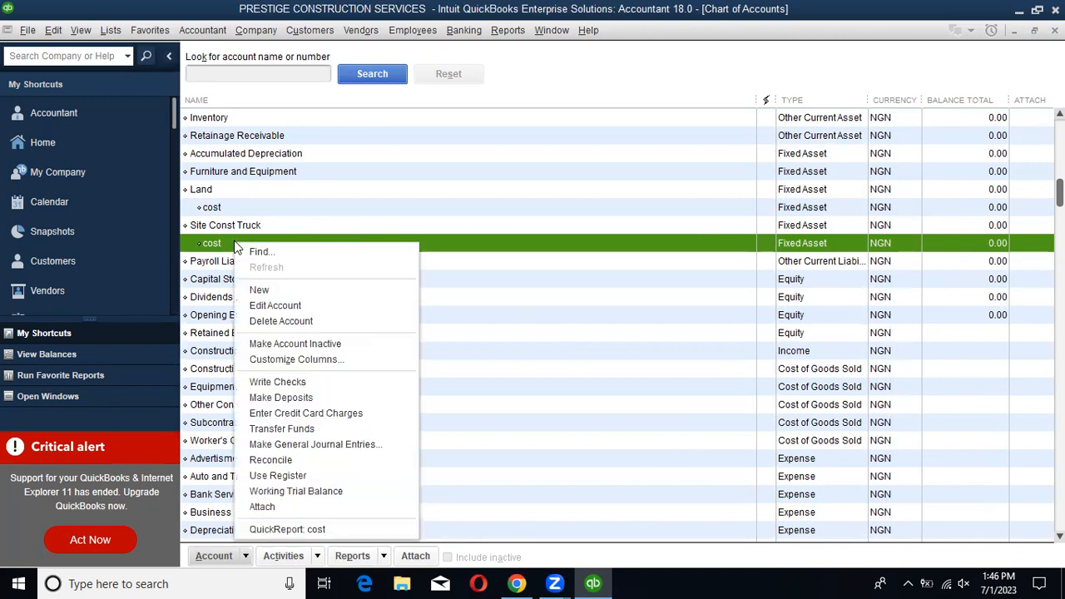
pyautogui.click(313, 305)
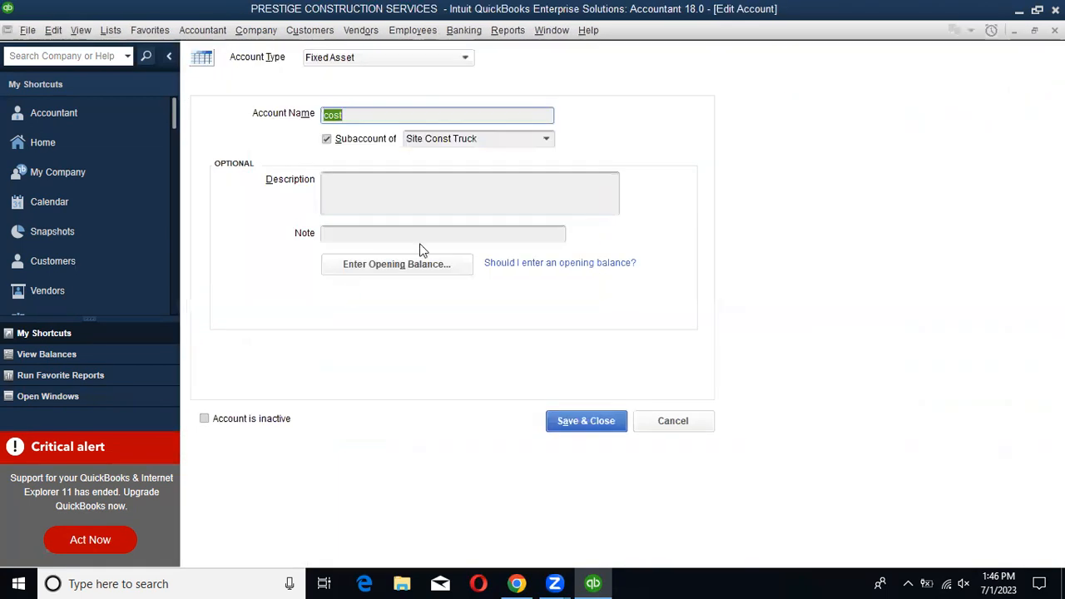
pyautogui.click(421, 264)
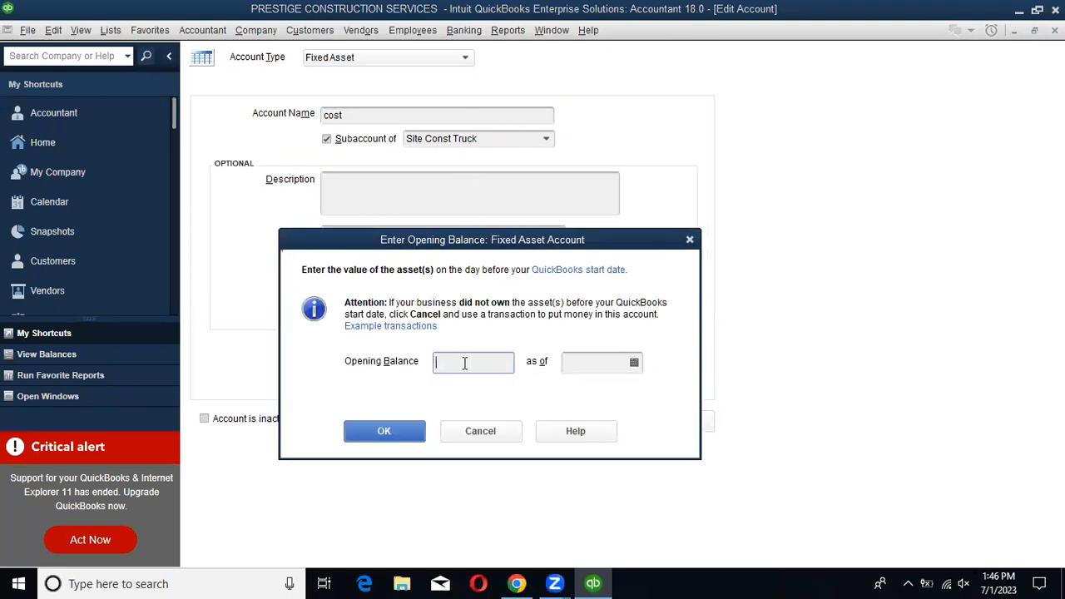
pyautogui.write('10000000')
pyautogui.click(635, 364)
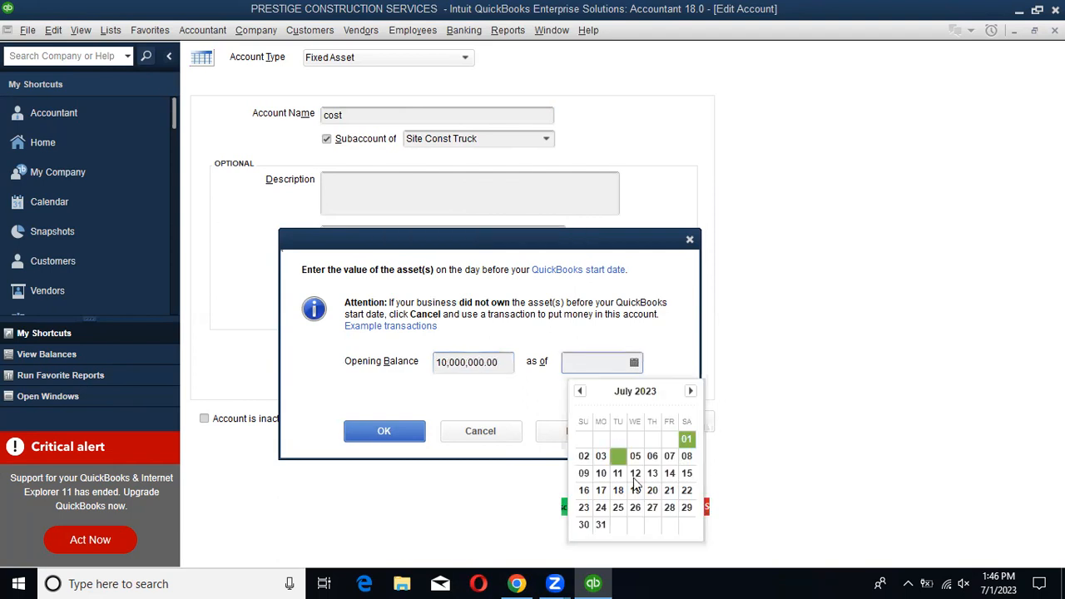
pyautogui.click(686, 440)
pyautogui.click(383, 431)
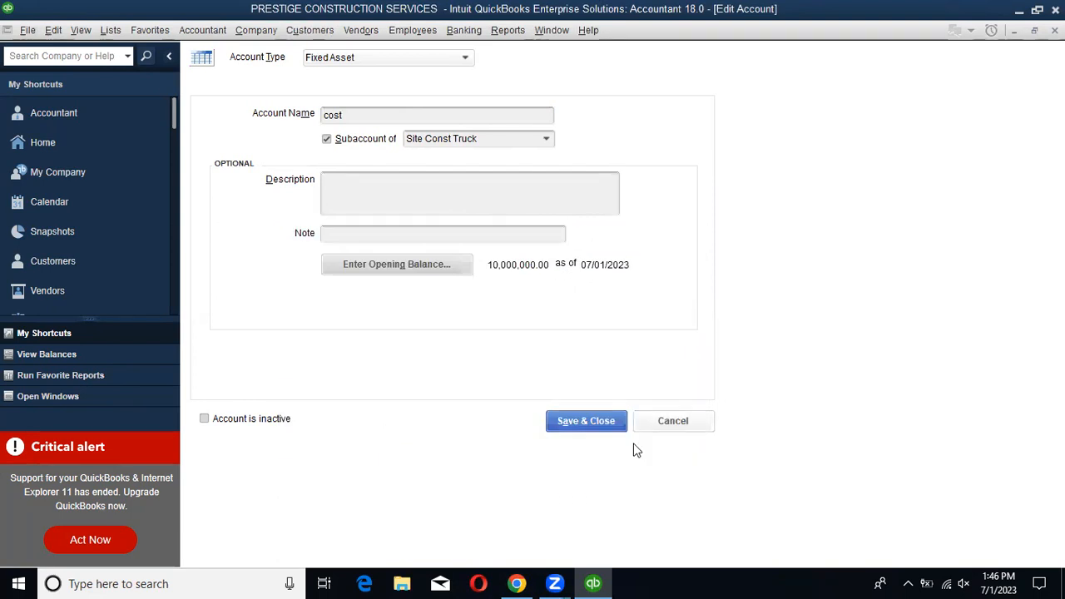
pyautogui.click(585, 420)
pyautogui.scroll(2, 273, 219)
pyautogui.click(228, 213)
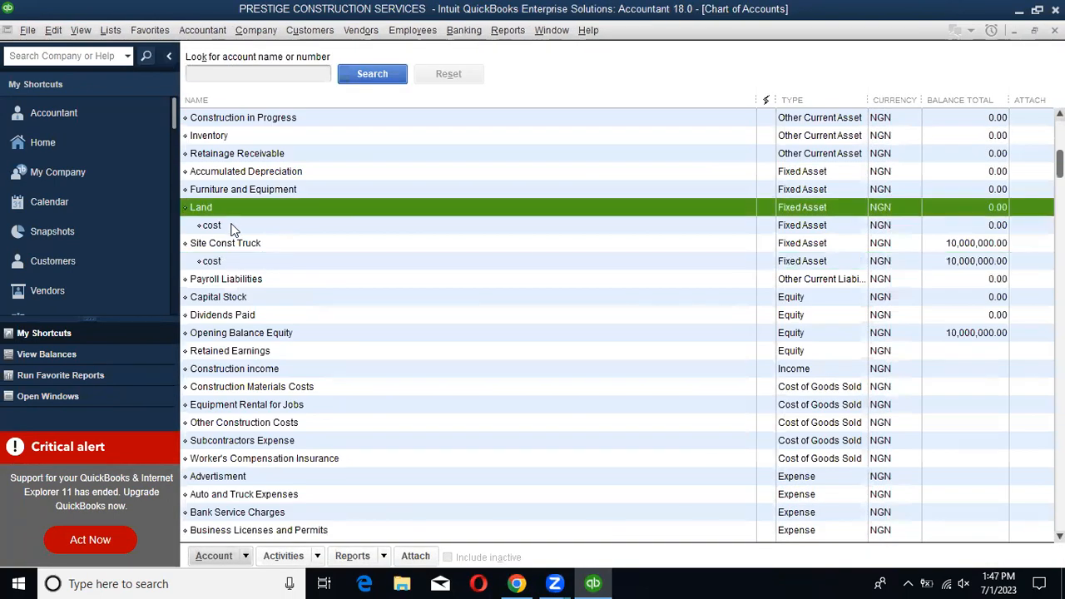
pyautogui.click(232, 225)
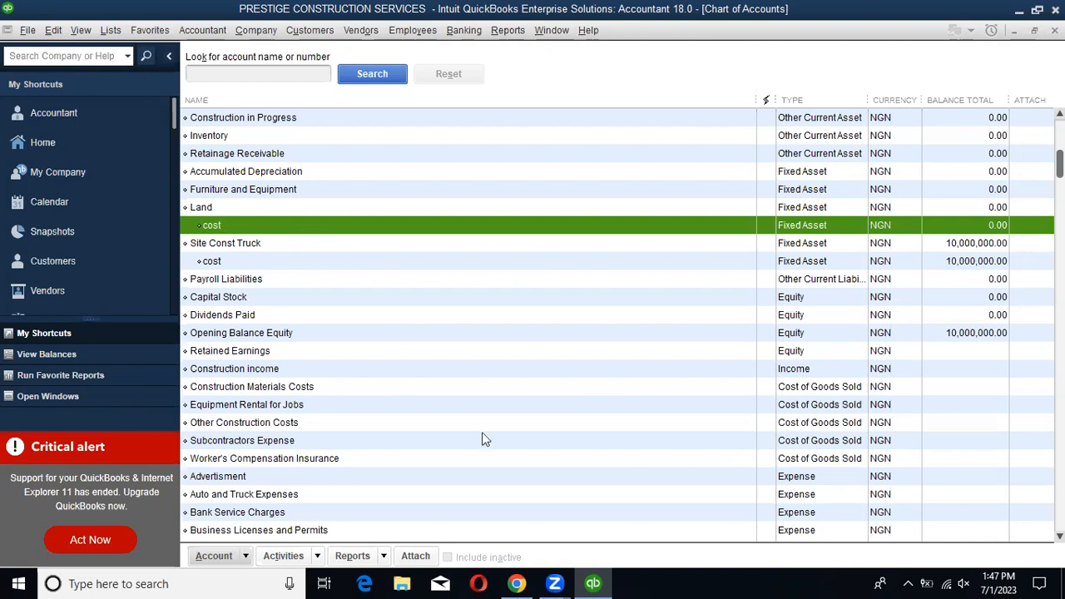
pyautogui.click(948, 342)
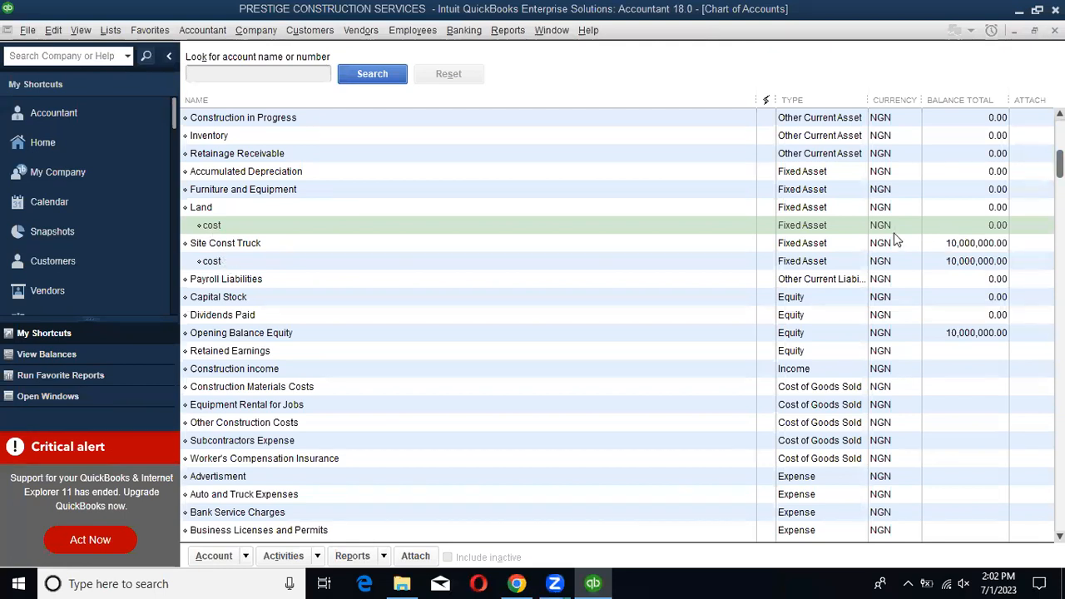
pyautogui.click(225, 262)
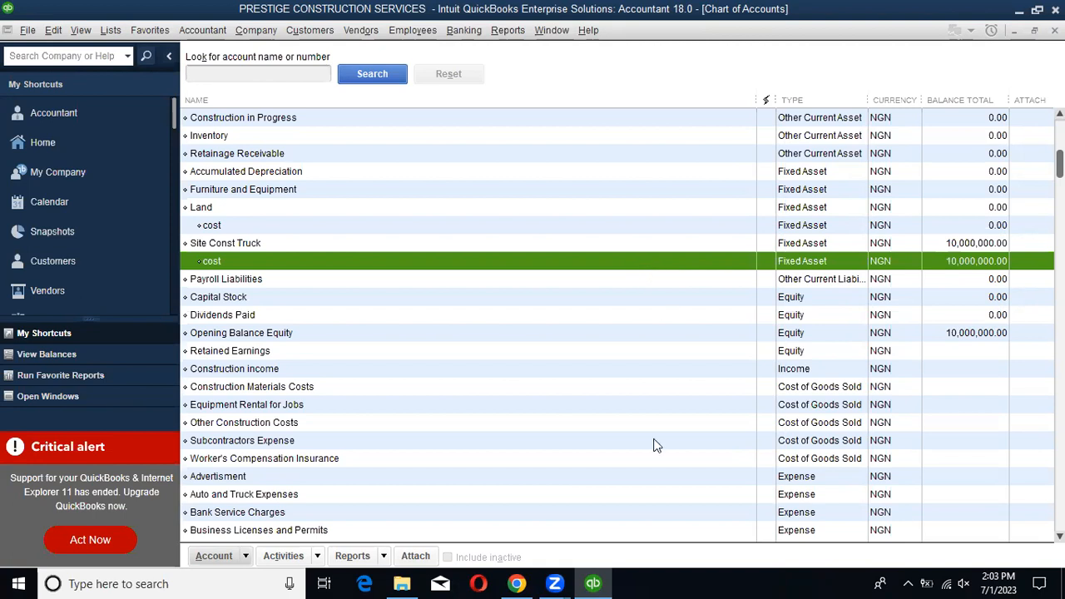
pyautogui.hotkey('ctrl', 'n')
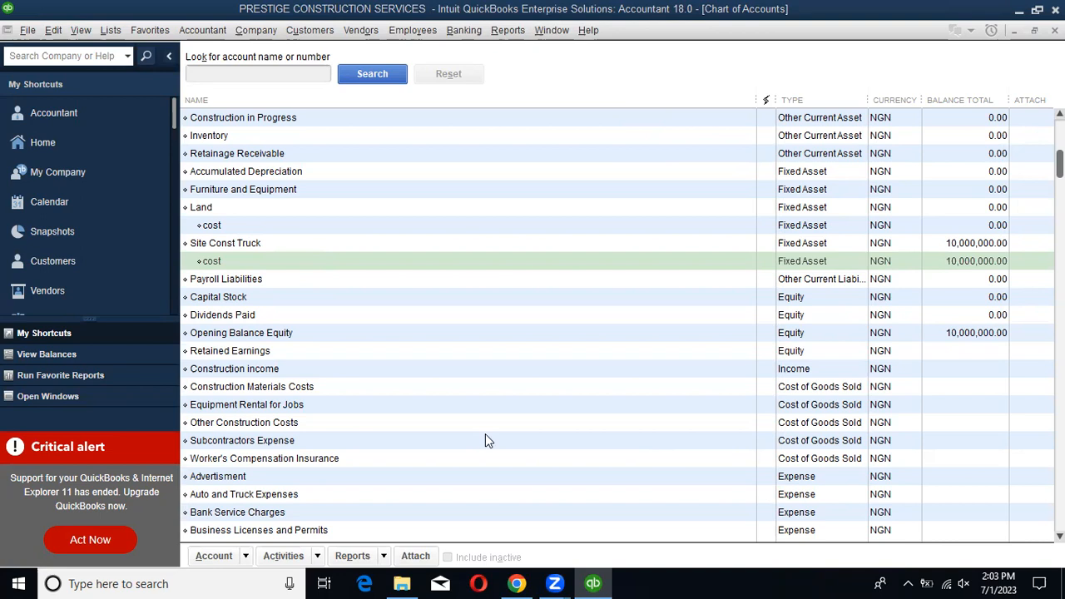
pyautogui.click(212, 214)
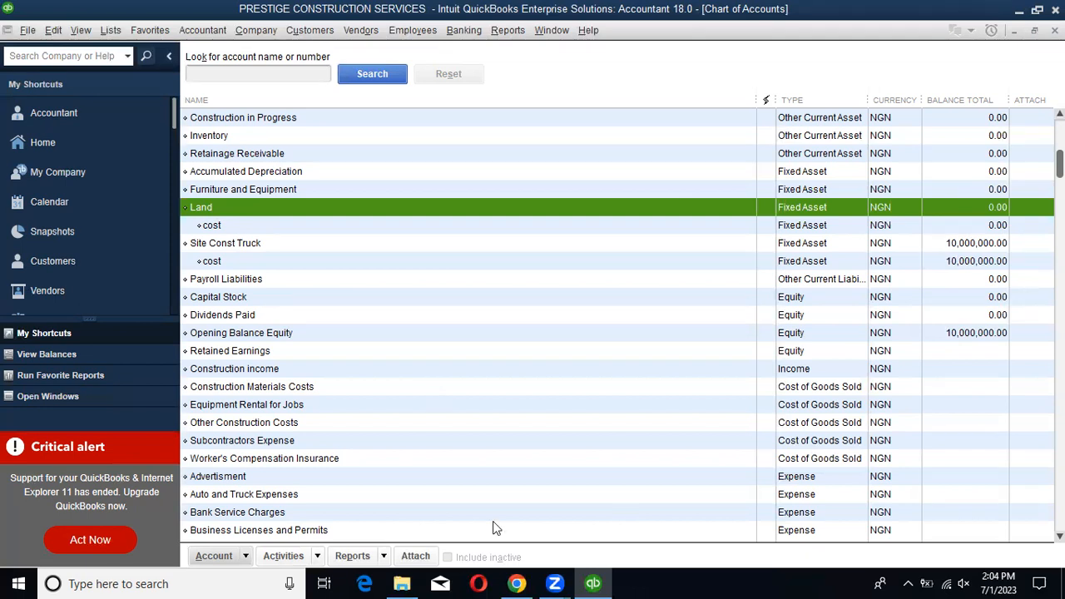
pyautogui.hotkey('ctrl', 'n')
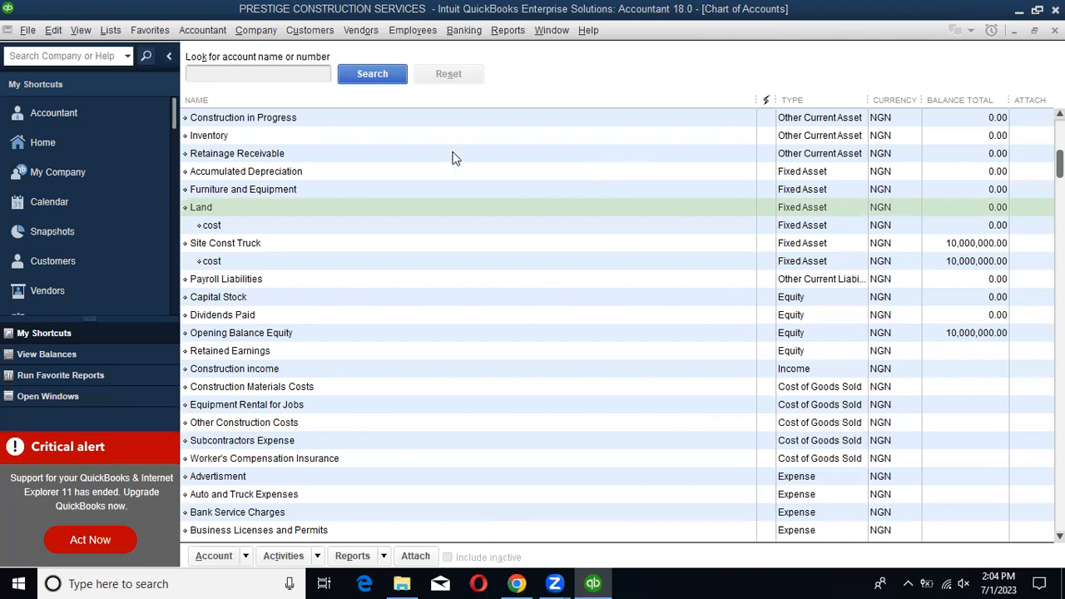
pyautogui.click(202, 31)
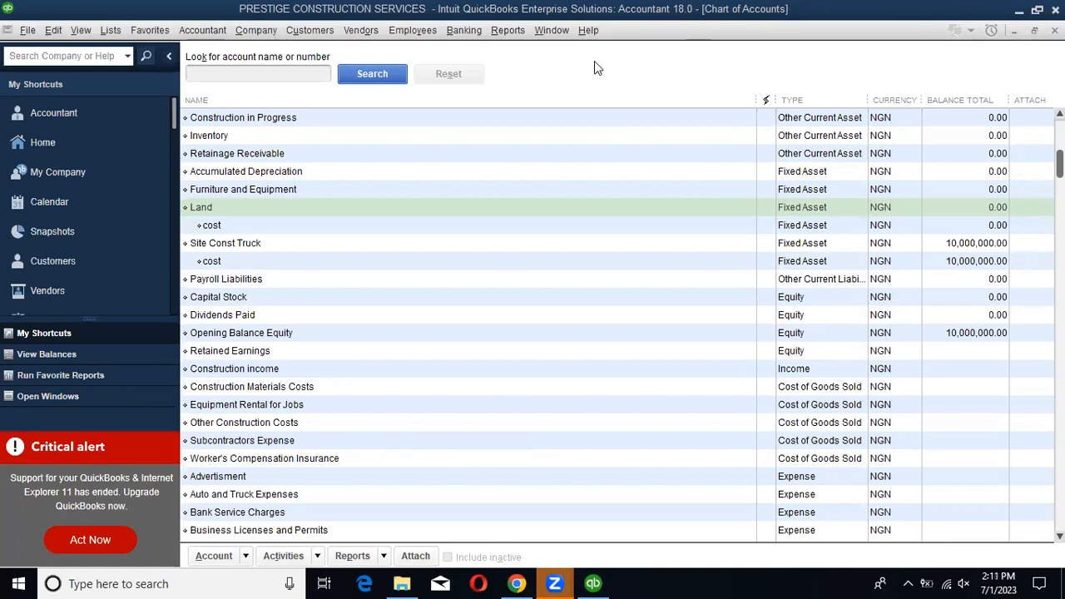
pyautogui.click(329, 208)
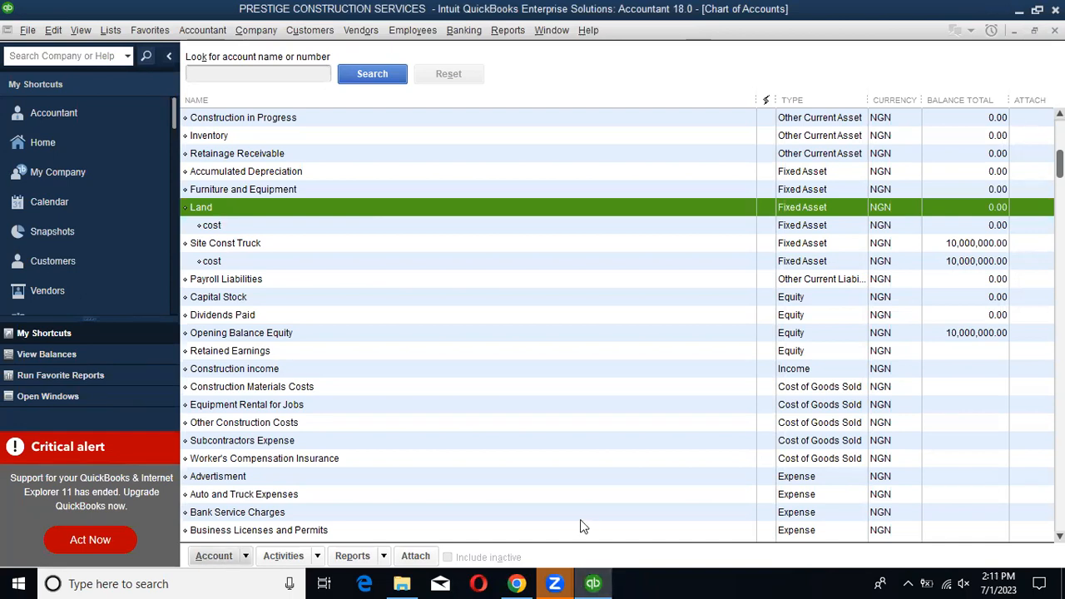
# Open the general journal entry form and dismiss the notice about automatic entry numbering.
pyautogui.click(191, 32)
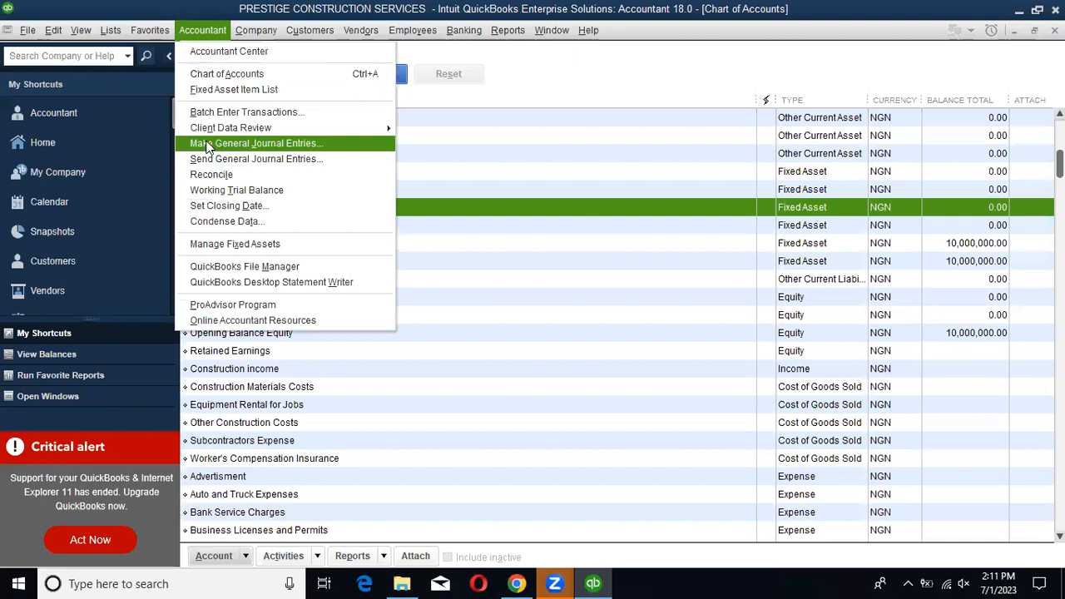
pyautogui.click(274, 145)
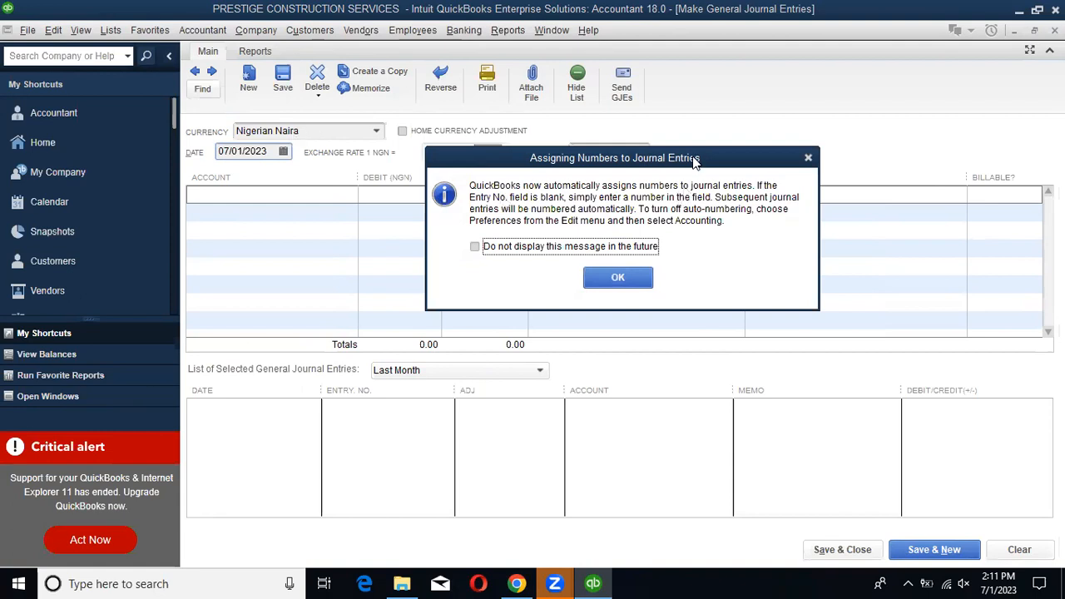
pyautogui.moveTo(693, 161); pyautogui.dragTo(570, 338)
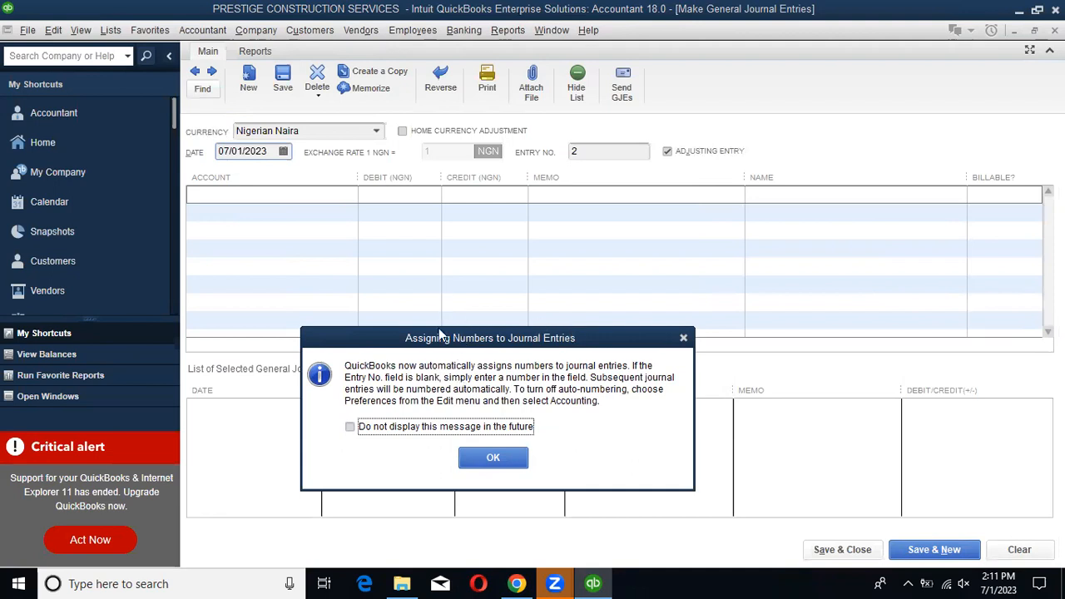
pyautogui.moveTo(438, 333); pyautogui.dragTo(452, 449)
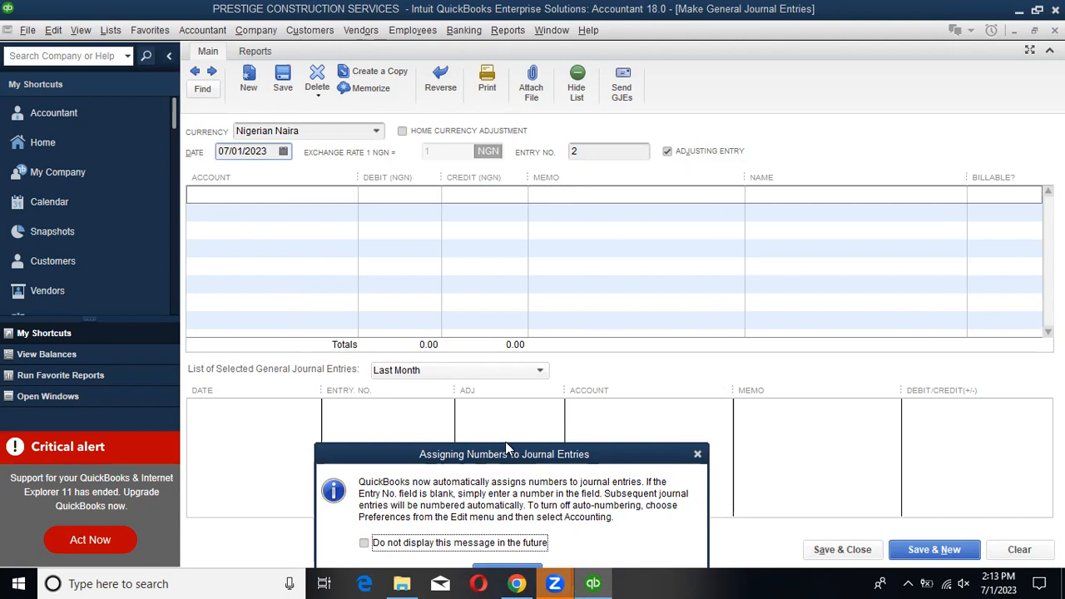
pyautogui.moveTo(503, 455); pyautogui.dragTo(515, 434)
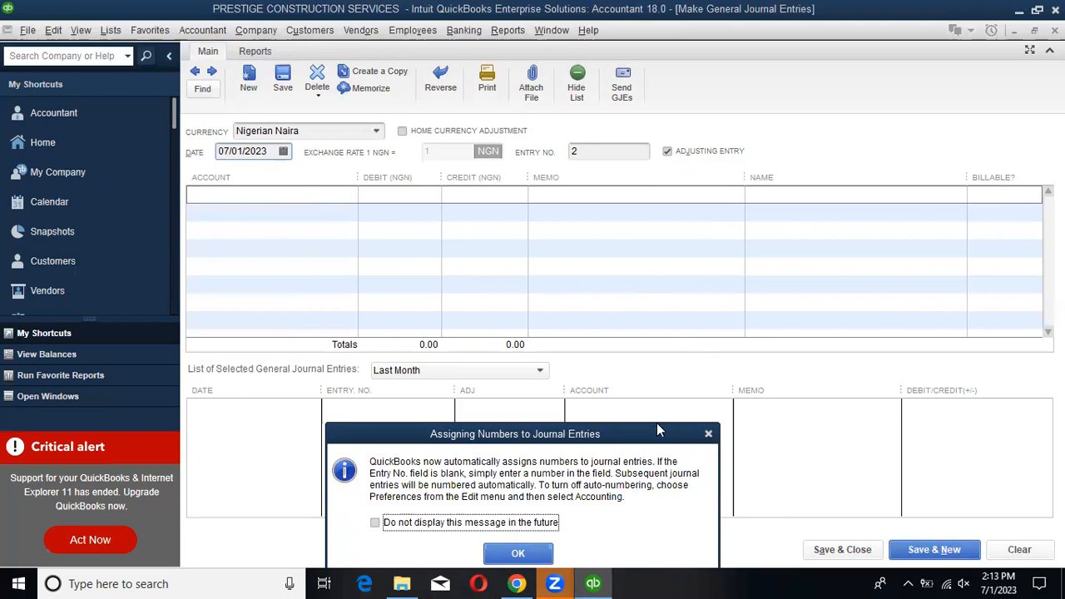
pyautogui.moveTo(707, 436); pyautogui.dragTo(632, 311)
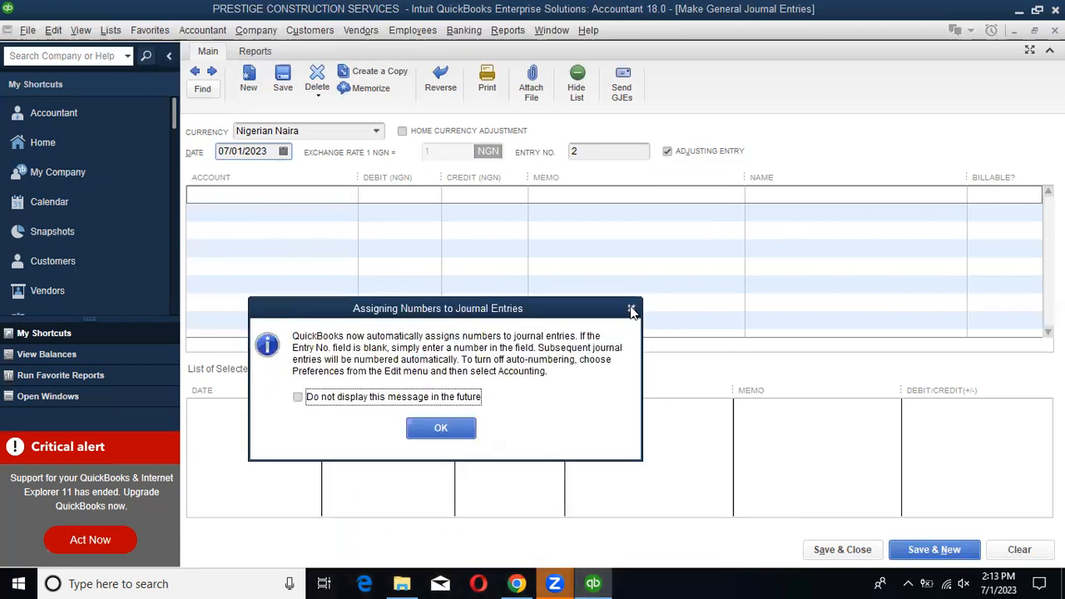
pyautogui.click(632, 310)
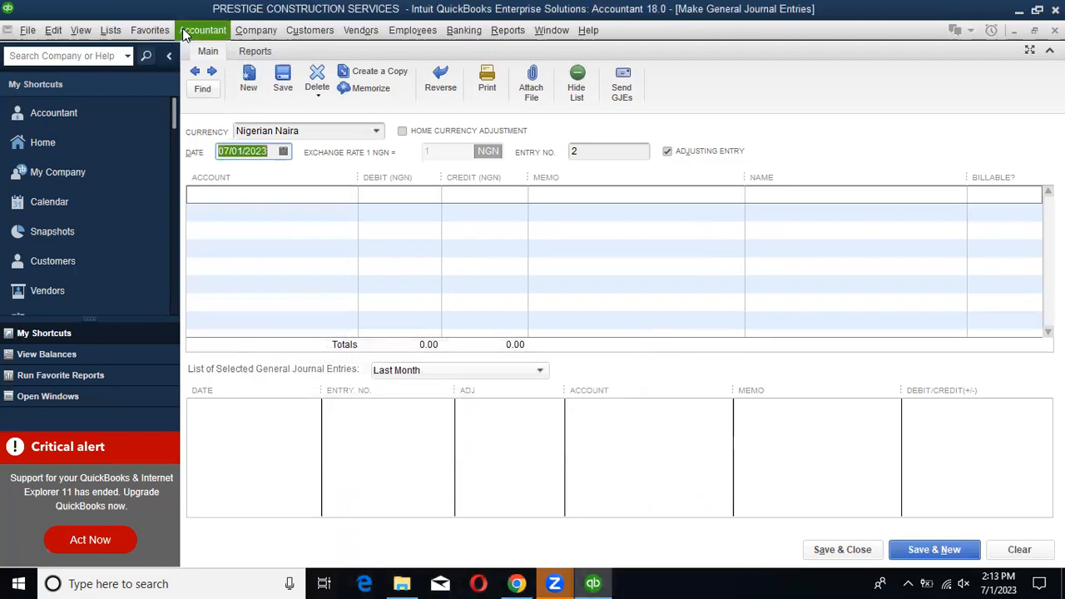
# Return to the Chart of Accounts and add a Bank account named "UBA" in Nigerian Naira, saving and continuing to another new account.
pyautogui.click(204, 30)
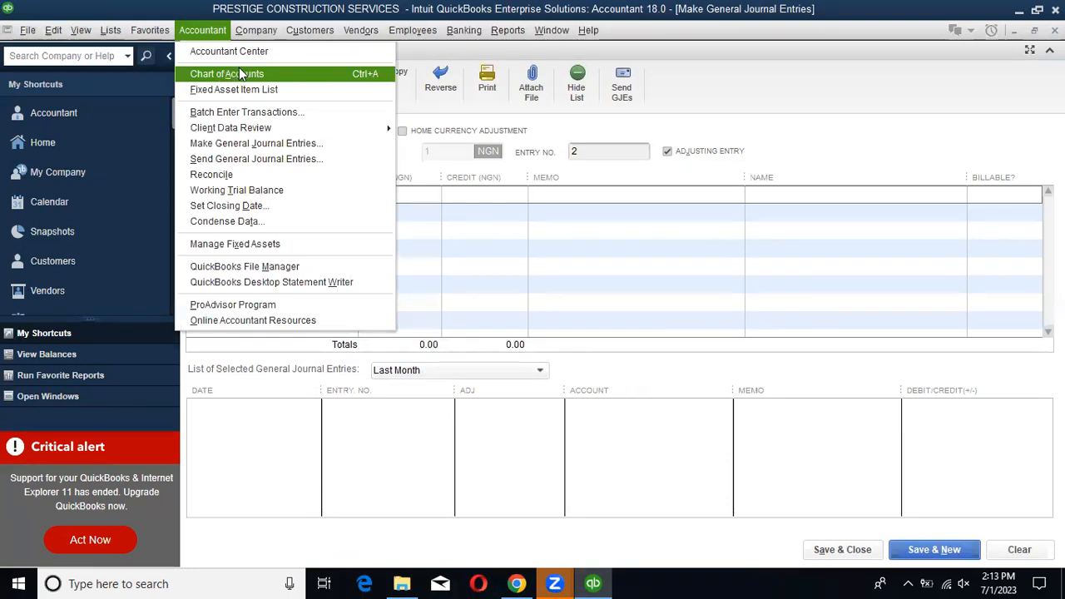
pyautogui.click(284, 75)
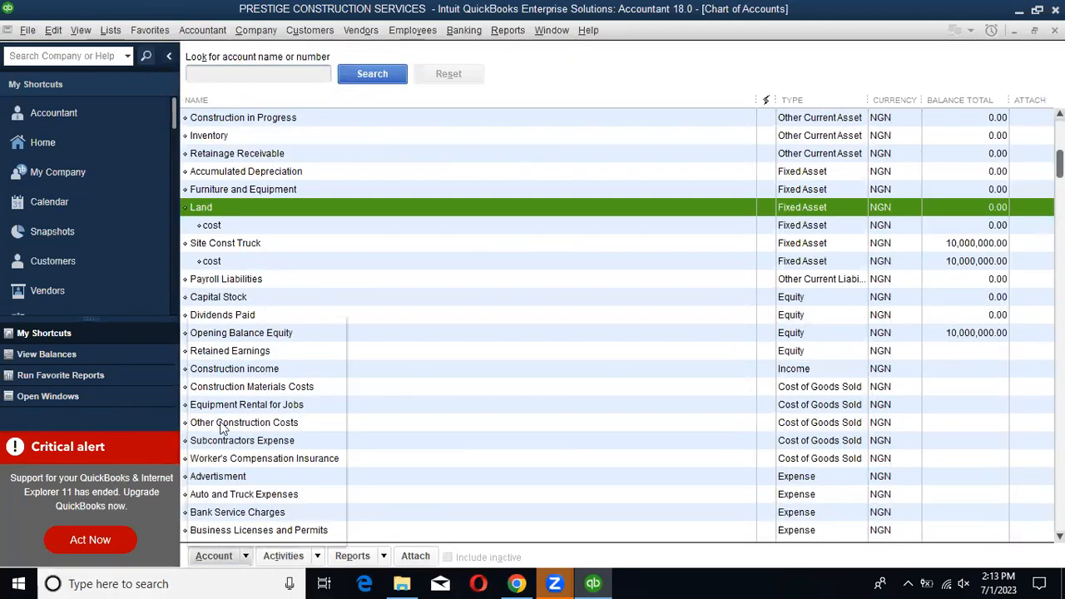
pyautogui.click(215, 558)
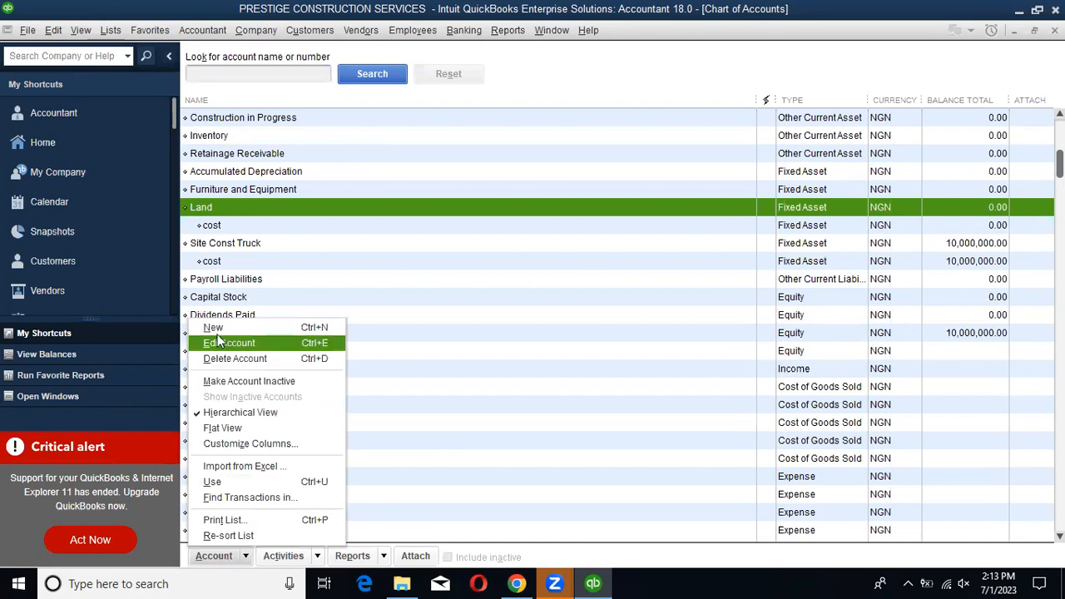
pyautogui.click(213, 328)
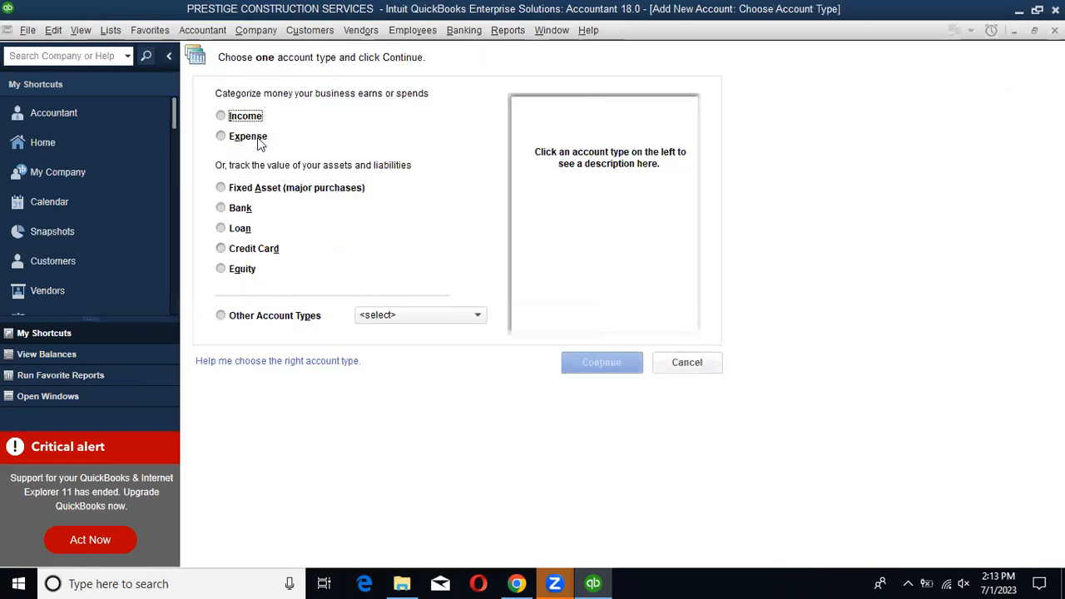
pyautogui.click(248, 210)
pyautogui.click(584, 362)
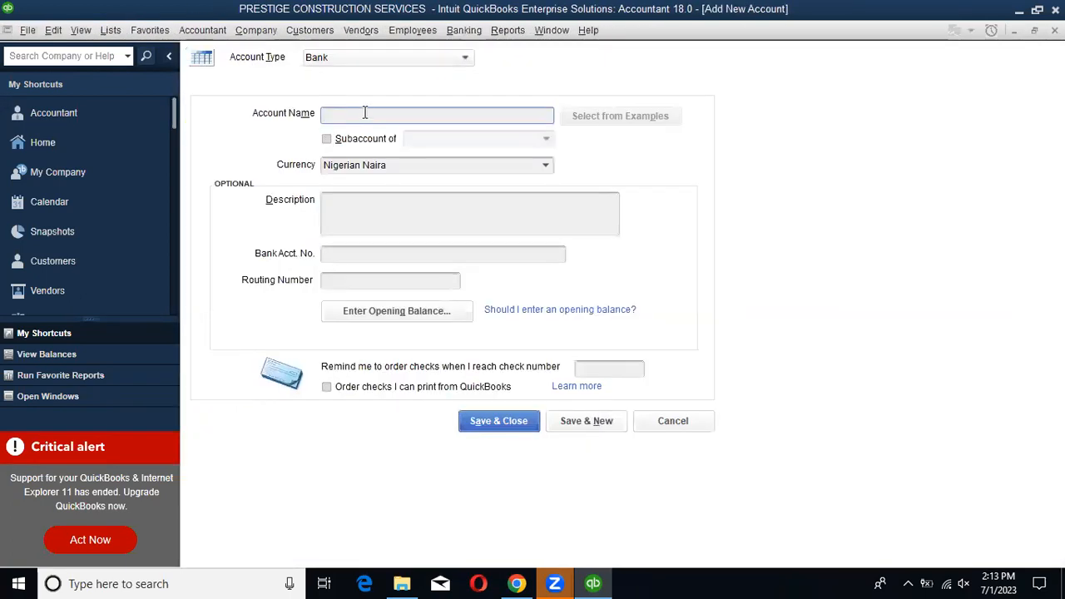
pyautogui.write('UBA')
pyautogui.click(356, 204)
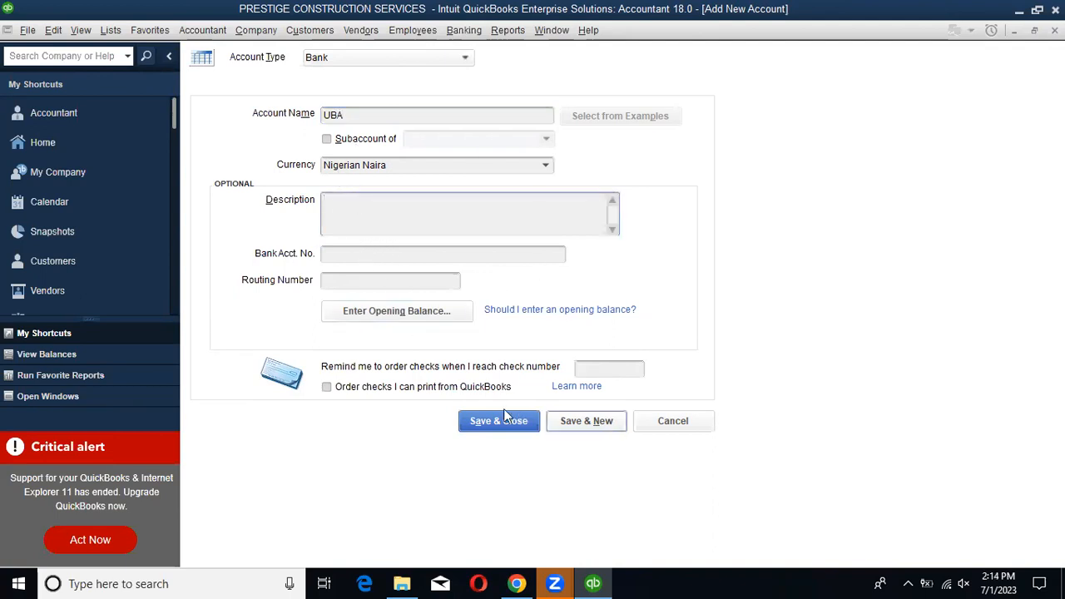
pyautogui.click(560, 426)
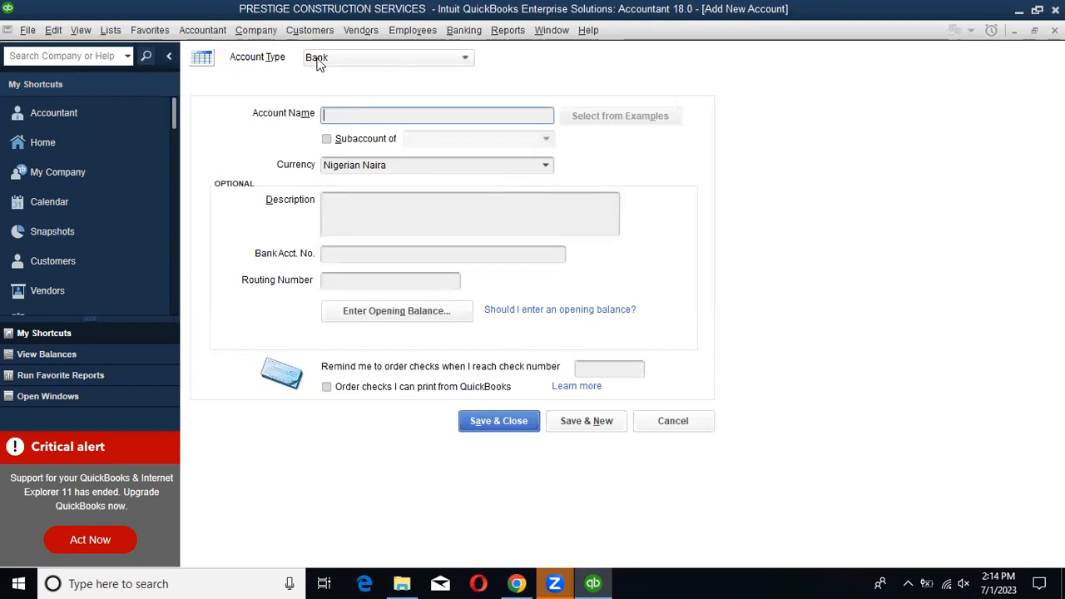
# Add a Bank account named "SAVINGS" with an opening balance of NGN 2,000,000.00 as of 07/01/2023, saving and continuing to another new account.
pyautogui.write('SAVINGS')
pyautogui.click(350, 253)
pyautogui.click(400, 310)
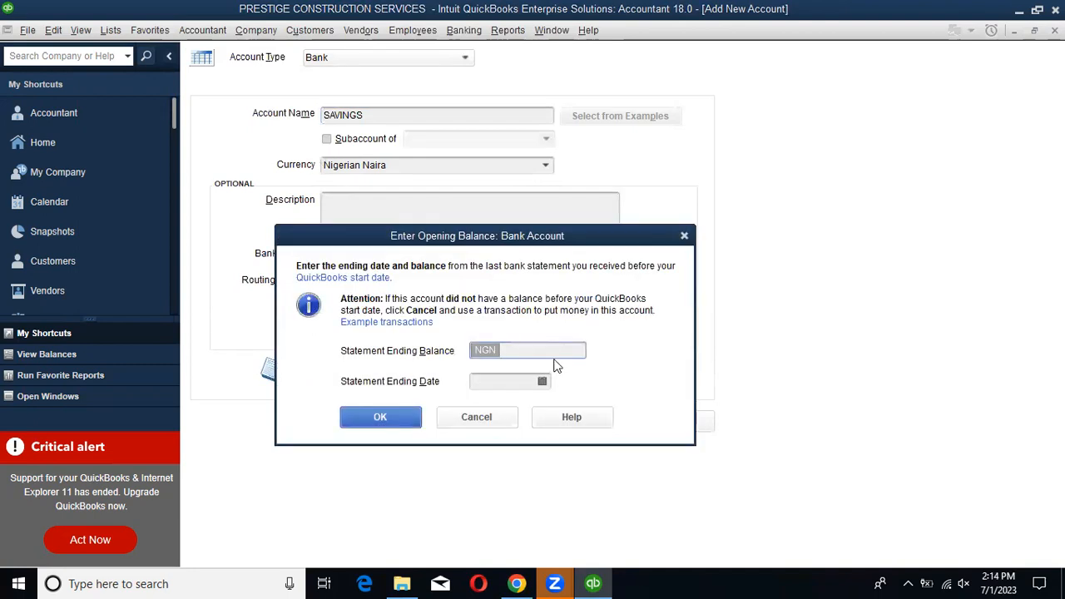
pyautogui.click(560, 347)
pyautogui.write('2000000')
pyautogui.click(542, 384)
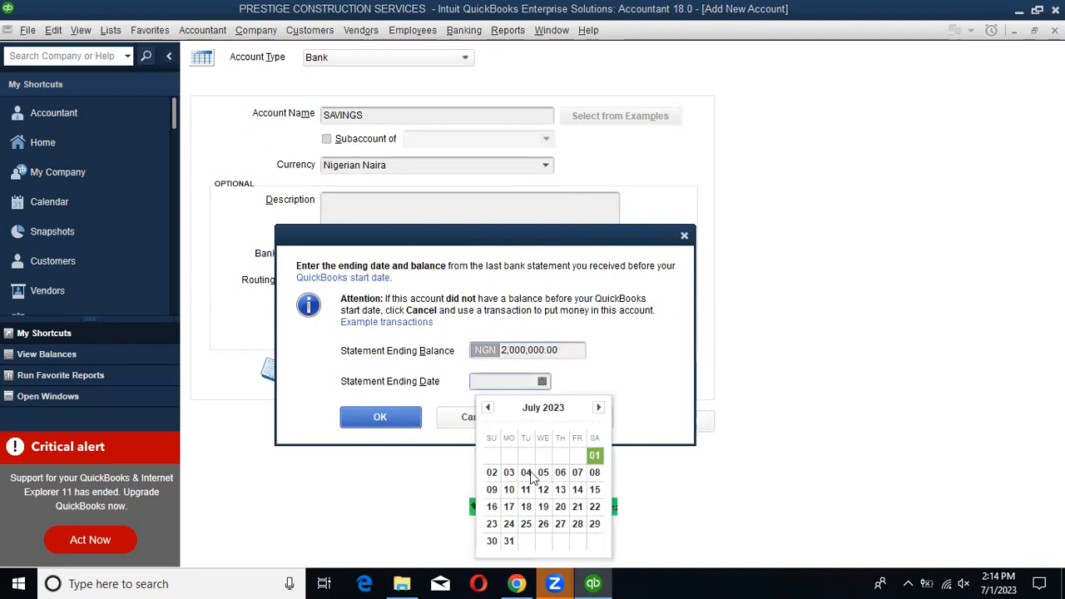
pyautogui.click(596, 455)
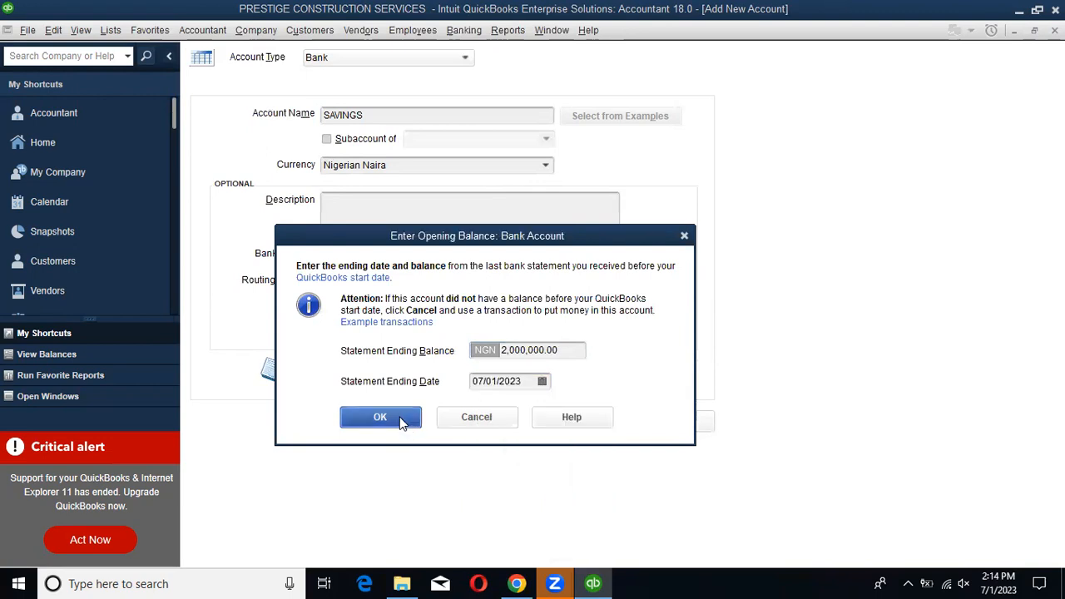
pyautogui.click(399, 417)
pyautogui.click(578, 423)
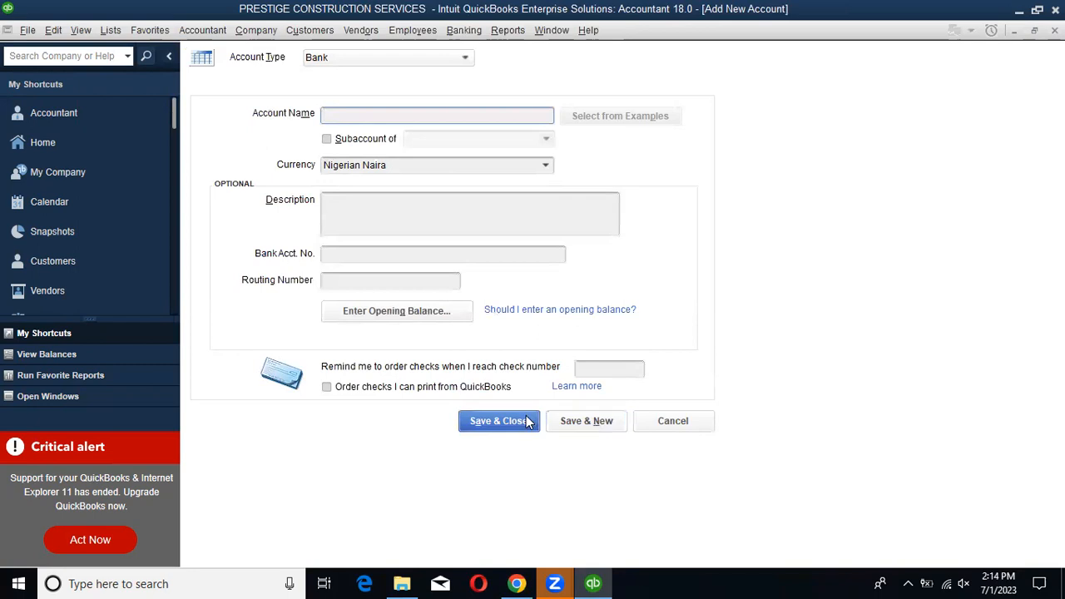
# Discard the blank new account, make the SAVINGS bank account a subaccount of UBA, and save the change.
pyautogui.click(655, 425)
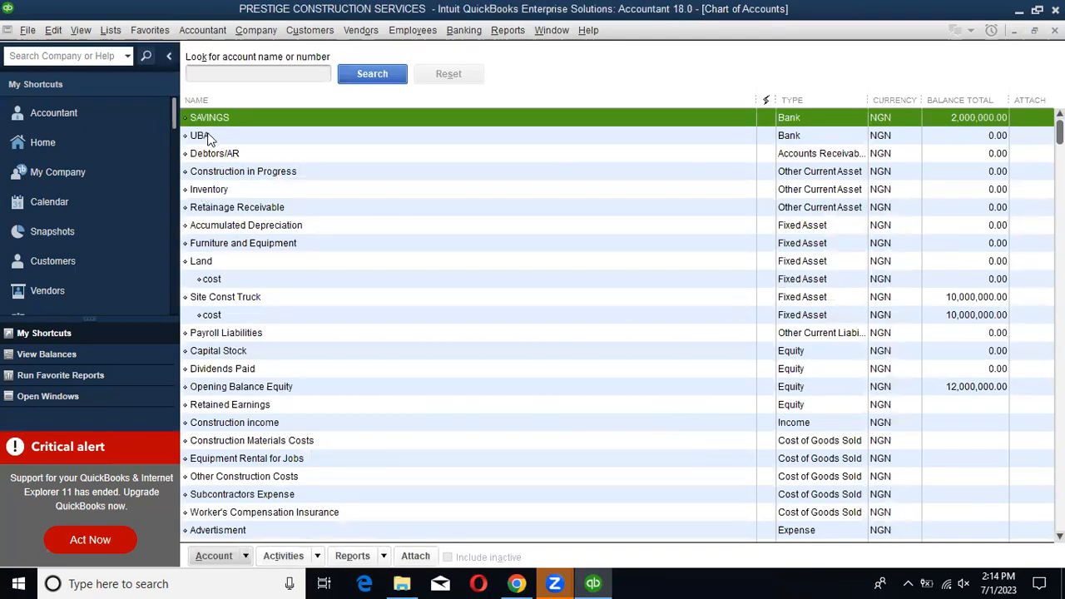
pyautogui.rightClick(212, 121)
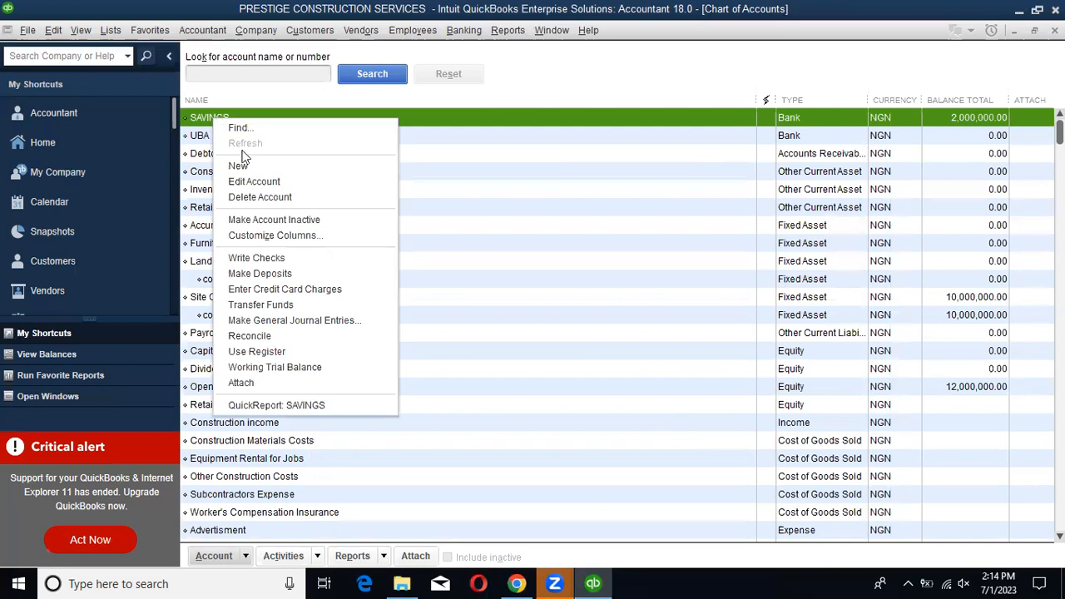
pyautogui.click(272, 183)
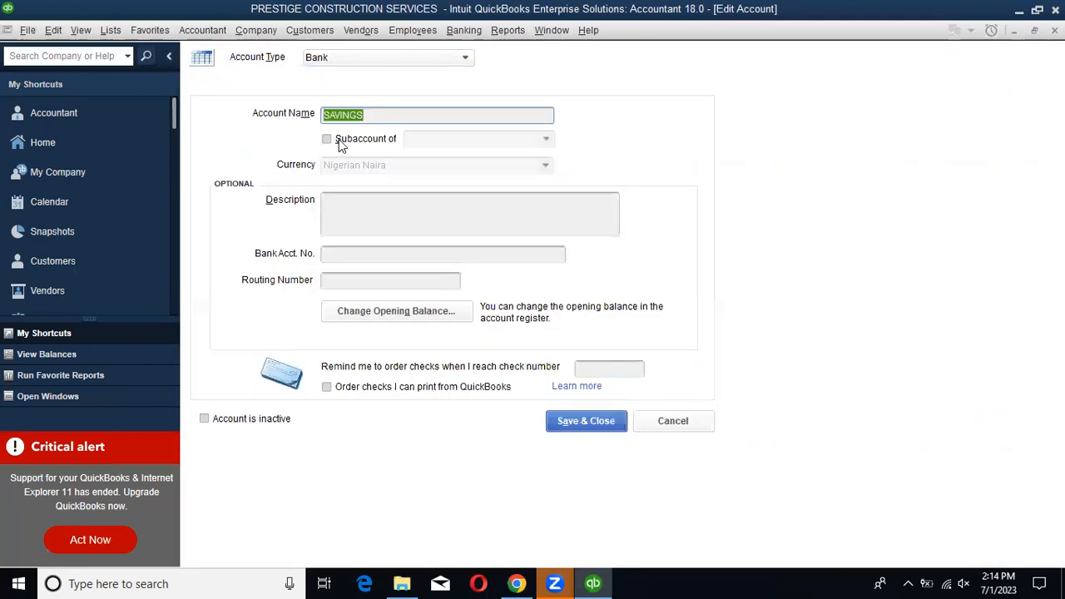
pyautogui.click(340, 143)
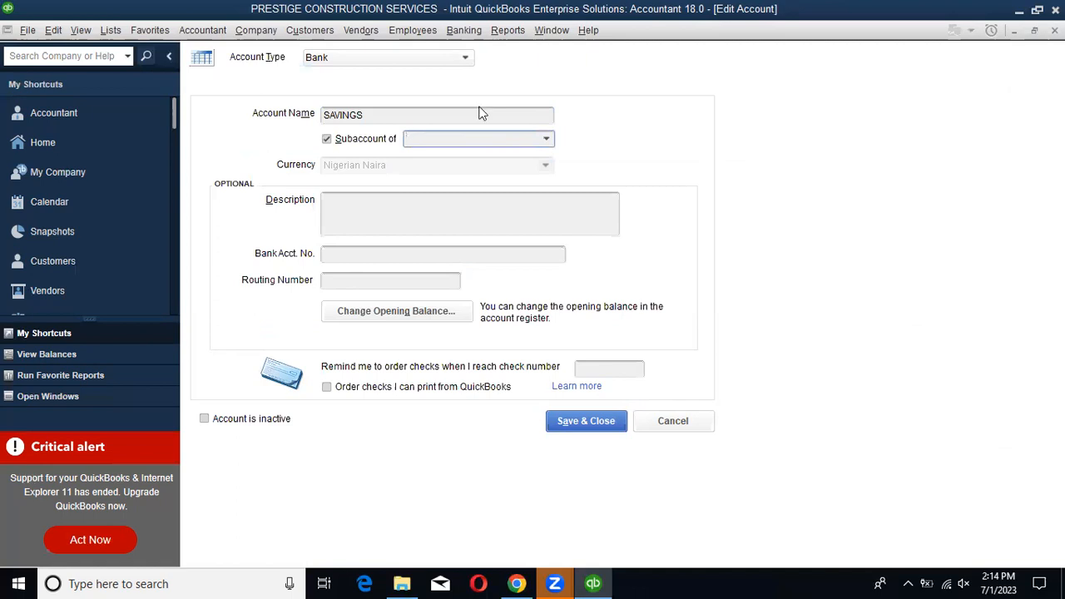
pyautogui.write('UBA')
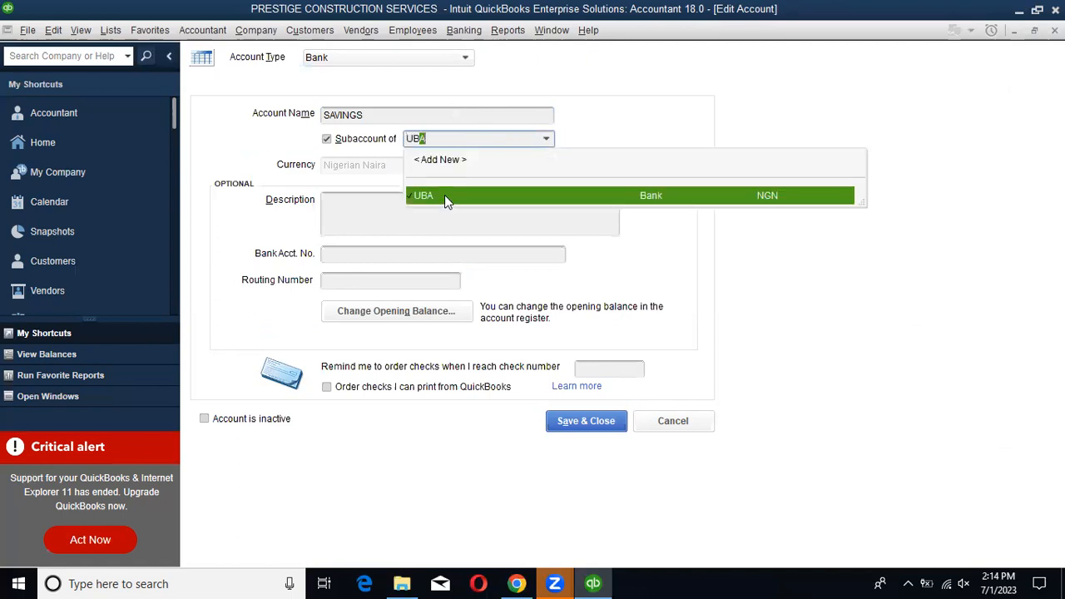
pyautogui.click(446, 196)
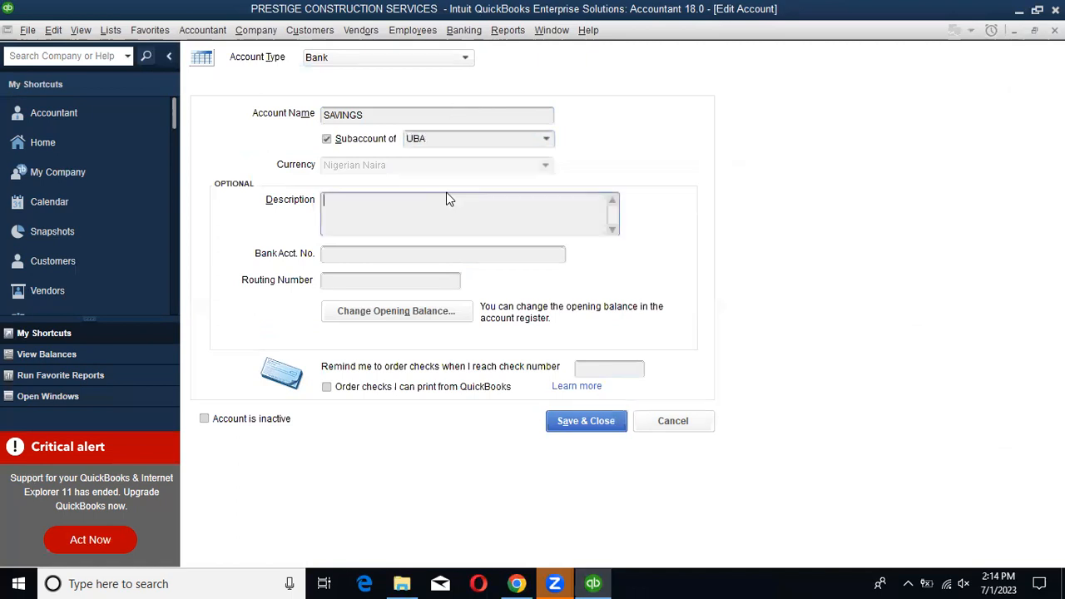
pyautogui.click(581, 423)
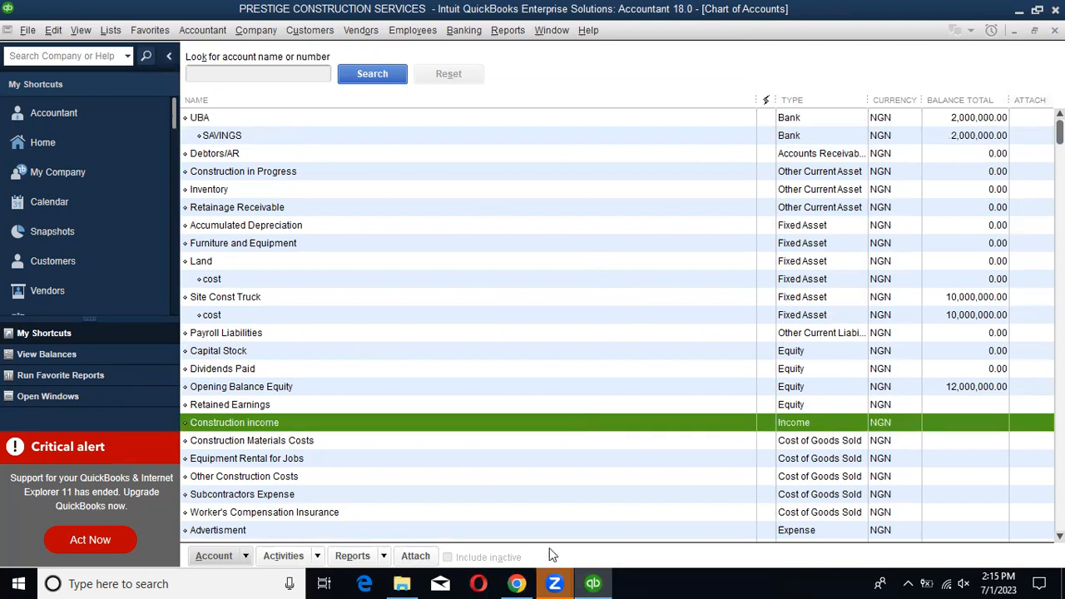
# Start a new Bank account named "CURRENT A/C" as a subaccount of UBA.
pyautogui.click(213, 555)
pyautogui.click(221, 327)
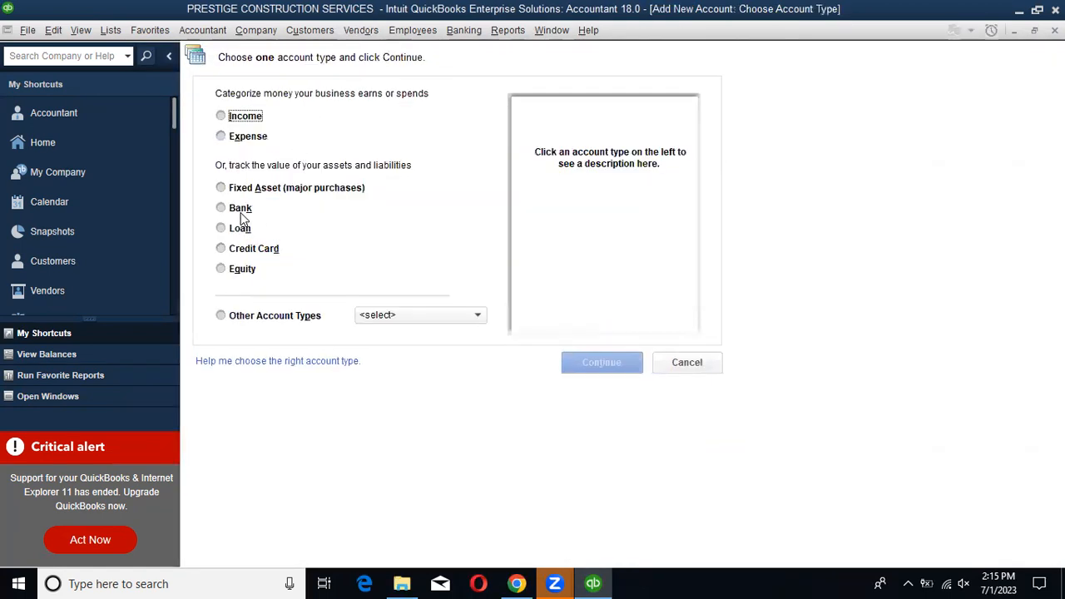
pyautogui.click(240, 210)
pyautogui.click(597, 365)
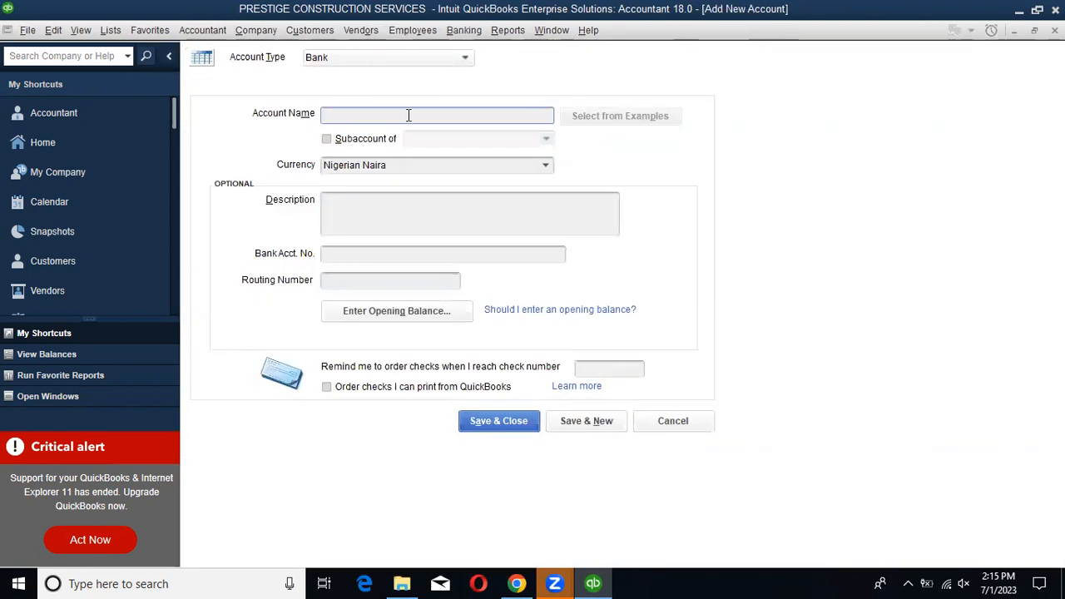
pyautogui.write('CURRENT A/C')
pyautogui.press('Tab')
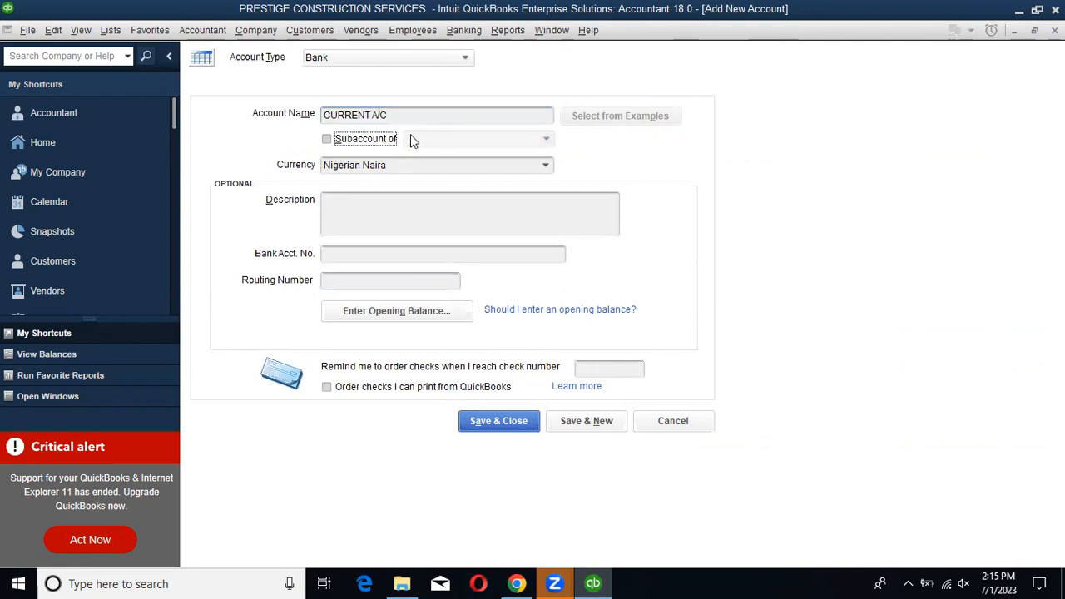
pyautogui.click(370, 140)
pyautogui.click(537, 145)
pyautogui.write('UBA')
pyautogui.click(513, 201)
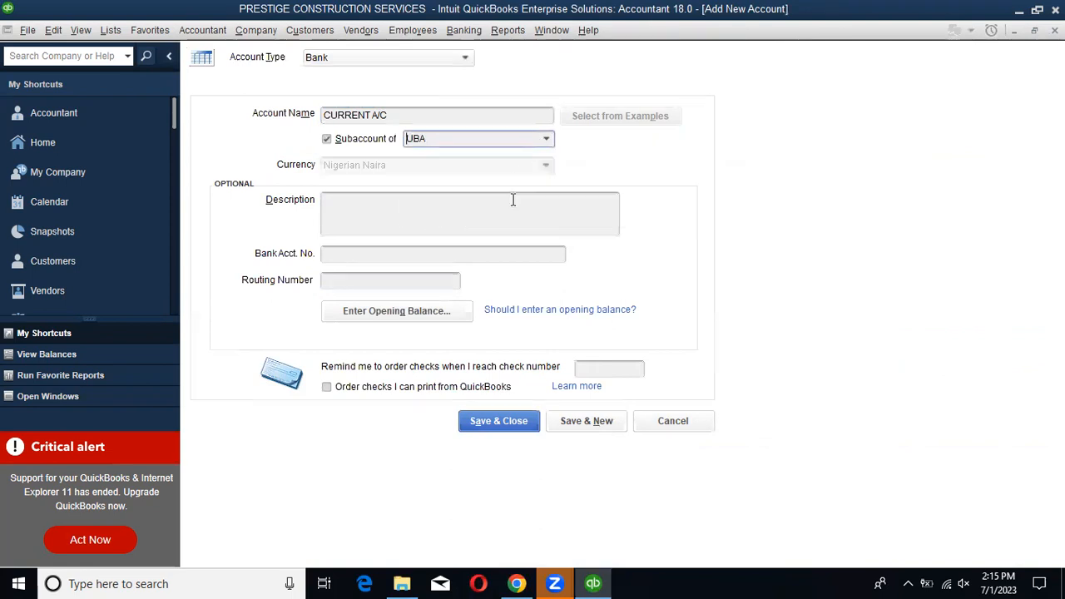
# Enter an opening balance of NGN 13,000,000.00 as of 07/01/2023 for CURRENT A/C and save the account.
pyautogui.click(400, 311)
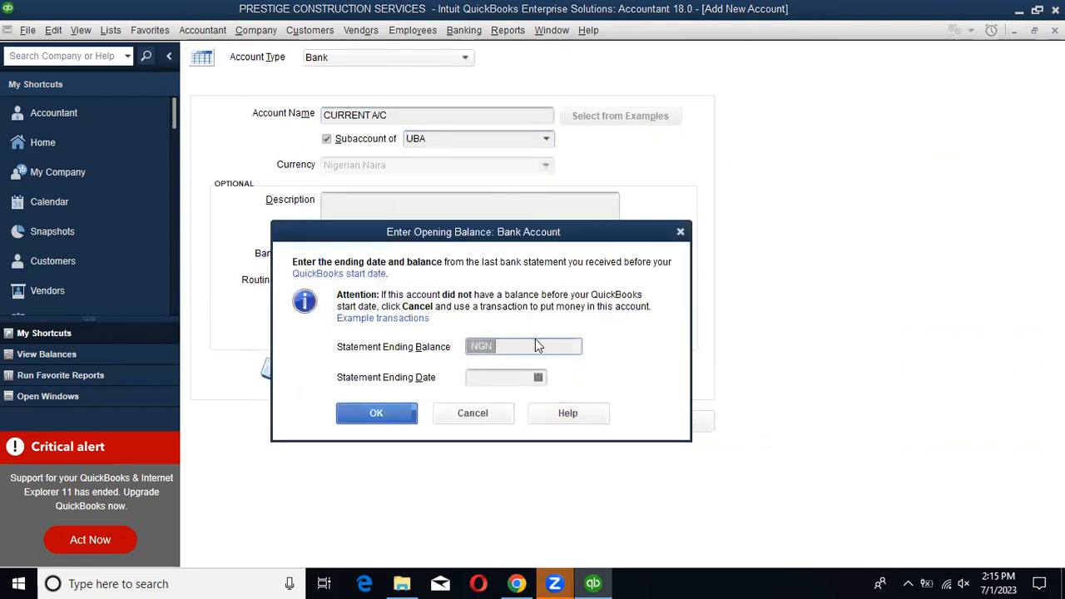
pyautogui.write('3000000')
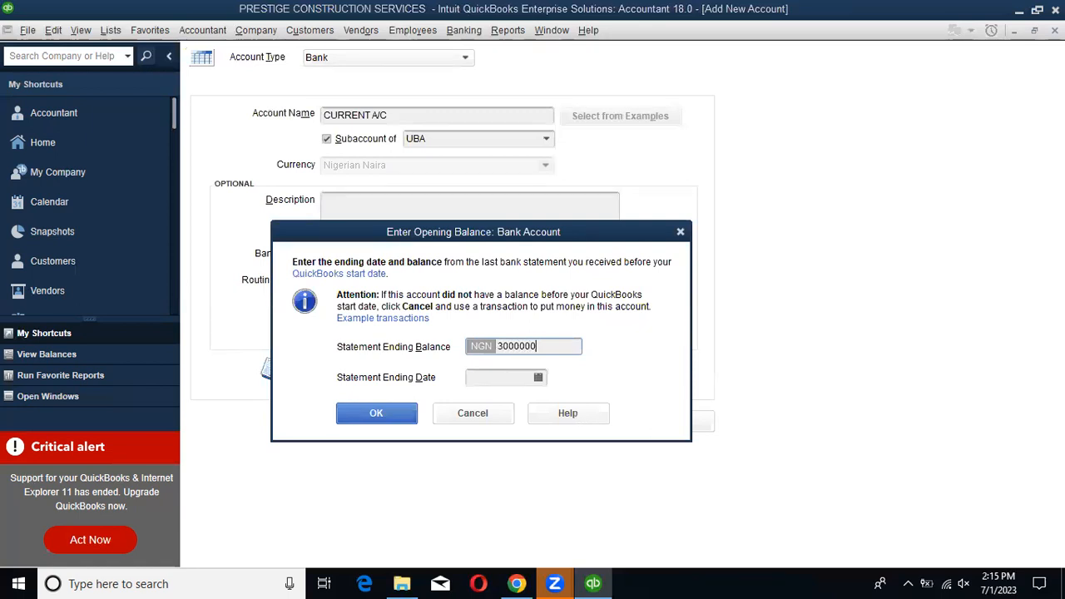
pyautogui.click(501, 347)
pyautogui.write('1')
pyautogui.click(524, 347)
pyautogui.click(537, 377)
pyautogui.click(590, 451)
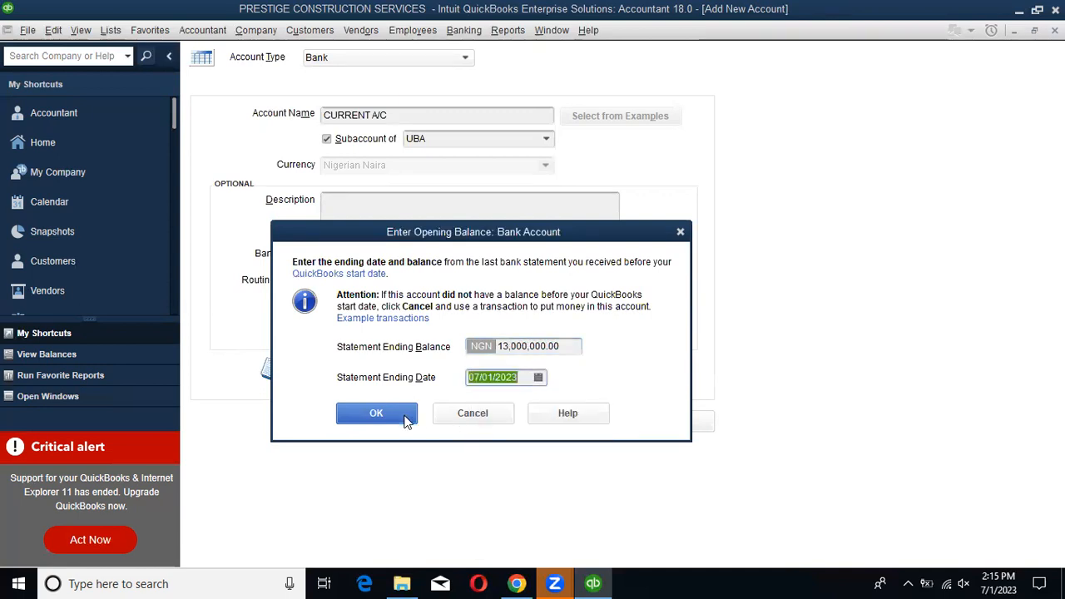
pyautogui.click(405, 416)
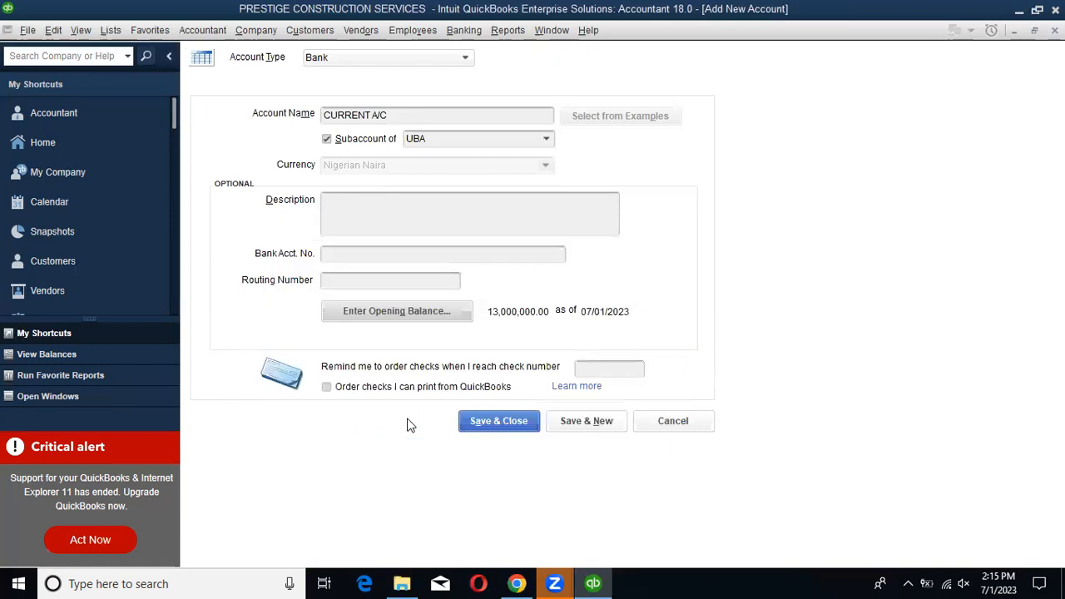
pyautogui.click(509, 421)
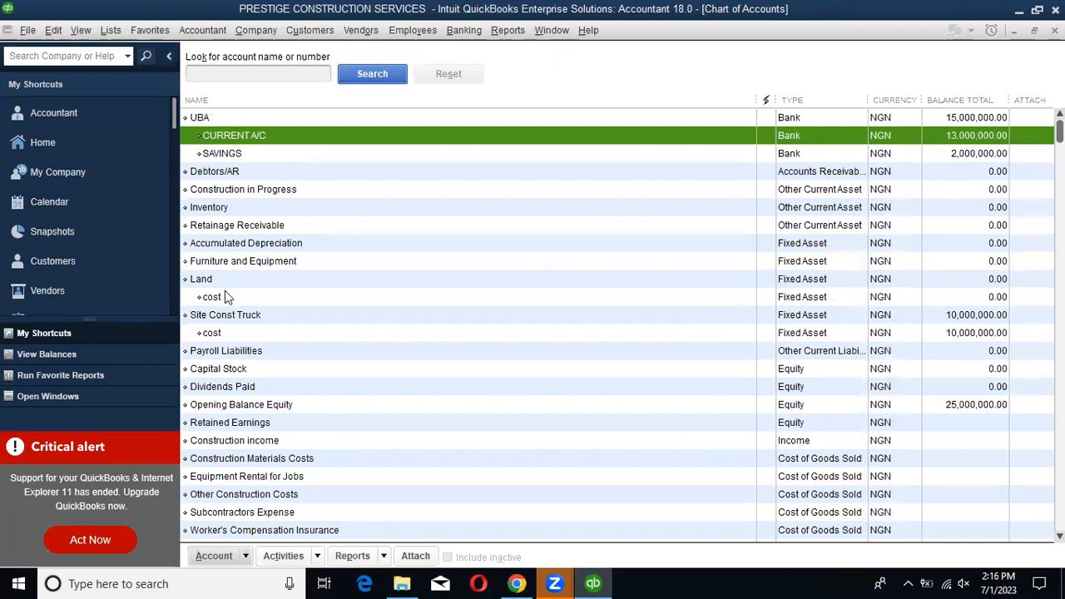
# Open the general journal entry form.
pyautogui.click(200, 31)
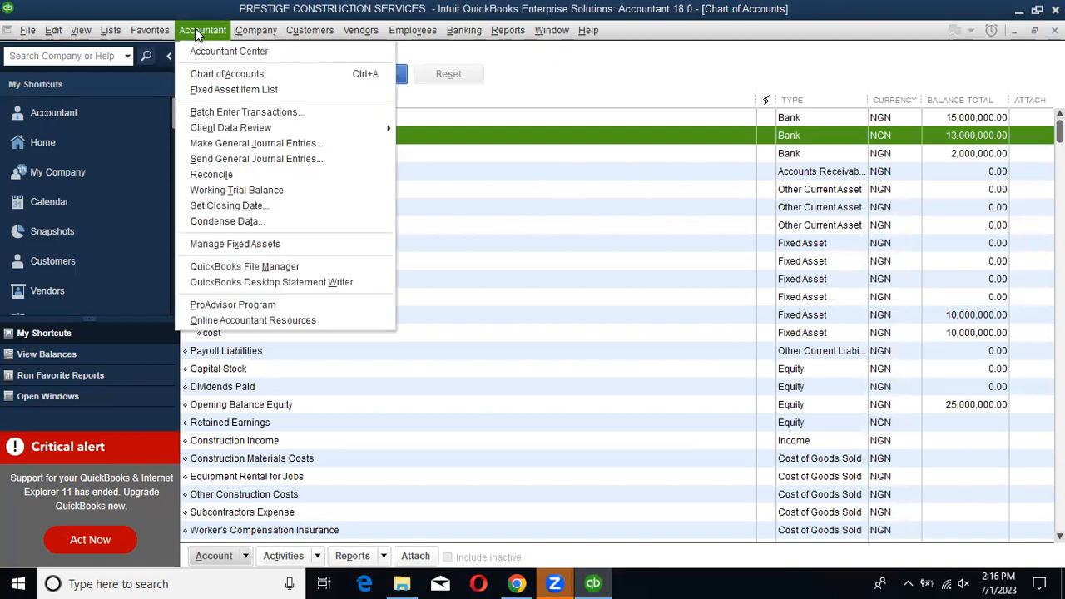
pyautogui.click(216, 143)
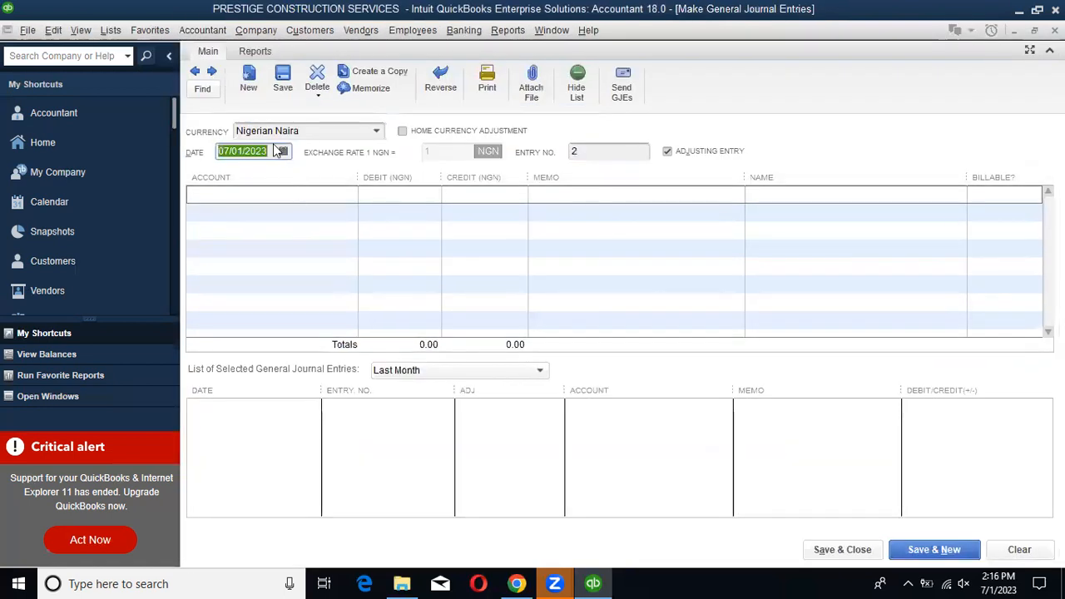
# Try the journal entry in US Dollar and with home currency adjustment, and return it to Nigerian Naira without the adjustment.
pyautogui.click(375, 133)
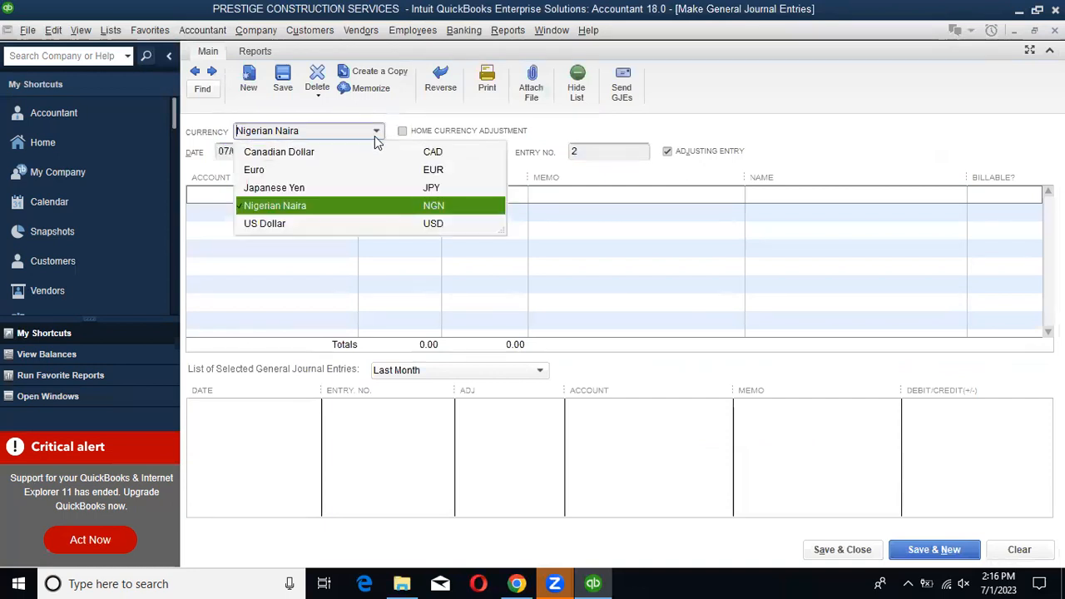
pyautogui.click(296, 225)
pyautogui.click(456, 151)
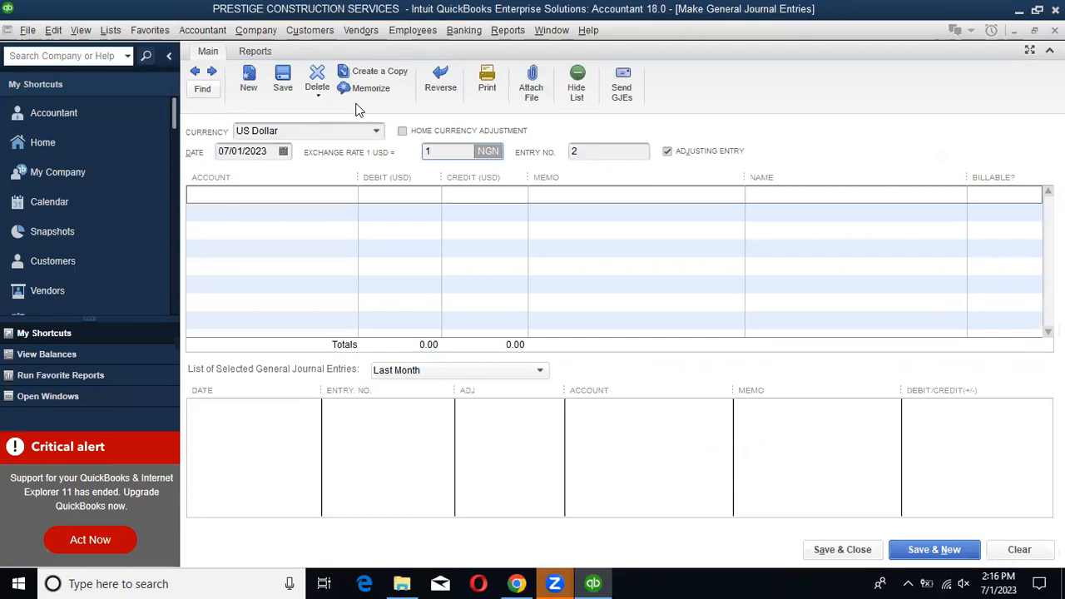
pyautogui.click(428, 131)
pyautogui.moveTo(817, 160); pyautogui.dragTo(740, 176)
pyautogui.click(732, 176)
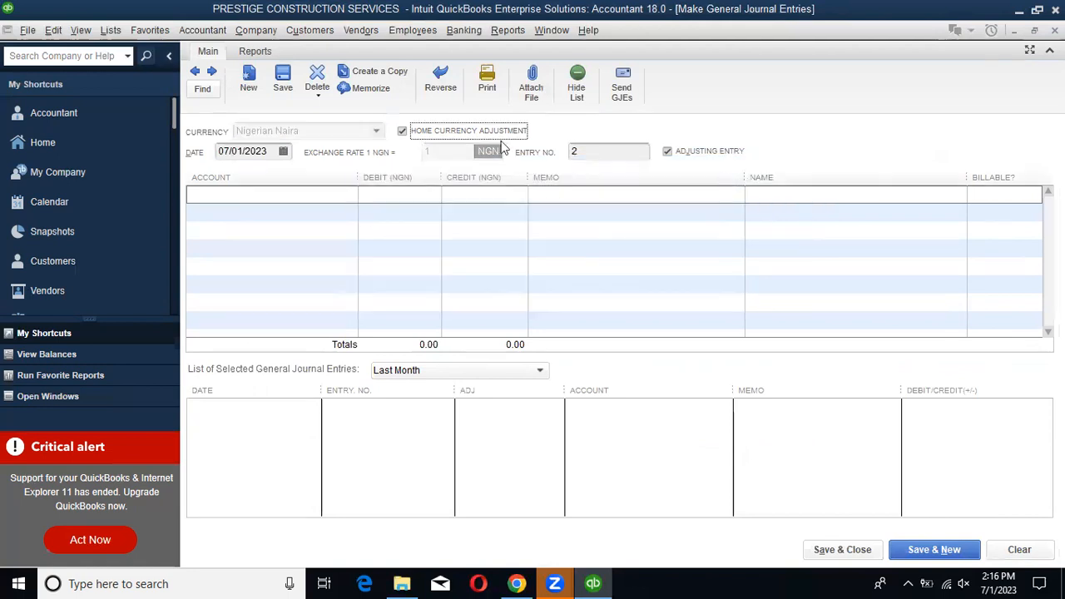
pyautogui.click(402, 132)
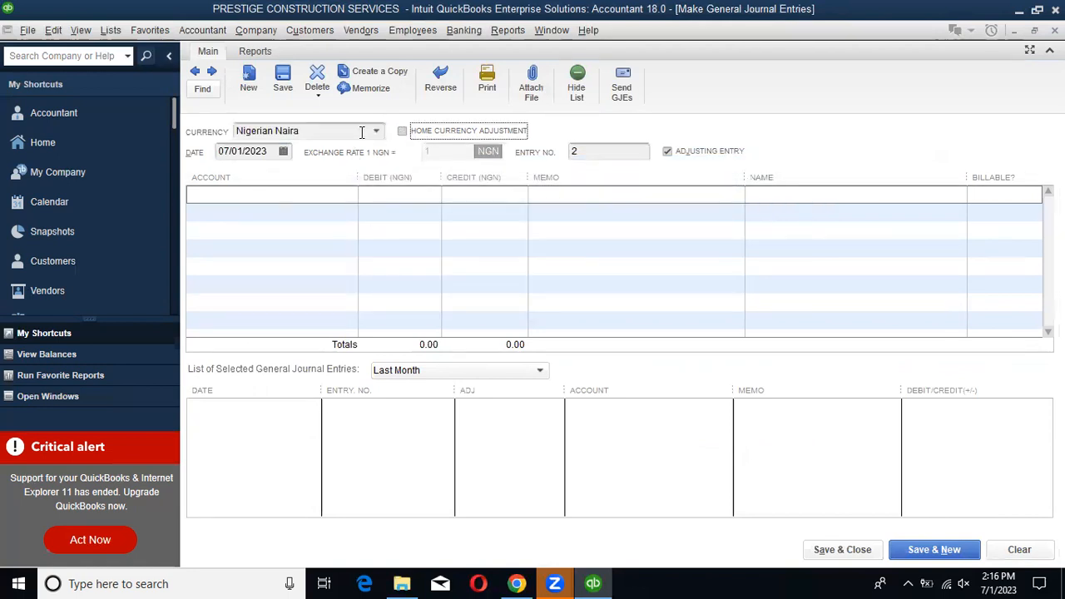
pyautogui.click(374, 131)
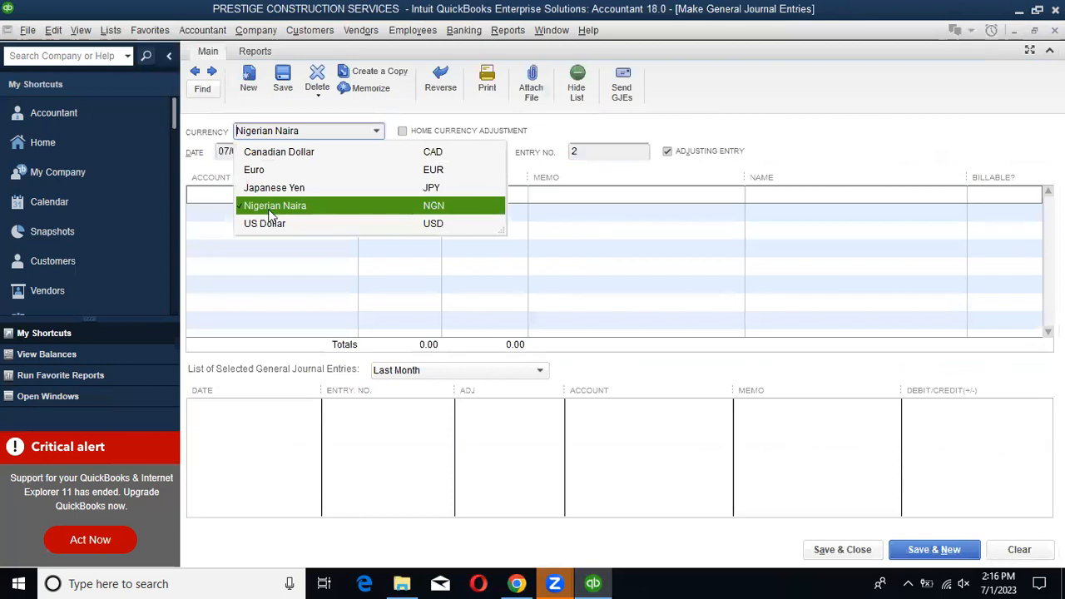
pyautogui.click(808, 148)
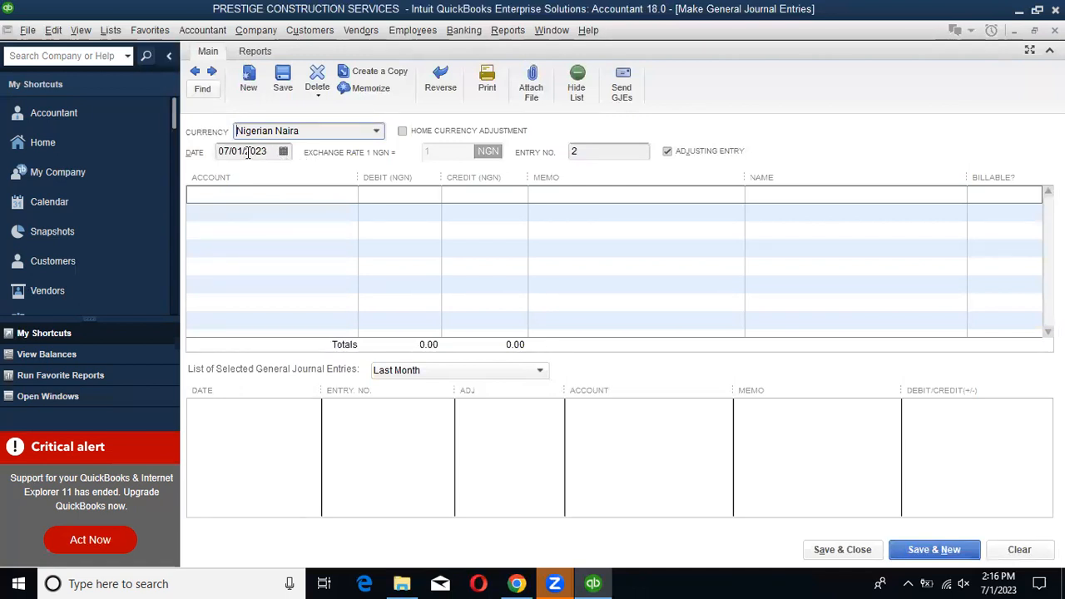
# Set the general journal entry number to 1.
pyautogui.click(199, 193)
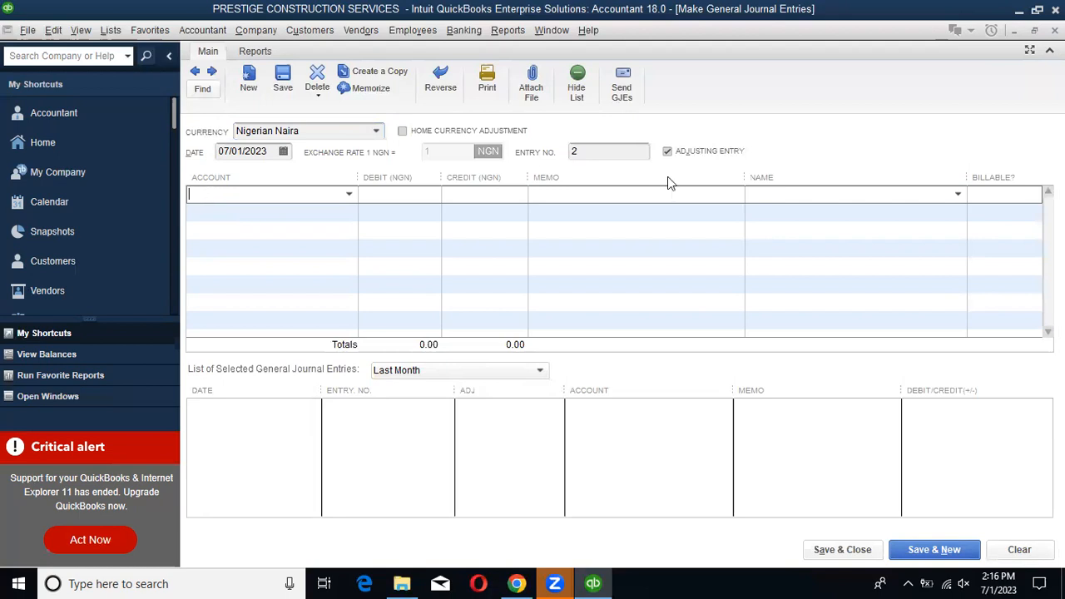
pyautogui.click(579, 153)
pyautogui.doubleClick(585, 151)
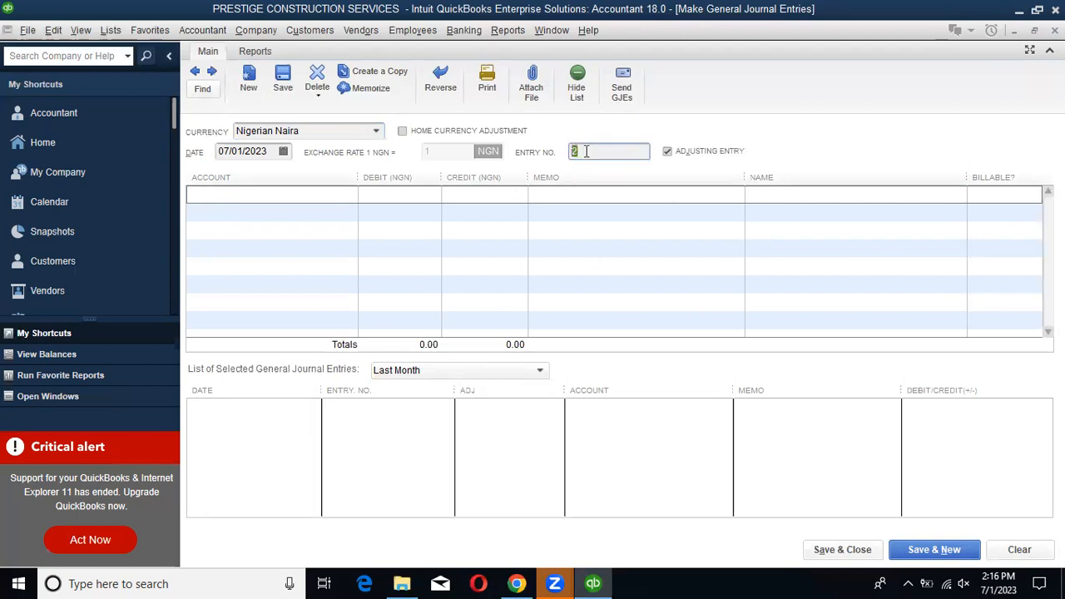
pyautogui.write('1')
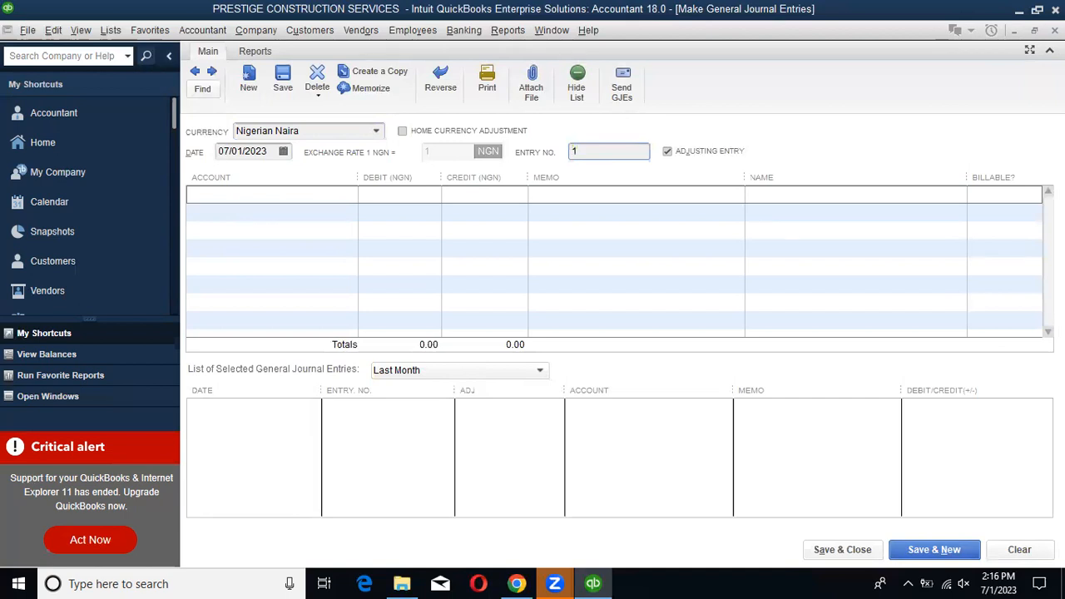
# Assign the cost subaccount of Land to the first journal line and UBA's CURRENT A/C to the second.
pyautogui.click(214, 193)
pyautogui.write('Land')
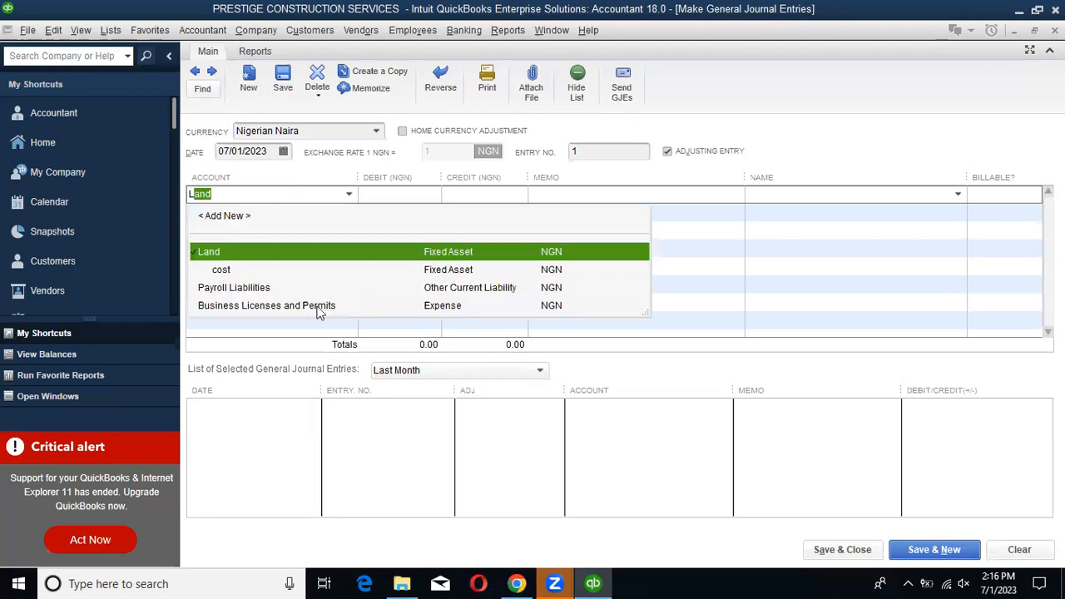
pyautogui.click(321, 270)
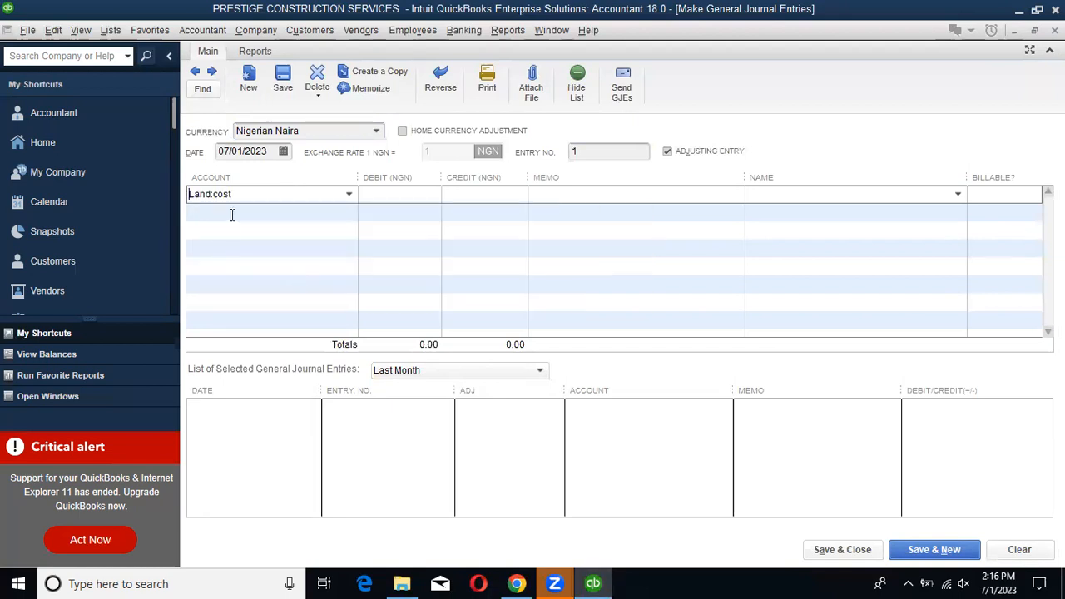
pyautogui.click(328, 220)
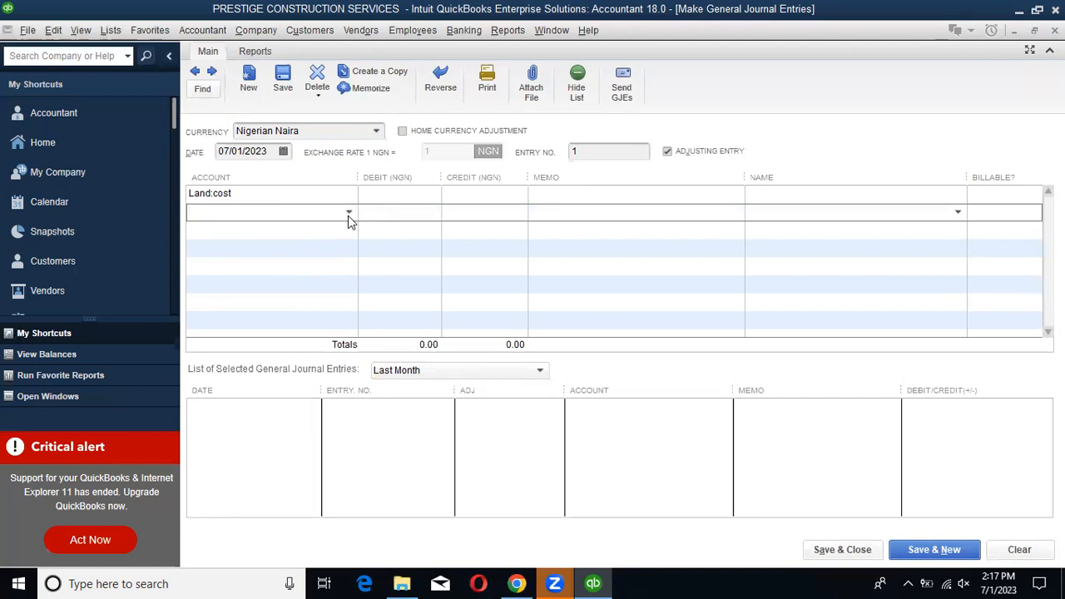
pyautogui.click(347, 215)
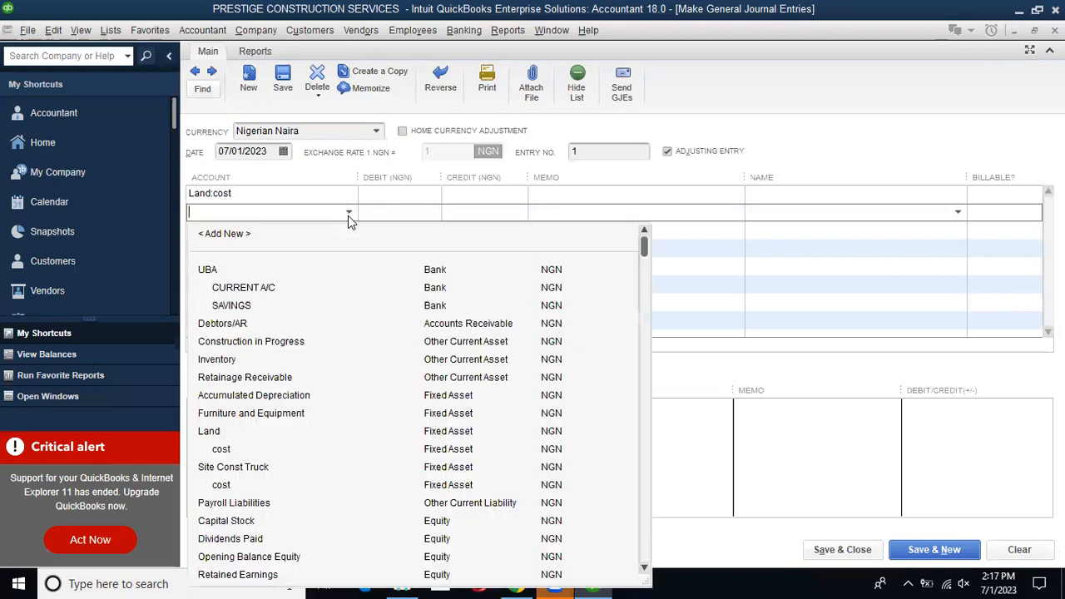
pyautogui.click(265, 288)
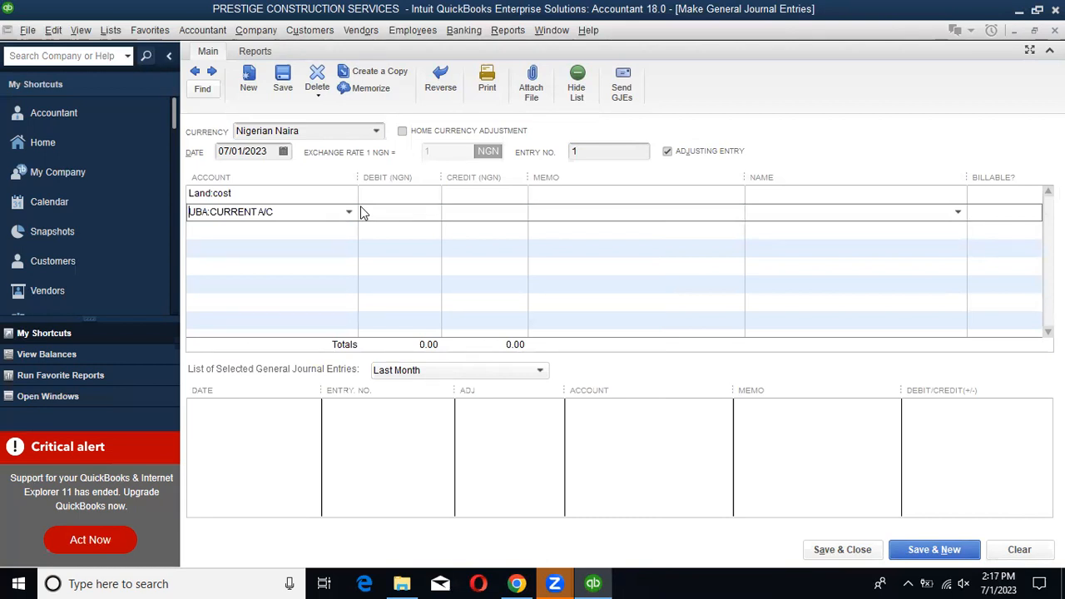
# Enter a debit of NGN 10,000,000.00 on the Land:cost line of the journal entry.
pyautogui.click(388, 195)
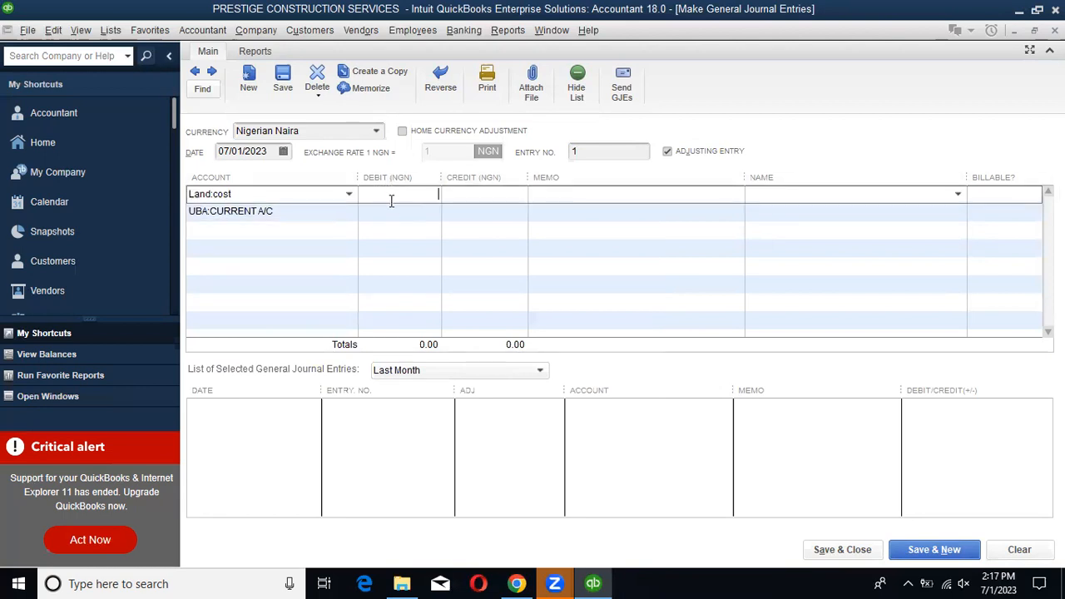
pyautogui.write('100000')
pyautogui.write('00')
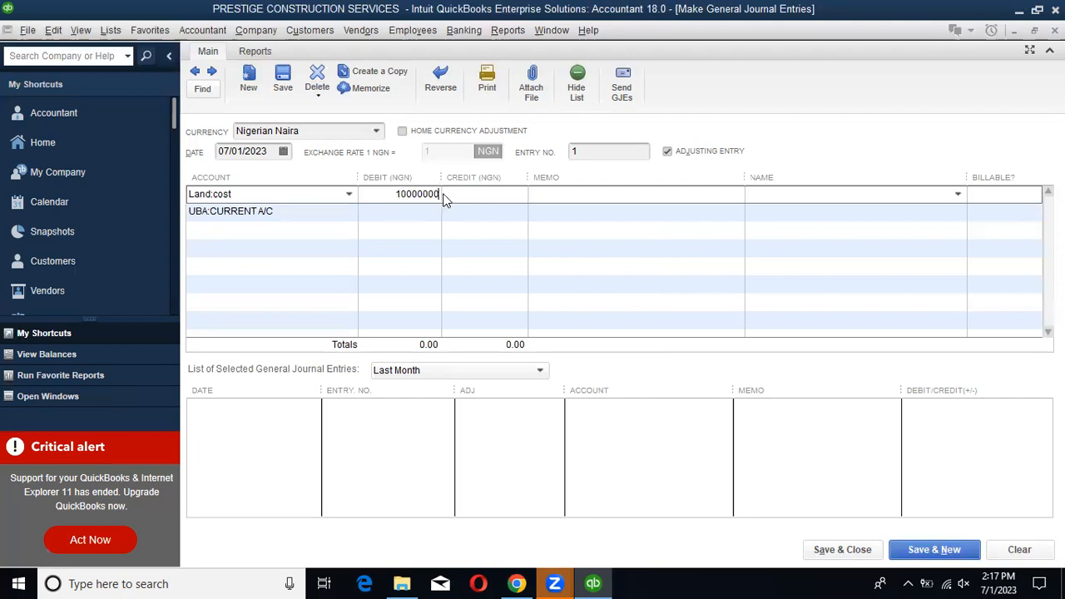
pyautogui.click(479, 216)
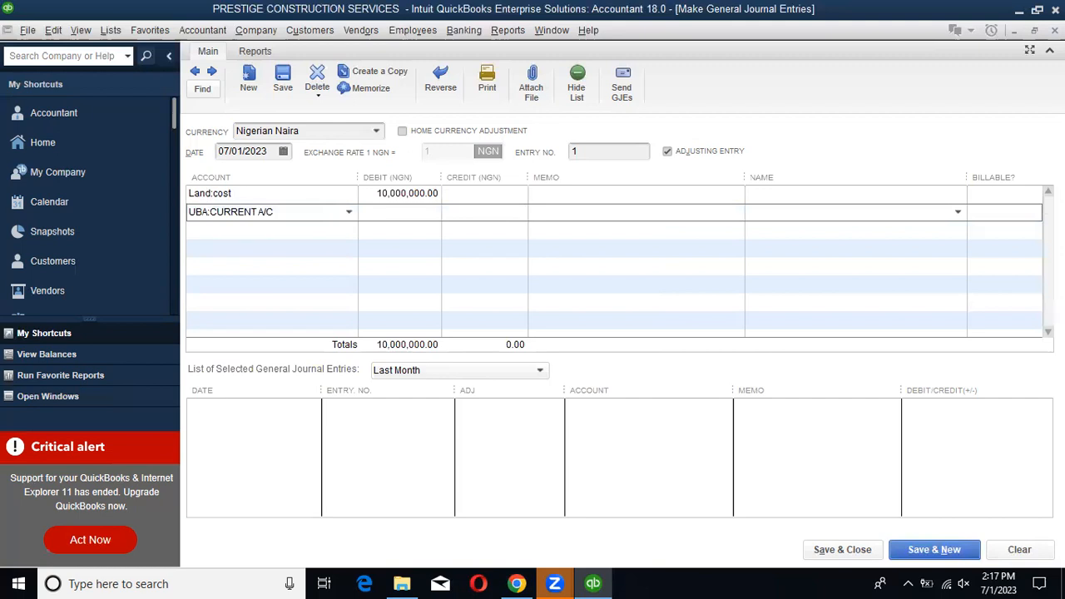
# Enter a credit of NGN 10,000,000.00 on the UBA:CURRENT A/C line and the memo "Land purchase" on the Land:cost line.
pyautogui.write('10000000')
pyautogui.click(560, 193)
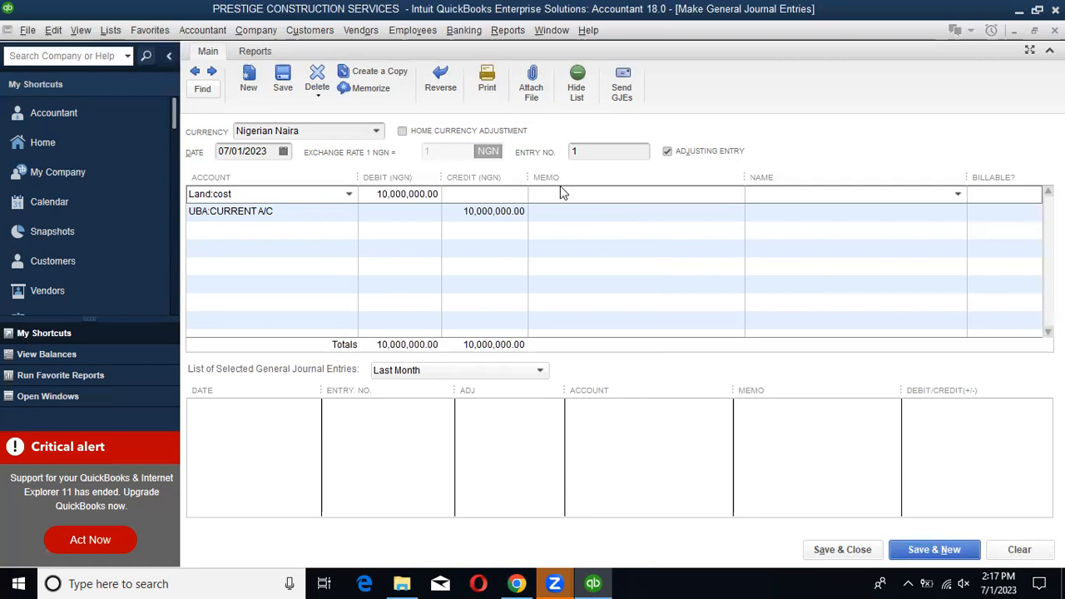
pyautogui.write('Land purchase')
# Start a new vendor named Revolution Properties for the name on the Land:cost line.
pyautogui.click(957, 195)
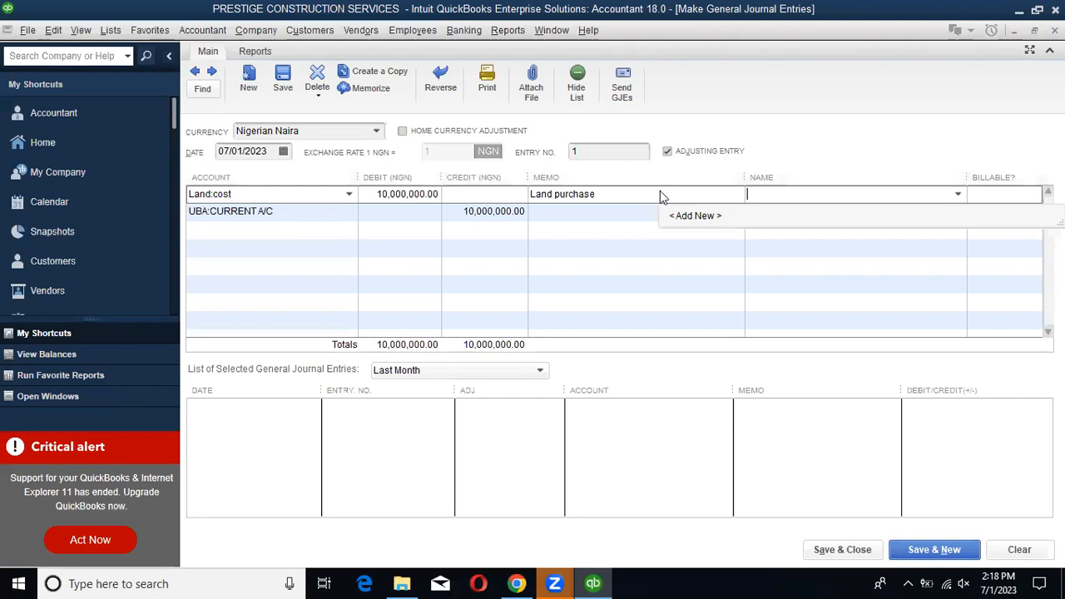
pyautogui.click(698, 220)
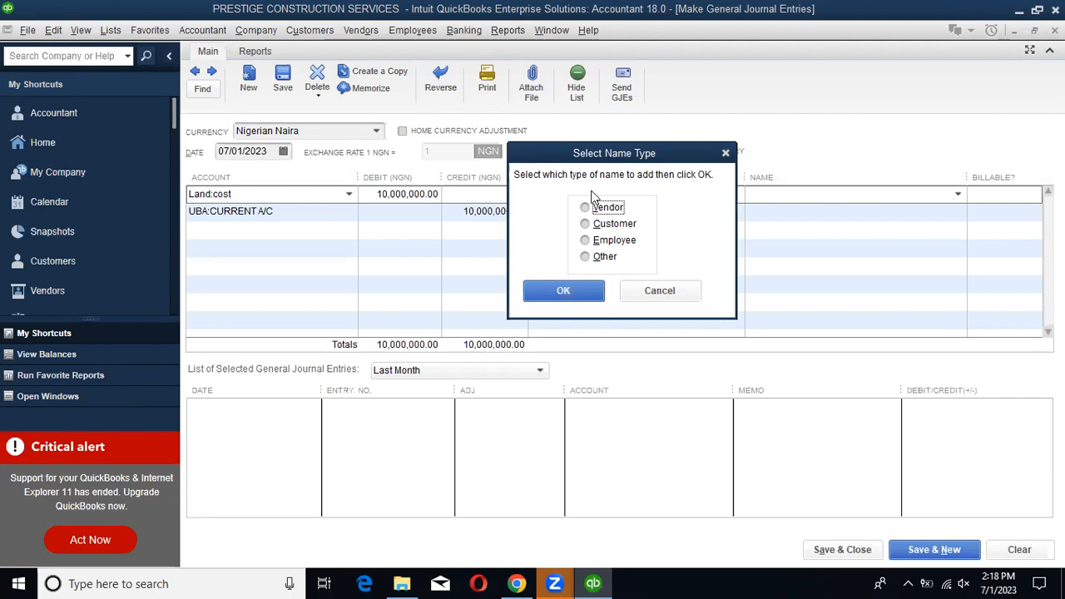
pyautogui.click(610, 243)
pyautogui.click(600, 257)
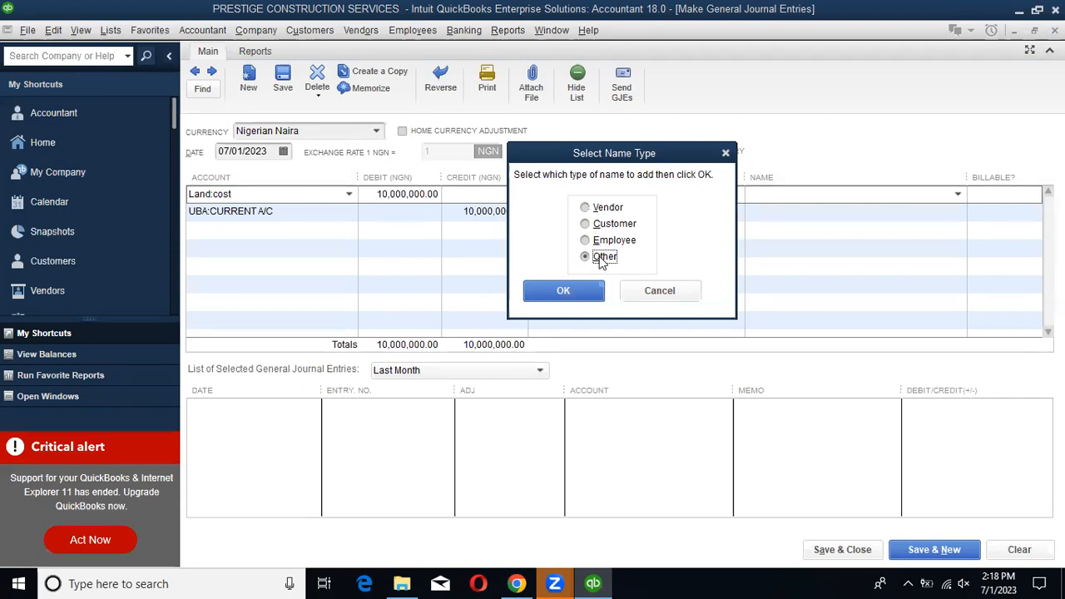
pyautogui.click(604, 208)
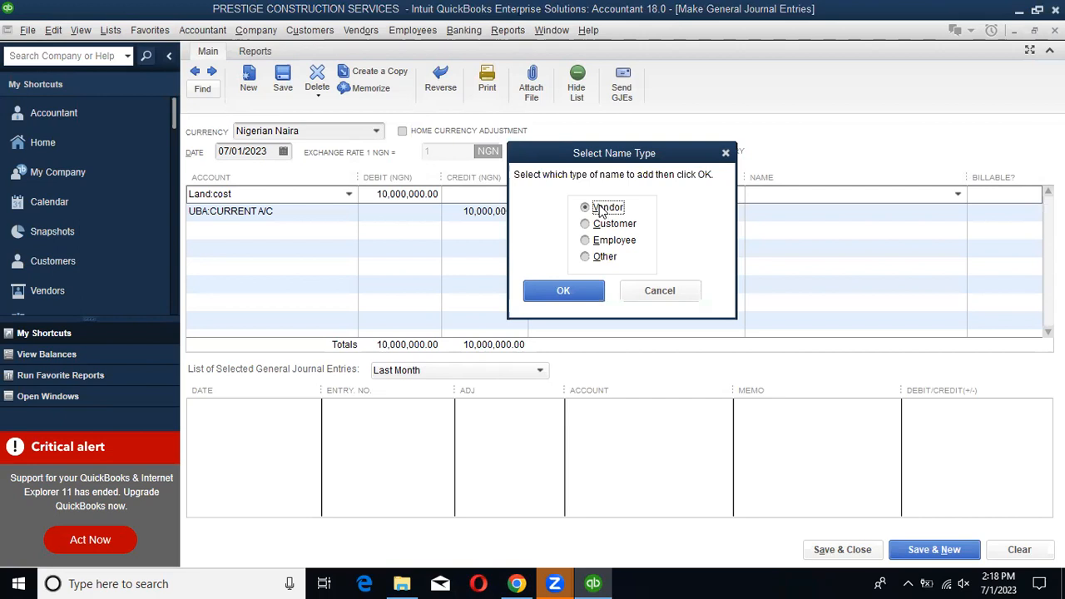
pyautogui.click(577, 293)
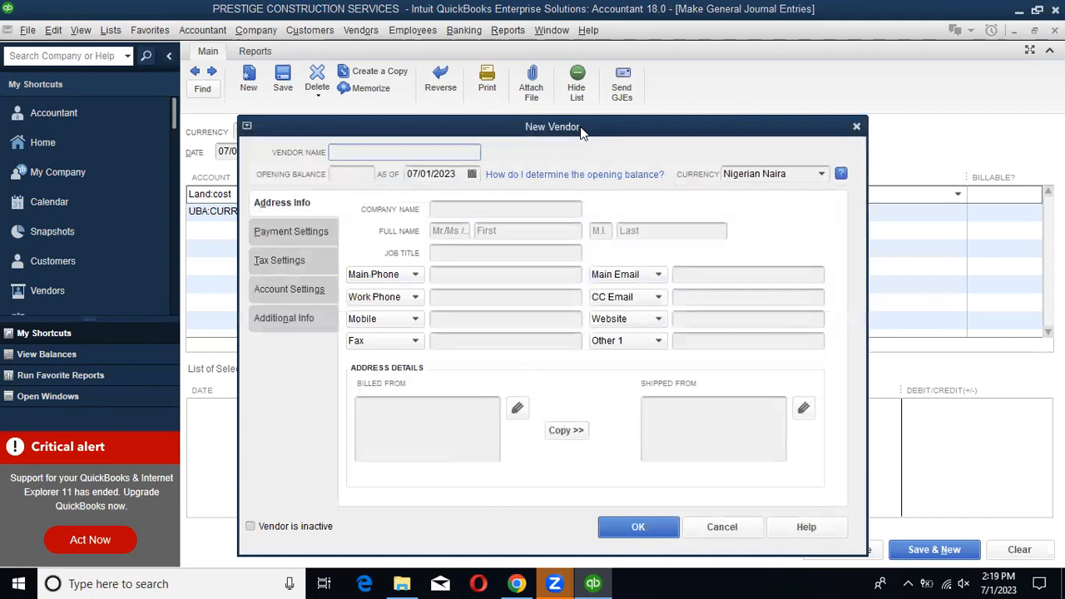
pyautogui.moveTo(574, 134); pyautogui.dragTo(680, 116)
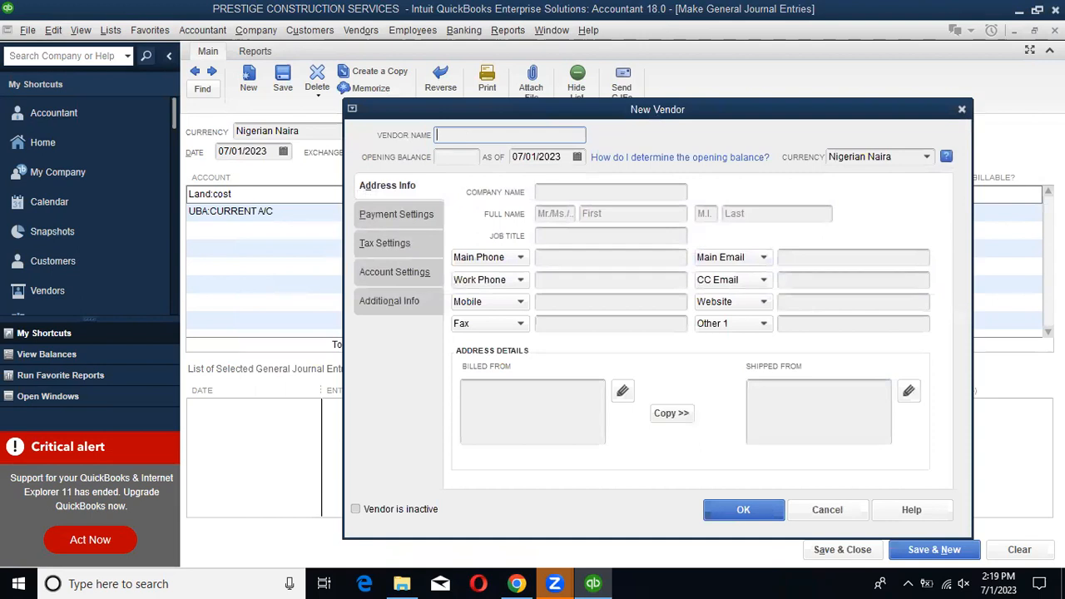
pyautogui.write('Revolution Pro')
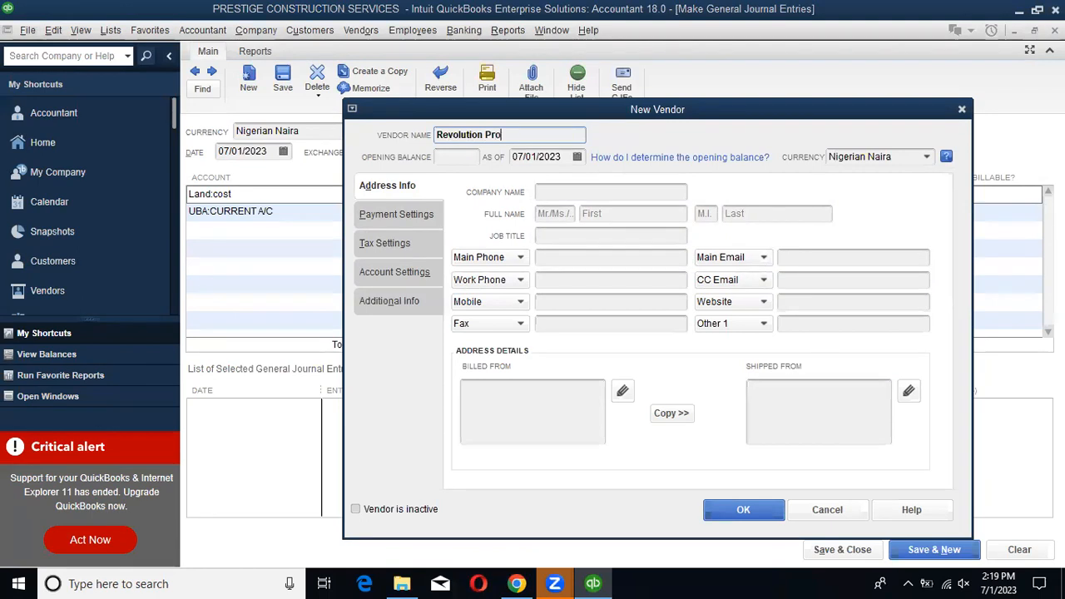
pyautogui.write('perties')
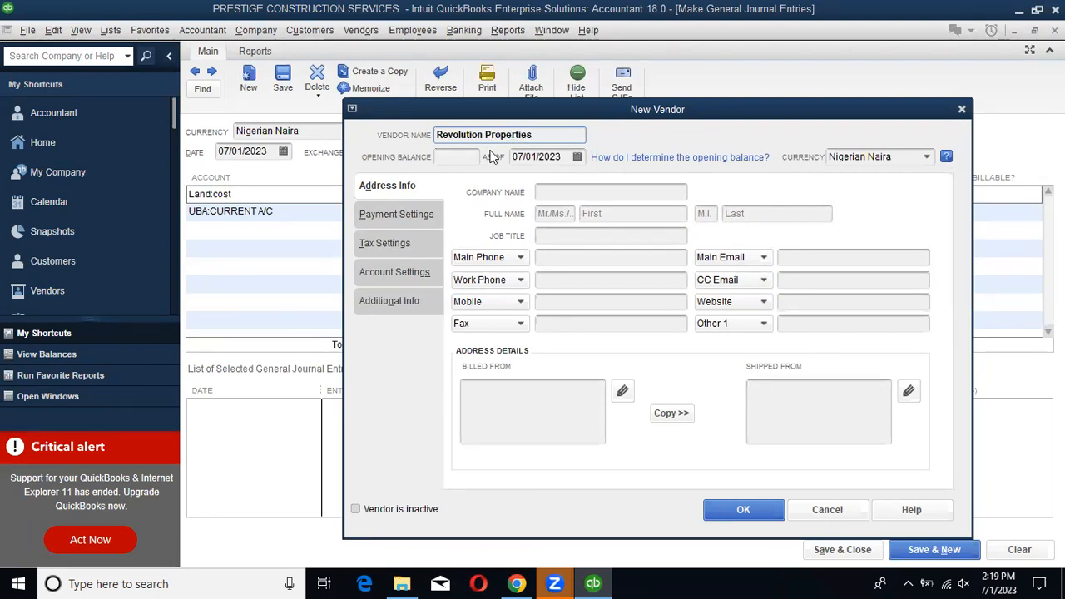
# Create the vendor type Land Firm, assign it to Revolution Properties, and save the new vendor.
pyautogui.click(411, 241)
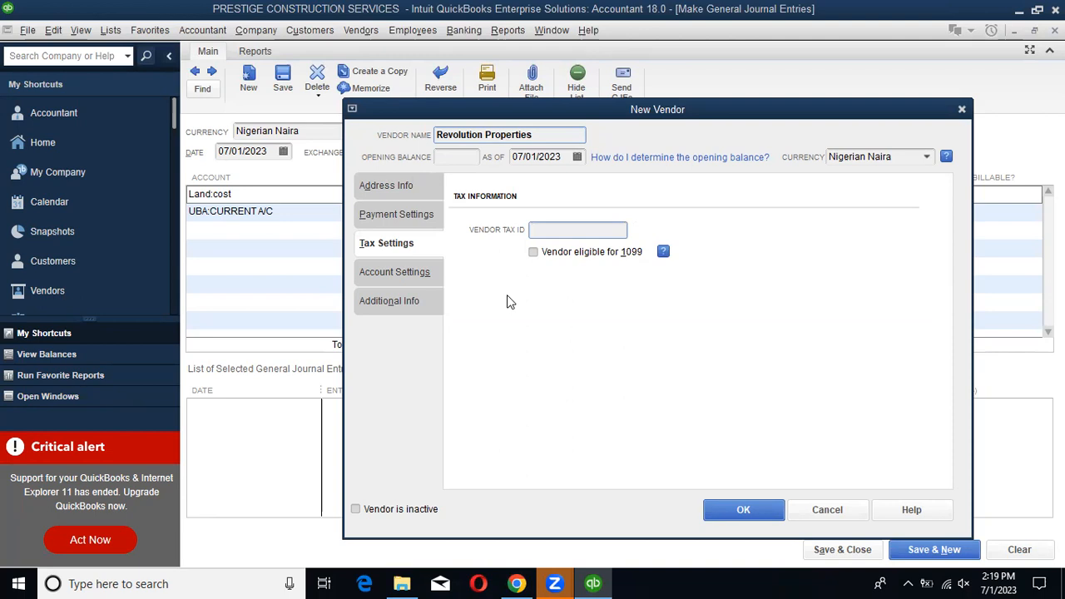
pyautogui.click(407, 301)
pyautogui.click(536, 203)
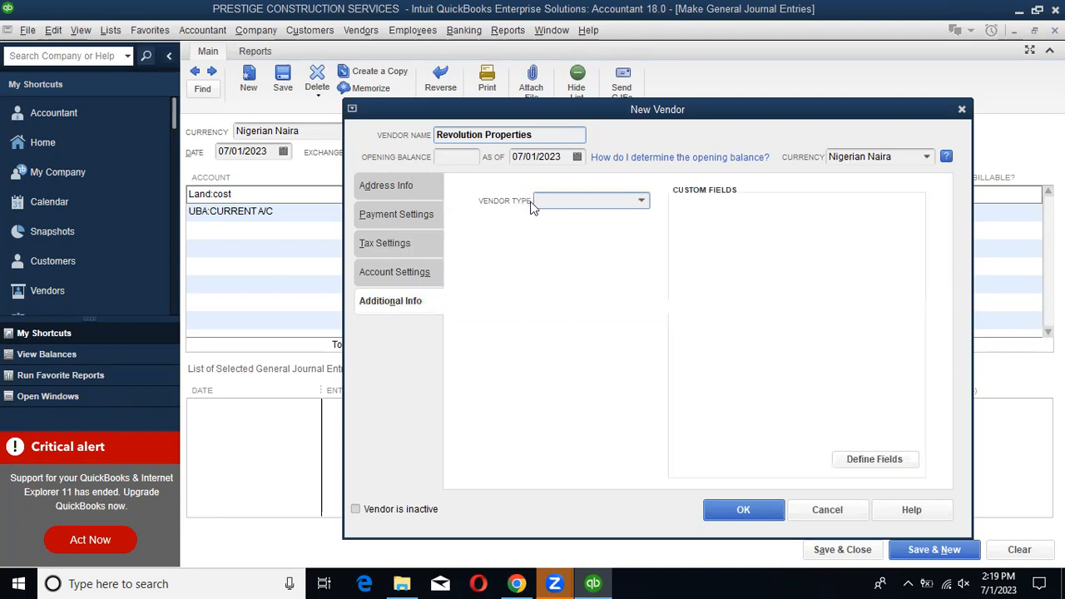
pyautogui.click(641, 202)
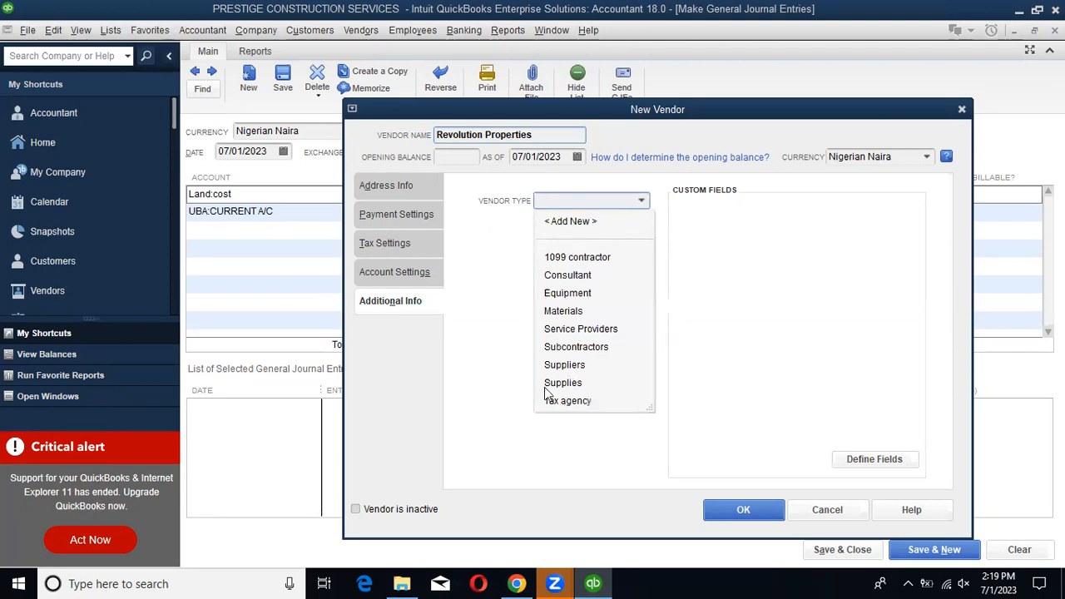
pyautogui.click(567, 222)
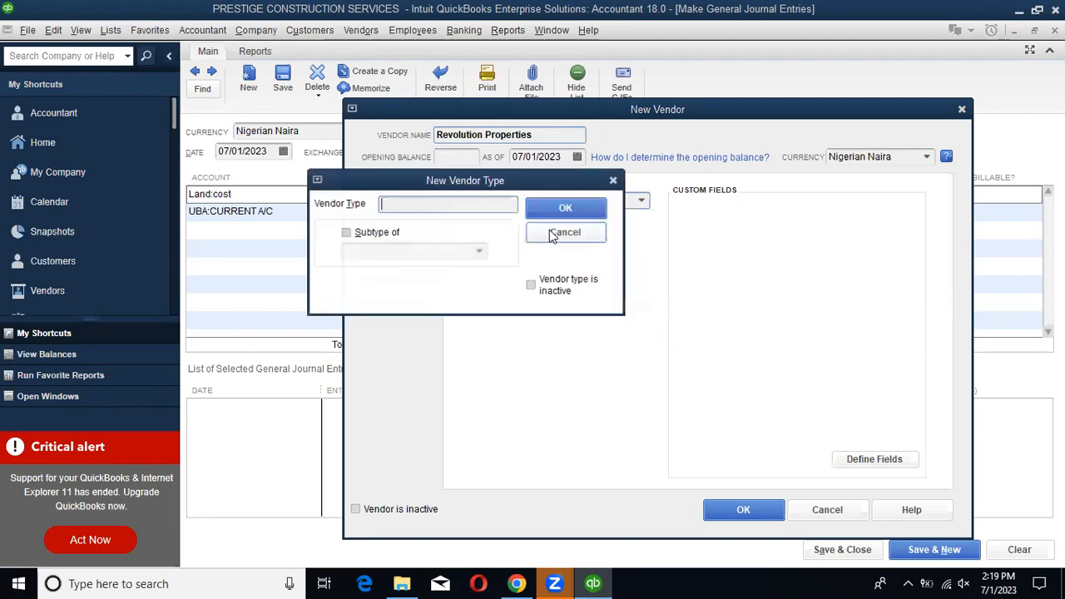
pyautogui.write('L')
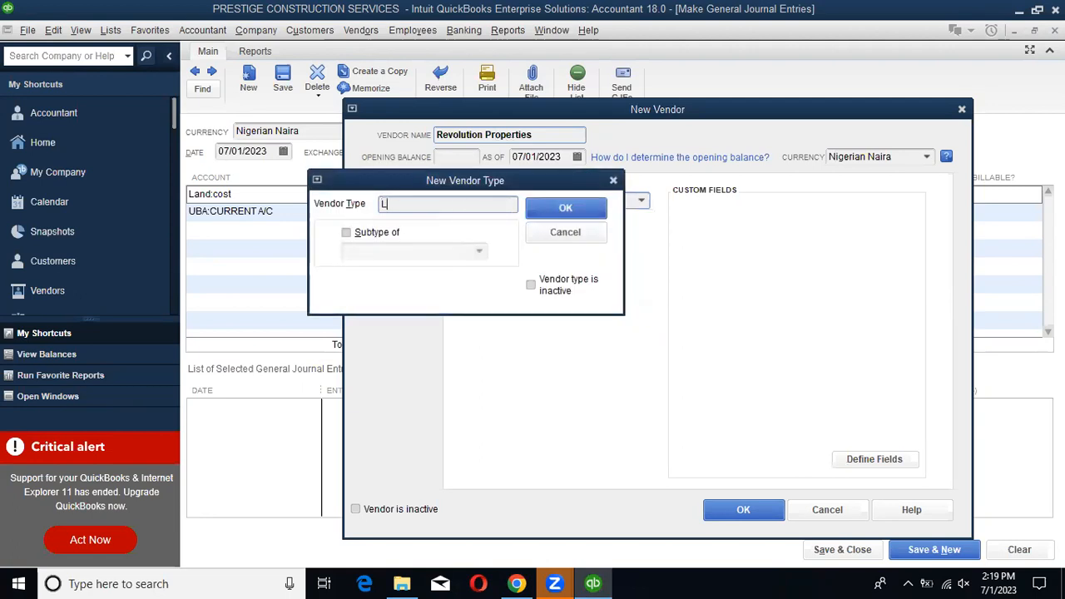
pyautogui.write('and')
pyautogui.write('F')
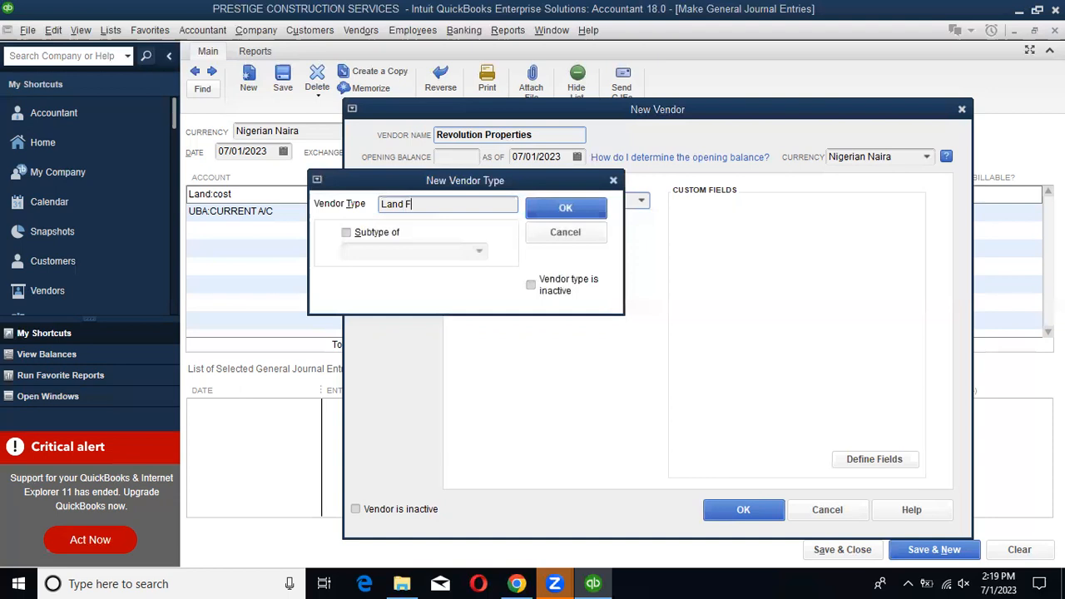
pyautogui.write('irm')
pyautogui.click(591, 208)
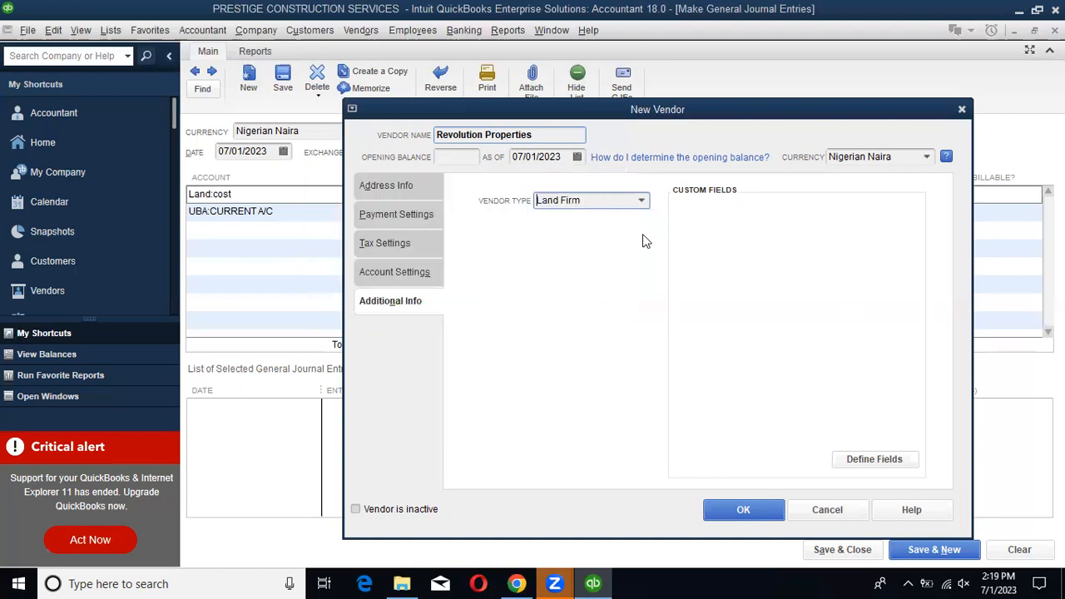
pyautogui.click(725, 511)
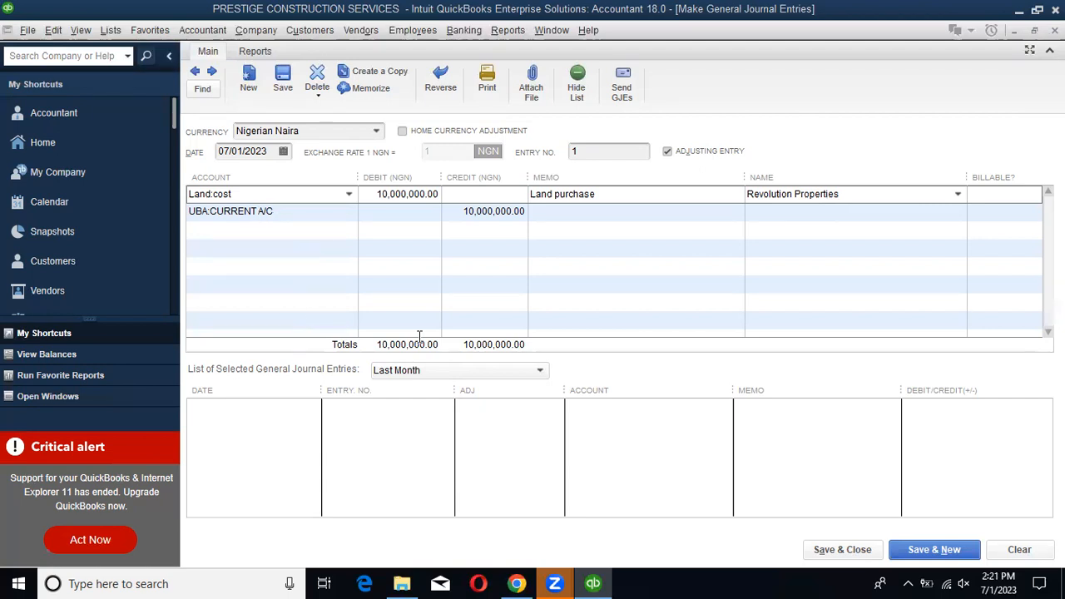
pyautogui.click(197, 32)
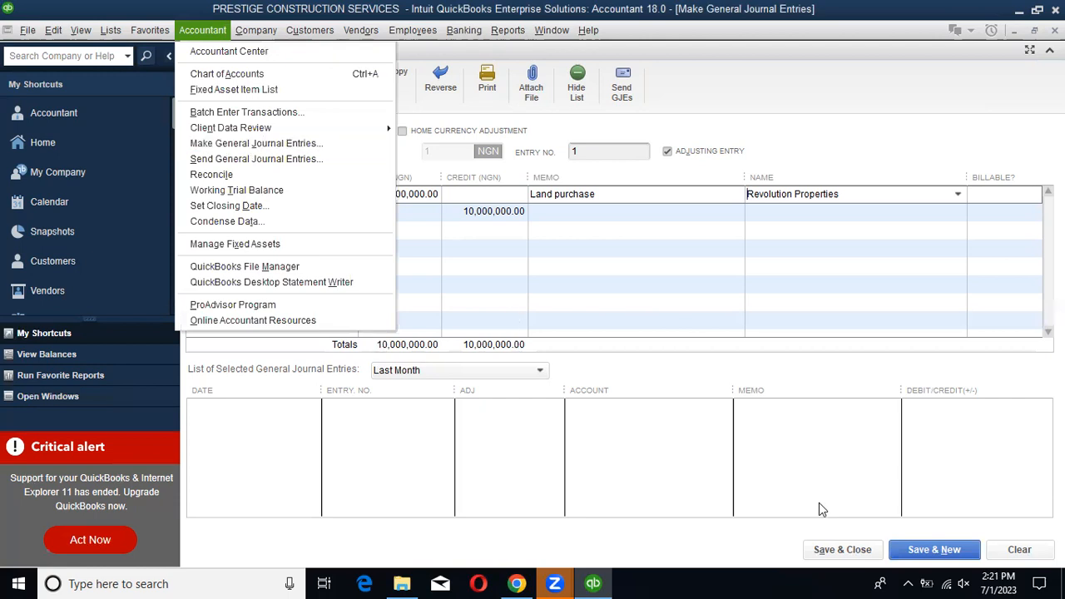
pyautogui.click(837, 136)
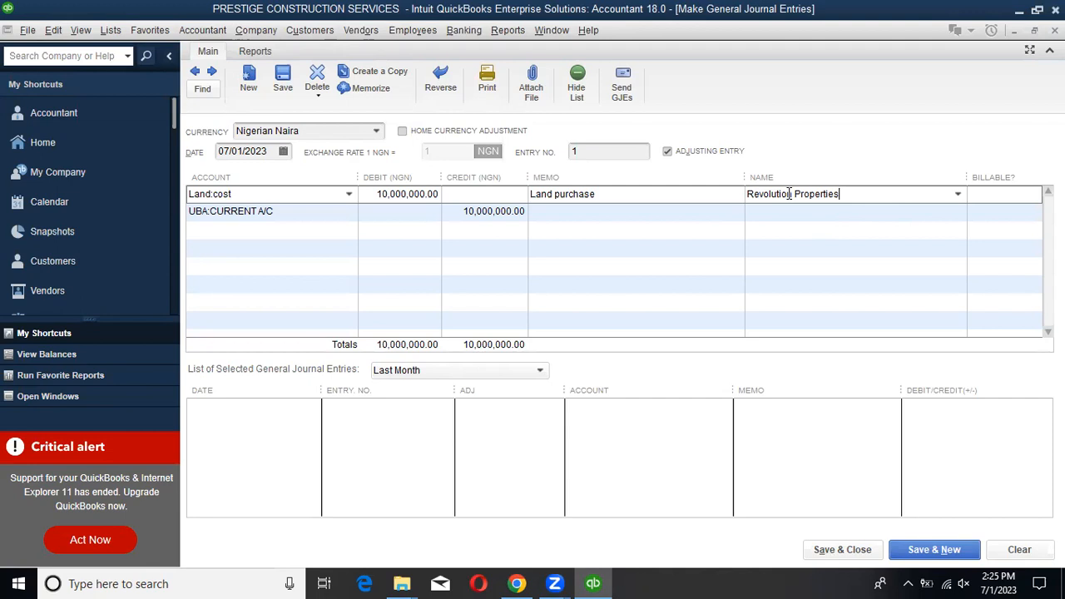
pyautogui.click(958, 196)
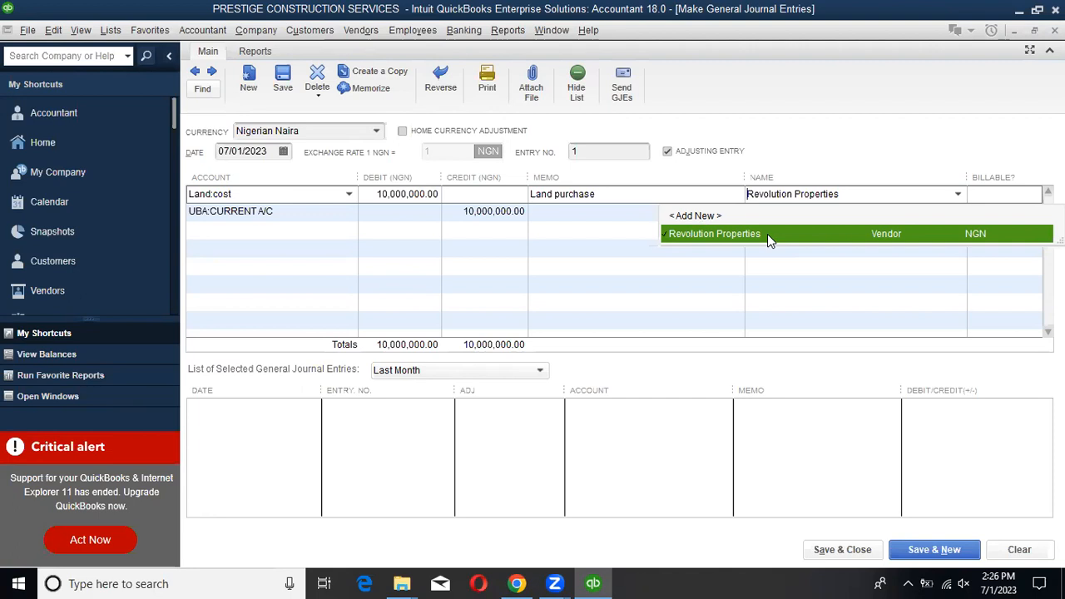
pyautogui.click(966, 134)
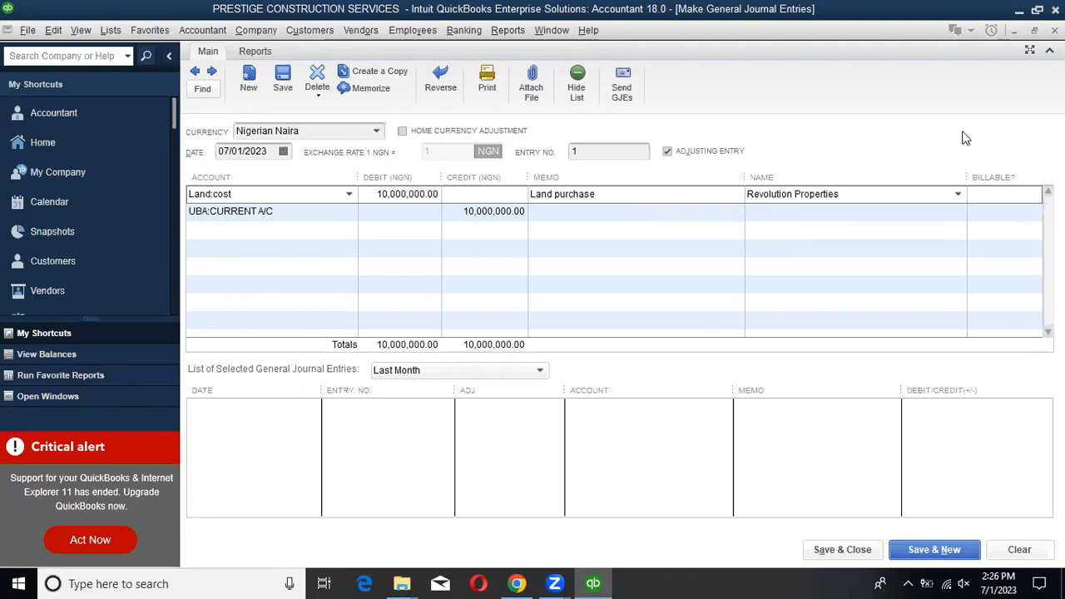
# Try marking the Land:cost line as billable and clear the mark again.
pyautogui.click(1001, 188)
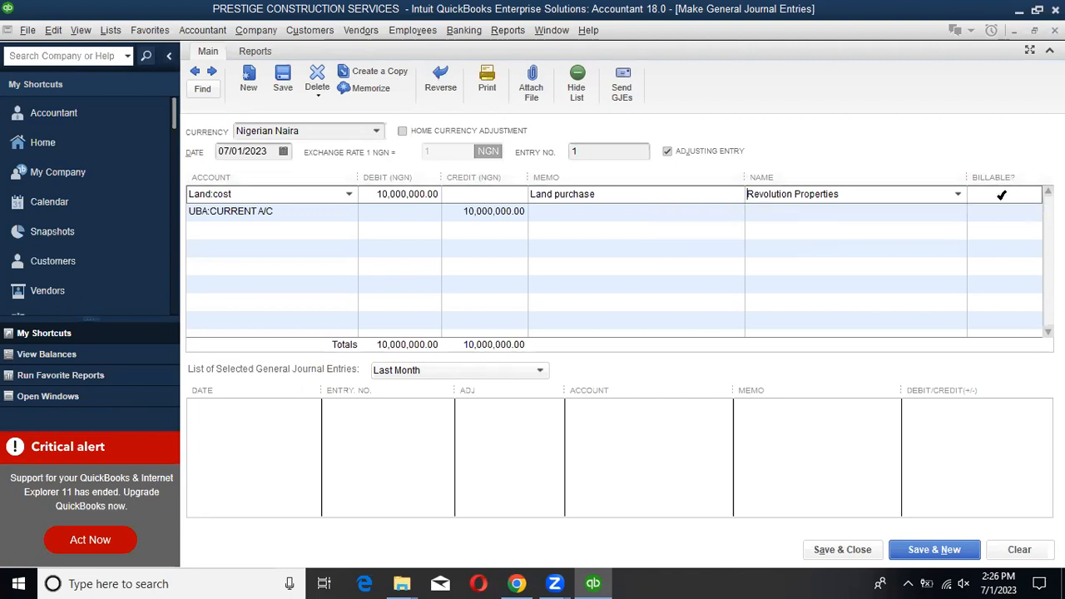
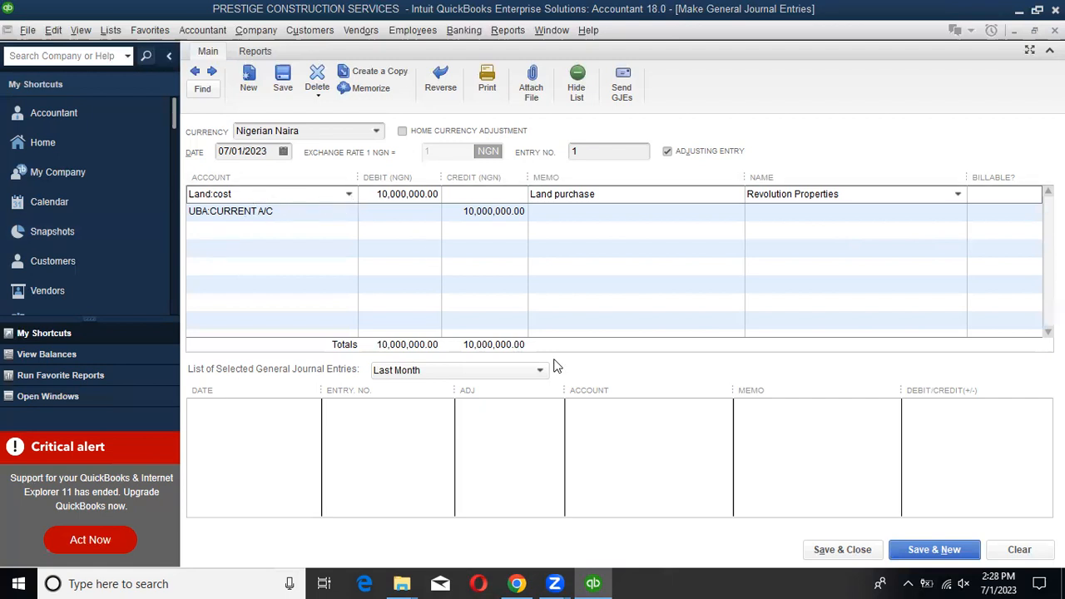
pyautogui.click(1001, 193)
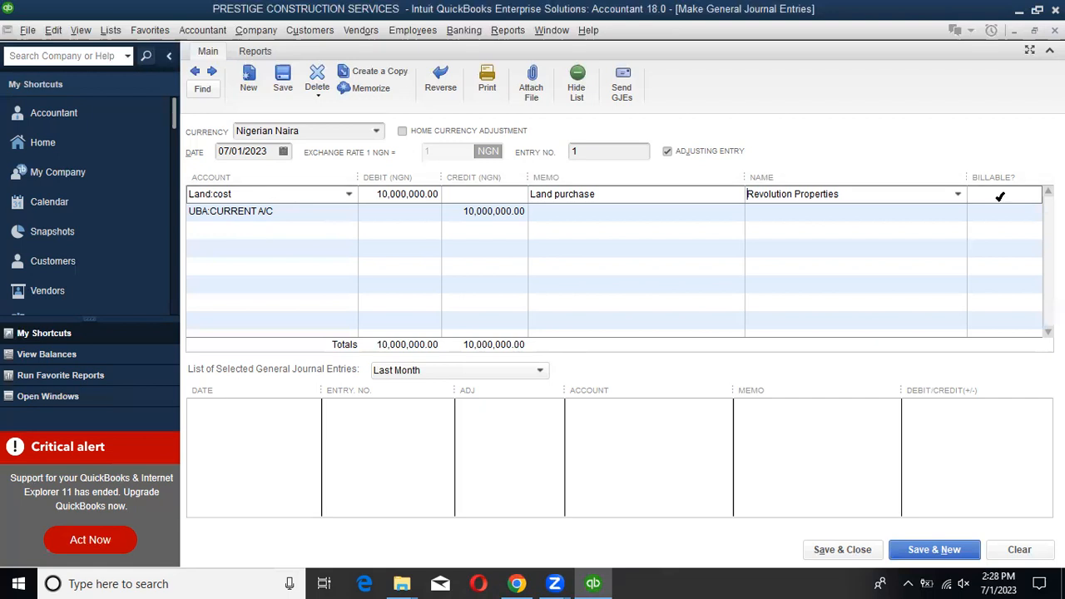
pyautogui.click(1001, 193)
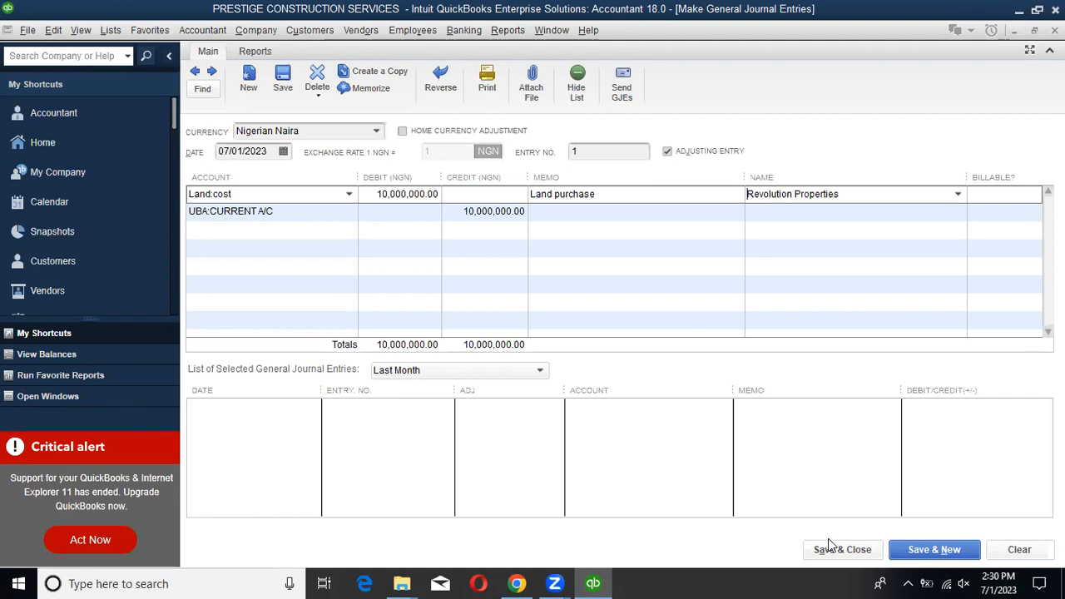
# Open the journal entry's attachments, look through the computer's documents for a file to attach, and close without attaching any.
pyautogui.click(537, 90)
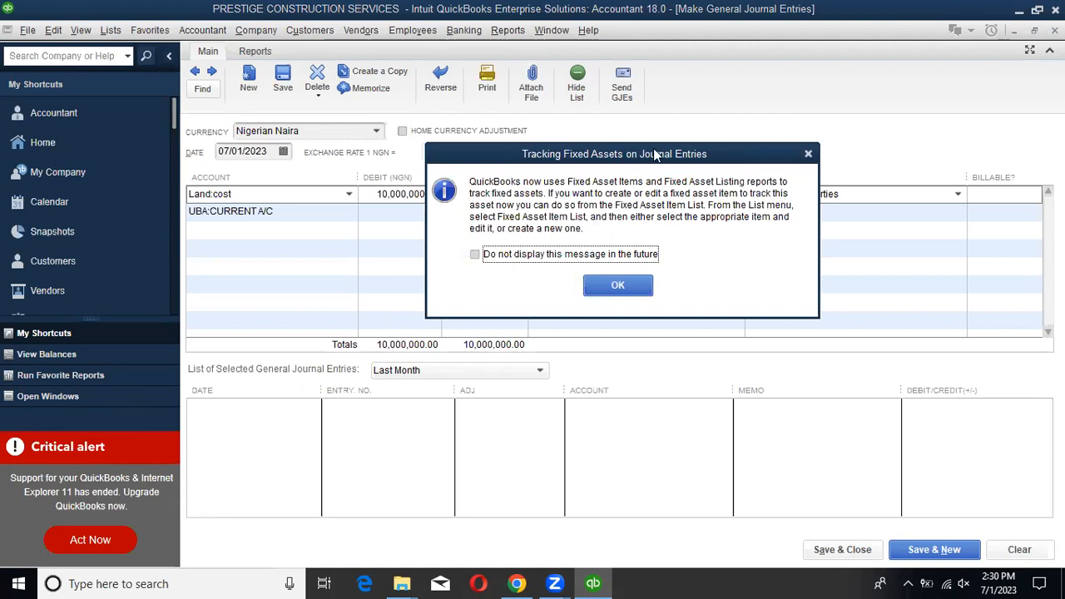
pyautogui.press('Return')
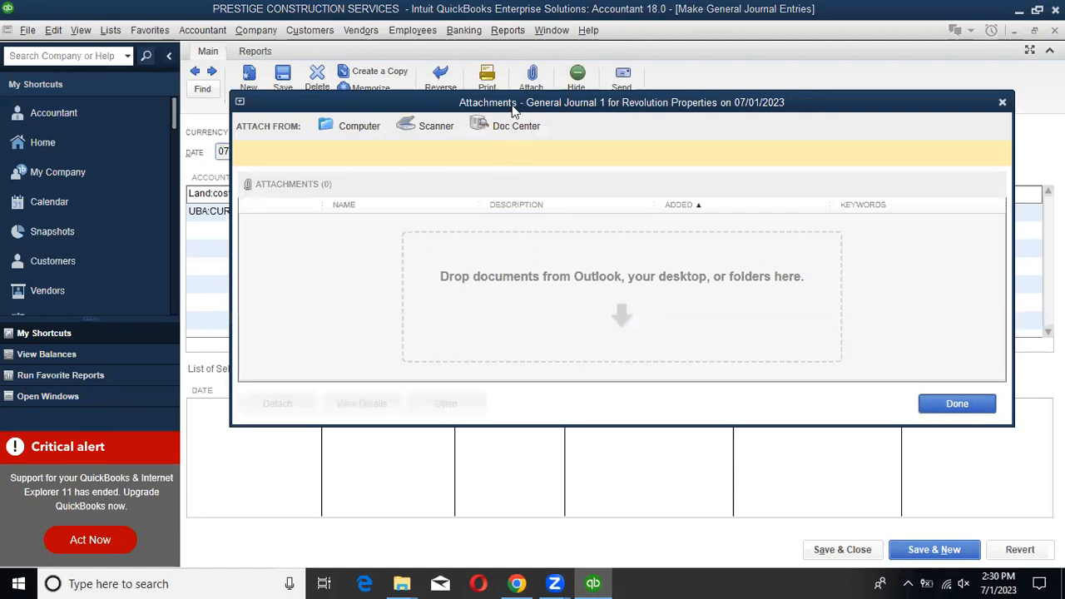
pyautogui.moveTo(514, 111); pyautogui.dragTo(523, 156)
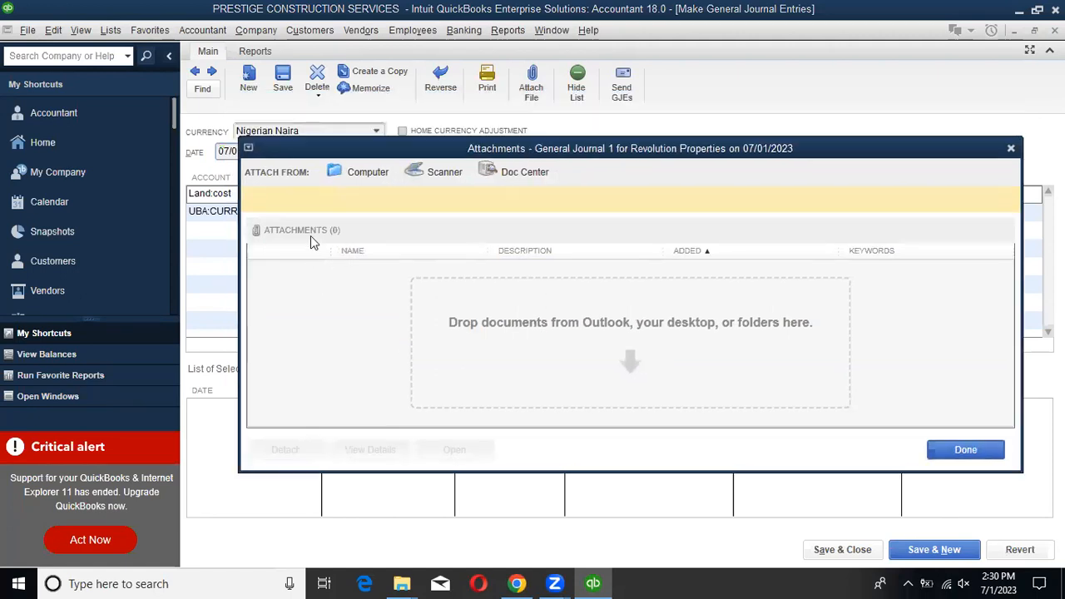
pyautogui.click(362, 171)
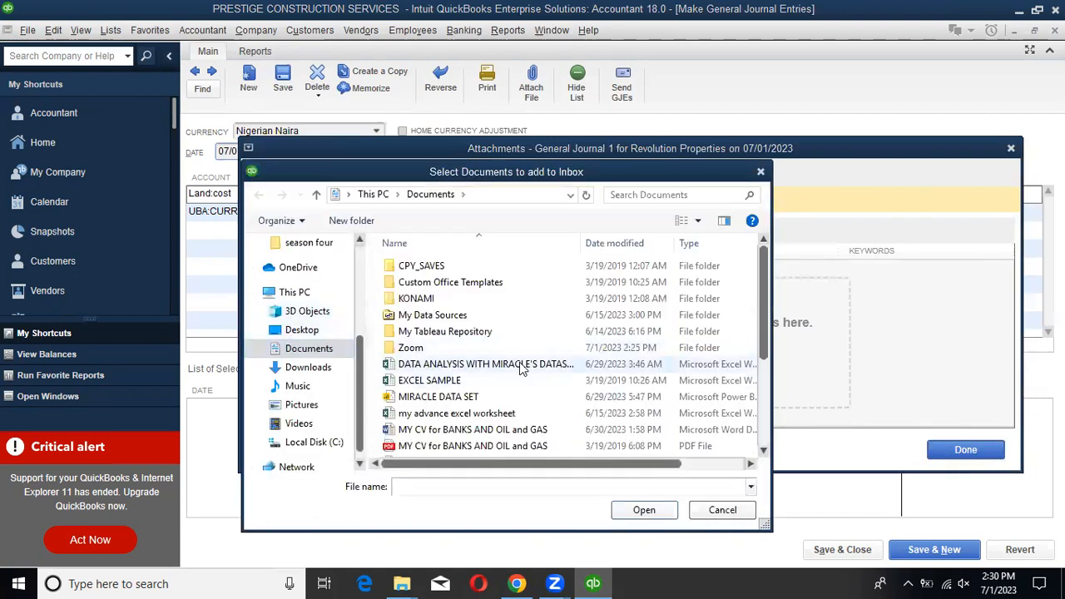
pyautogui.click(761, 172)
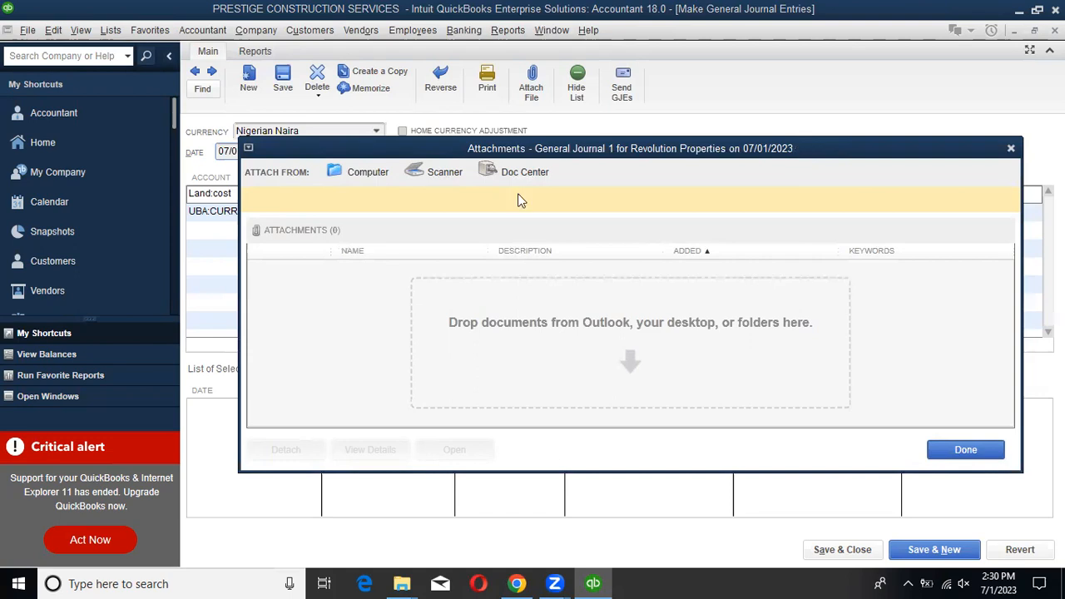
pyautogui.moveTo(517, 199); pyautogui.dragTo(649, 122)
pyautogui.moveTo(775, 127); pyautogui.dragTo(628, 168)
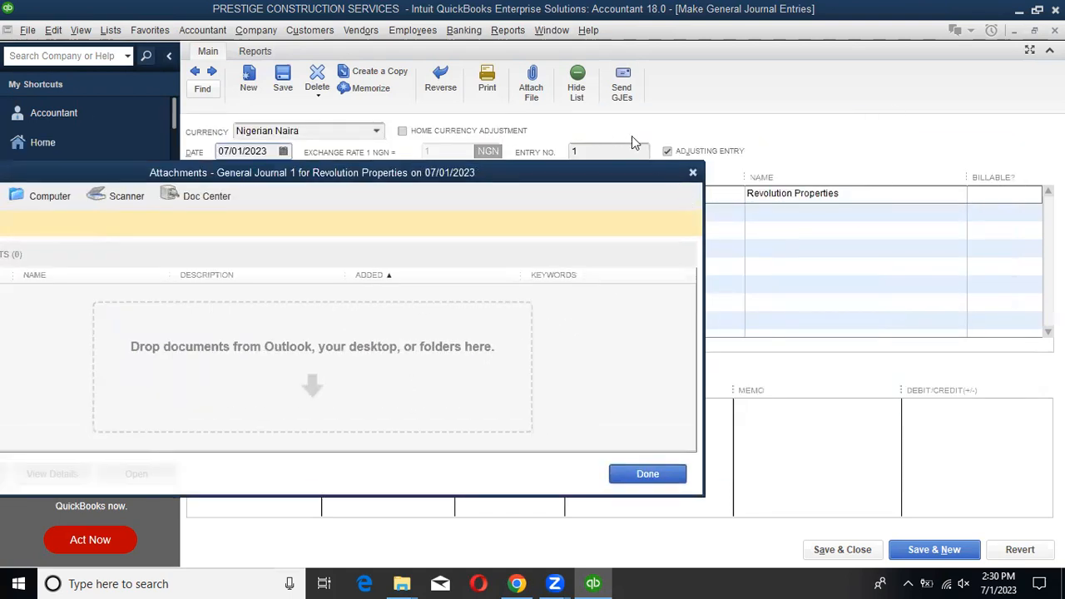
pyautogui.click(693, 176)
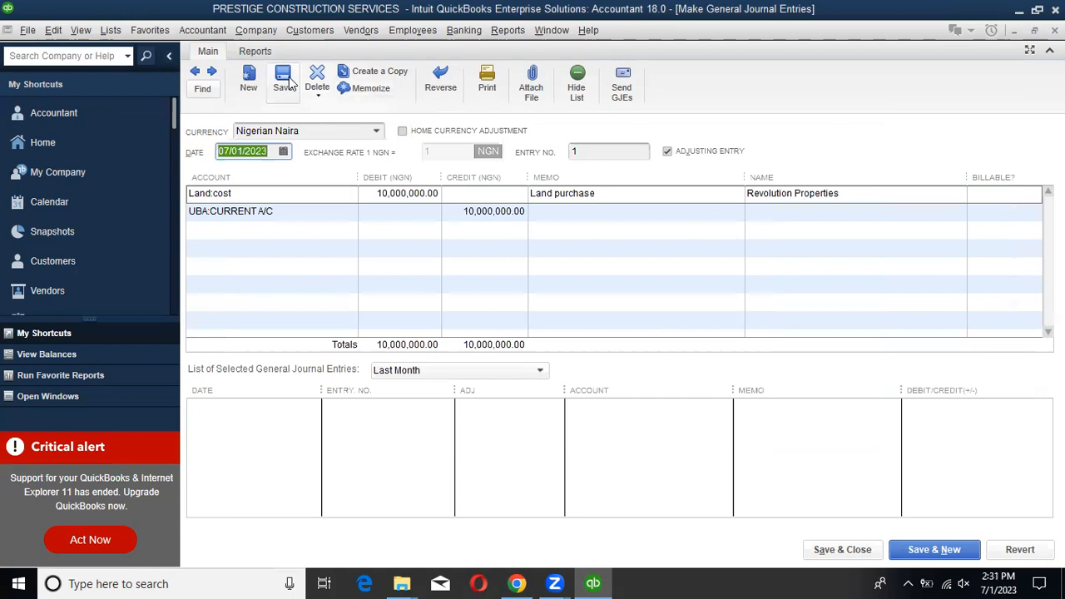
# Save and close the land purchase journal entry, and select the Land account in the chart of accounts.
pyautogui.click(284, 88)
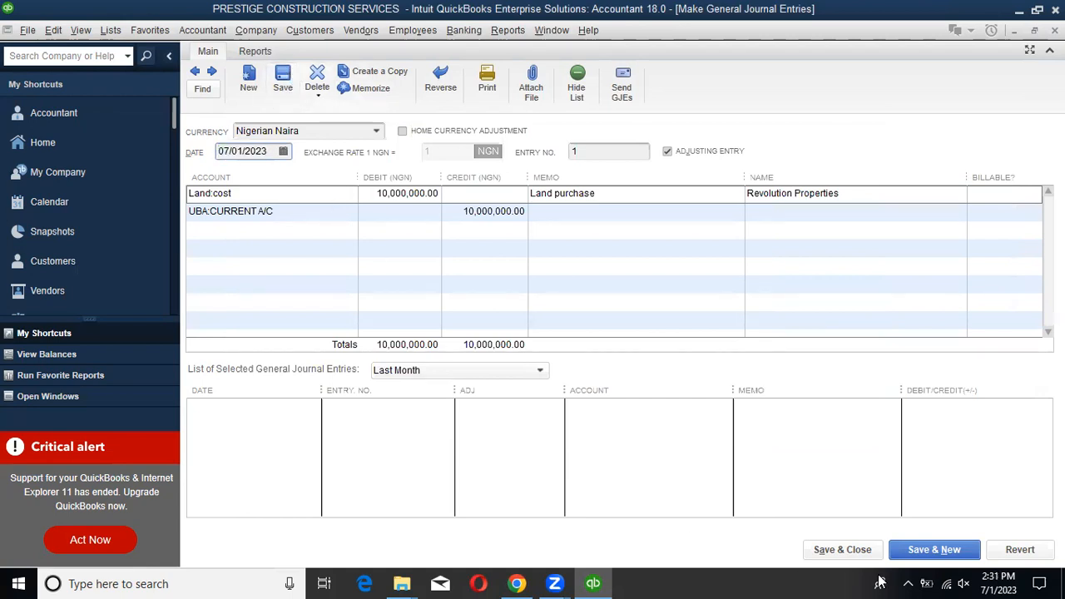
pyautogui.click(841, 548)
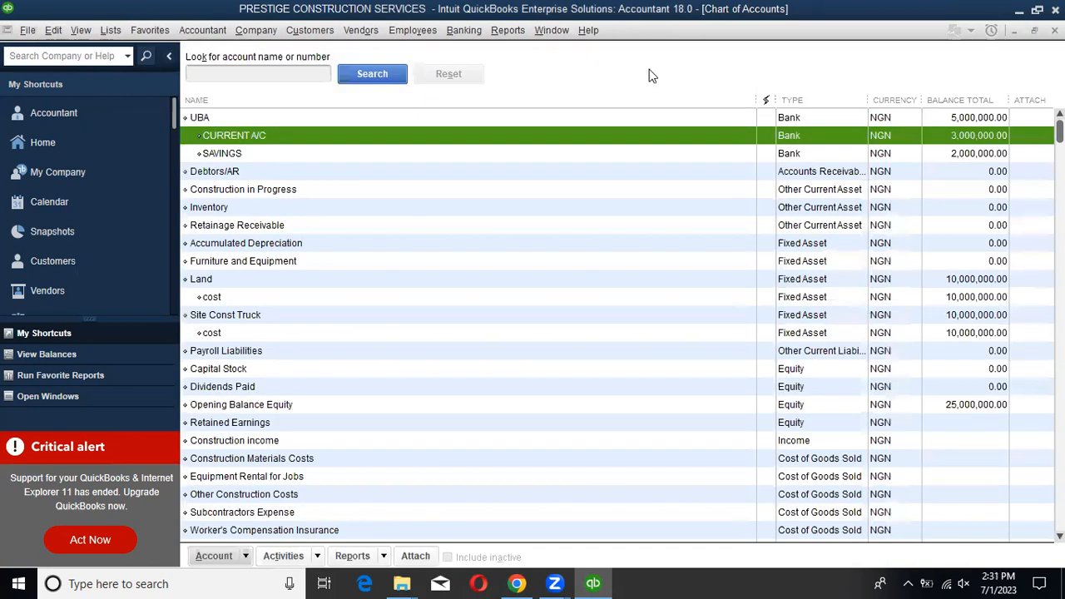
pyautogui.click(257, 281)
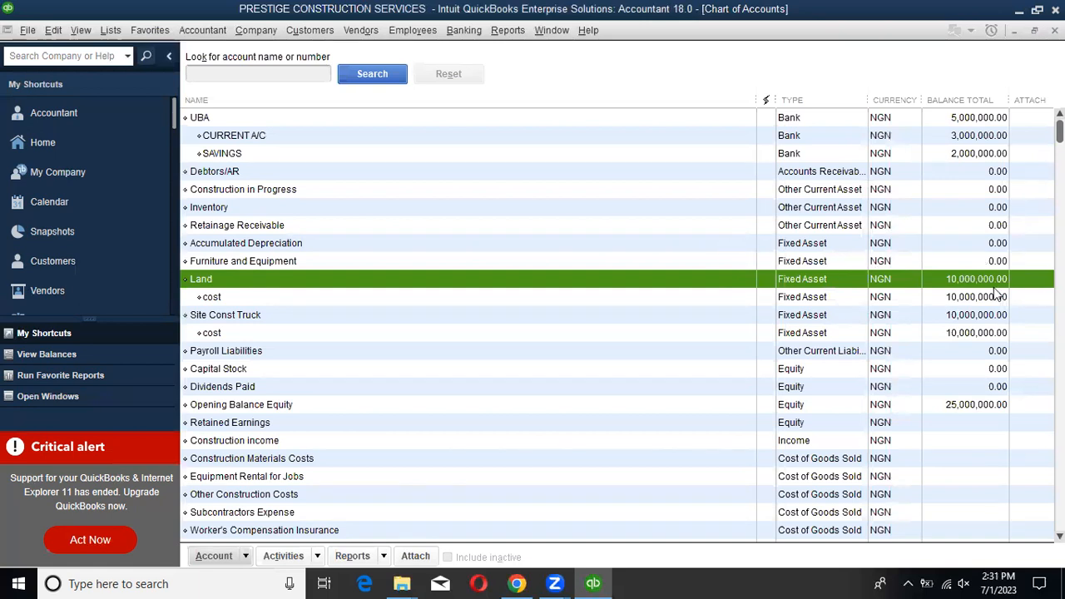
# Compare the balances of Land and its cost subaccount, and examine the UBA CURRENT A/C balance.
pyautogui.click(943, 298)
pyautogui.click(945, 283)
pyautogui.click(950, 297)
pyautogui.click(952, 283)
pyautogui.click(951, 299)
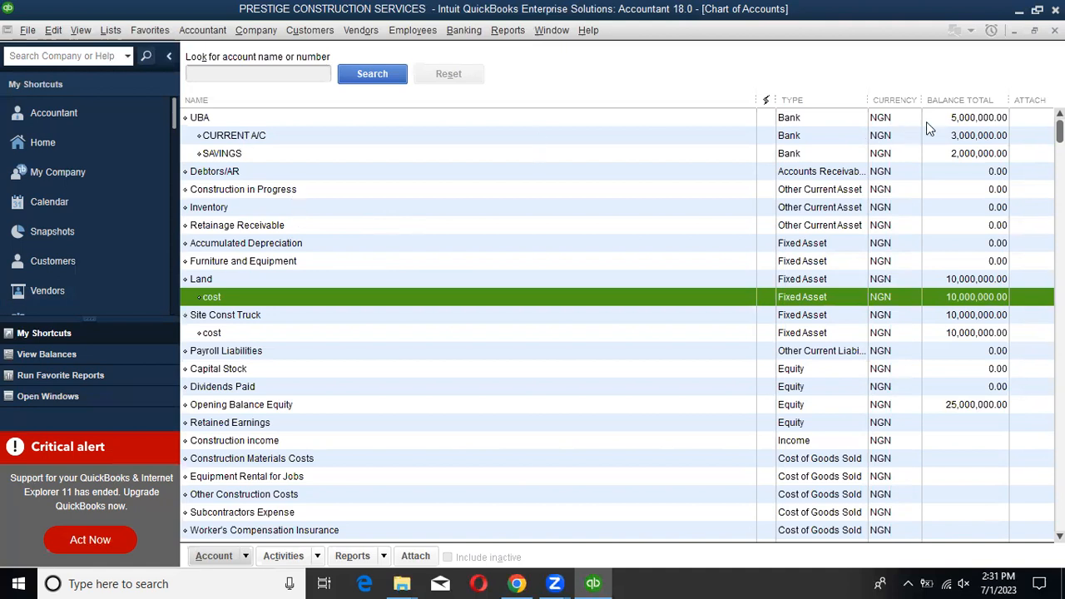
pyautogui.click(973, 137)
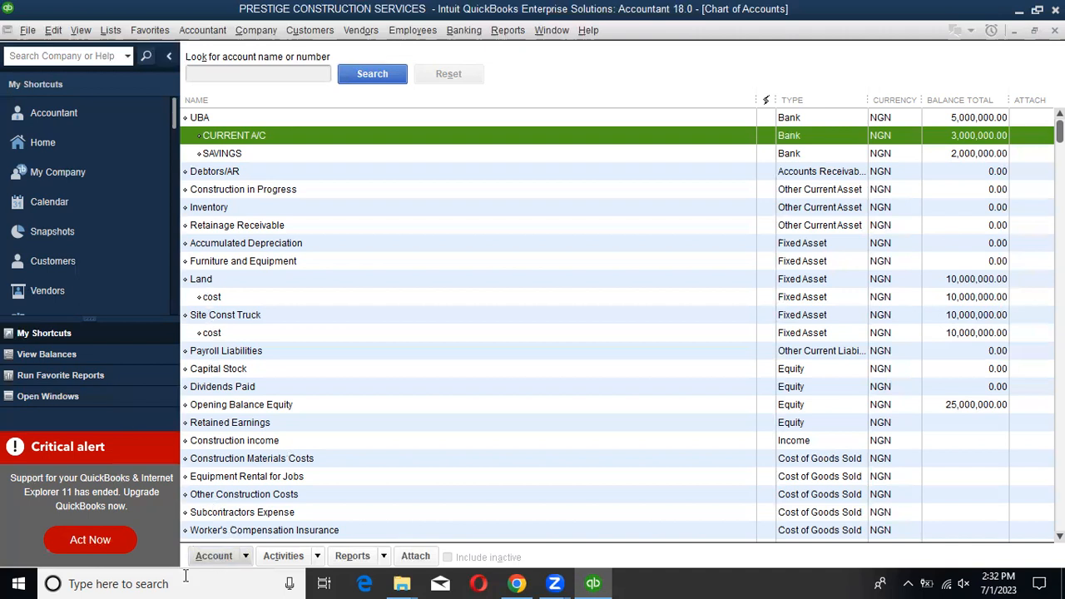
# Start a new Fixed Asset account named legal fees and make it a subaccount of Land.
pyautogui.click(214, 555)
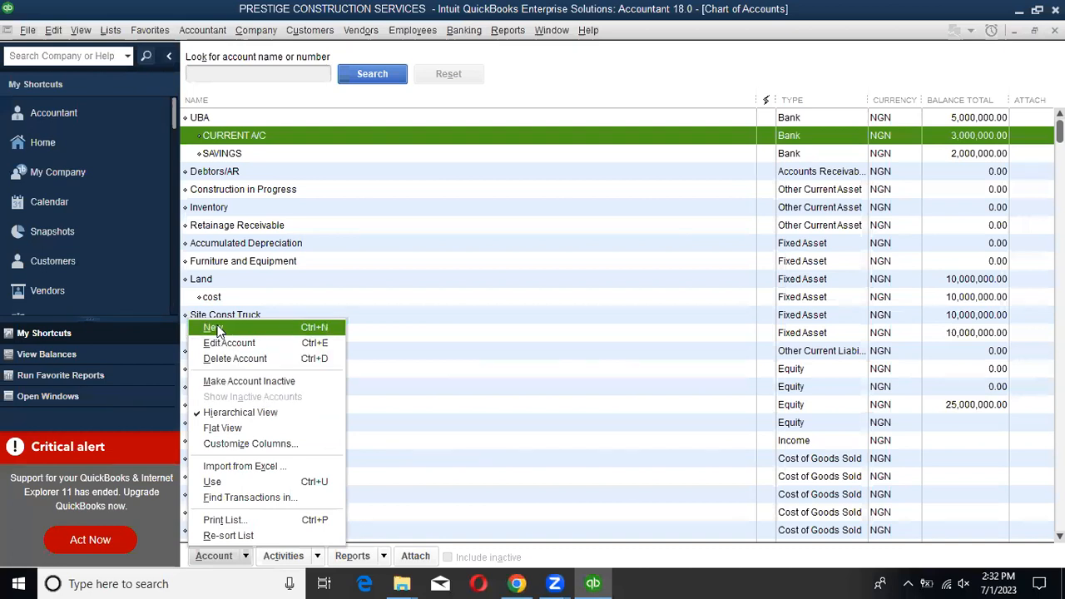
pyautogui.click(214, 329)
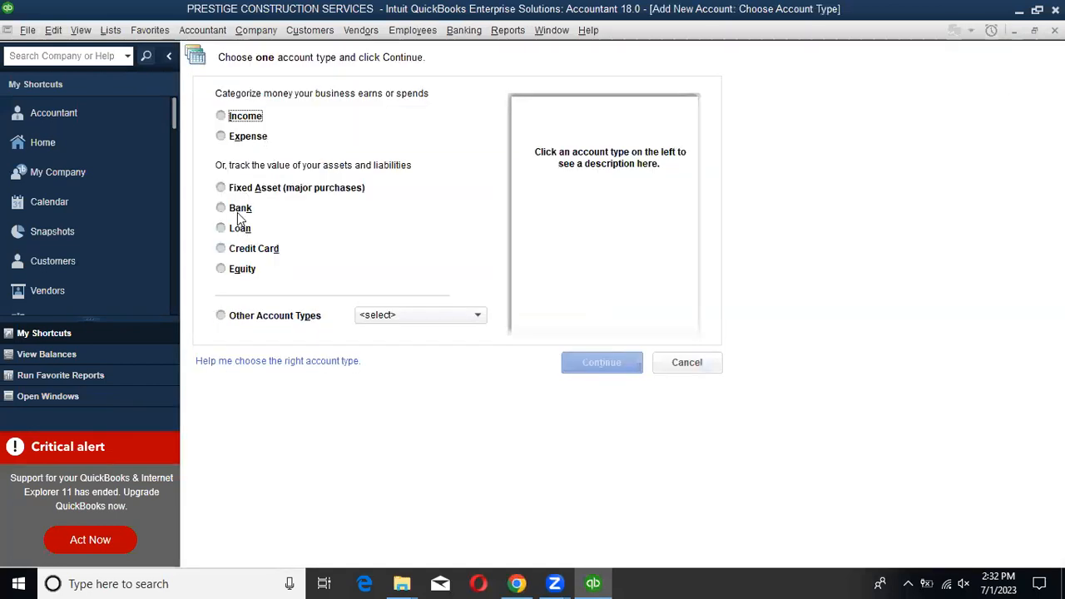
pyautogui.click(240, 190)
pyautogui.click(569, 353)
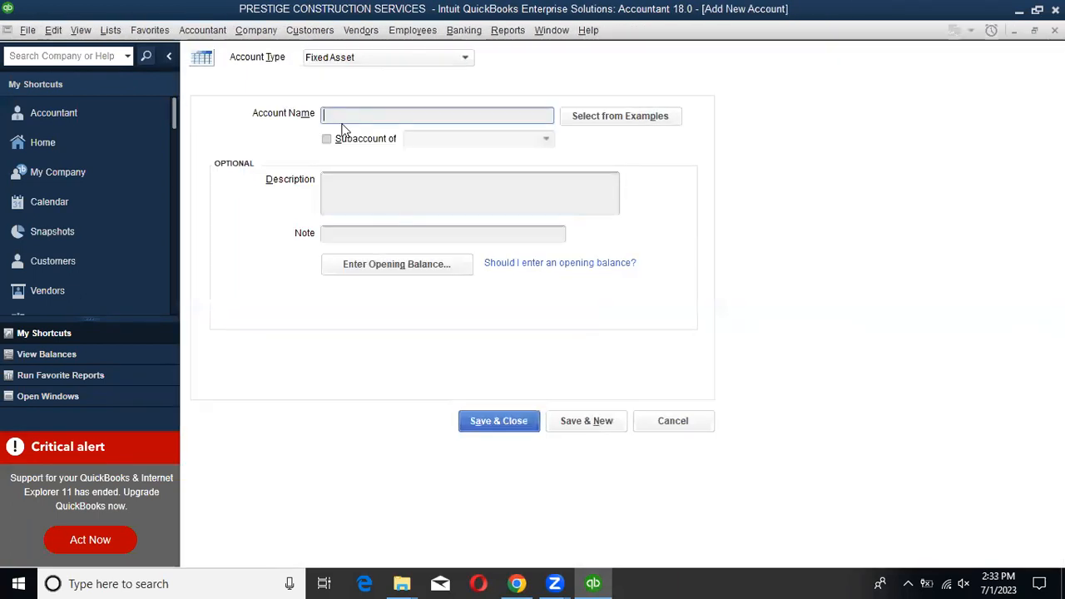
pyautogui.write('legal fees')
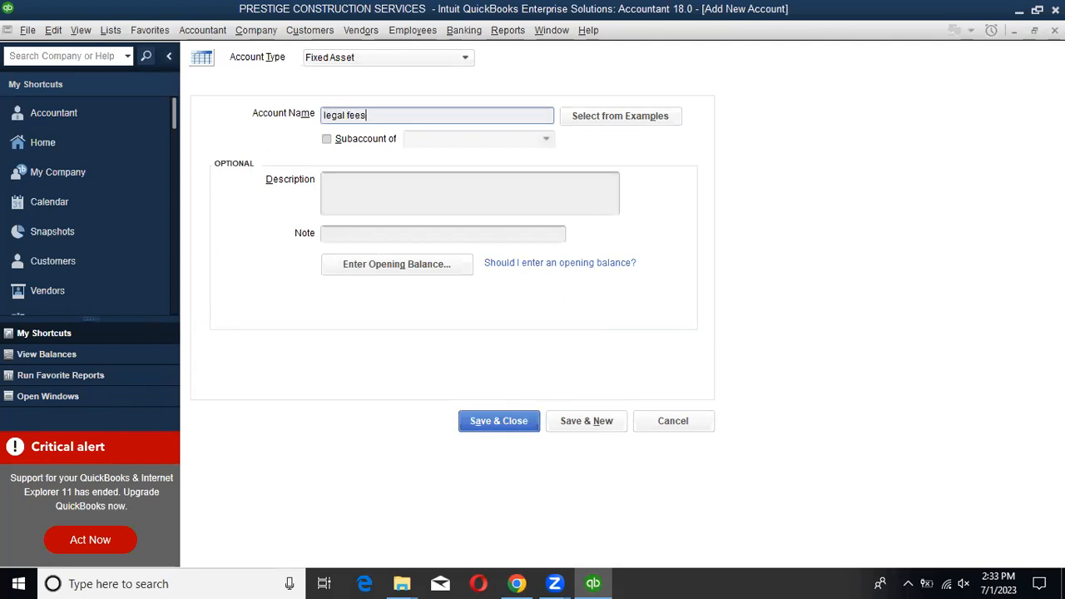
pyautogui.click(373, 138)
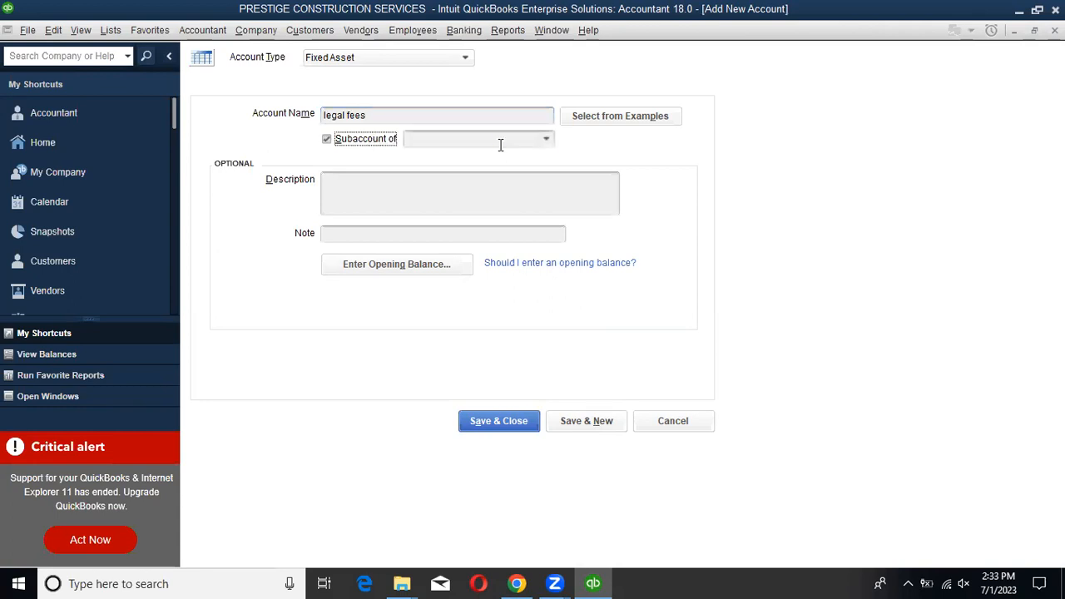
pyautogui.click(500, 143)
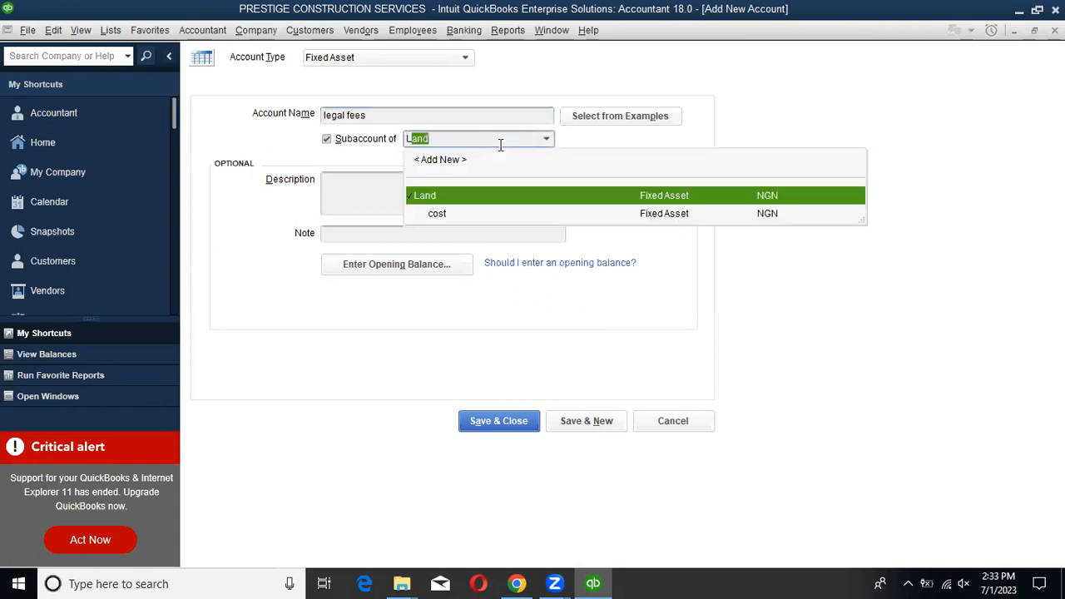
pyautogui.click(453, 197)
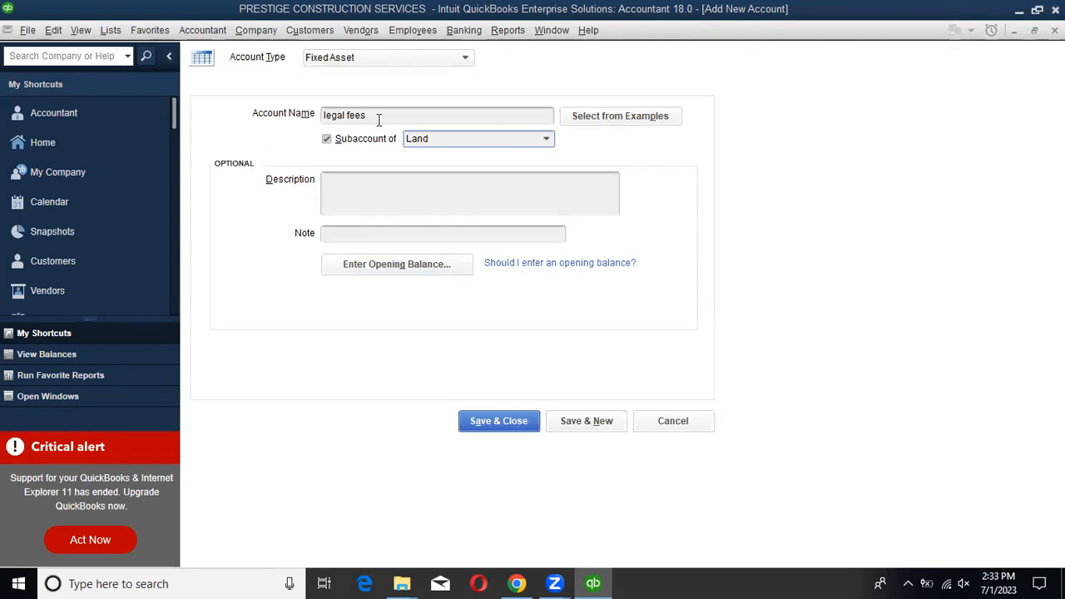
# Give legal fees an opening balance of 10,000.00 as of 07/01/2023, save and close the account, and select Land in the chart of accounts.
pyautogui.click(390, 266)
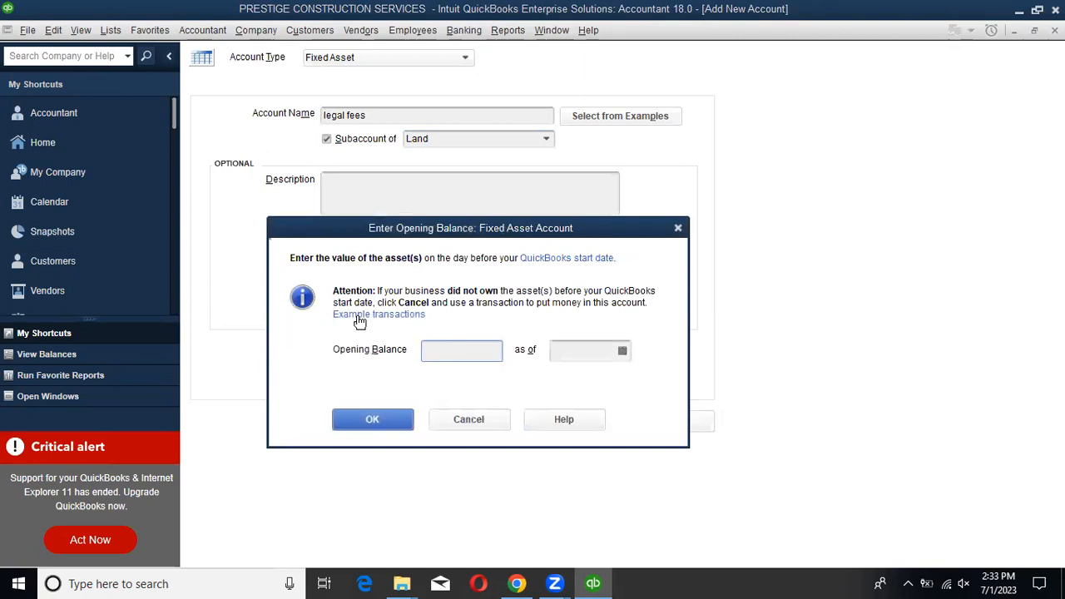
pyautogui.write('10000')
pyautogui.click(622, 351)
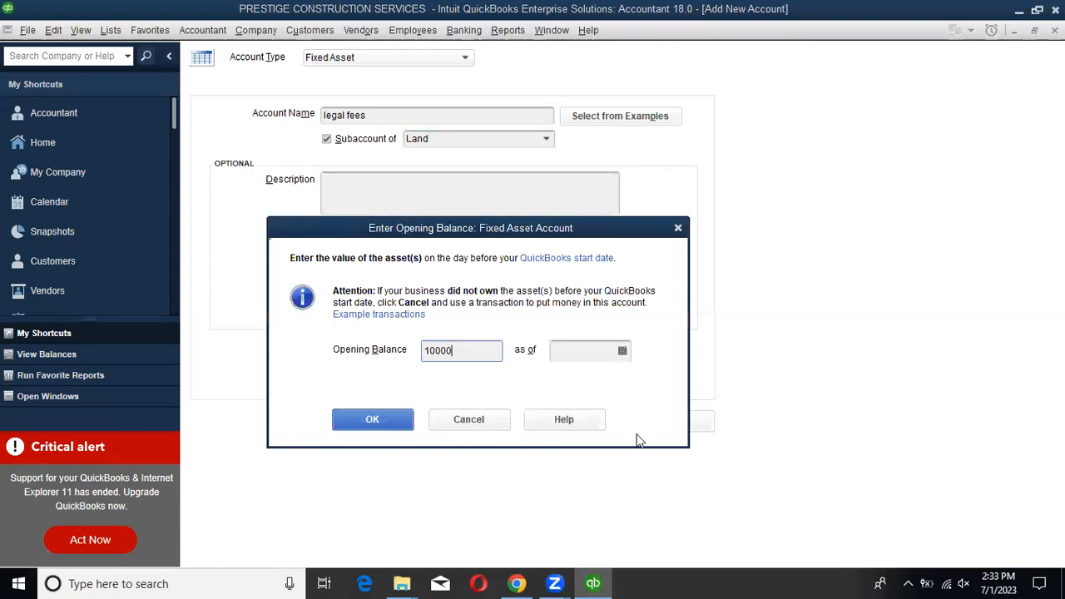
pyautogui.click(675, 427)
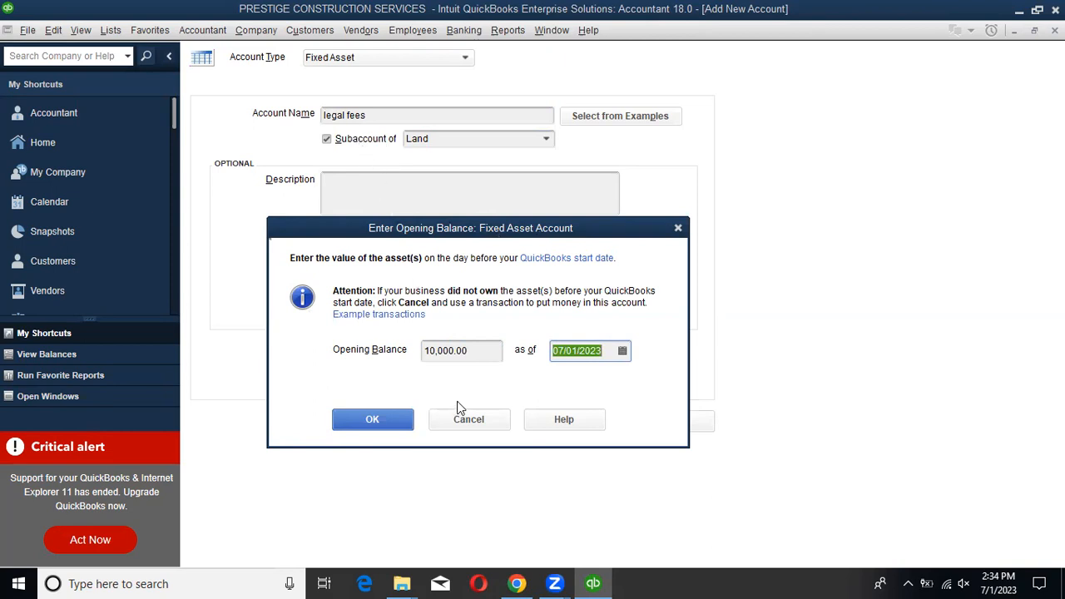
pyautogui.click(403, 419)
pyautogui.click(507, 418)
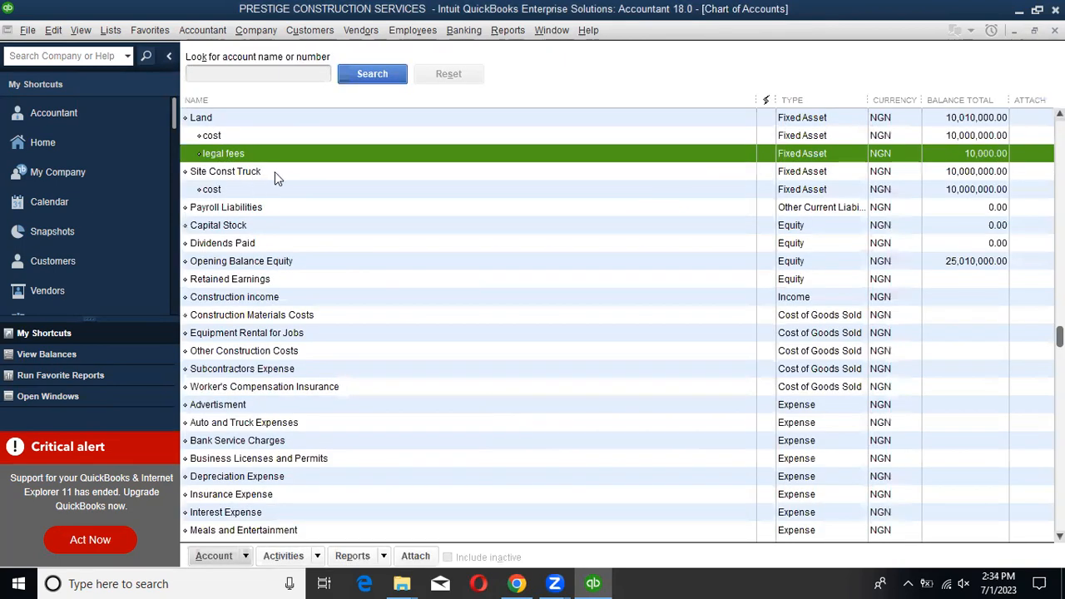
pyautogui.scroll(2, 275, 173)
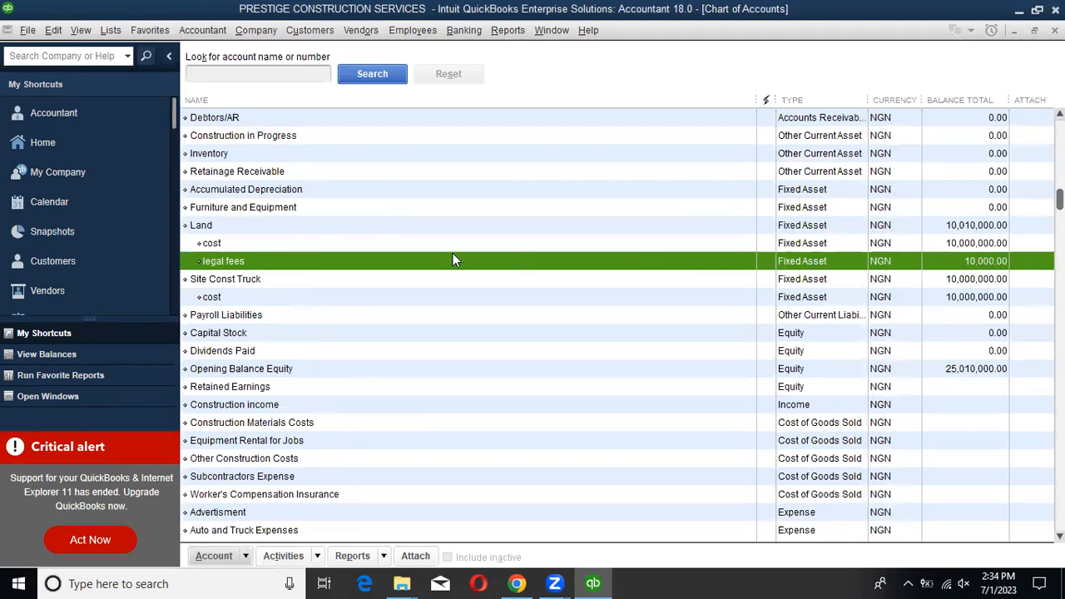
pyautogui.click(432, 226)
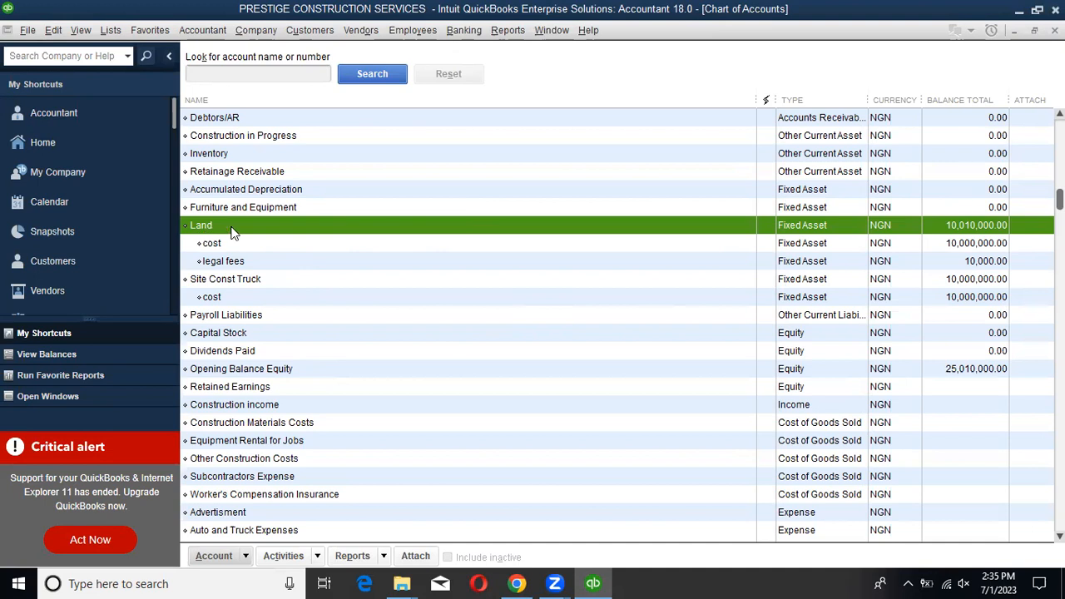
# Start a new Fixed Asset account named Land appreciation and make it a subaccount of Land.
pyautogui.click(218, 556)
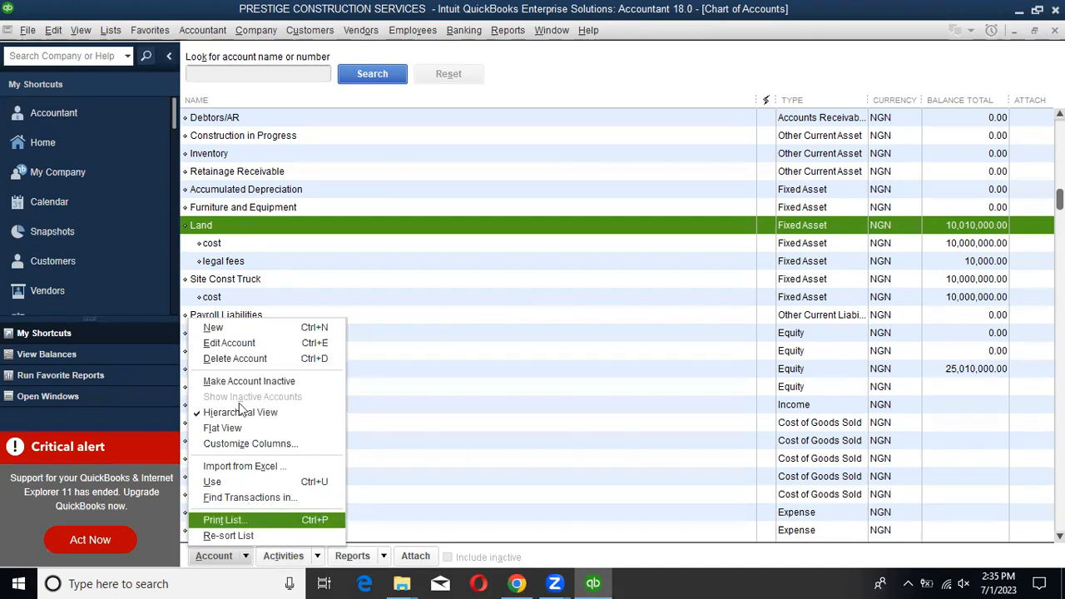
pyautogui.click(227, 329)
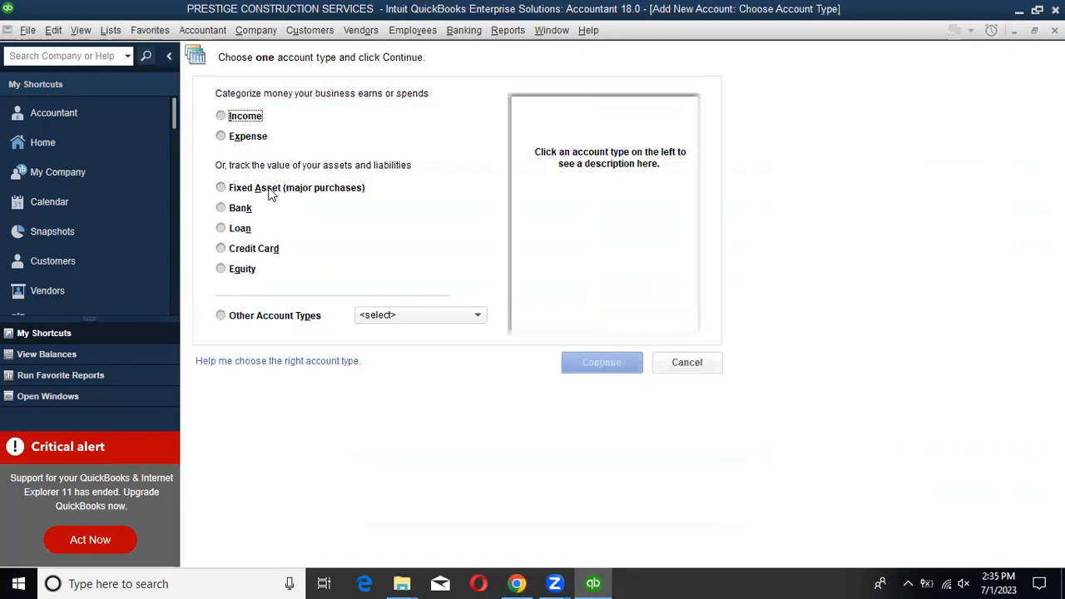
pyautogui.click(268, 192)
pyautogui.click(600, 363)
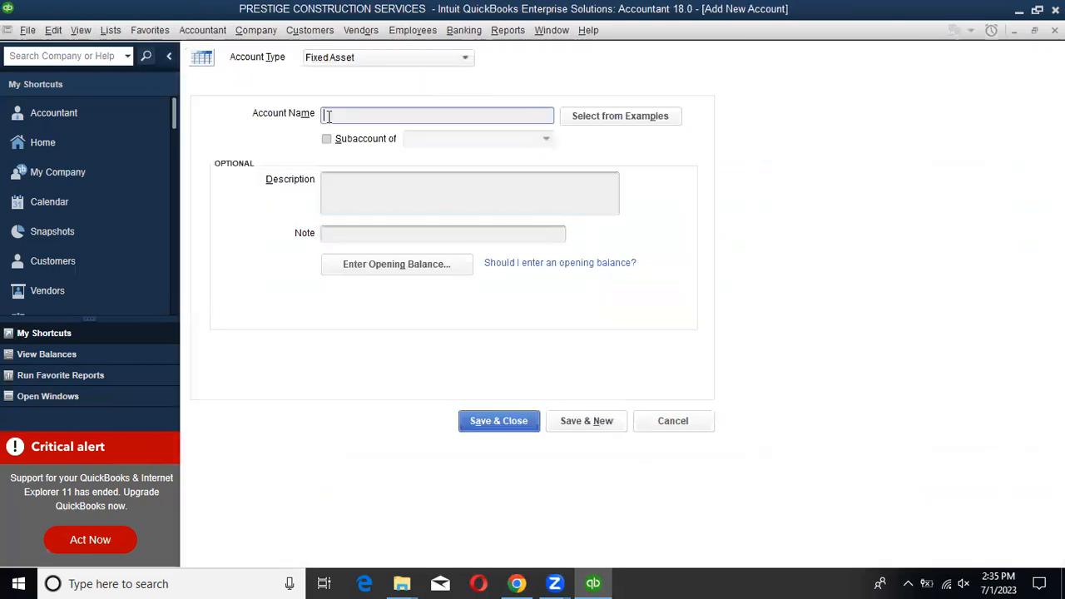
pyautogui.write('Land app')
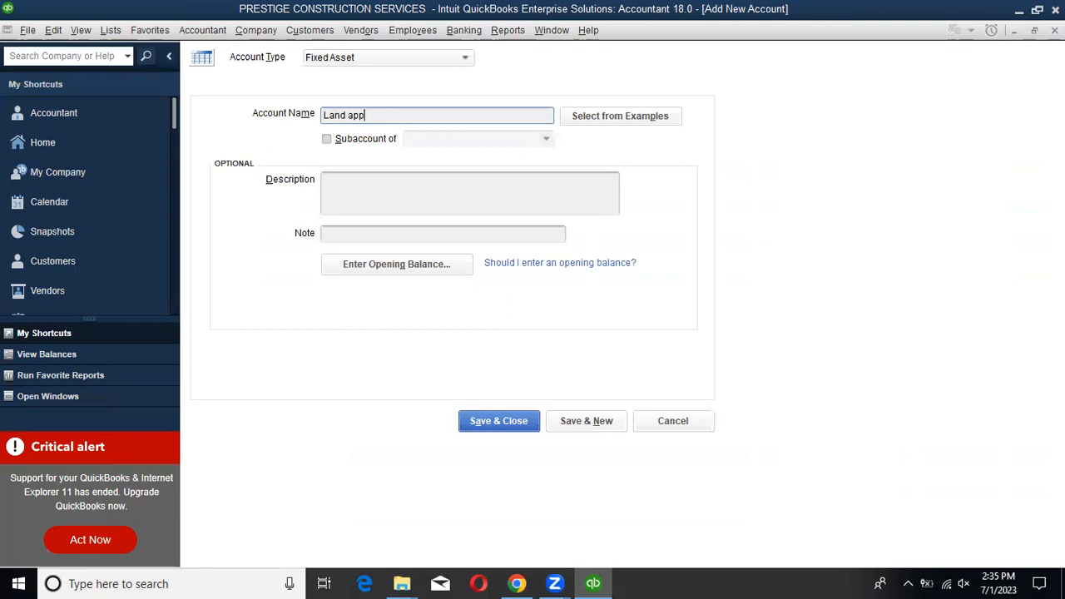
pyautogui.write('reciation')
pyautogui.click(370, 138)
pyautogui.click(472, 140)
pyautogui.write('Land')
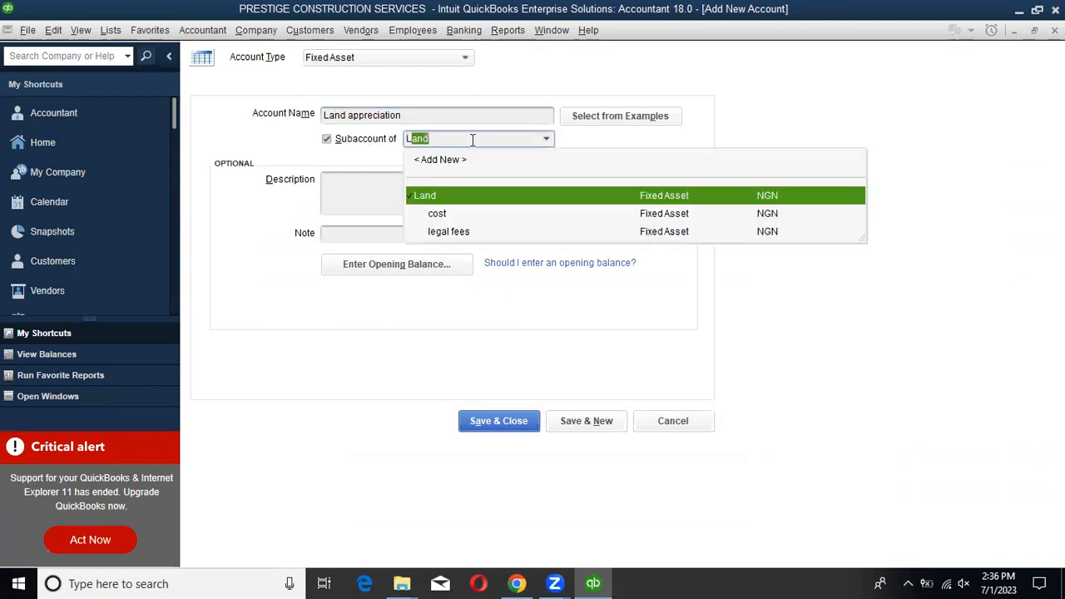
pyautogui.click(485, 200)
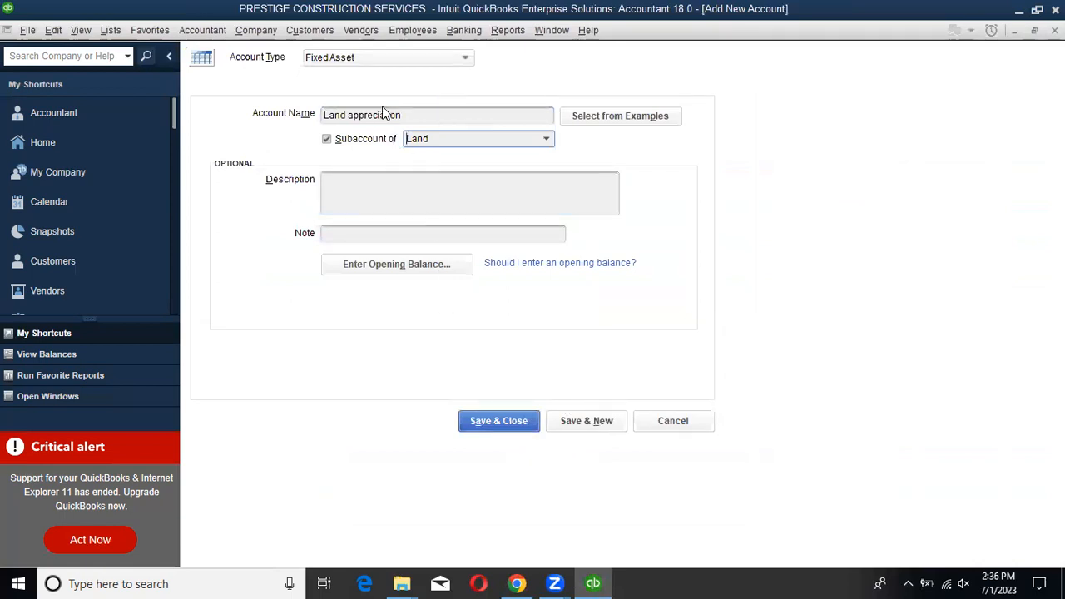
# Enter a dated opening balance of 15,000,000 for Land appreciation, and save and close the account.
pyautogui.click(406, 270)
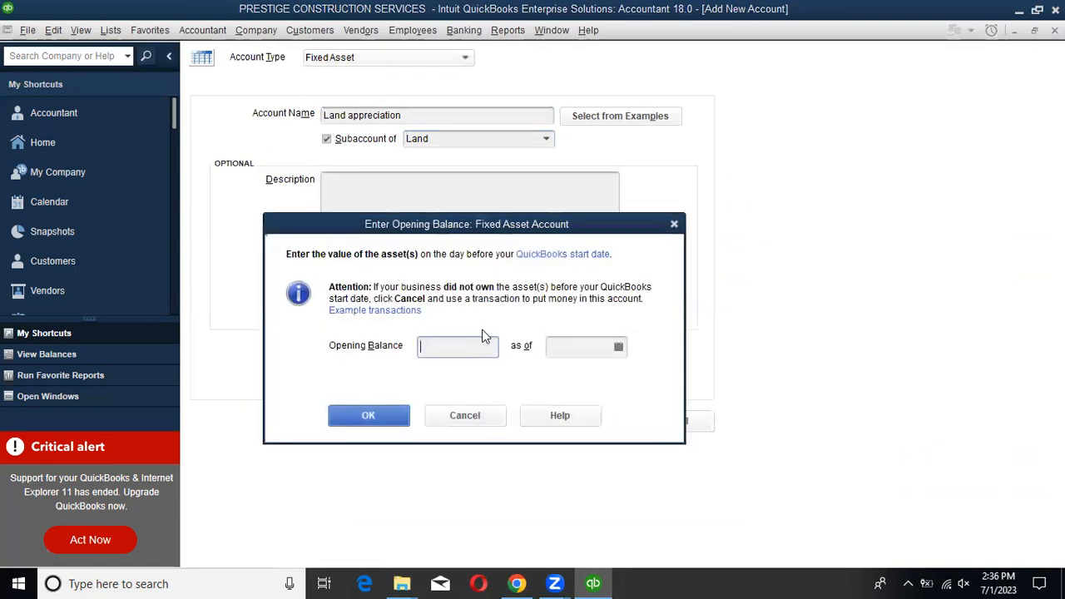
pyautogui.write('15')
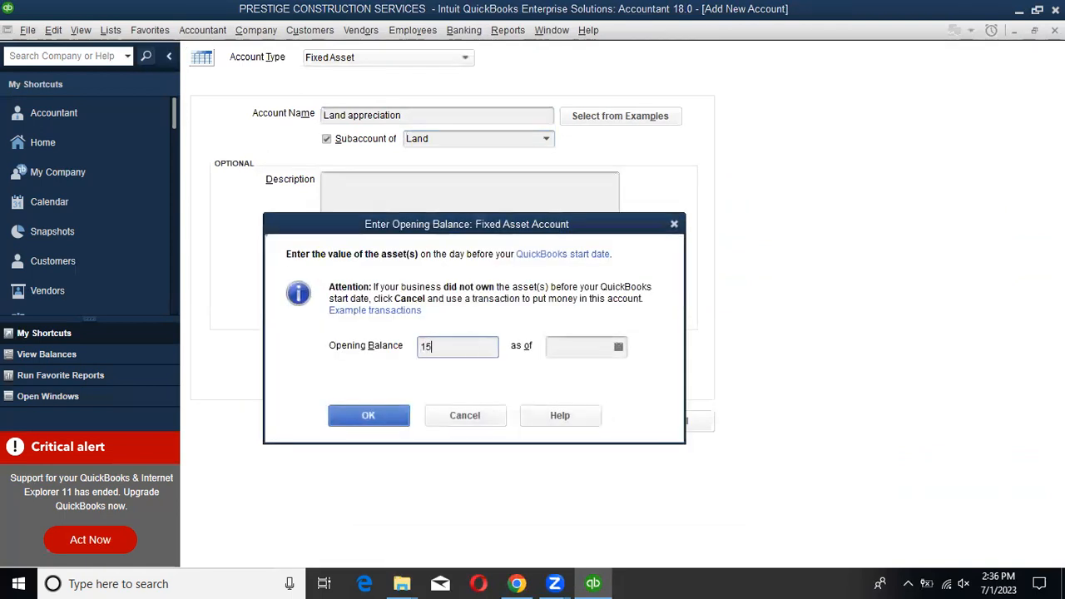
pyautogui.write('000000')
pyautogui.click(617, 346)
pyautogui.click(671, 423)
pyautogui.click(369, 414)
pyautogui.click(513, 424)
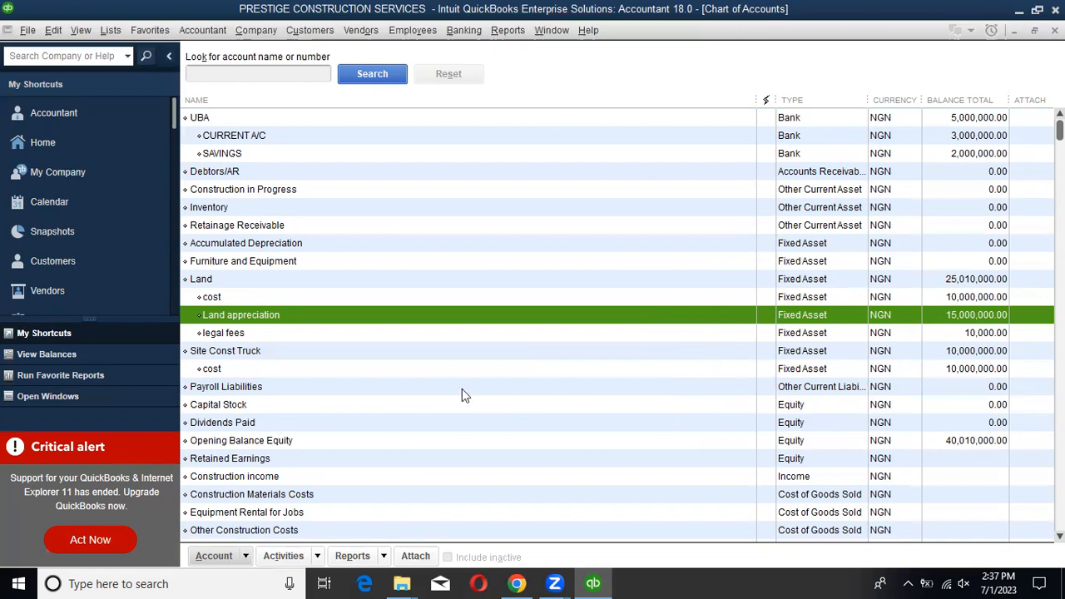
# Review the balances of Land and its cost and Land appreciation subaccounts in the chart of accounts.
pyautogui.click(223, 282)
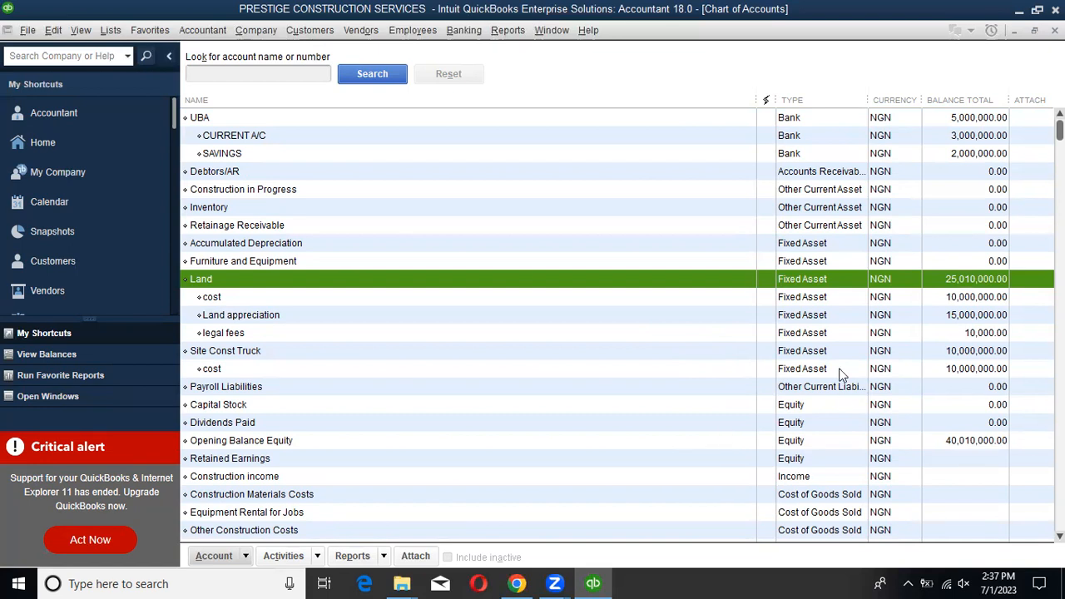
pyautogui.click(957, 316)
pyautogui.click(958, 303)
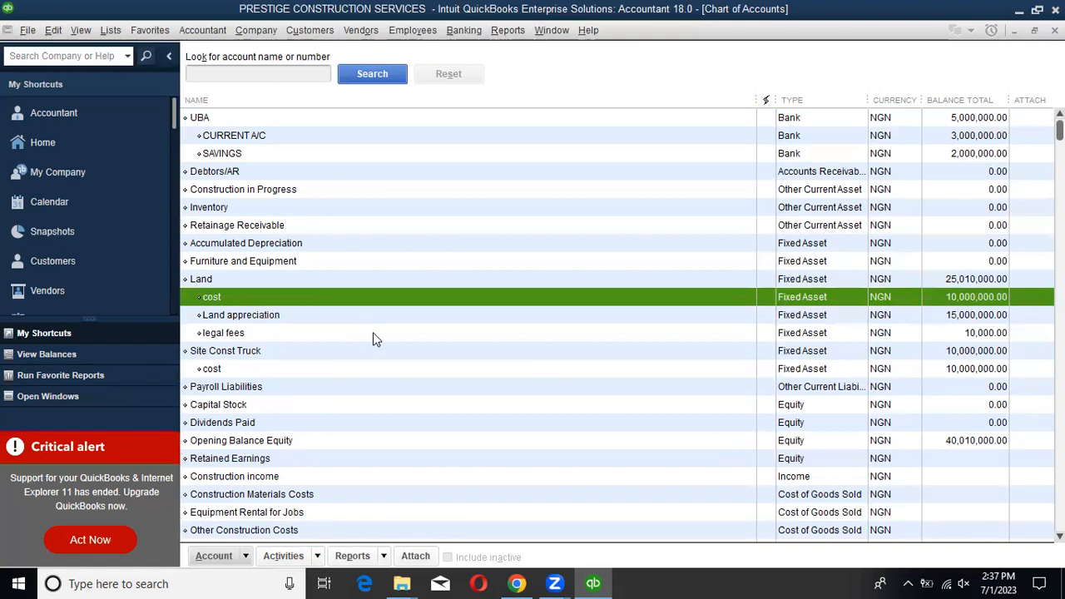
pyautogui.click(265, 316)
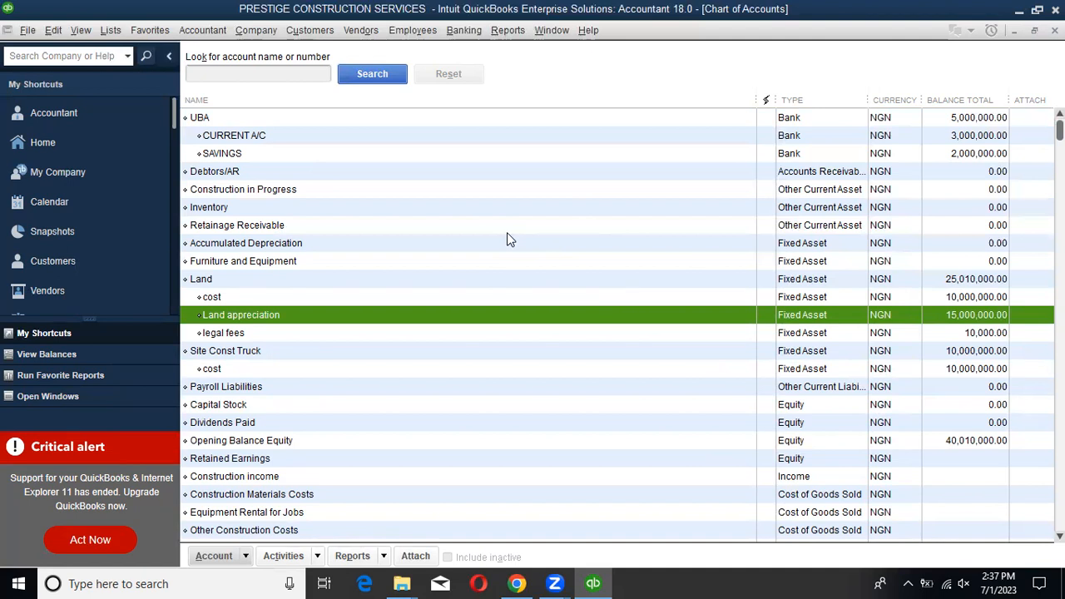
pyautogui.click(233, 298)
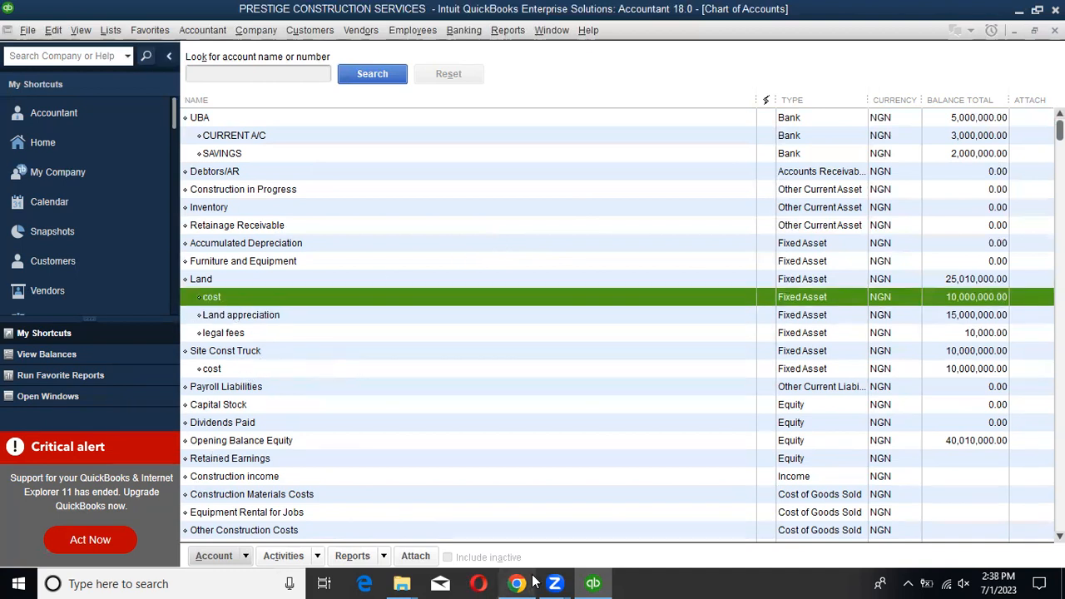
# Start a new account in the chart of accounts with the type Accounts Payable.
pyautogui.click(211, 555)
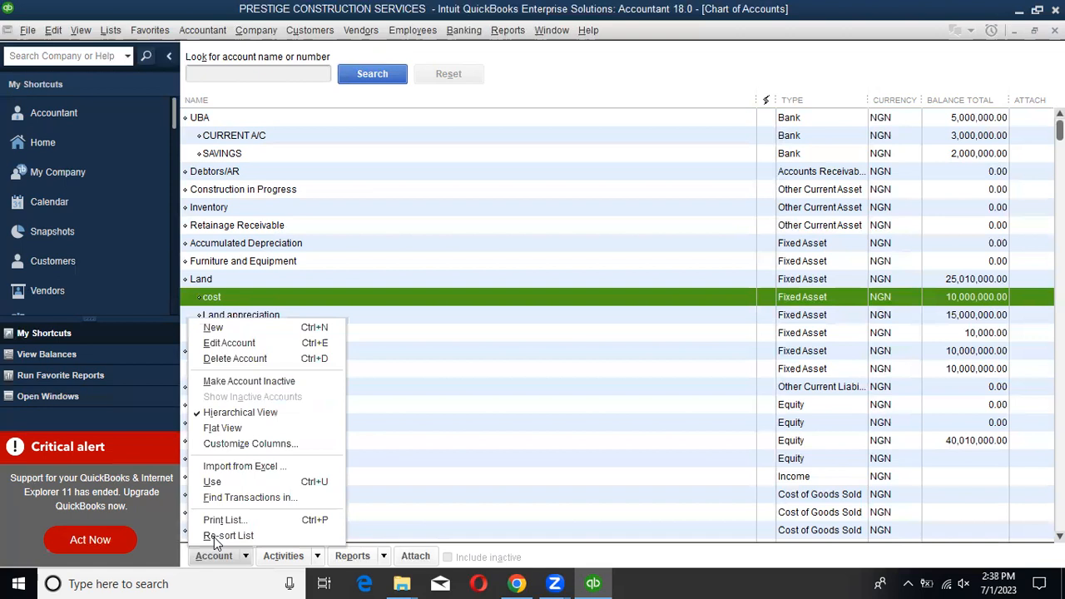
pyautogui.click(224, 327)
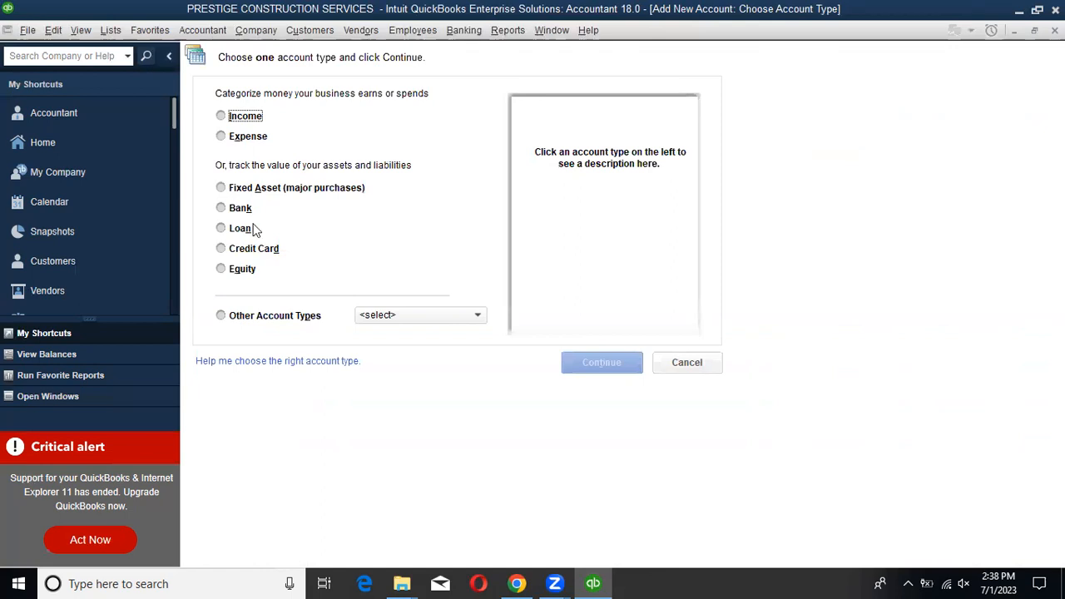
pyautogui.click(381, 317)
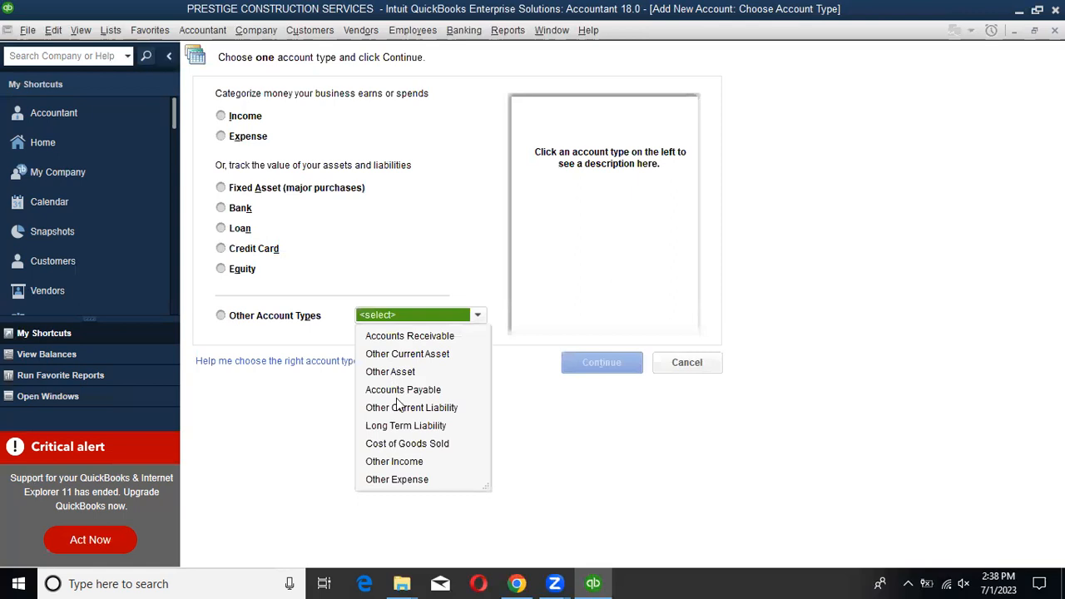
pyautogui.click(404, 389)
pyautogui.click(410, 315)
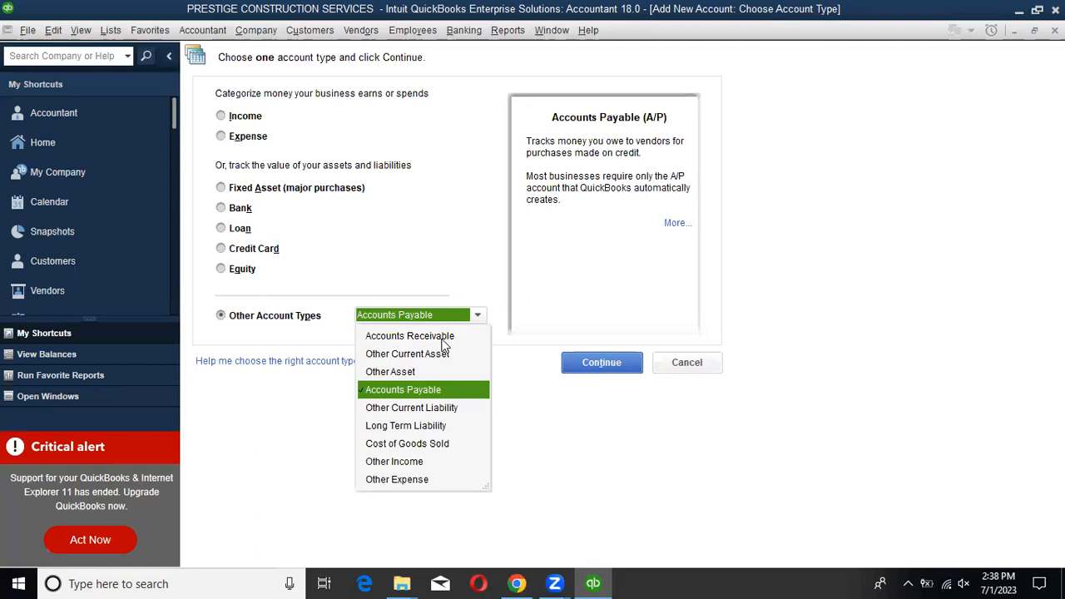
pyautogui.click(420, 389)
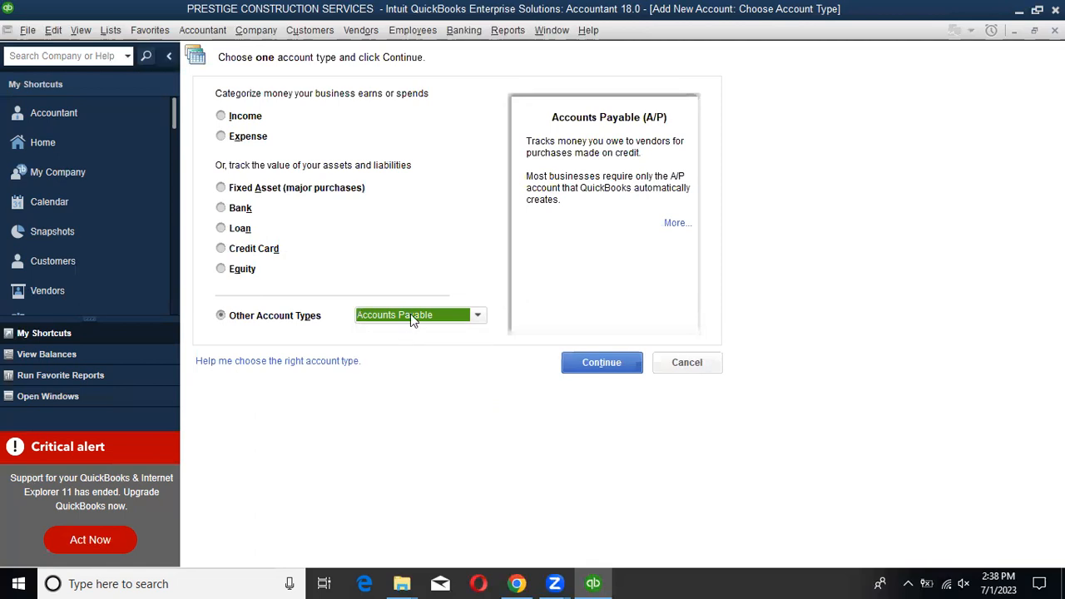
pyautogui.click(587, 362)
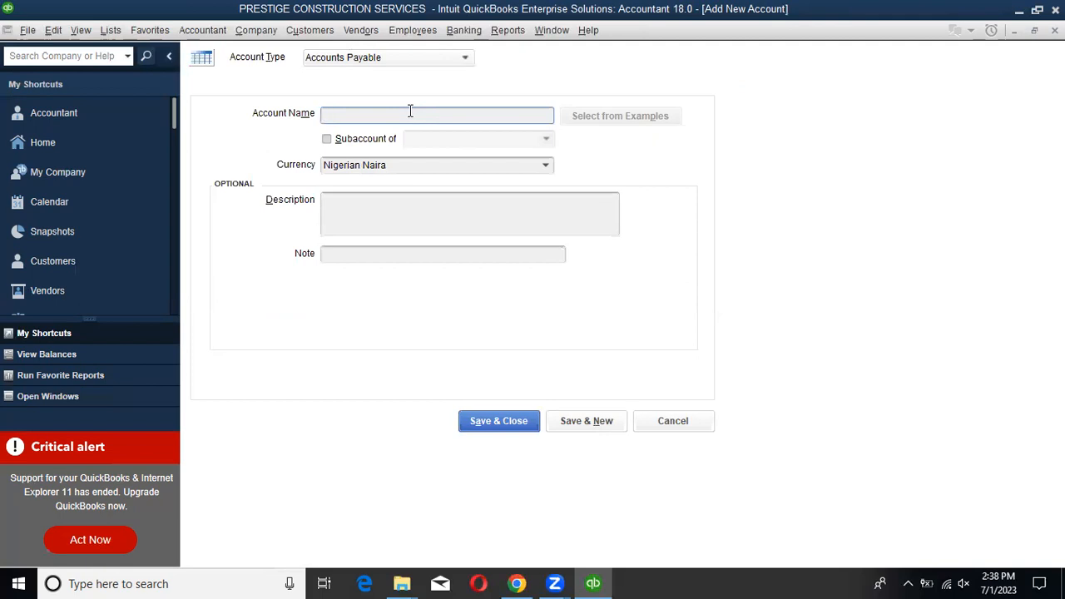
# Name the new account Account Payable, and save and close it.
pyautogui.write('Account Payme')
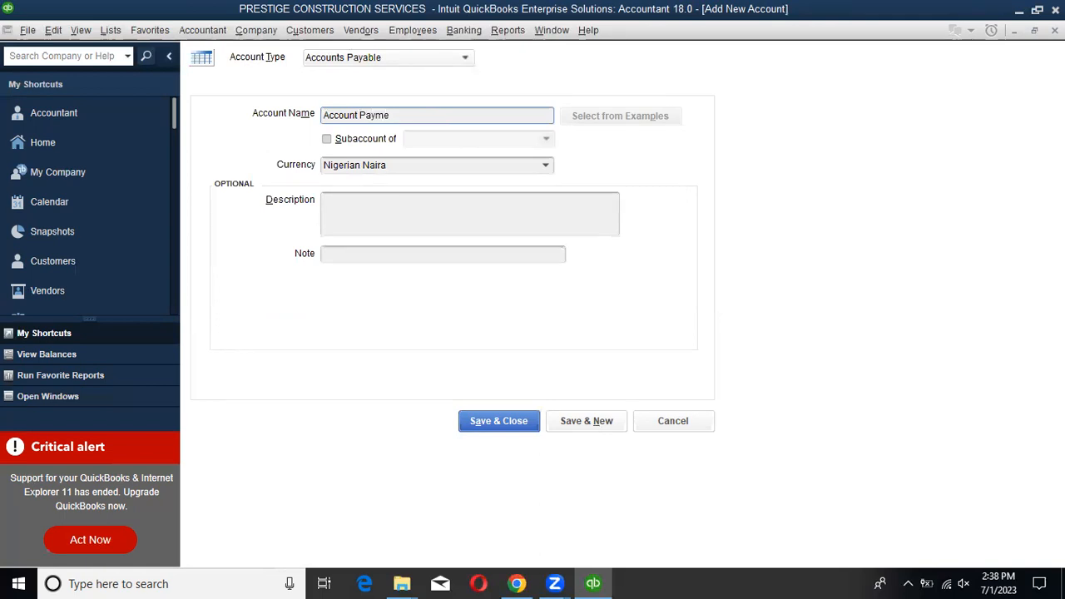
pyautogui.press('BackSpace')
pyautogui.press('BackSpace')
pyautogui.write('able')
pyautogui.click(500, 423)
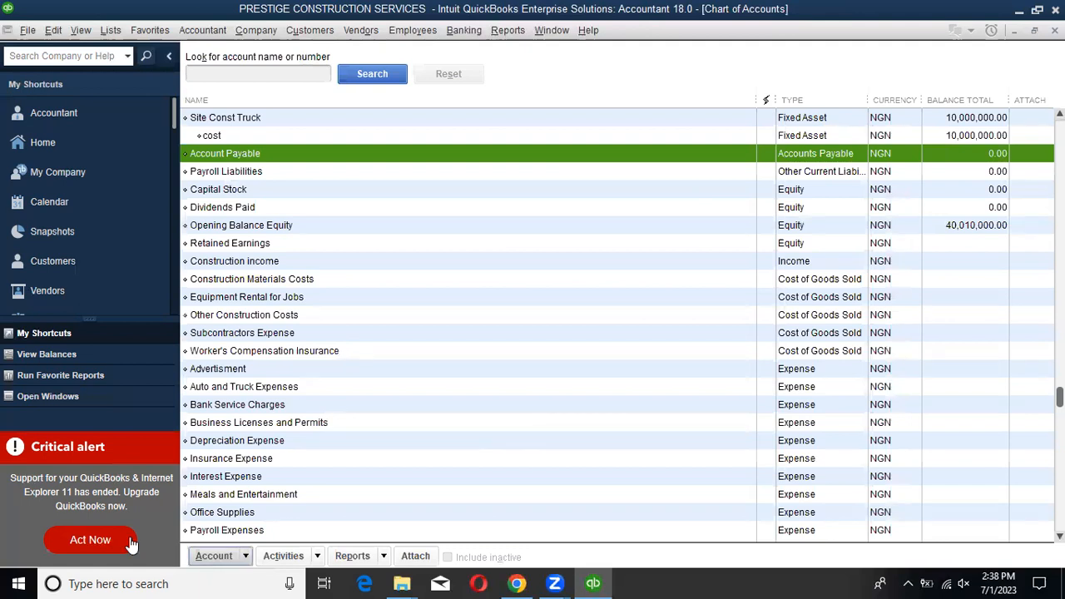
# Create a new account of type Loan named Loan, and save and close it.
pyautogui.click(214, 556)
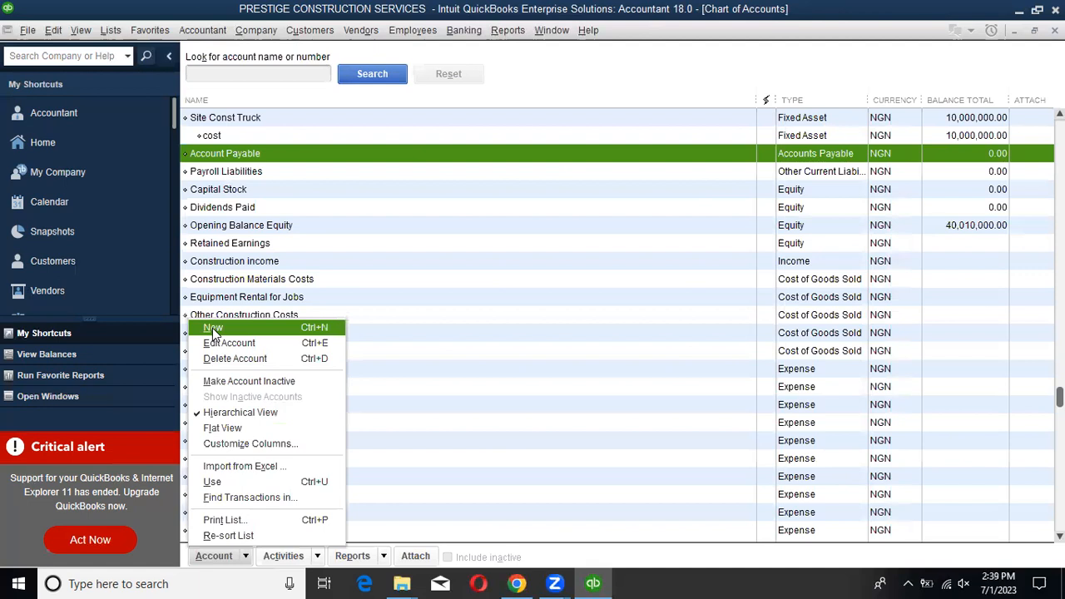
pyautogui.click(213, 329)
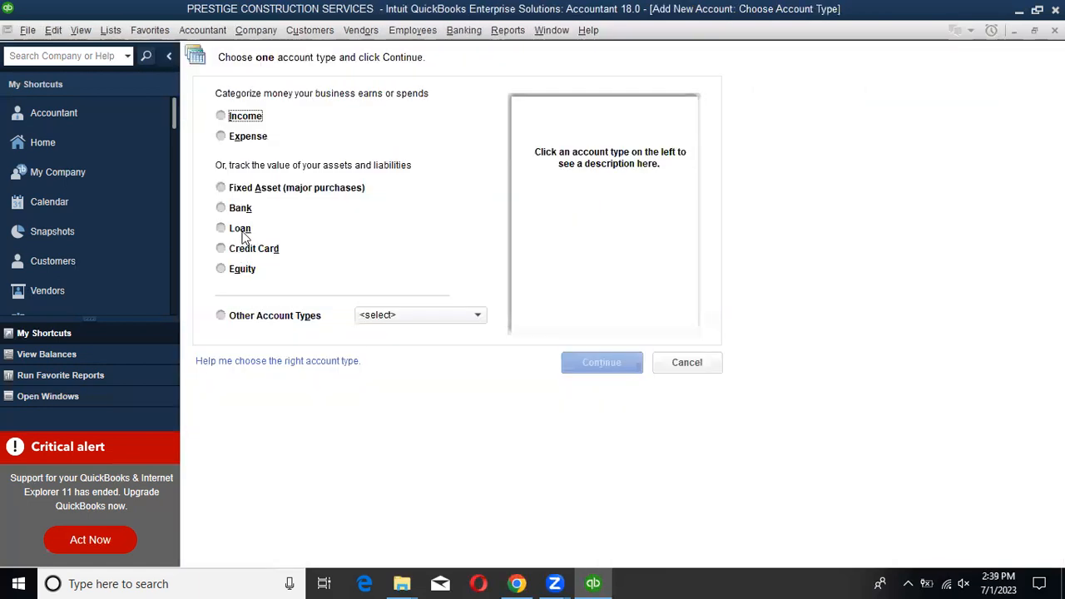
pyautogui.click(242, 232)
pyautogui.click(439, 320)
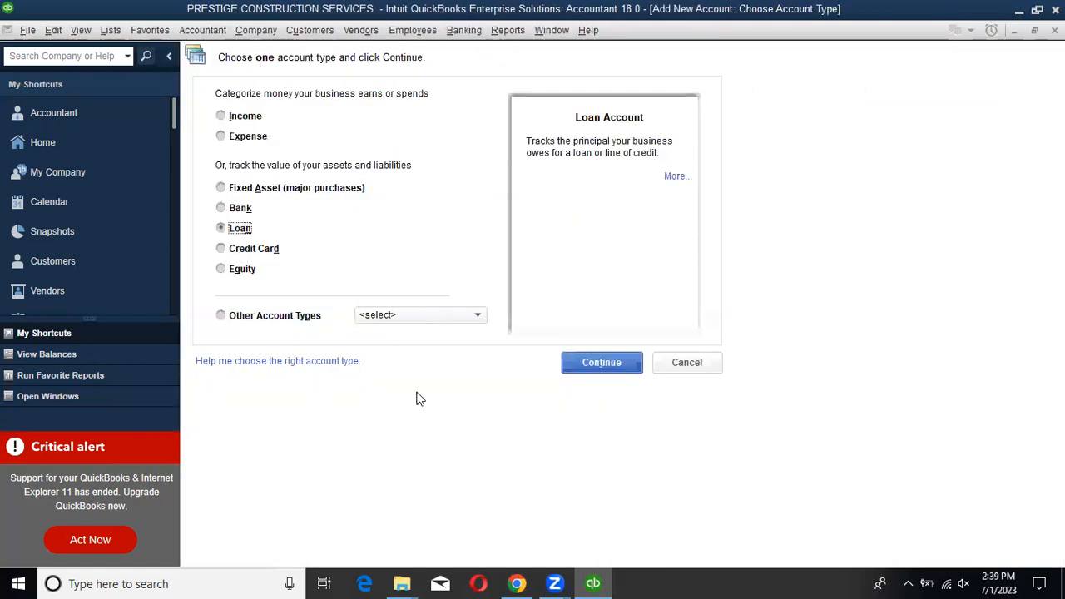
pyautogui.click(229, 228)
pyautogui.click(634, 369)
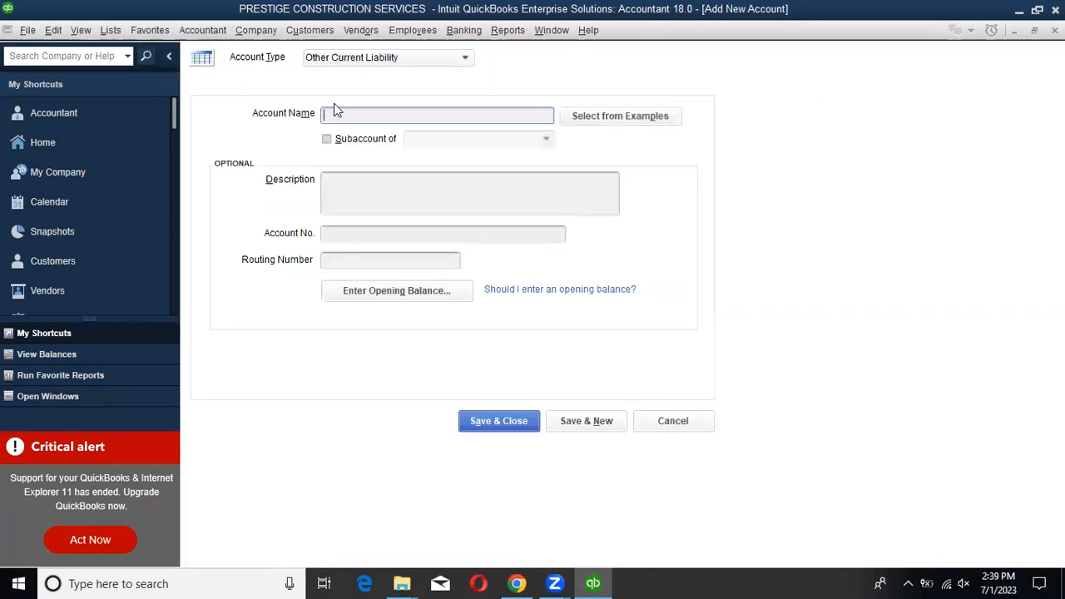
pyautogui.write('Loan')
pyautogui.click(506, 421)
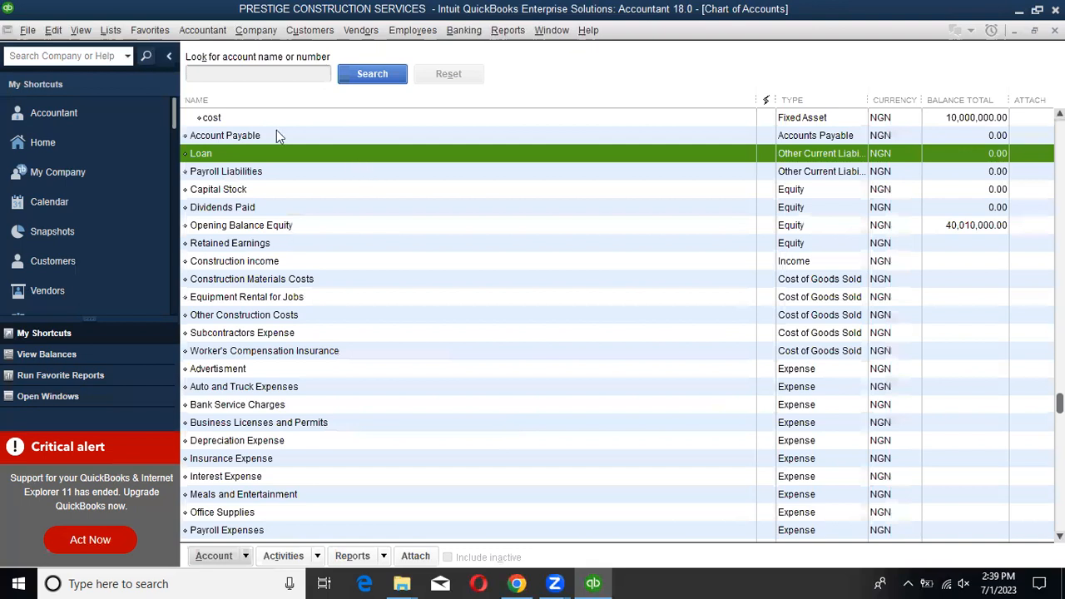
# Start a new account in the chart of accounts with the type Equity.
pyautogui.scroll(5, 252, 243)
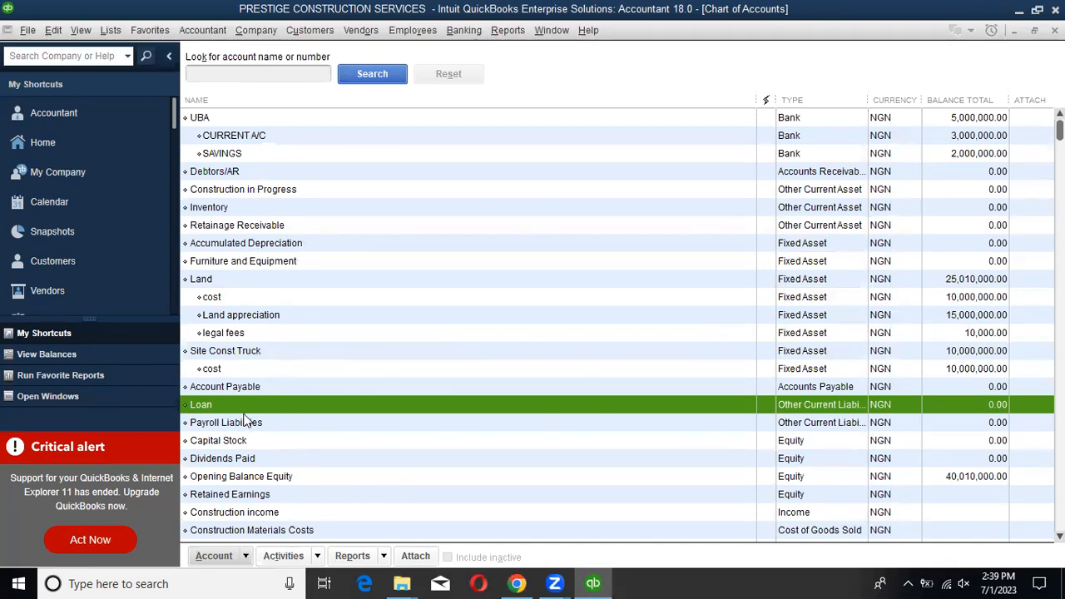
pyautogui.click(214, 555)
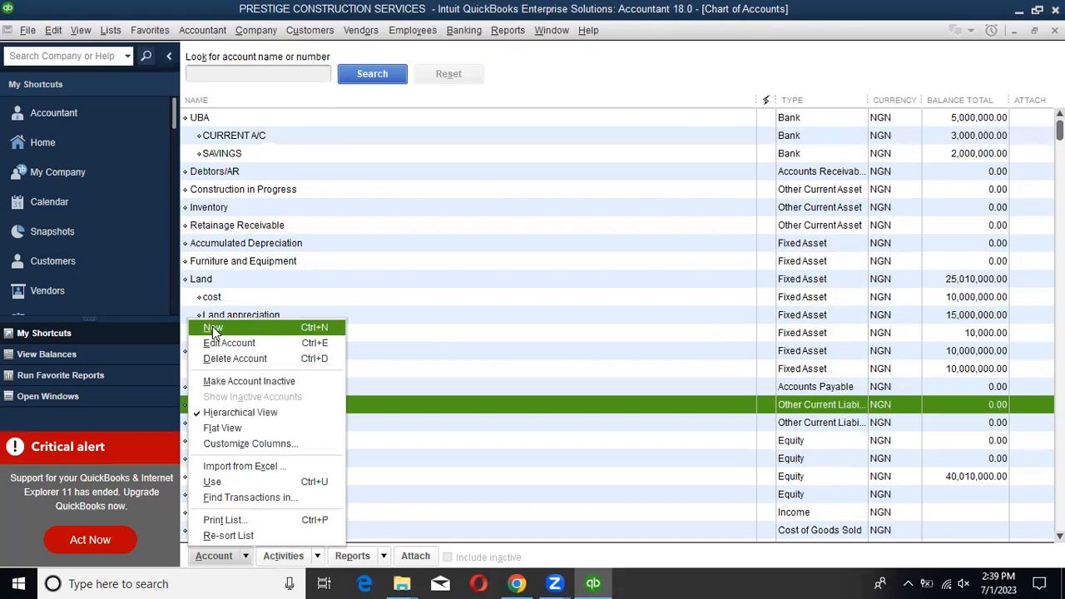
pyautogui.click(213, 328)
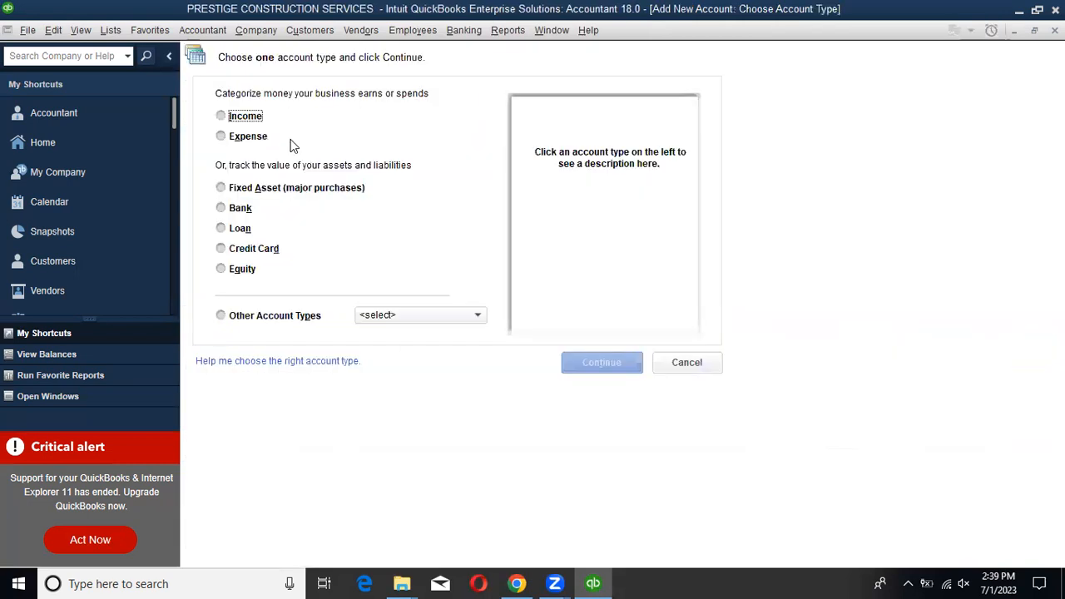
pyautogui.click(240, 271)
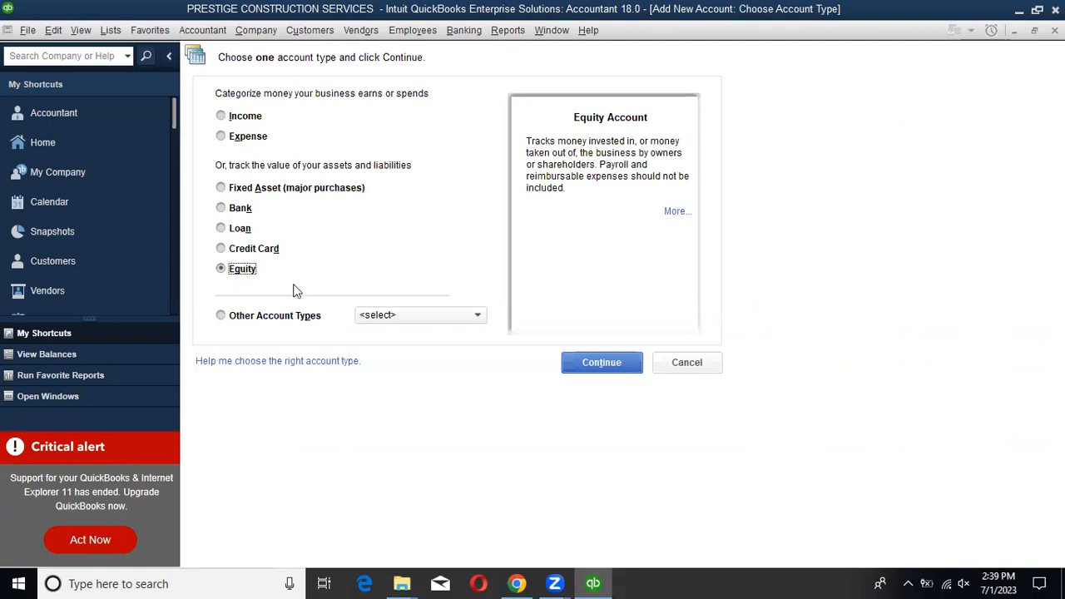
pyautogui.click(622, 370)
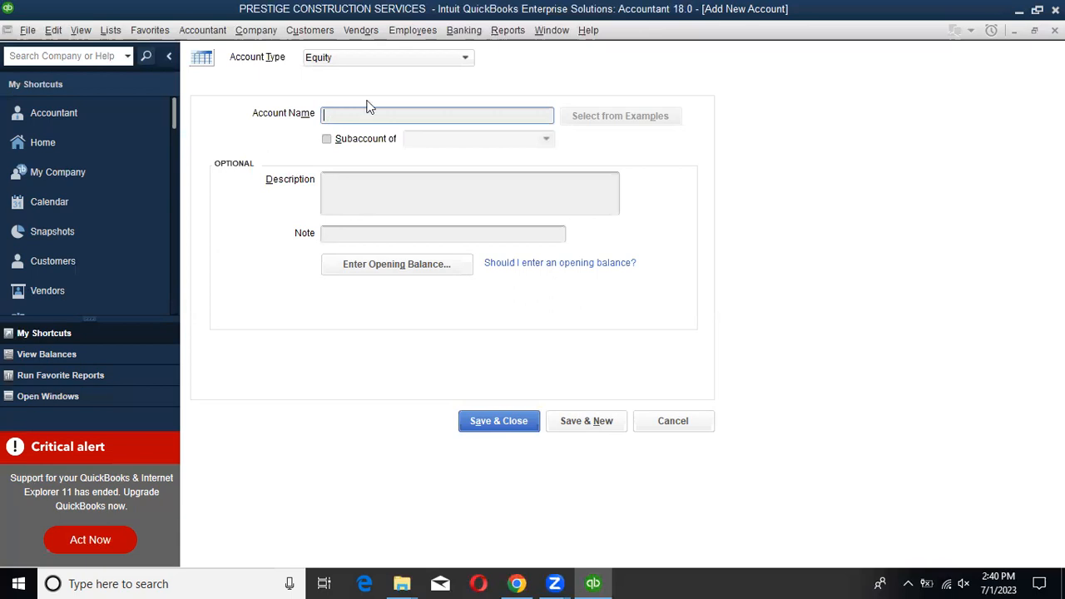
# Name the equity account Partners Equity, save it and continue with another new account.
pyautogui.write('P')
pyautogui.write('art')
pyautogui.write('ner')
pyautogui.write('s')
pyautogui.write('E')
pyautogui.write('q')
pyautogui.write('uity')
pyautogui.click(579, 425)
# Add an equity account named Partner A as a subaccount of Partners Equity, and save it with another new account following.
pyautogui.write('Partb')
pyautogui.press('BackSpace')
pyautogui.write('ner b')
pyautogui.press('BackSpace')
pyautogui.write('b')
pyautogui.press('BackSpace')
pyautogui.write('A')
pyautogui.click(421, 139)
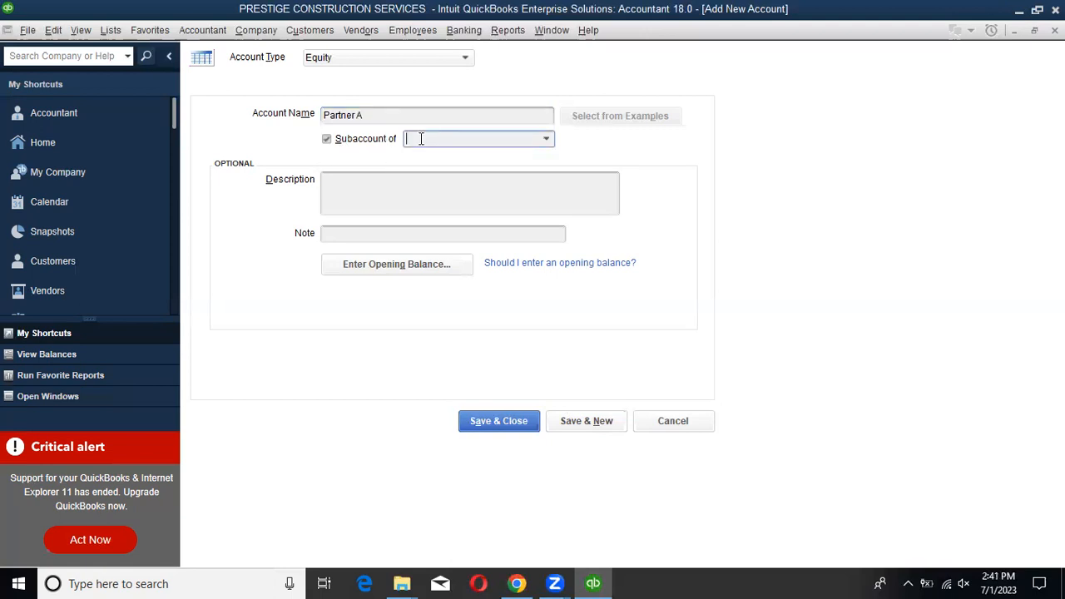
pyautogui.click(421, 139)
pyautogui.click(504, 214)
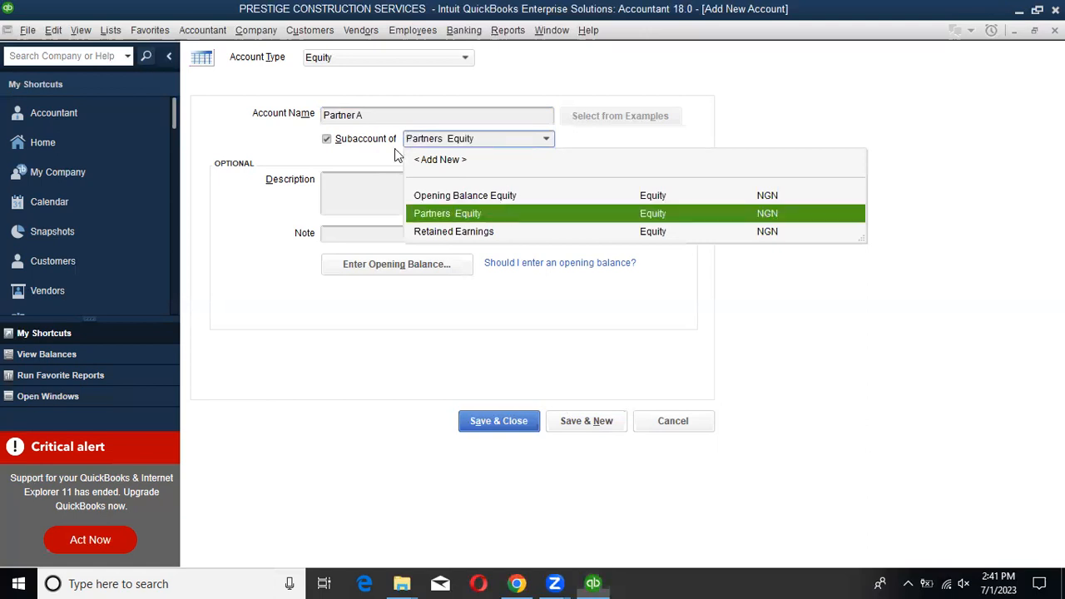
pyautogui.click(586, 421)
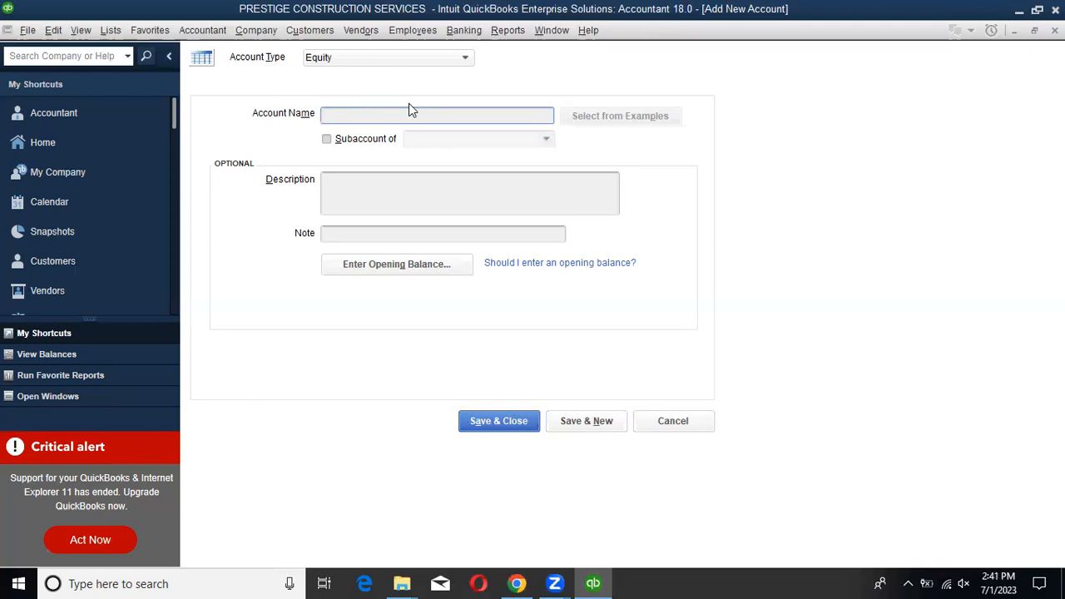
# Add Partner B as a subaccount of Partners Equity without an opening balance, save it and continue with a blank account.
pyautogui.write('Partner B')
pyautogui.click(396, 140)
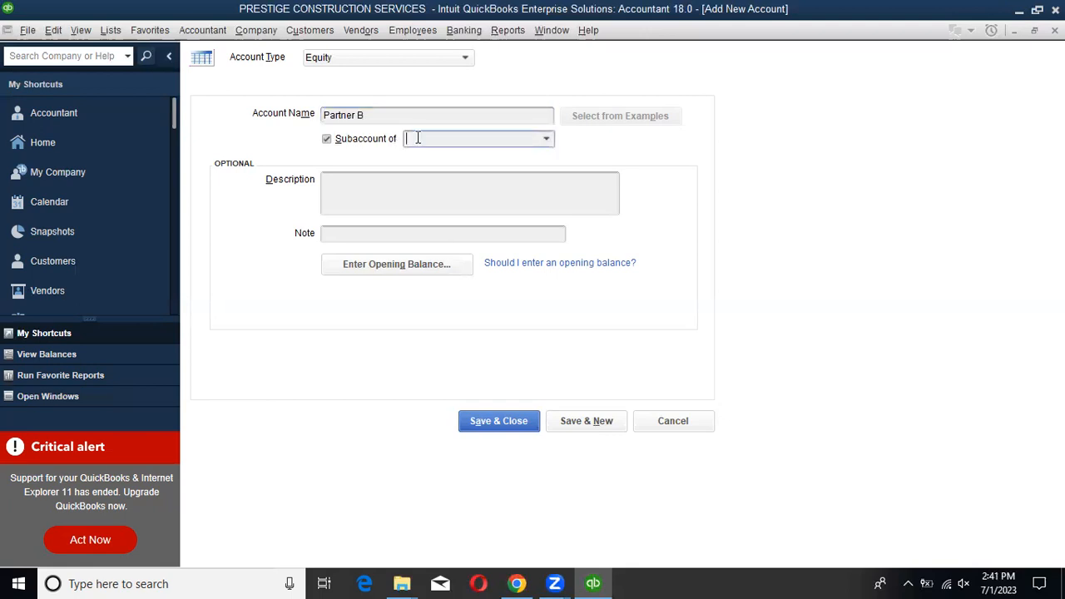
pyautogui.click(549, 140)
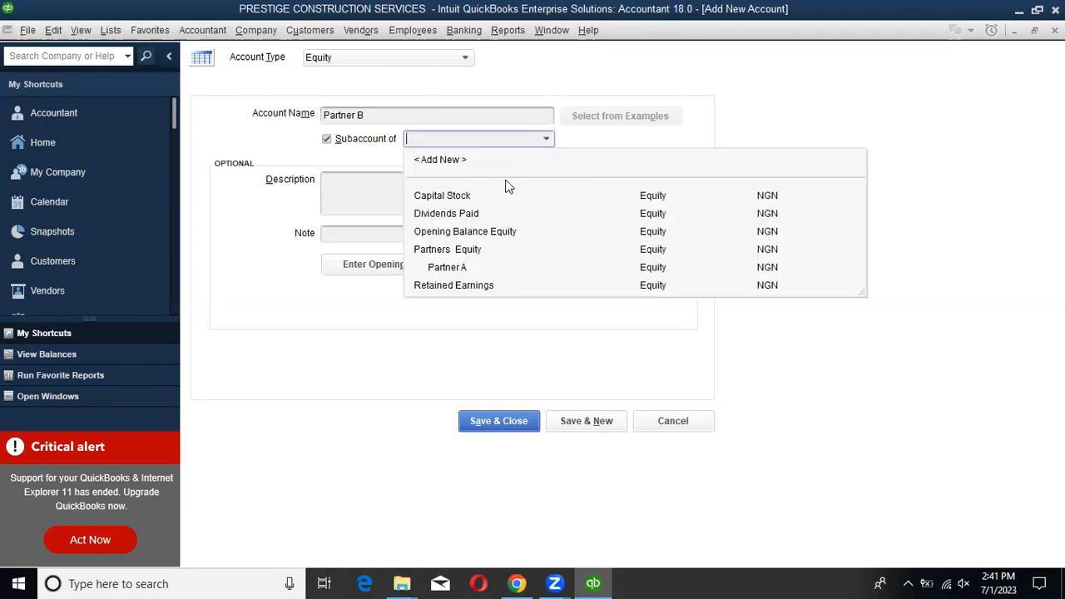
pyautogui.click(464, 251)
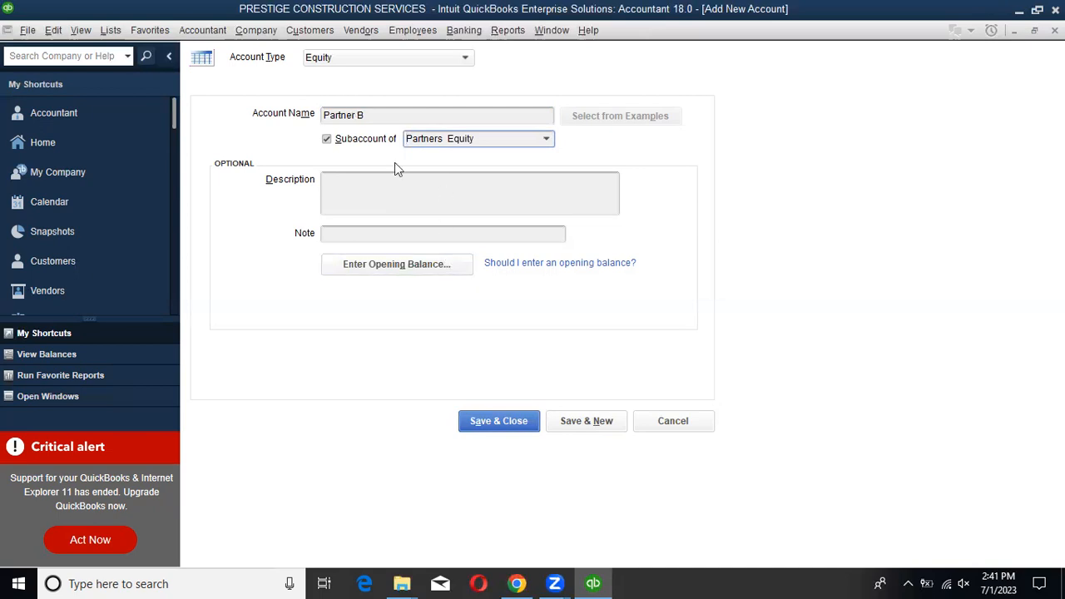
pyautogui.click(395, 263)
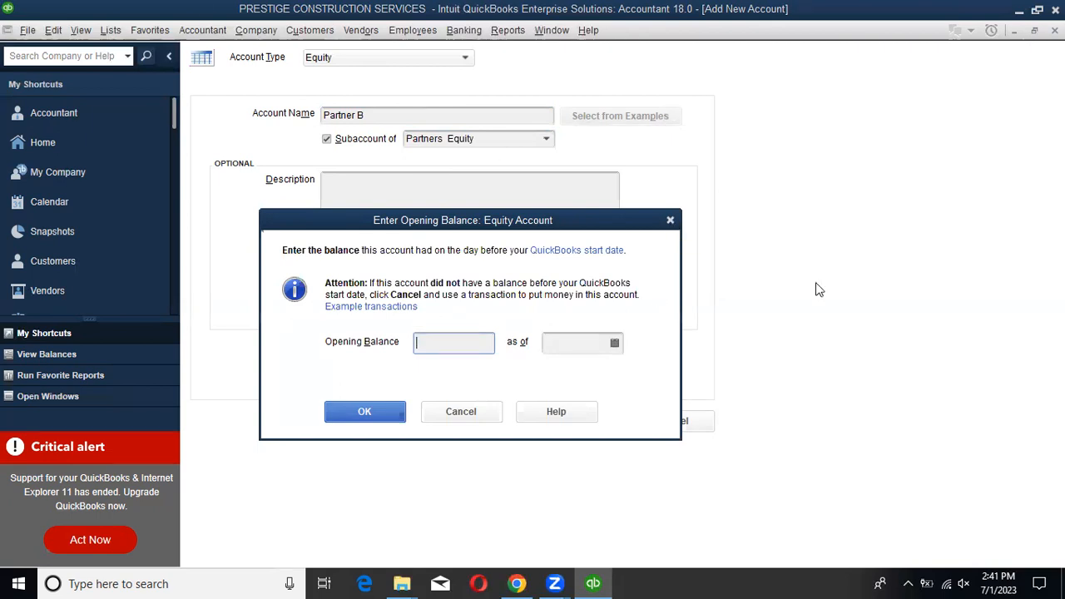
pyautogui.click(670, 222)
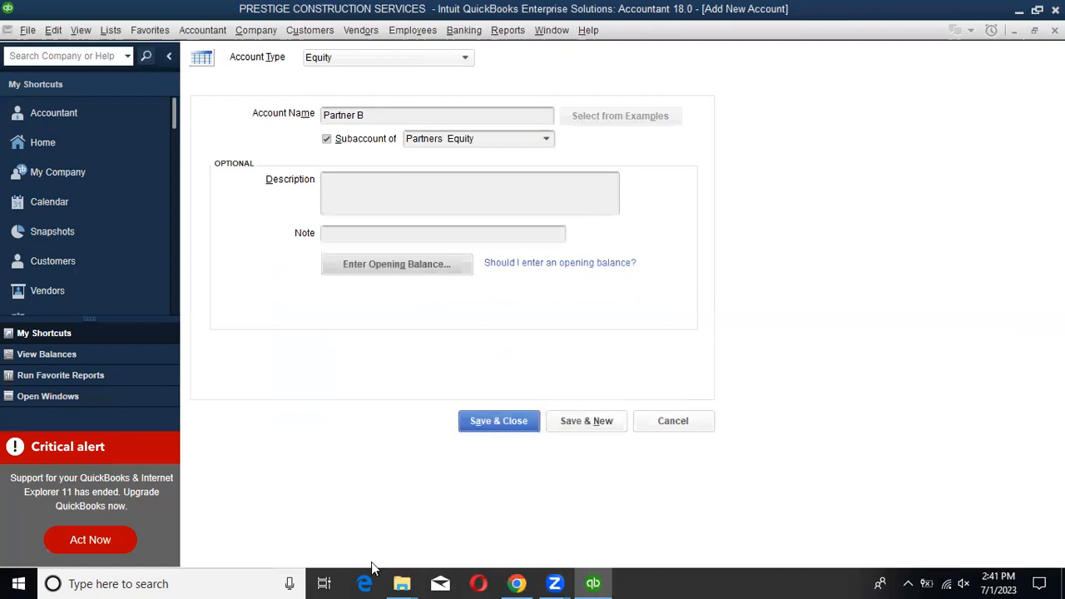
pyautogui.click(597, 421)
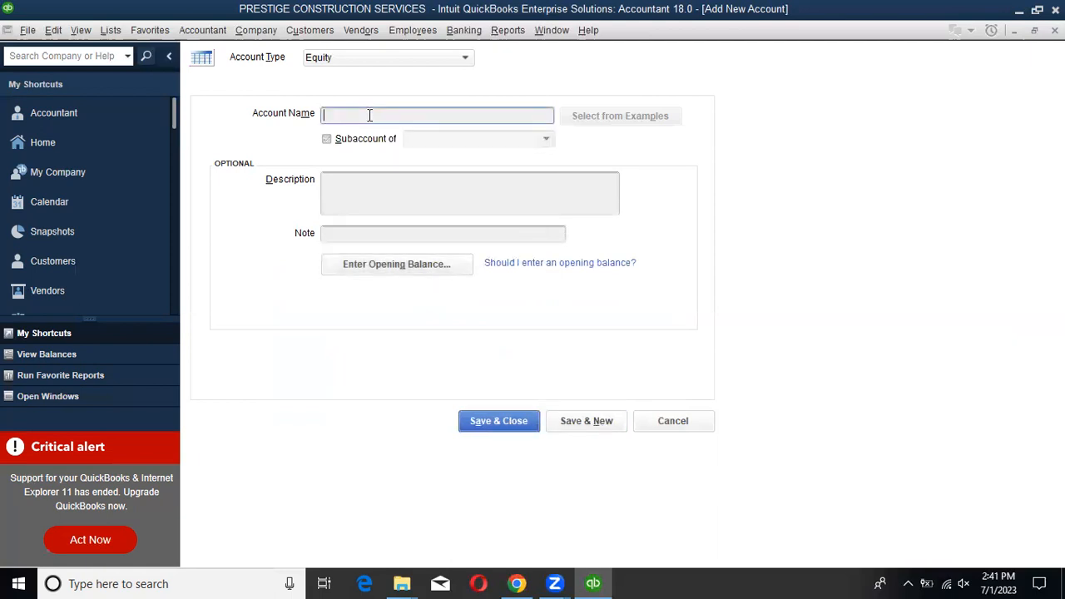
# Name the new equity account Shareholders equity/share capit, and save and close it.
pyautogui.write('Shareholders')
pyautogui.write('equity')
pyautogui.moveTo(434, 111); pyautogui.dragTo(310, 133)
pyautogui.click(423, 110)
pyautogui.write('/share capit')
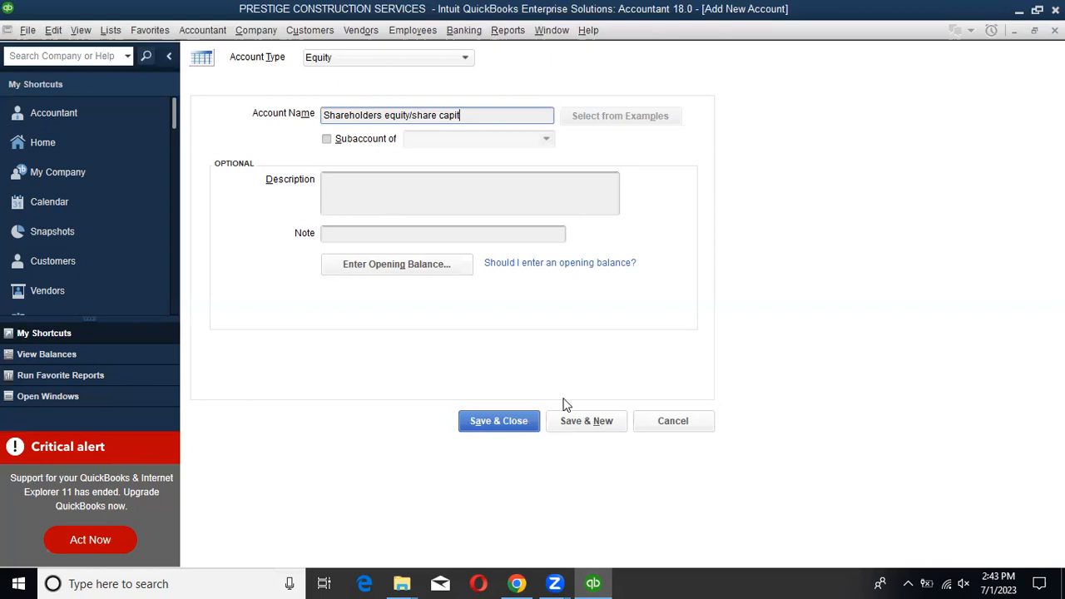
pyautogui.click(519, 422)
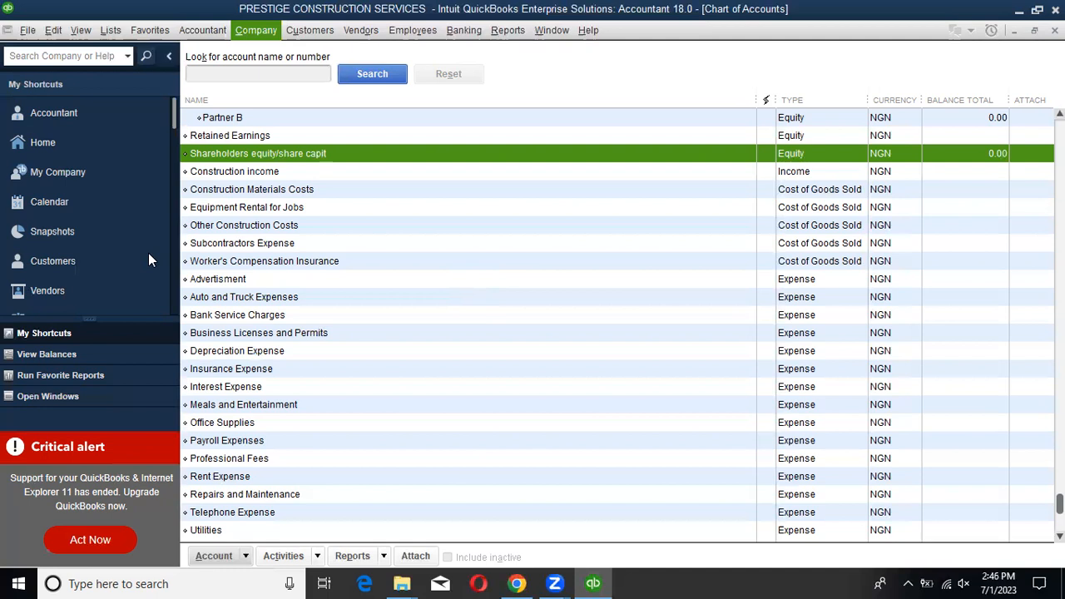
pyautogui.click(240, 557)
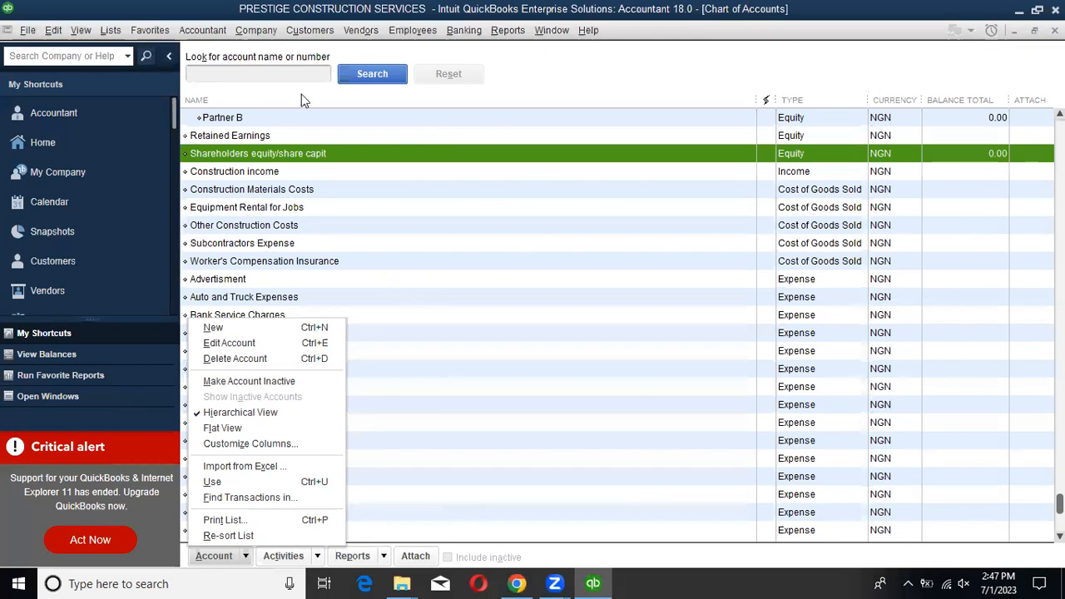
pyautogui.press('Escape')
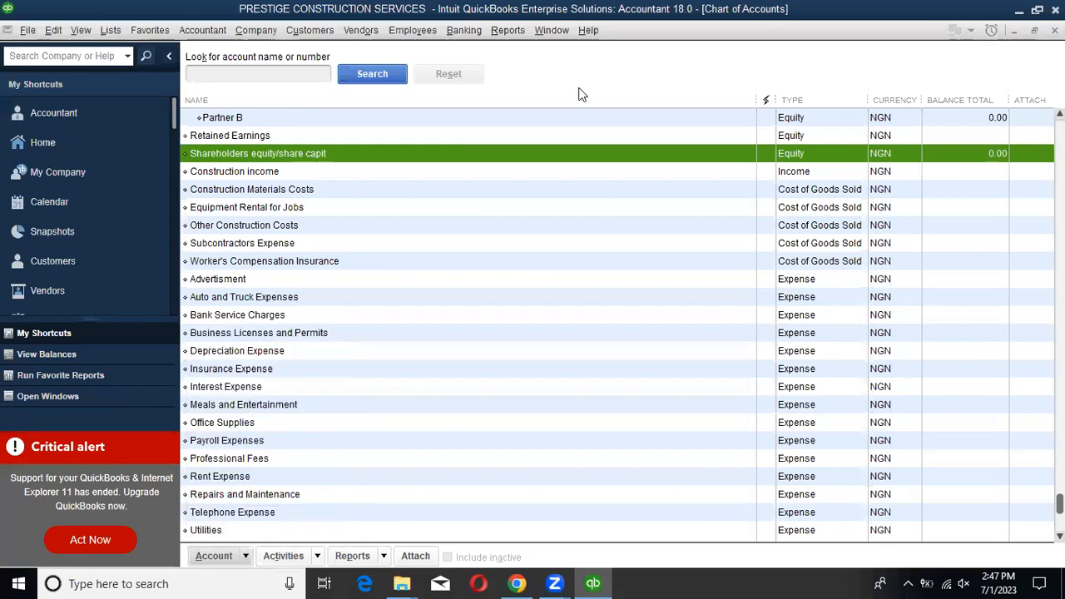
pyautogui.click(570, 101)
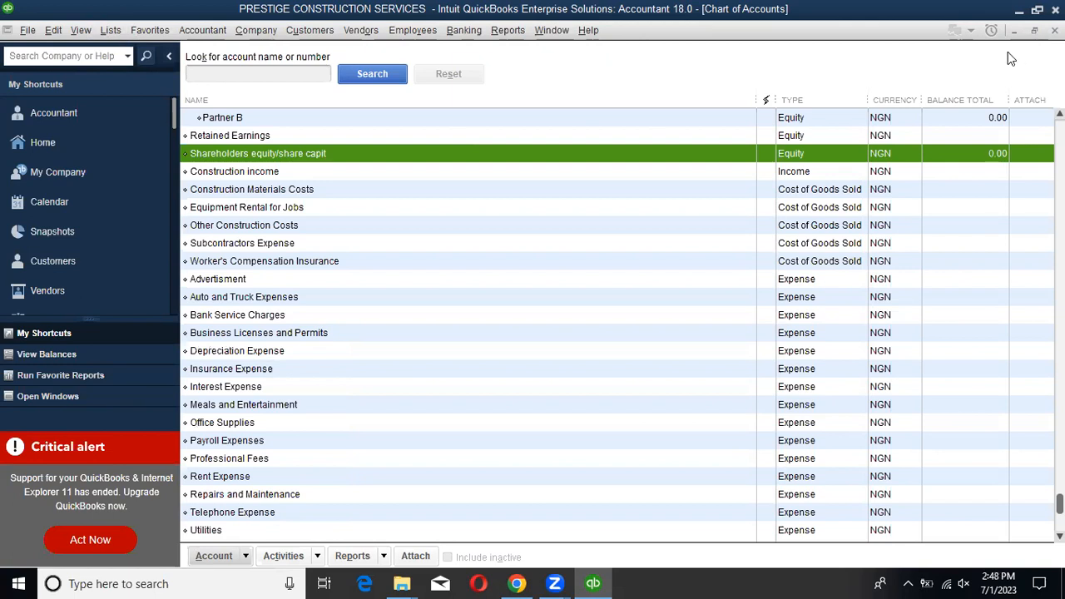
# Return to the home page and open the Customer Center.
pyautogui.click(48, 140)
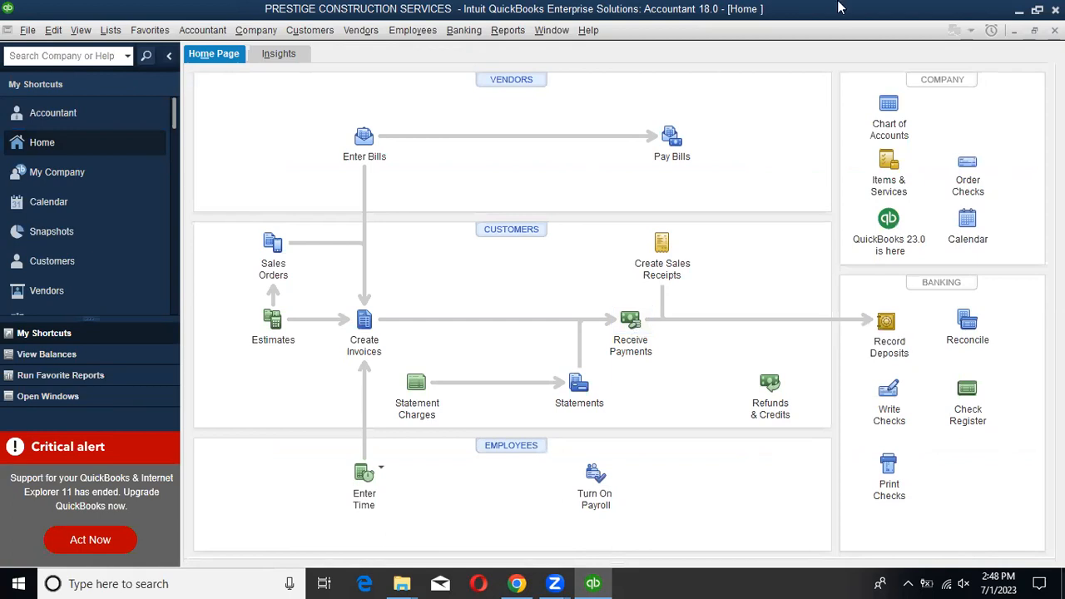
pyautogui.click(313, 32)
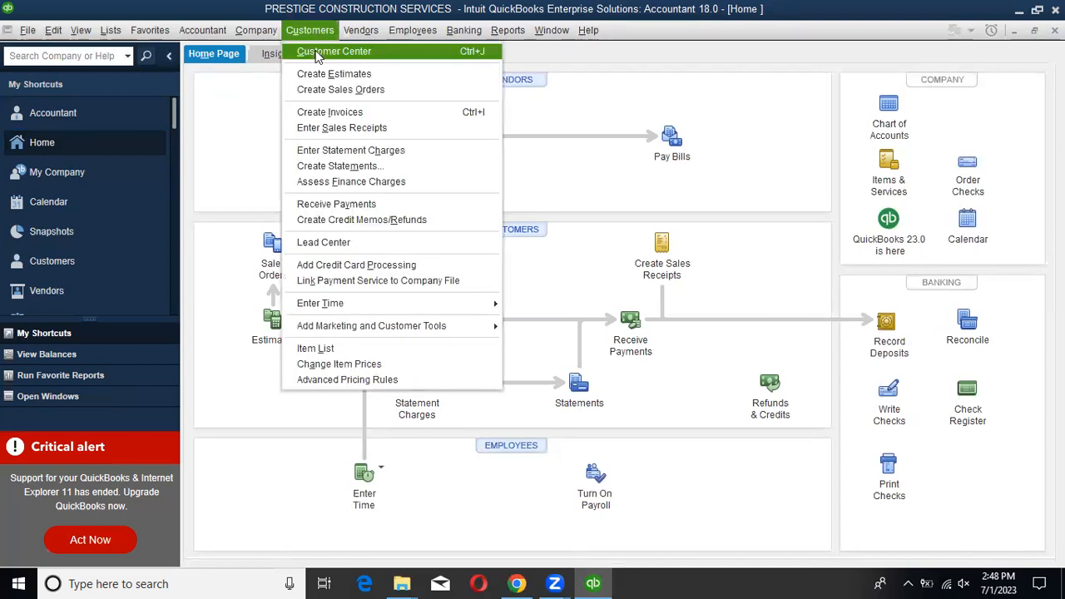
pyautogui.click(317, 52)
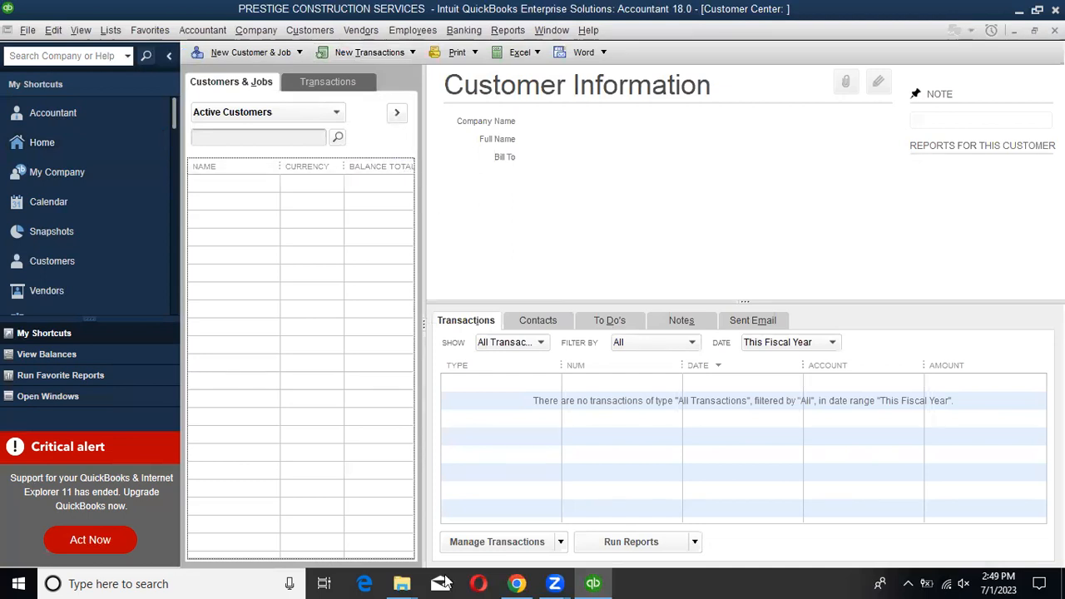
# Create a new customer named Ogun State Govt.
pyautogui.click(234, 53)
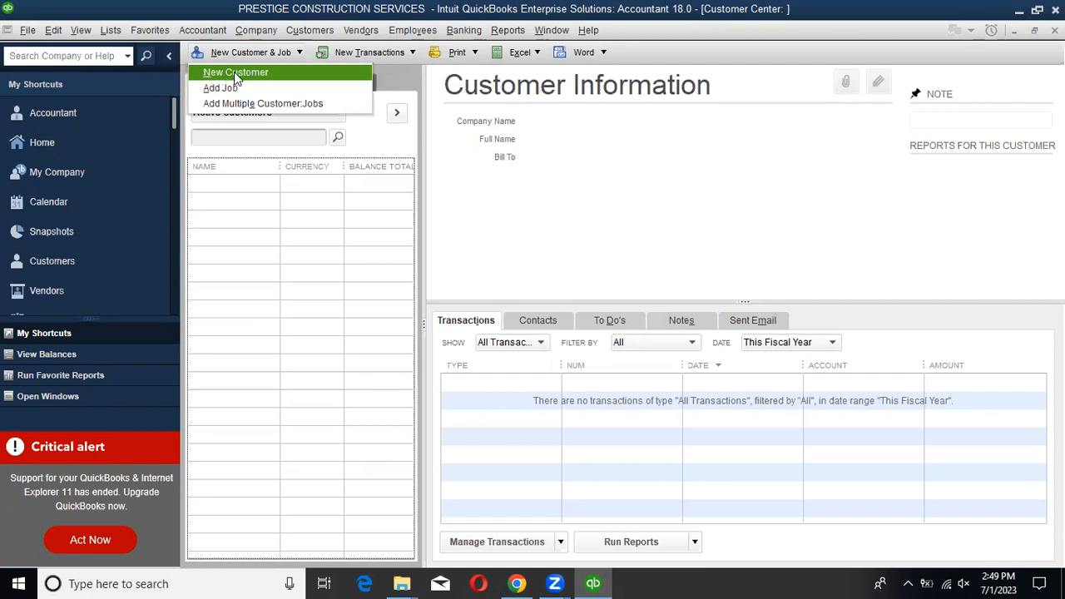
pyautogui.click(234, 72)
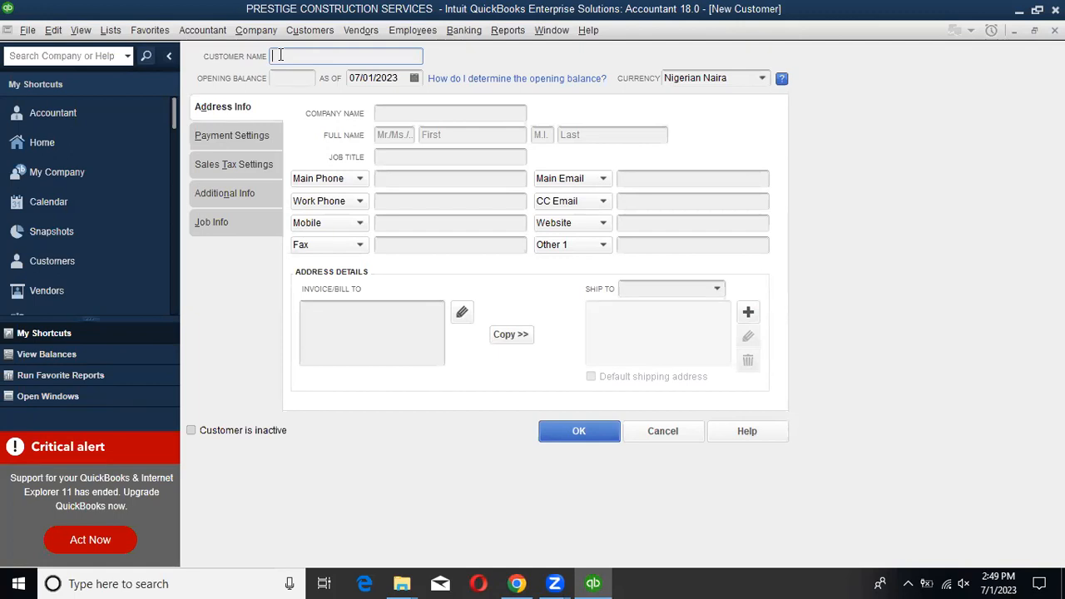
pyautogui.write('o')
pyautogui.press('BackSpace')
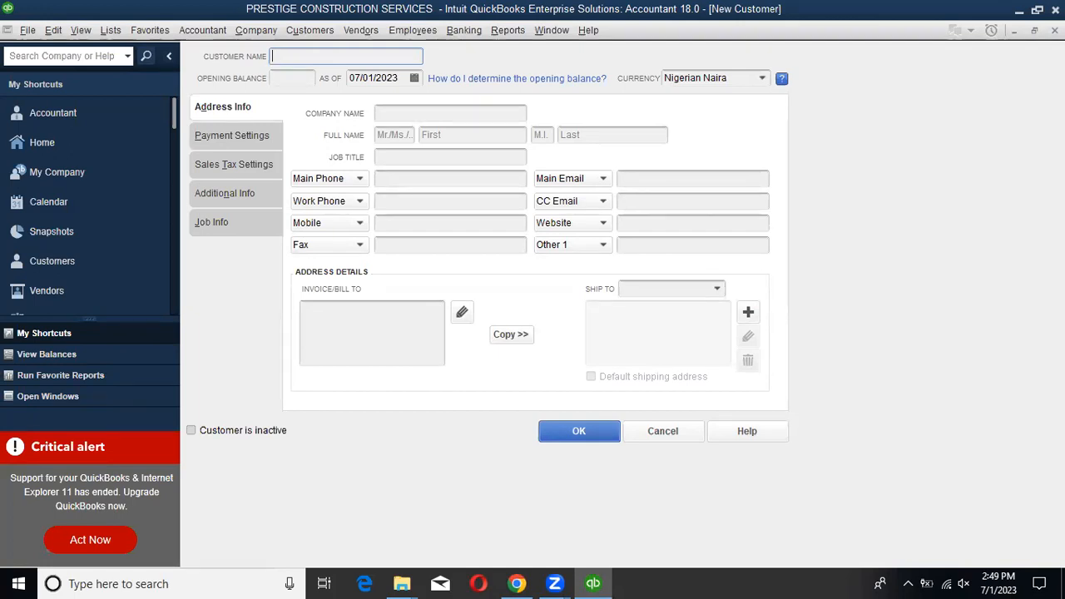
pyautogui.write('Ogun s')
pyautogui.press('BackSpace')
pyautogui.write('State Govt.')
# Give the new customer an opening balance of 5000000, save it, and widen the name column of the customer list.
pyautogui.click(299, 79)
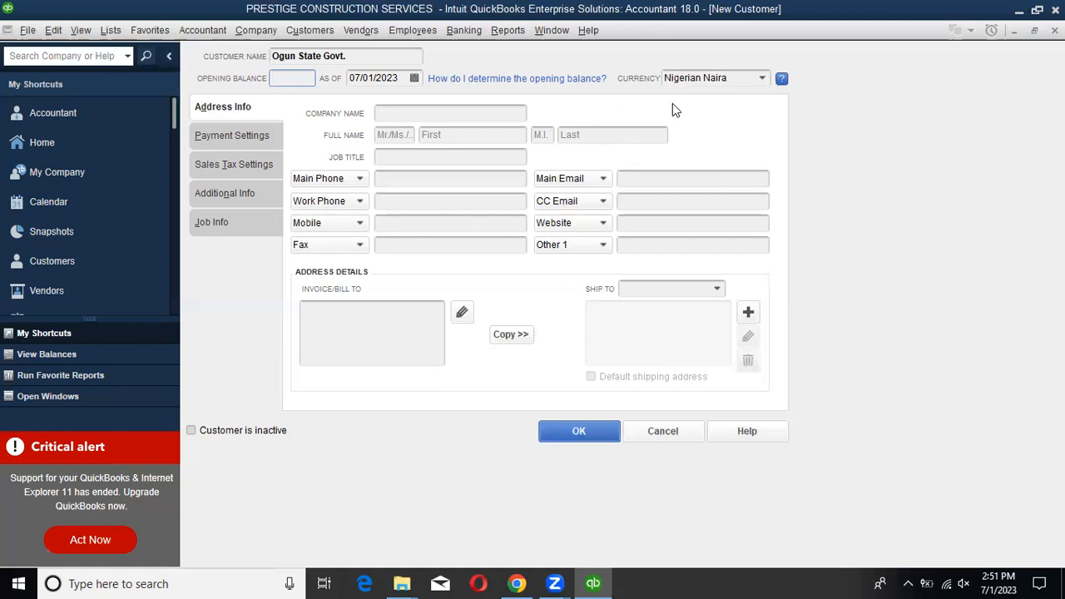
pyautogui.write('5000000')
pyautogui.click(606, 438)
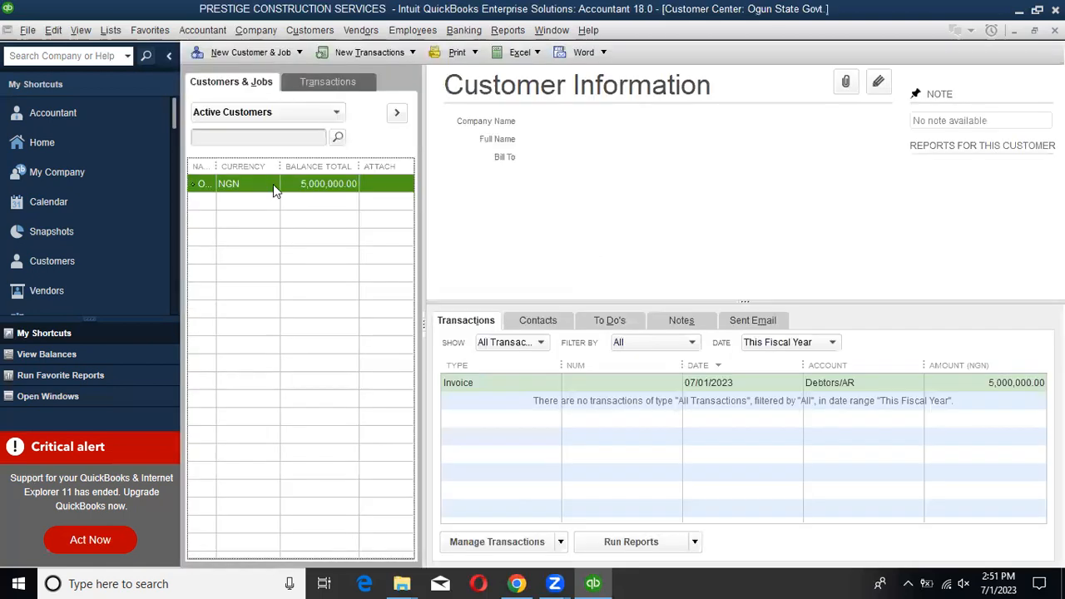
pyautogui.moveTo(214, 163); pyautogui.dragTo(268, 191)
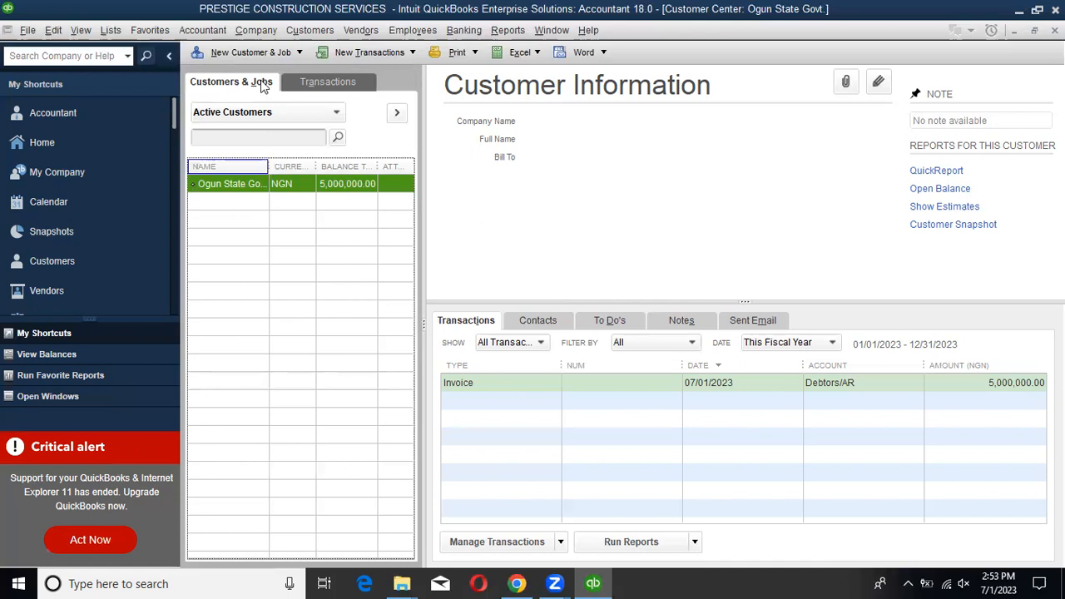
pyautogui.click(258, 53)
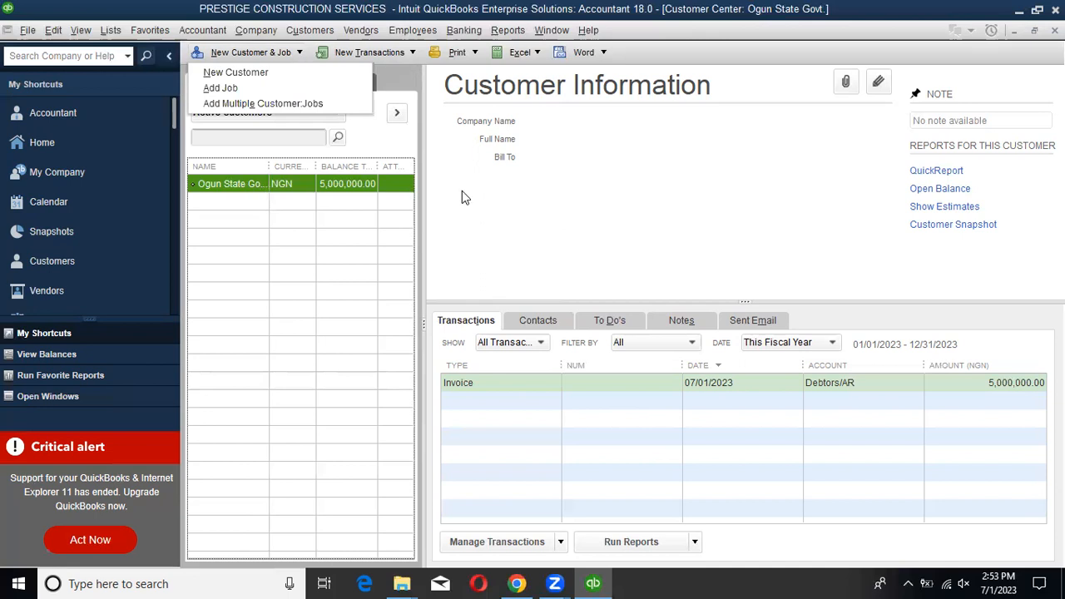
pyautogui.click(240, 88)
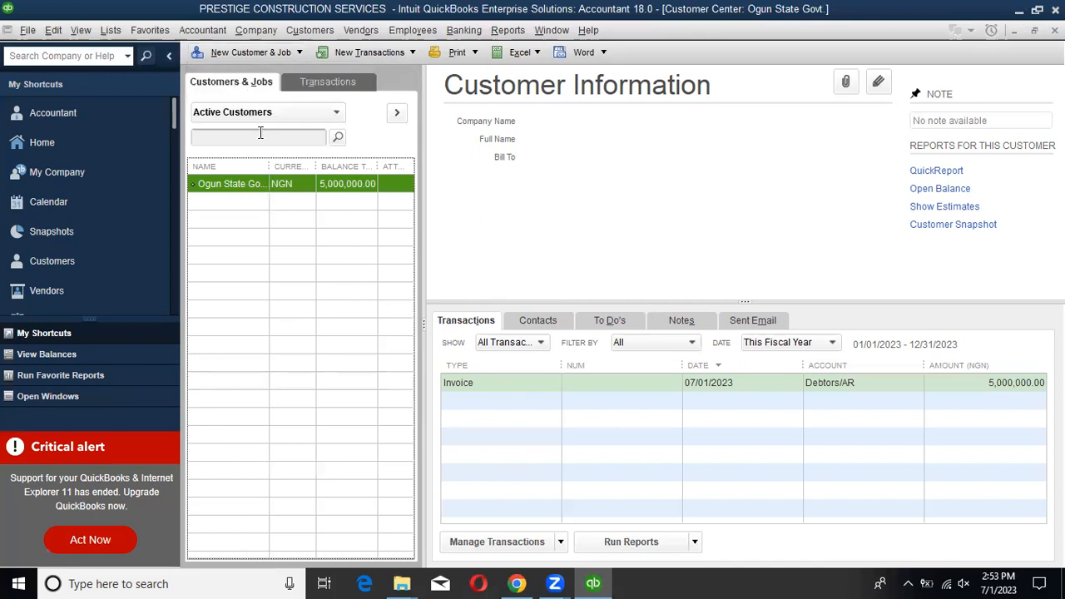
pyautogui.click(704, 193)
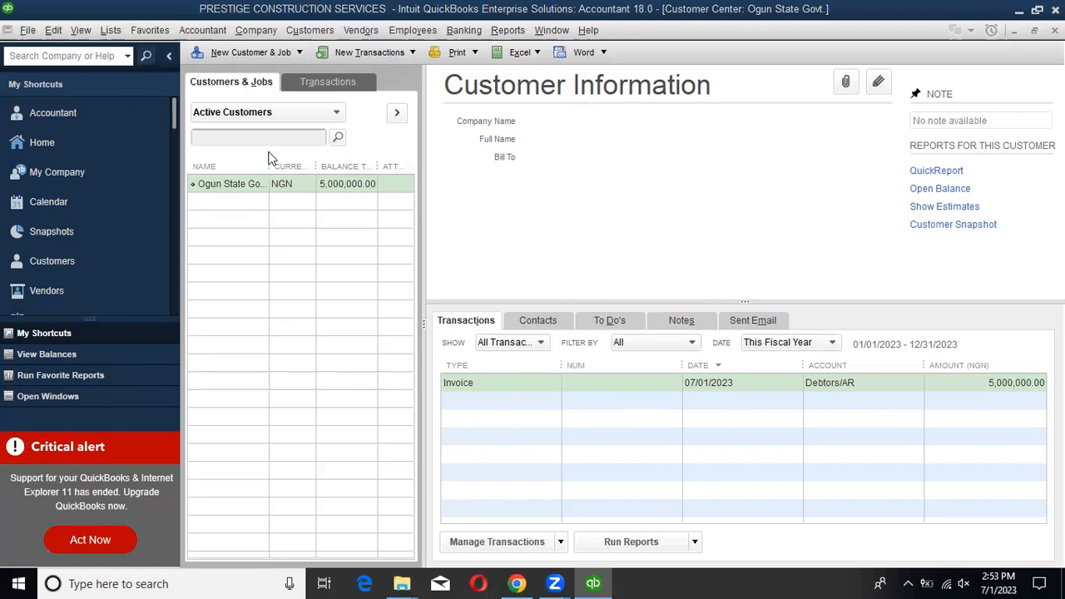
# Add a customer named Ikeja community develop without an opening balance, save it, and widen the name column of the customer list.
pyautogui.click(237, 56)
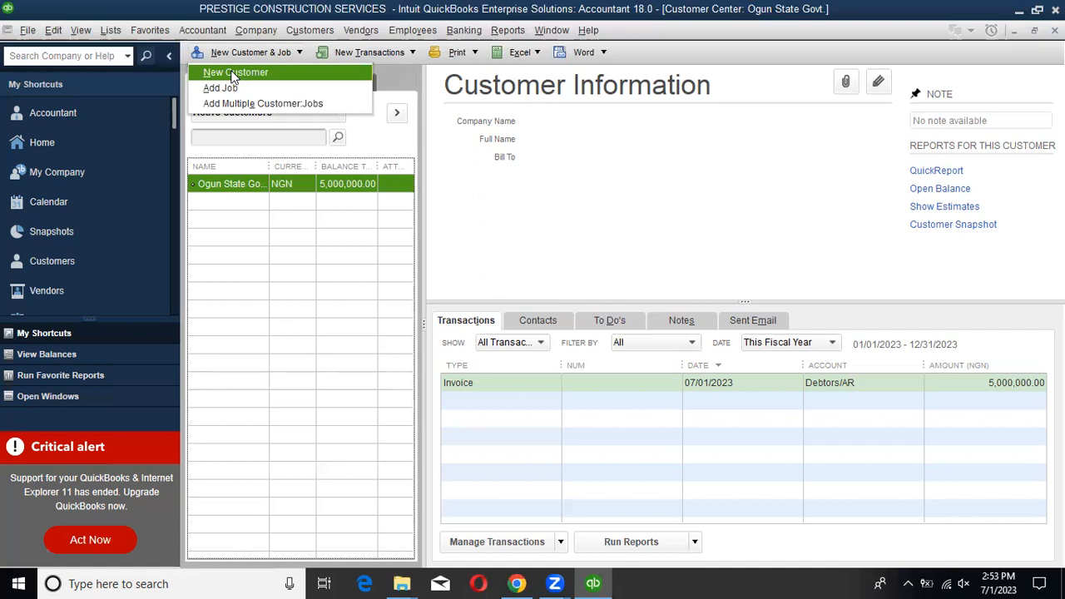
pyautogui.click(221, 75)
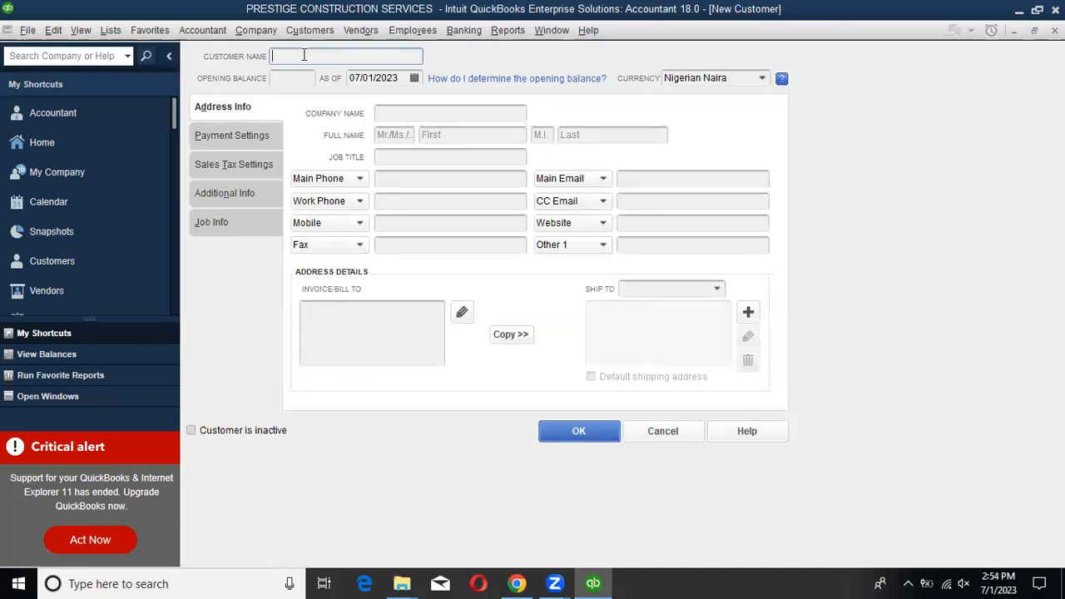
pyautogui.write('Ikeja')
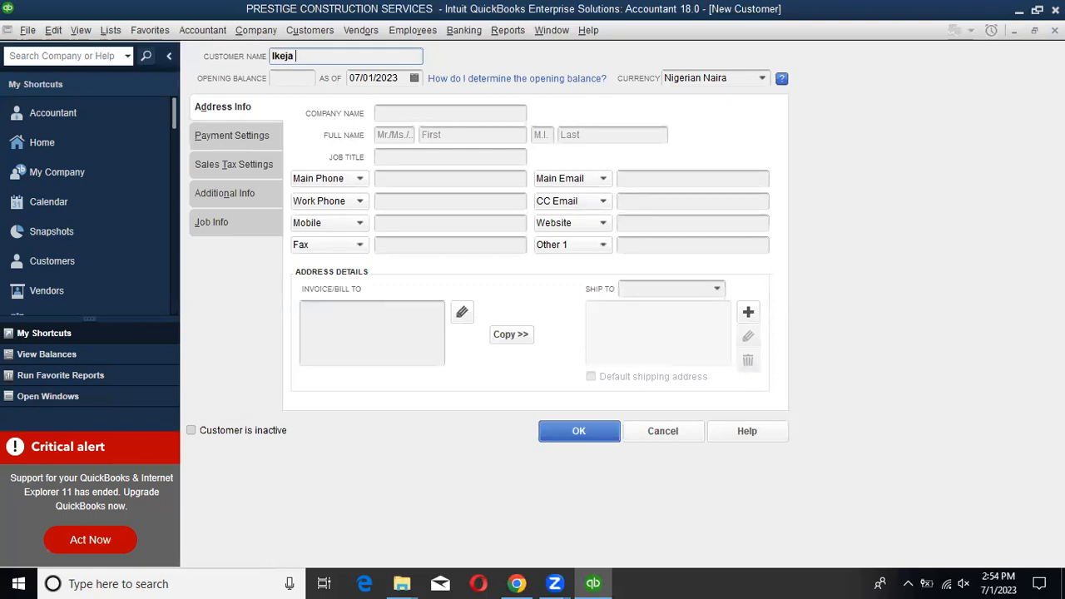
pyautogui.write(' D')
pyautogui.press('BackSpace')
pyautogui.write('coo')
pyautogui.press('BackSpace')
pyautogui.write('mmunity develop')
pyautogui.click(579, 432)
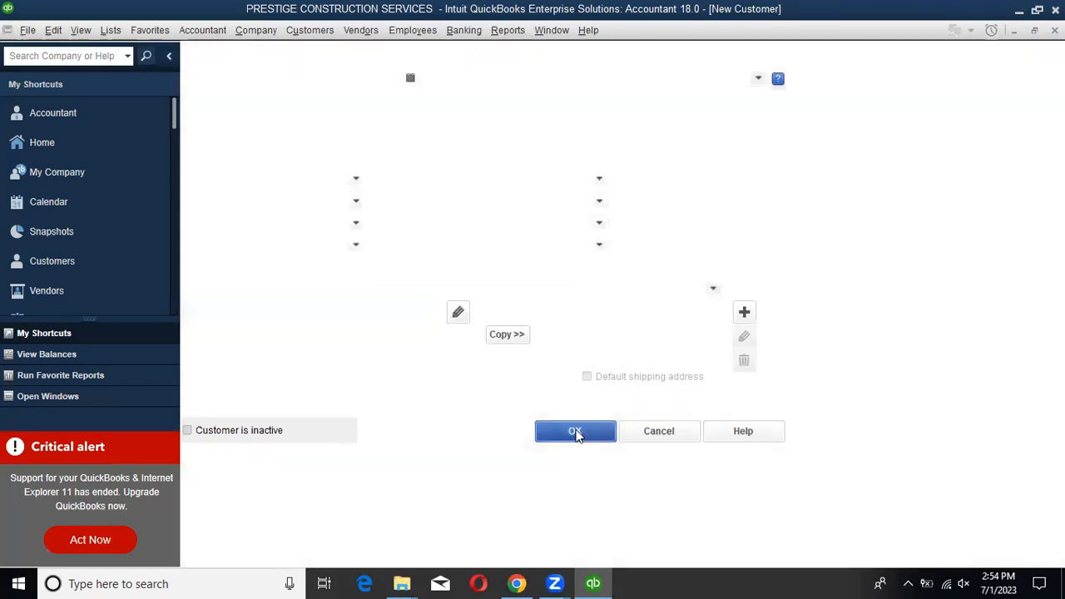
pyautogui.moveTo(215, 166); pyautogui.dragTo(304, 198)
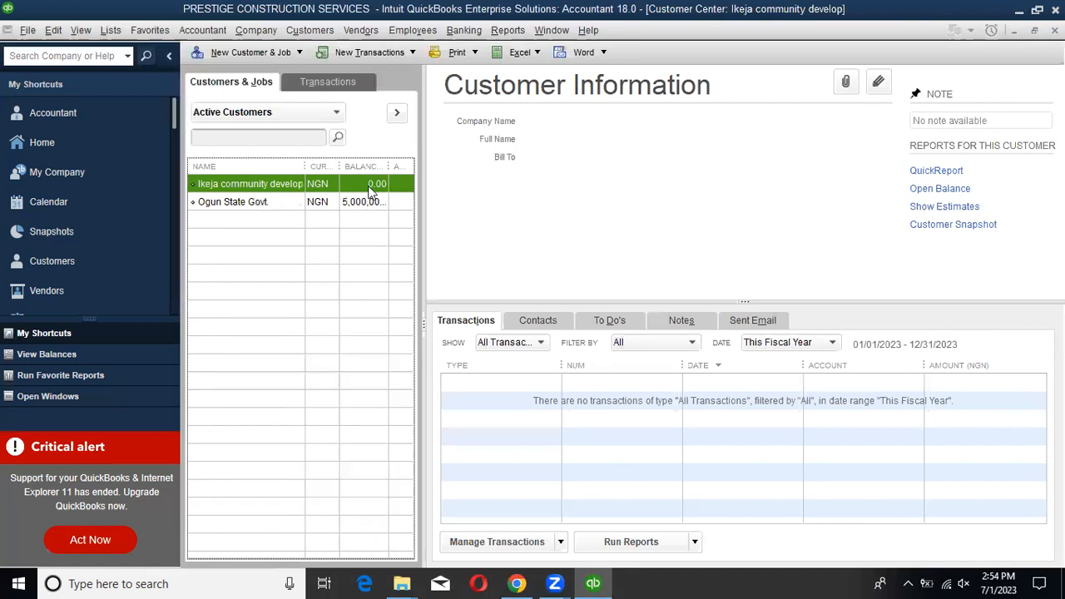
# Start a new job named Abeokuta Road construction with Ogun State Govt. as its customer.
pyautogui.click(222, 206)
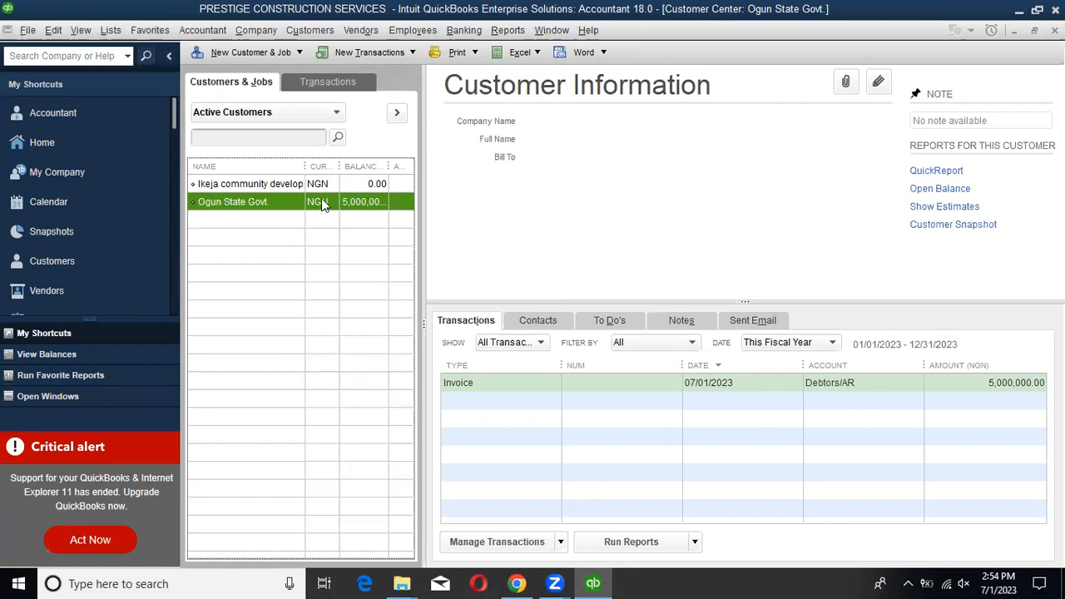
pyautogui.click(236, 54)
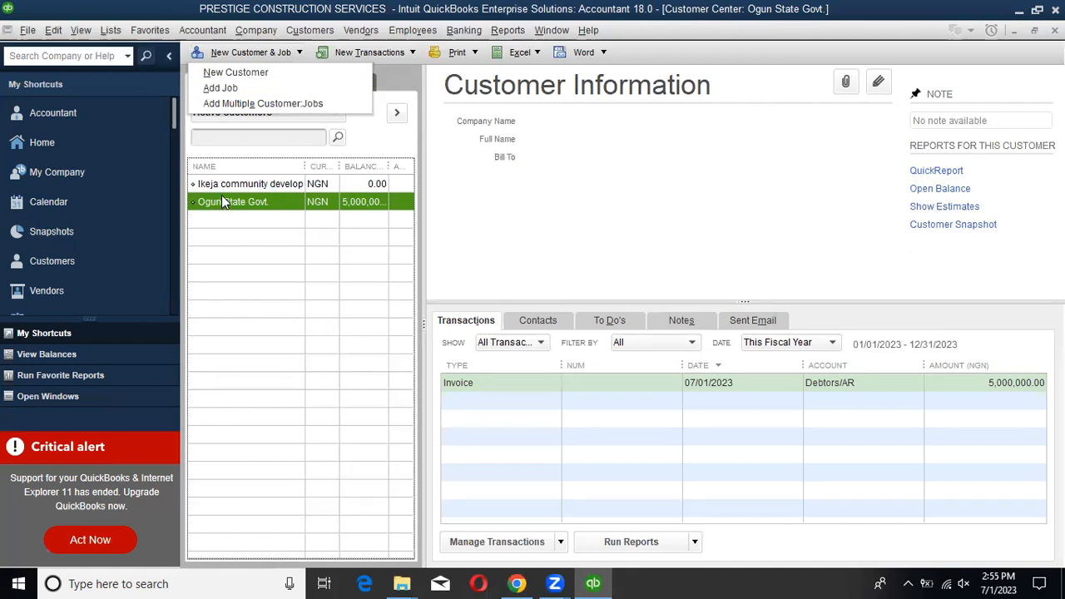
pyautogui.click(226, 89)
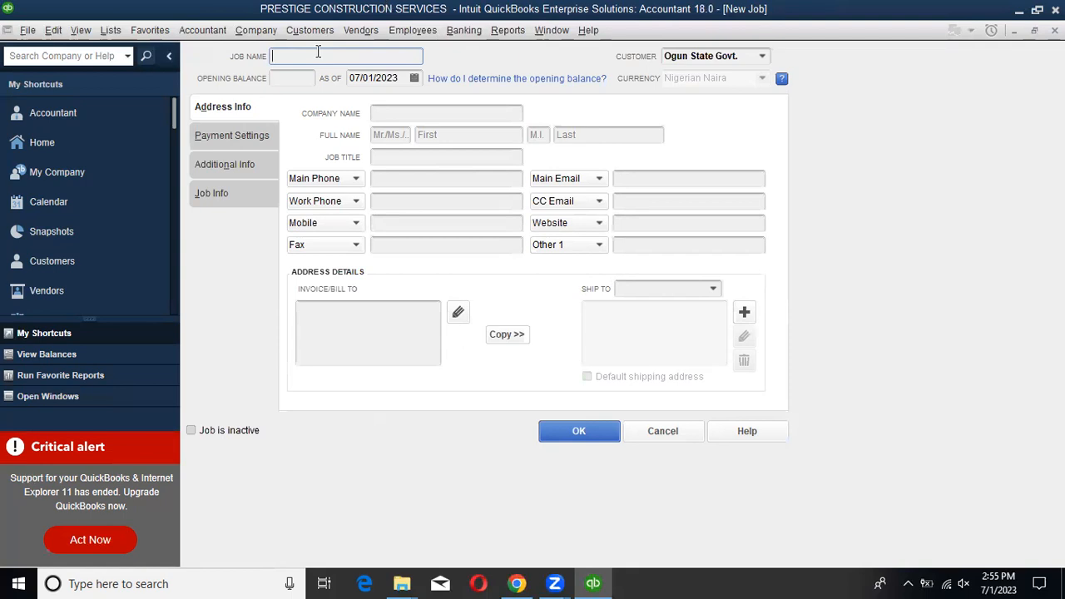
pyautogui.write('R')
pyautogui.write('oa')
pyautogui.write('d co')
pyautogui.write('st ')
pyautogui.write('A')
pyautogui.write('b')
pyautogui.write('eokut')
pyautogui.write('a')
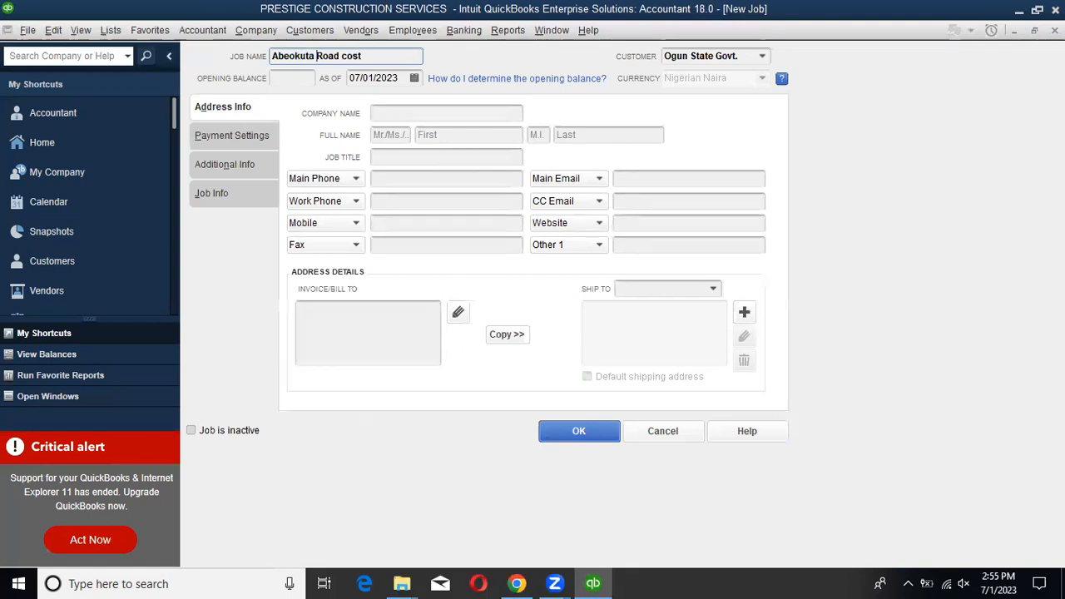
pyautogui.press('Right')
pyautogui.press('Right')
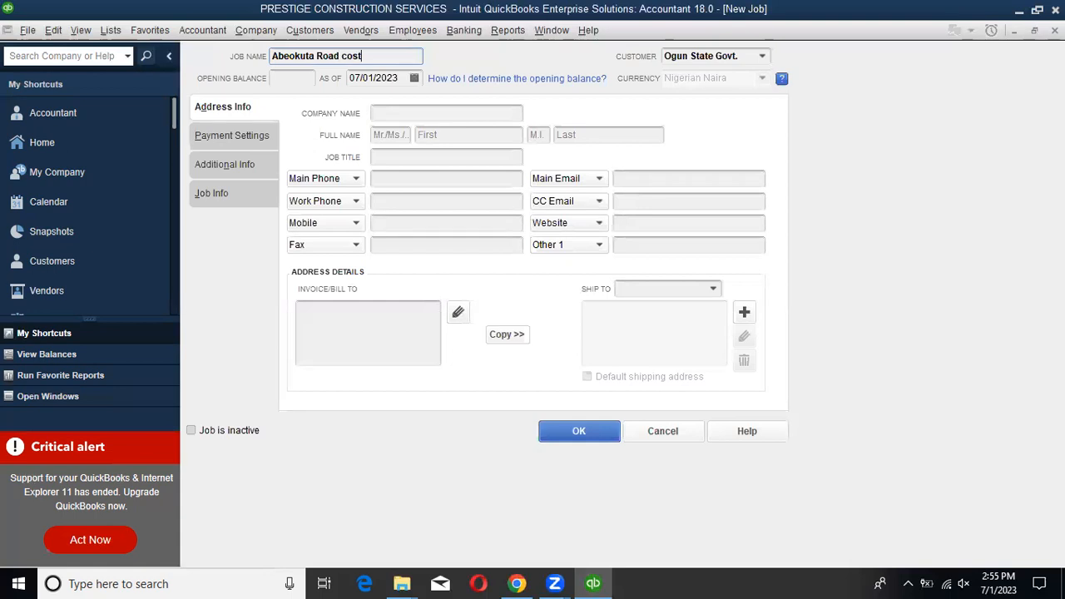
pyautogui.write('ruction')
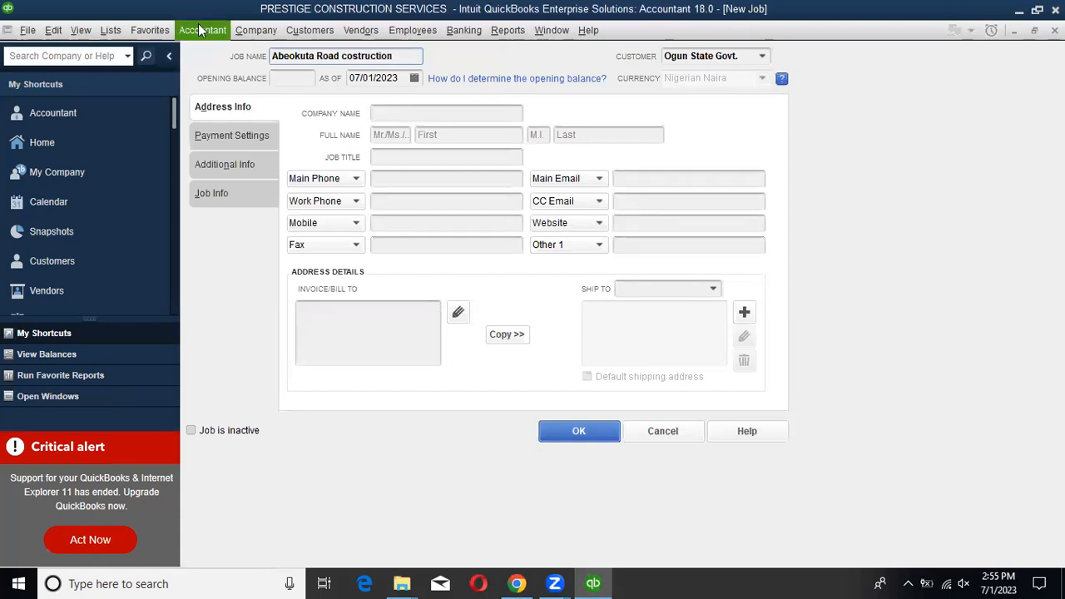
pyautogui.click(354, 57)
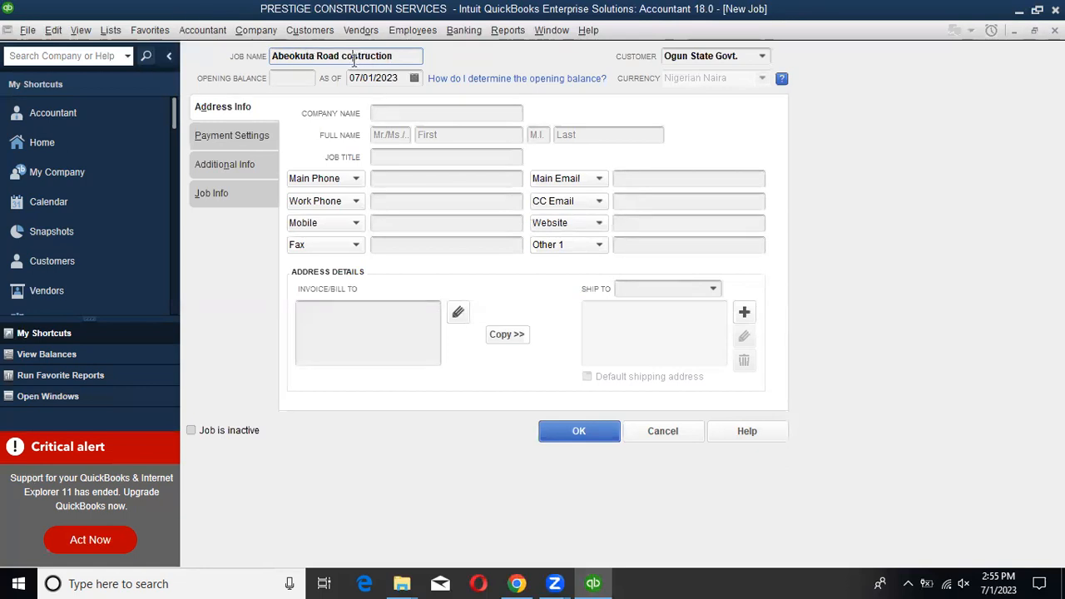
pyautogui.write('n')
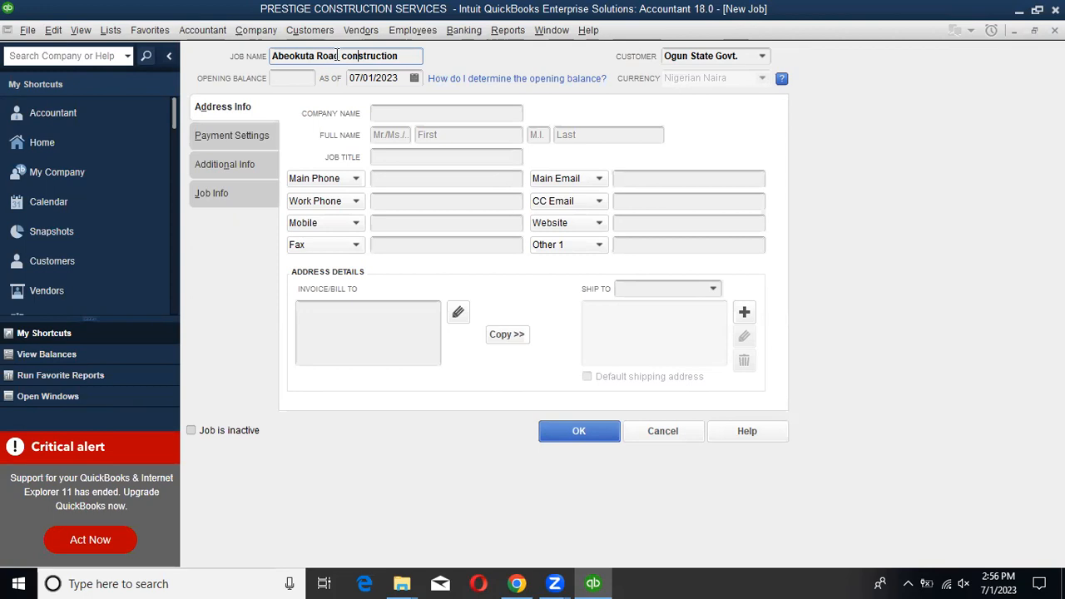
pyautogui.click(762, 56)
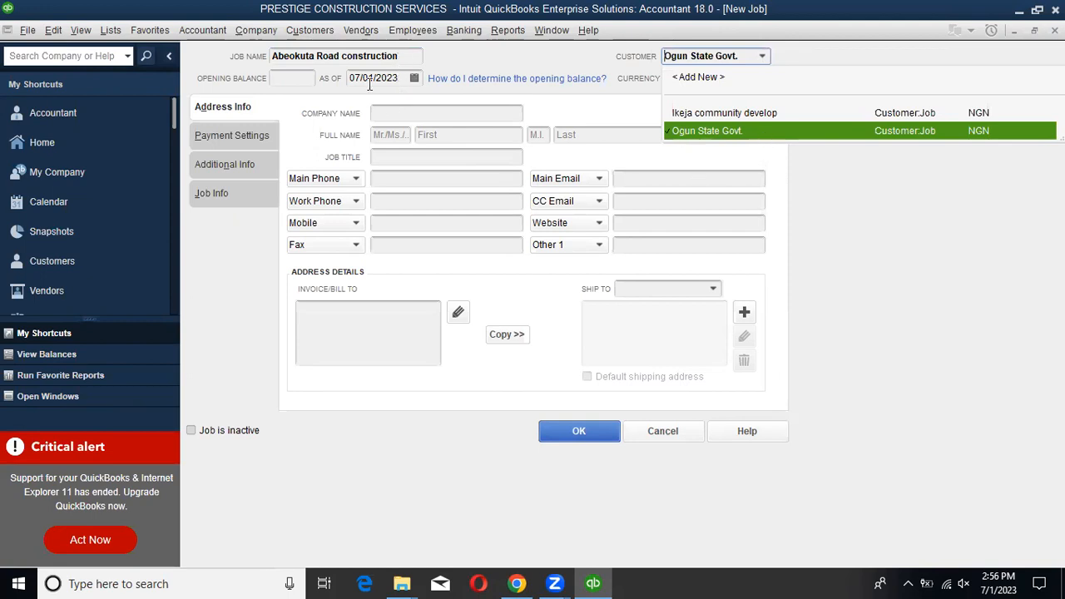
pyautogui.click(746, 133)
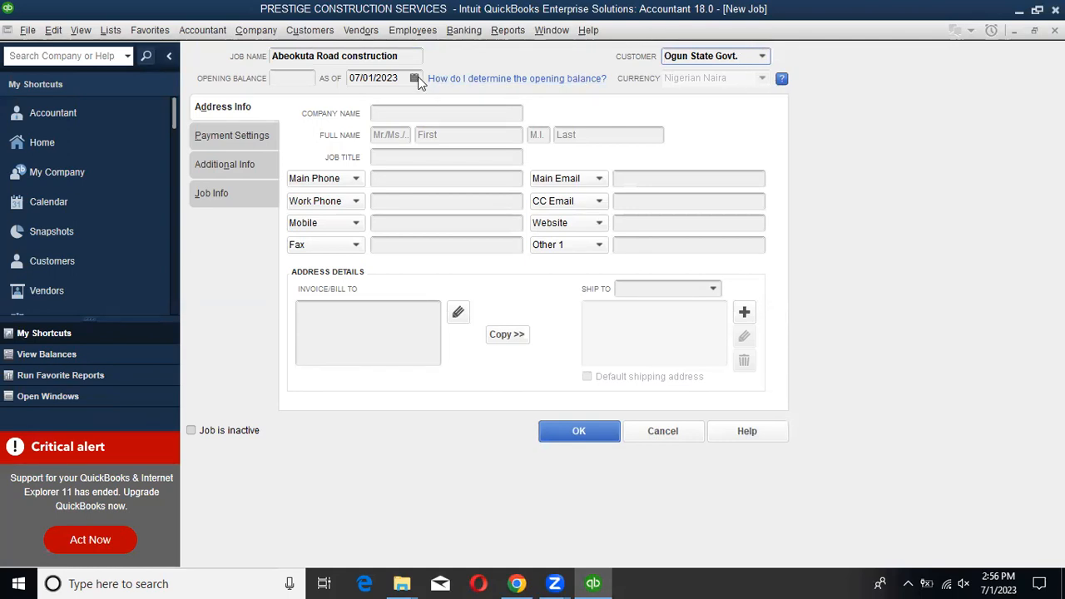
# Examine the new job's opening balance, address information and payment settings, including the credit limit.
pyautogui.click(291, 76)
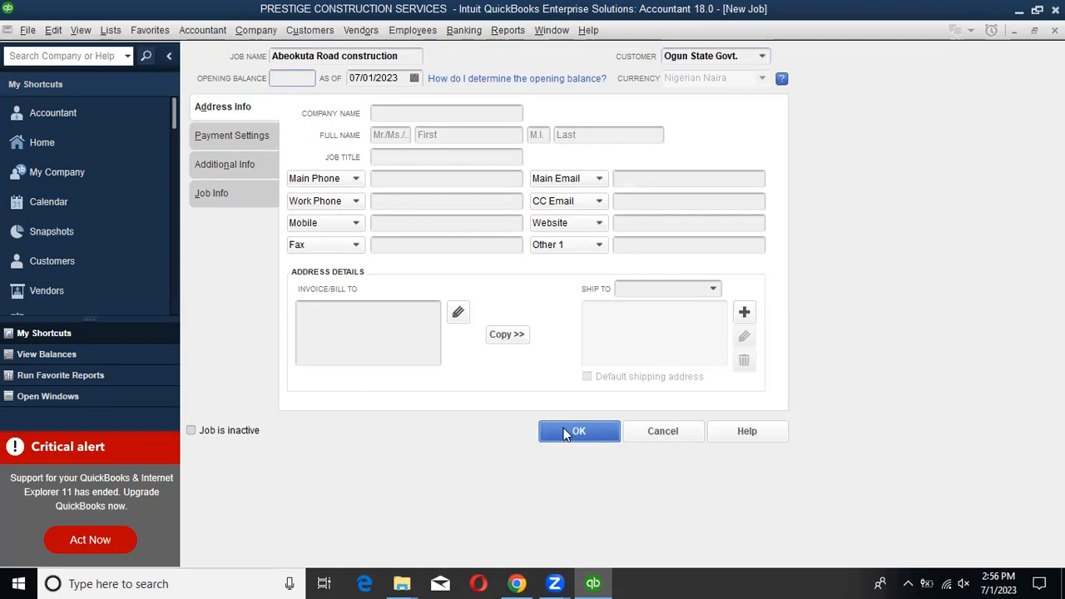
pyautogui.click(218, 196)
pyautogui.click(225, 136)
pyautogui.click(221, 109)
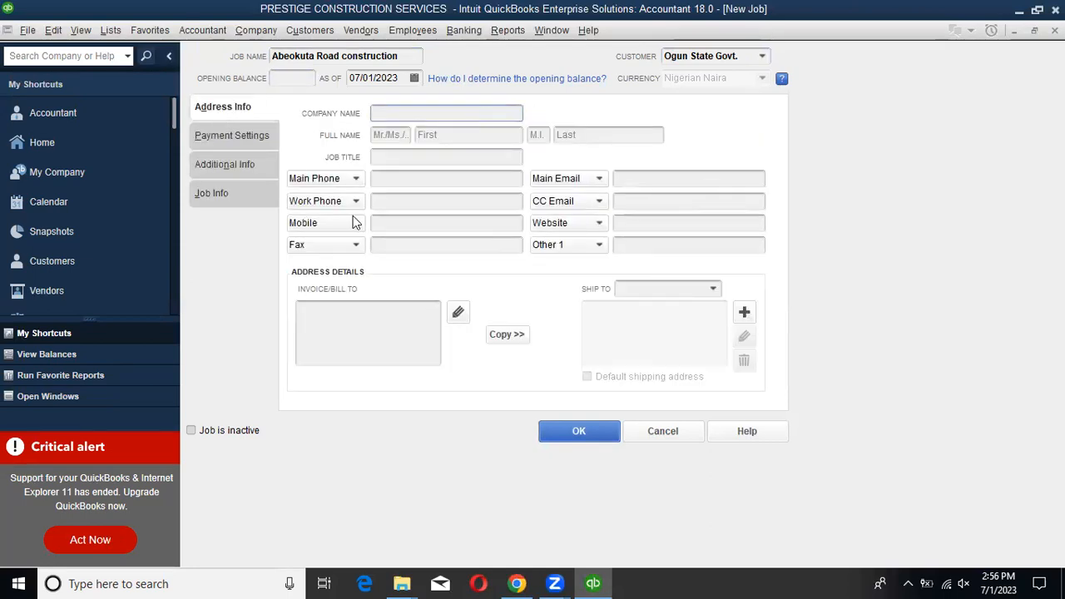
pyautogui.click(220, 135)
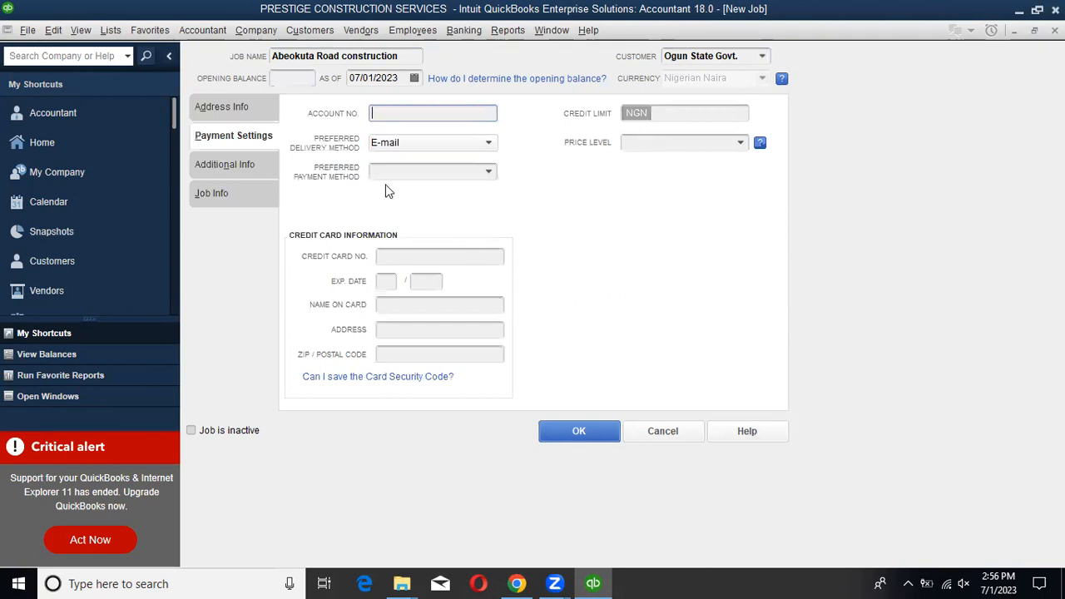
pyautogui.click(699, 111)
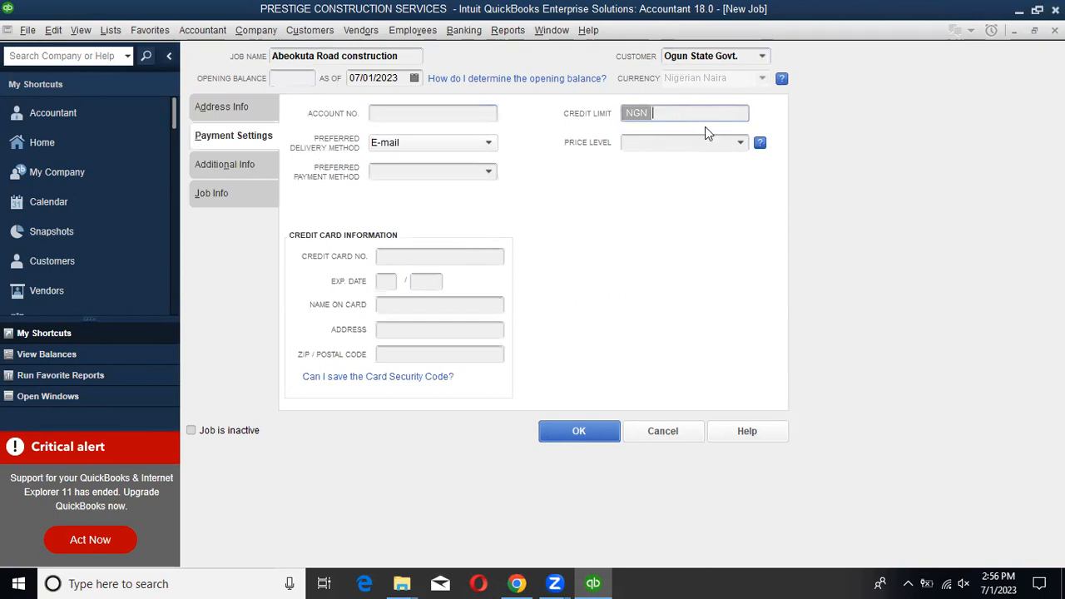
# Examine the customer types offered in the job's additional information, and open and close the form for a new customer type.
pyautogui.click(234, 167)
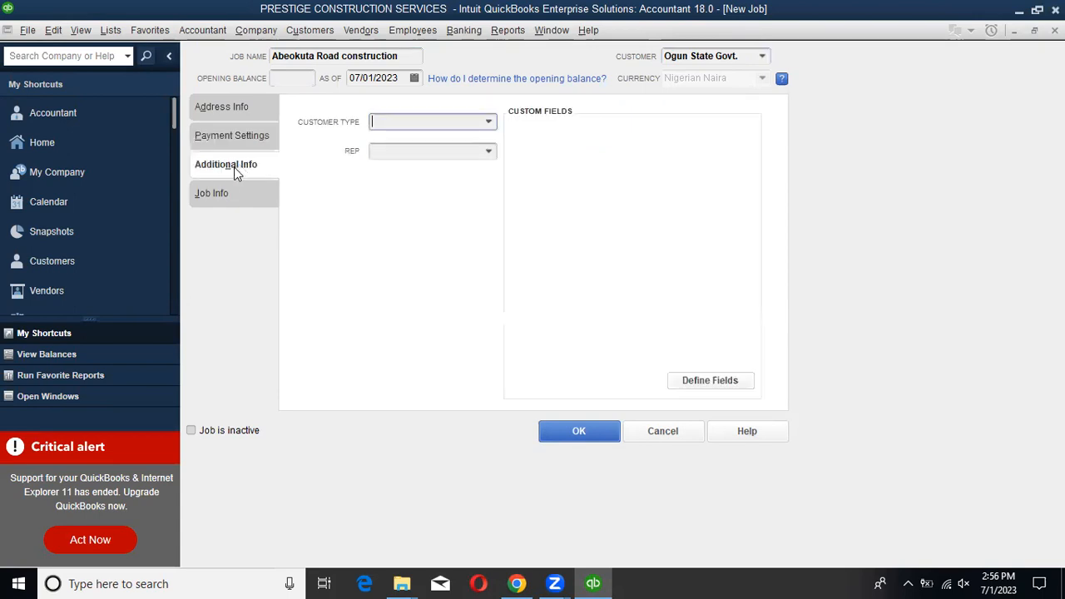
pyautogui.click(488, 123)
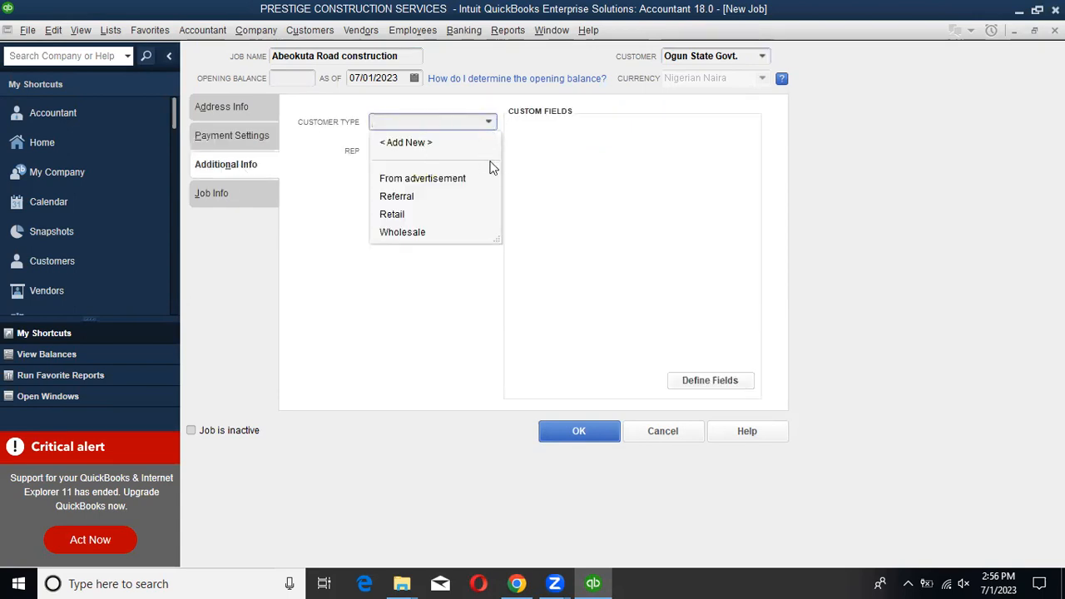
pyautogui.click(312, 234)
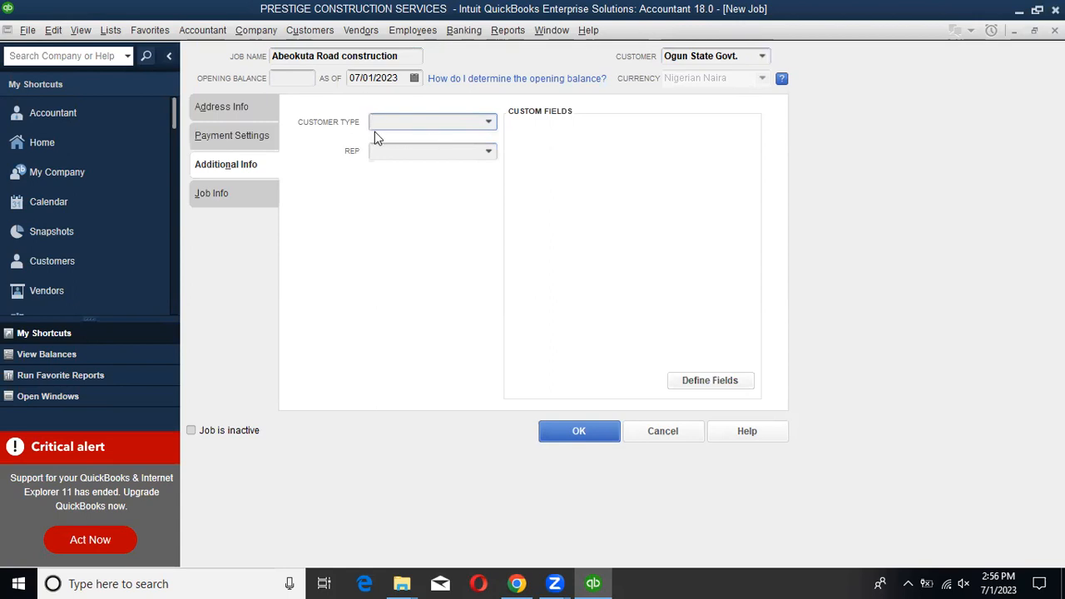
pyautogui.click(489, 121)
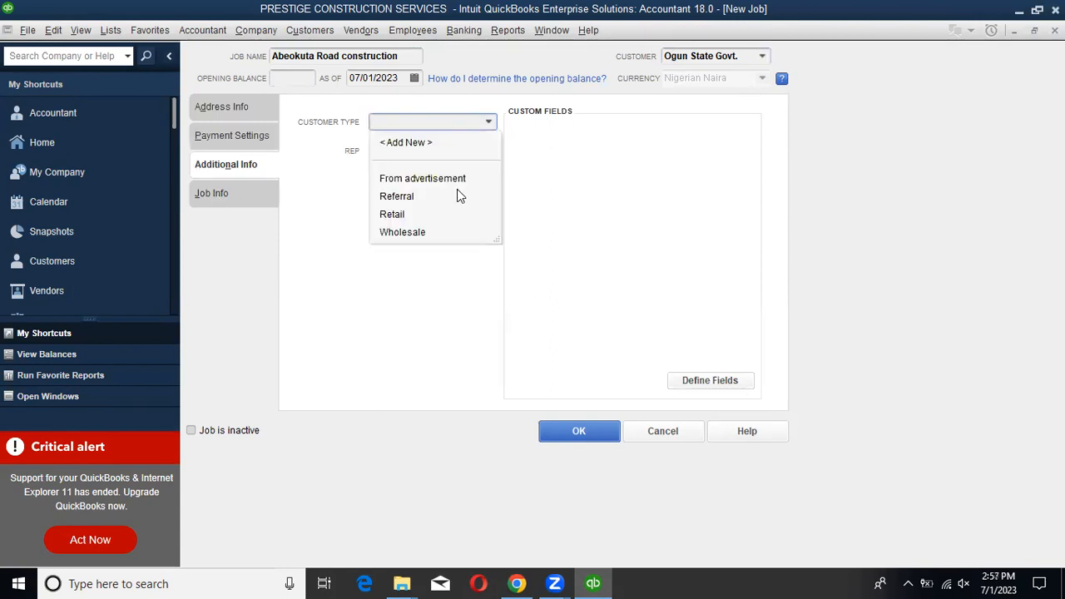
pyautogui.click(405, 147)
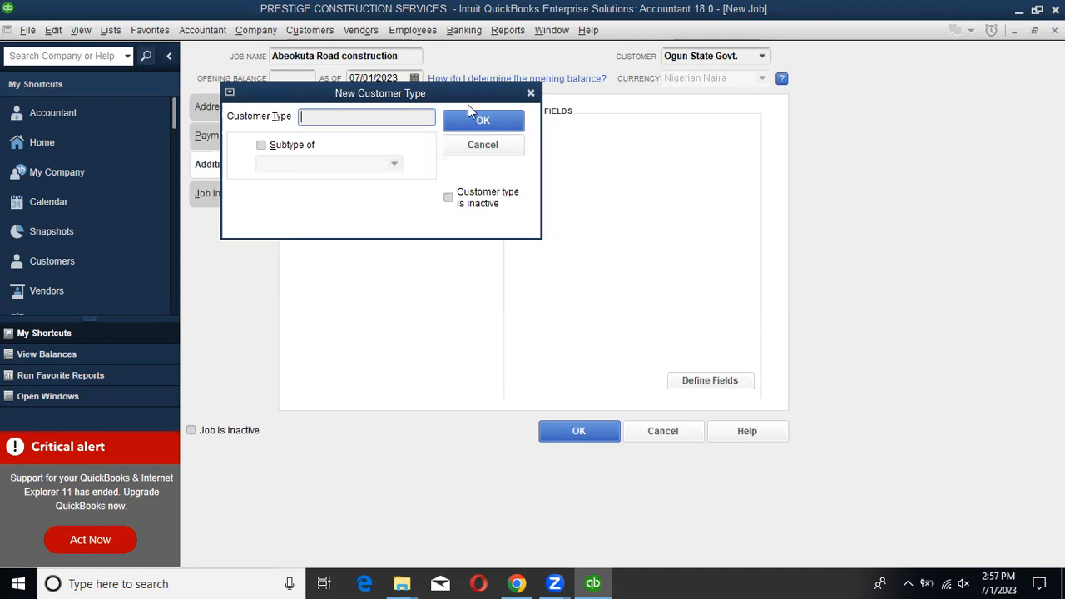
pyautogui.click(530, 93)
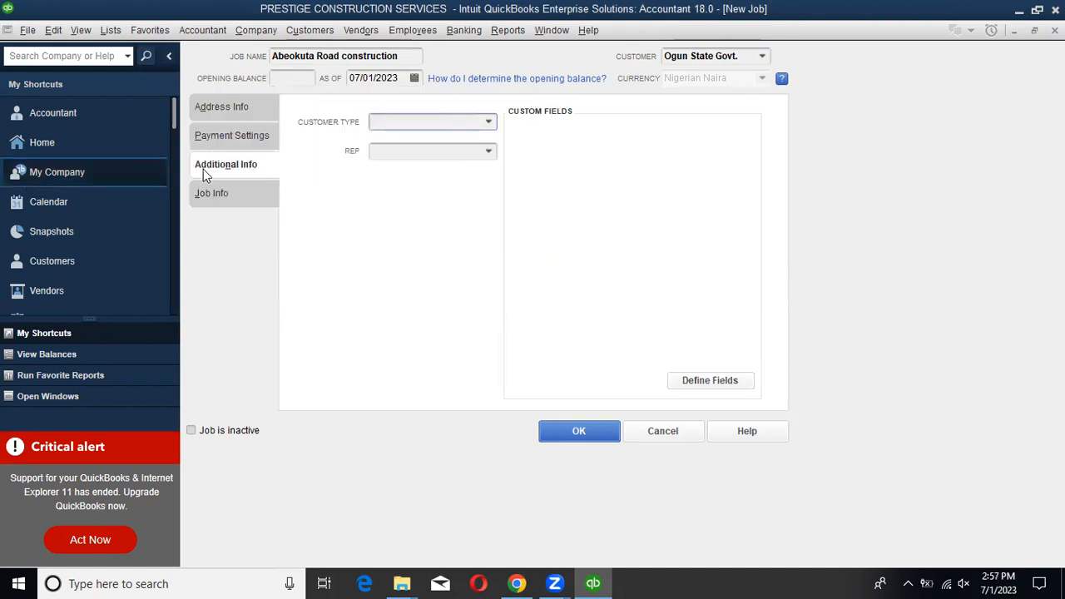
# Copy the job name Abeokuta Road construction into the job description of the new job's job information.
pyautogui.click(210, 196)
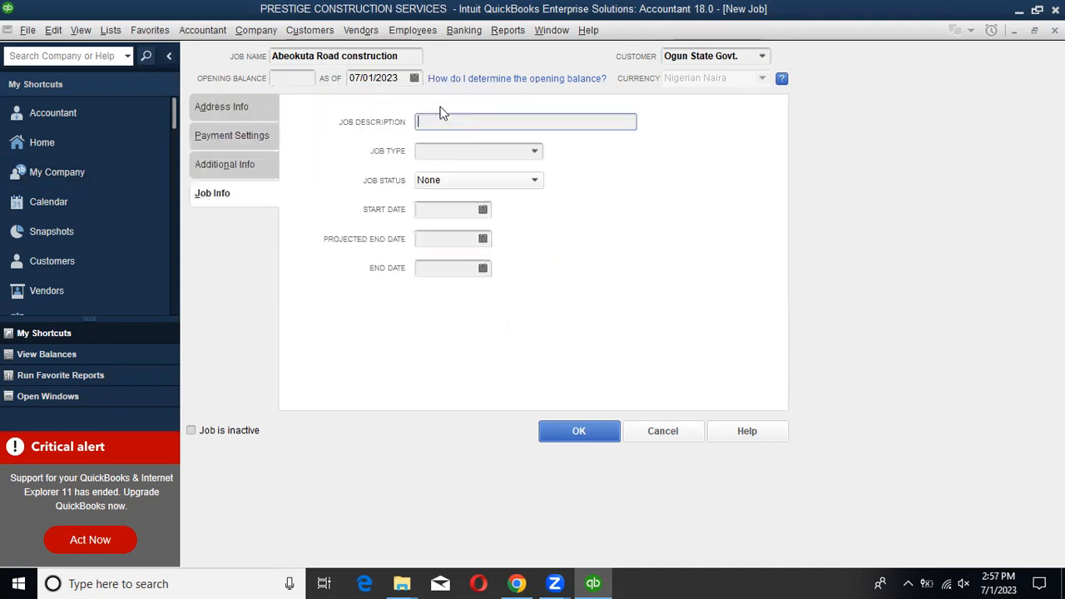
pyautogui.moveTo(399, 56); pyautogui.dragTo(260, 57)
pyautogui.rightClick(286, 56)
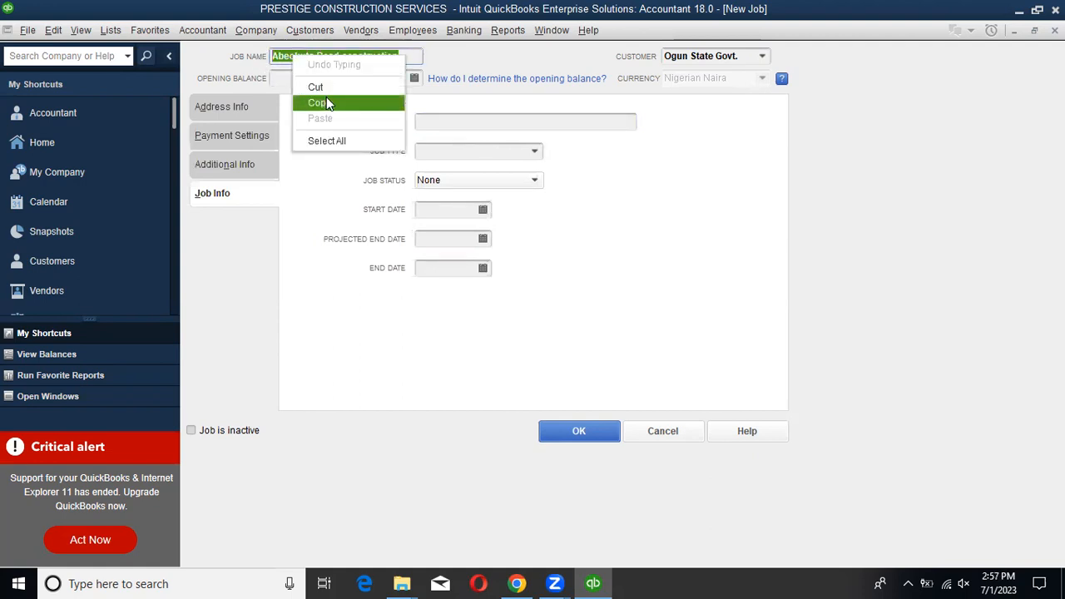
pyautogui.click(324, 98)
pyautogui.click(420, 123)
pyautogui.rightClick(418, 124)
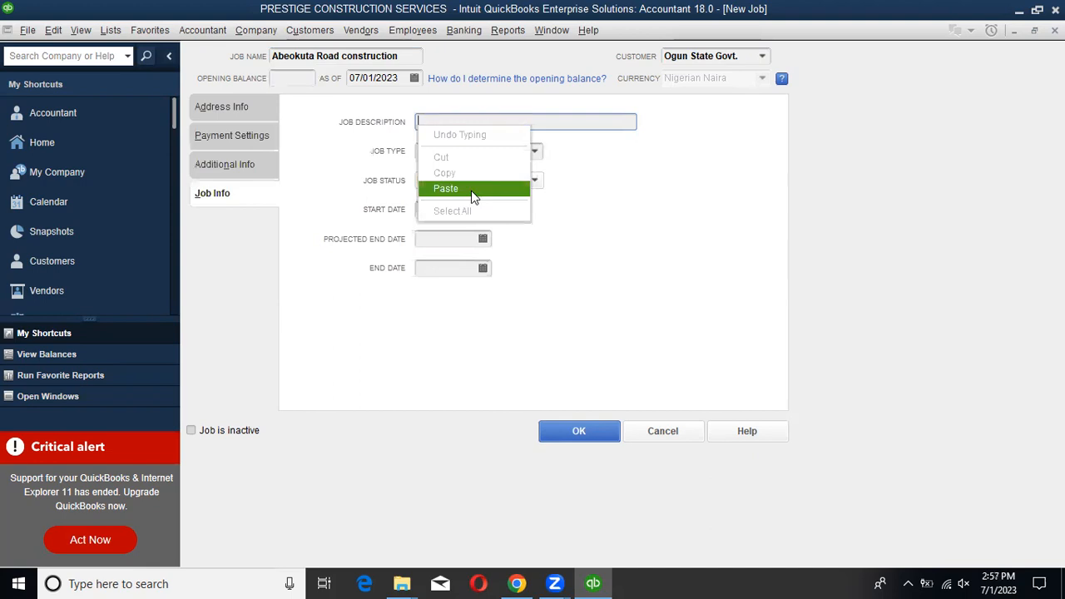
pyautogui.click(472, 194)
# Set the new job's type to Commercial and its status to Awarded.
pyautogui.click(533, 151)
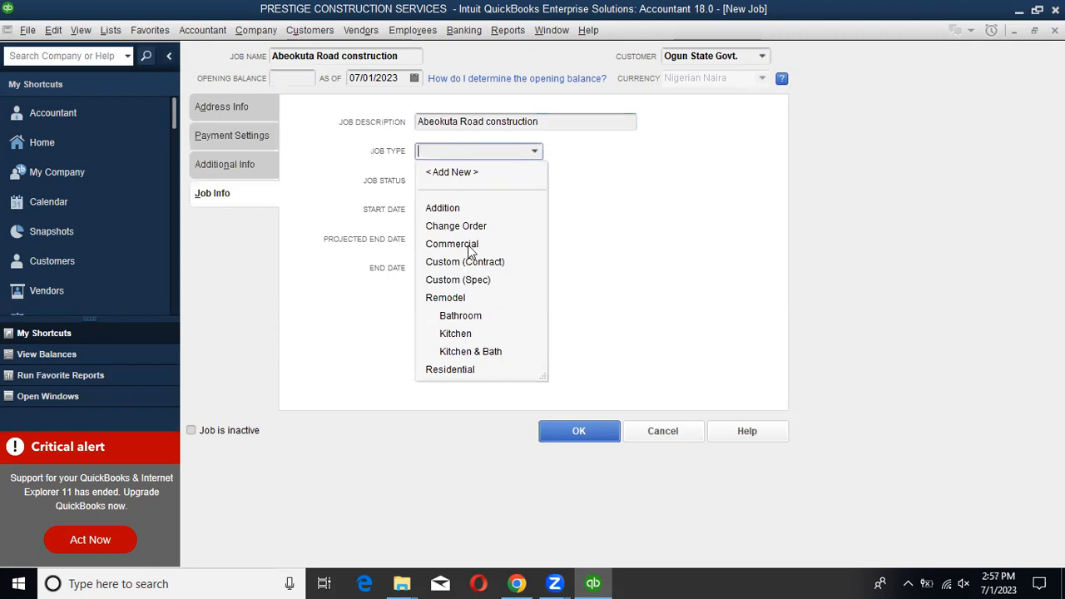
pyautogui.click(471, 245)
pyautogui.click(533, 180)
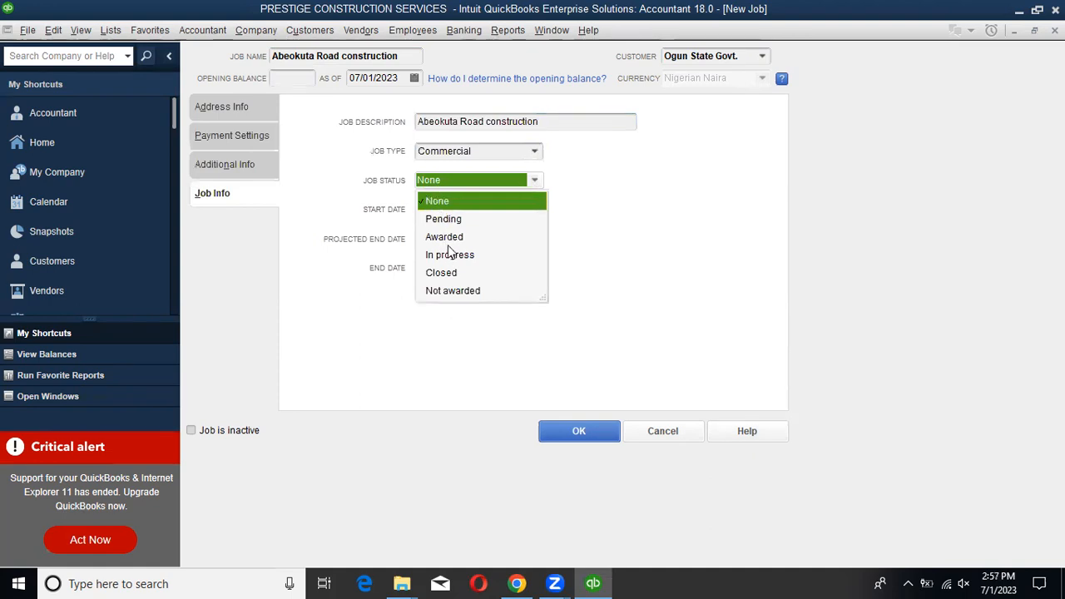
pyautogui.click(444, 237)
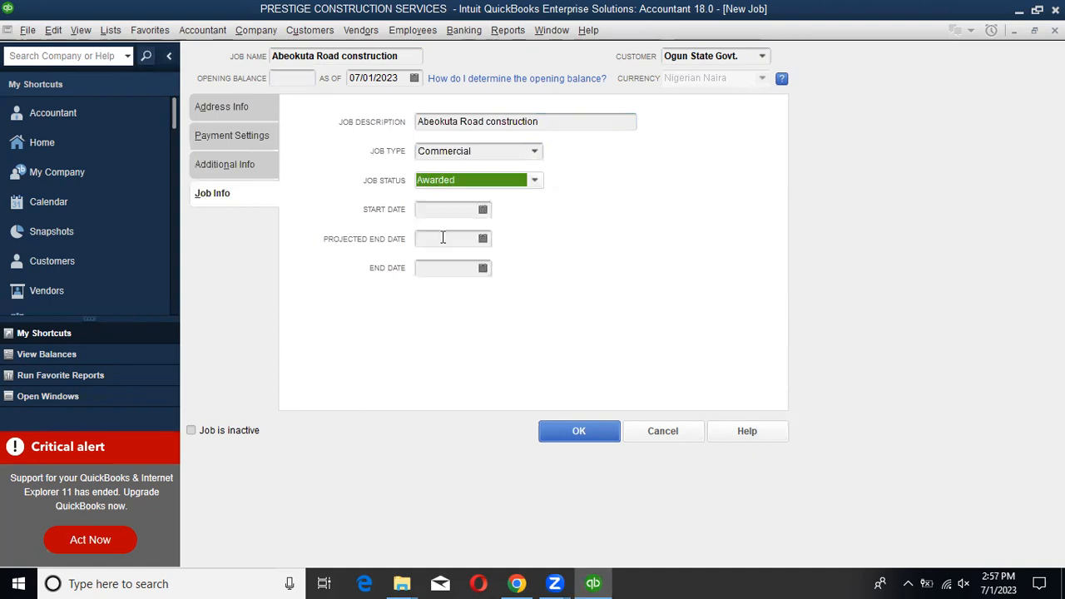
# Set the job's start date to 07/12/2023 and its projected end date to 11/15/2023.
pyautogui.click(483, 209)
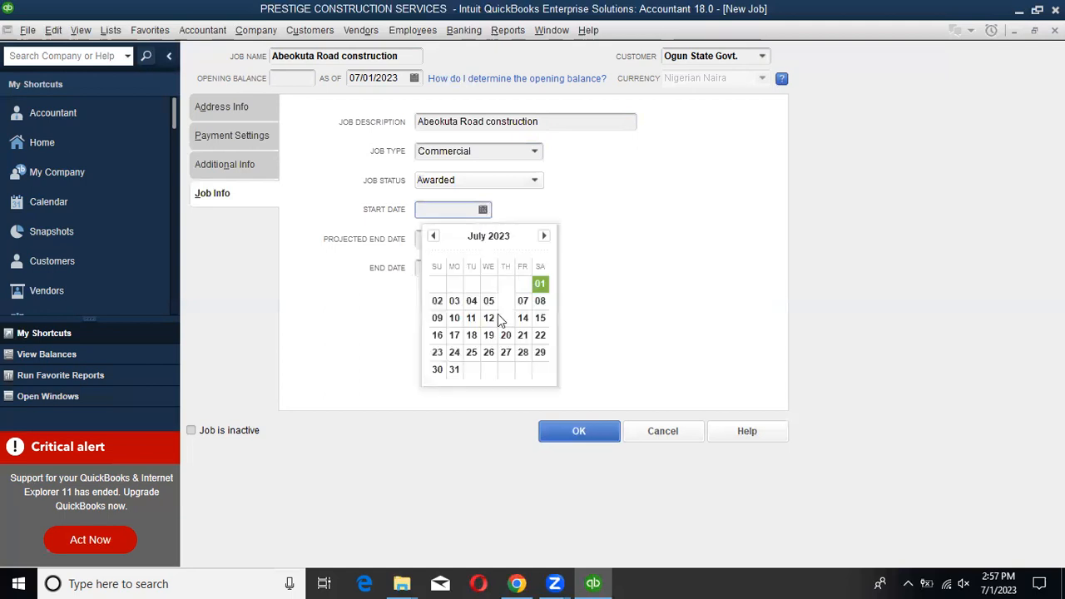
pyautogui.click(489, 321)
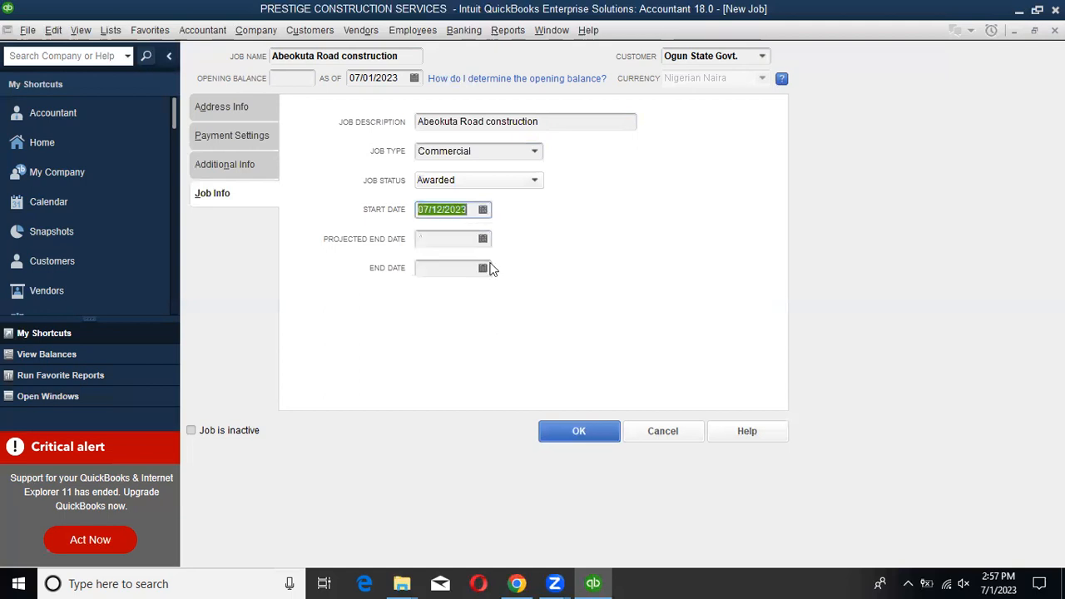
pyautogui.click(483, 239)
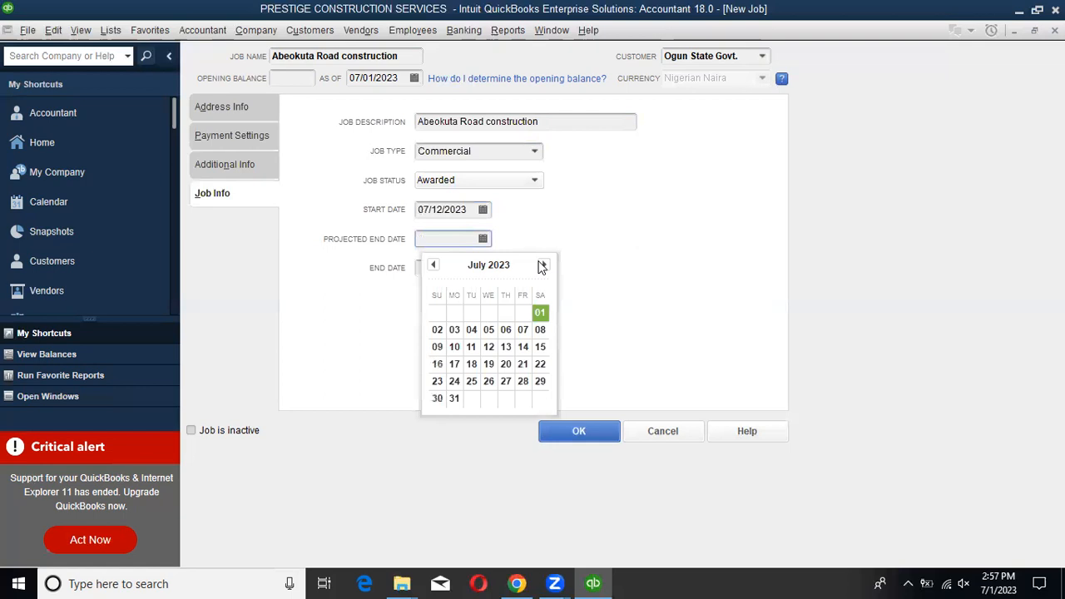
pyautogui.click(543, 265)
pyautogui.click(543, 264)
pyautogui.click(544, 265)
pyautogui.click(543, 265)
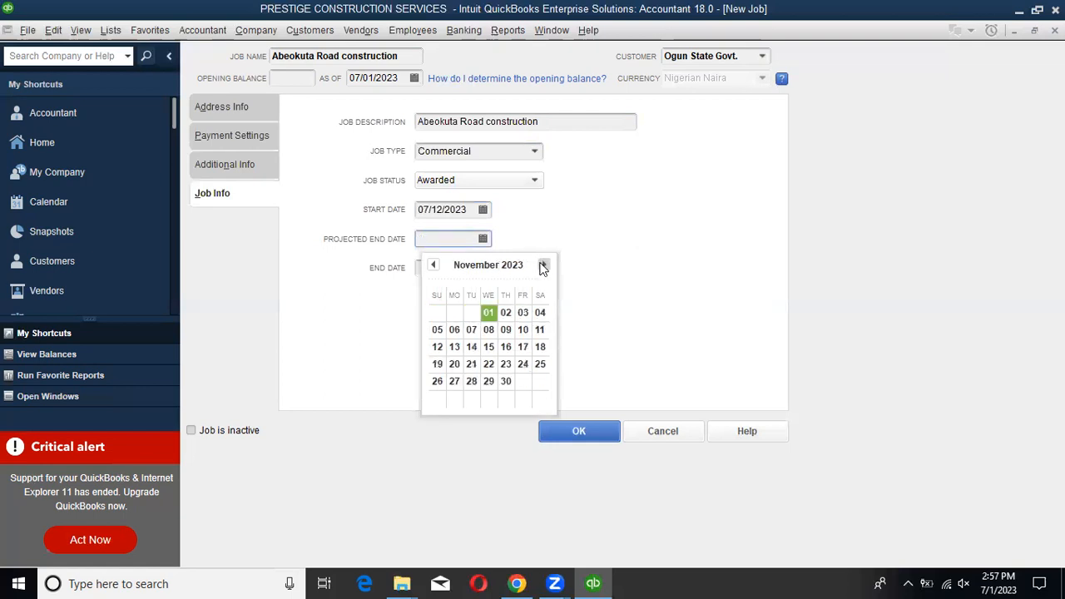
pyautogui.click(488, 346)
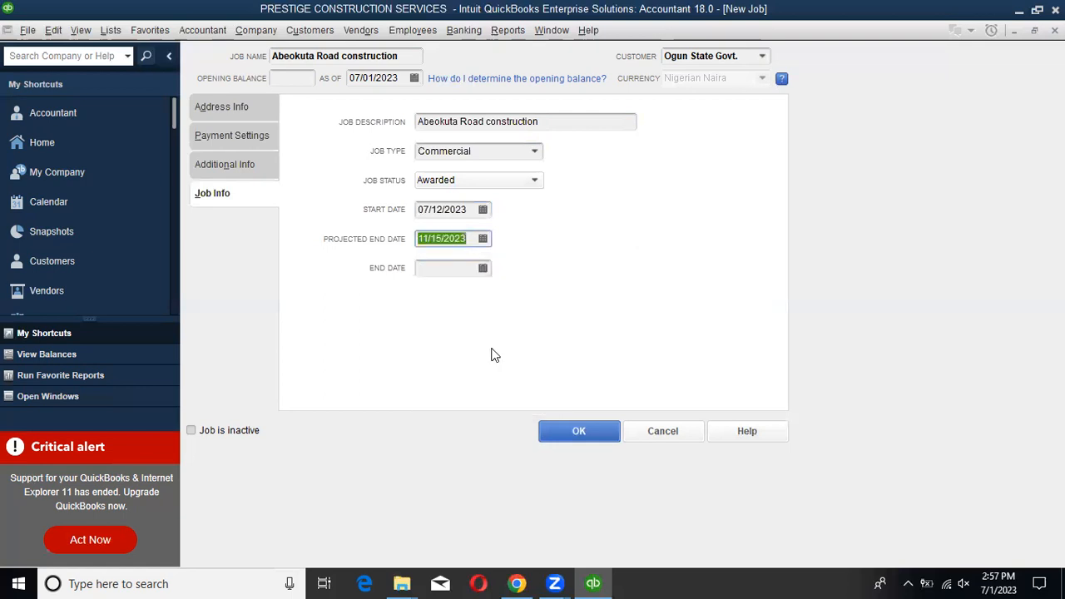
# Set the job's end date to 08/01/2023.
pyautogui.click(482, 268)
pyautogui.click(544, 294)
pyautogui.click(544, 294)
pyautogui.click(543, 295)
pyautogui.click(543, 294)
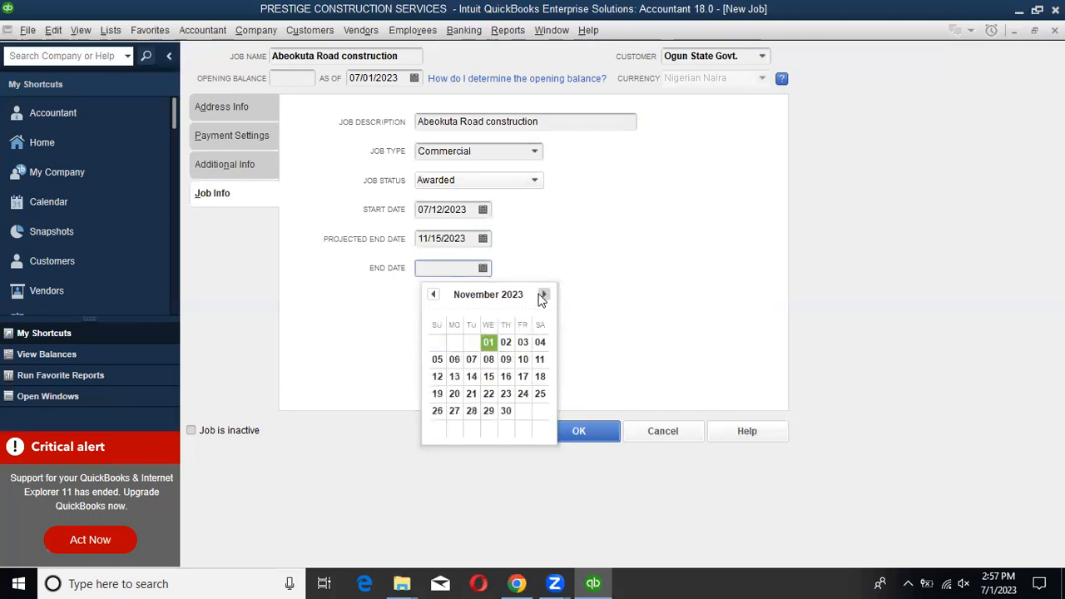
pyautogui.click(433, 294)
pyautogui.click(433, 294)
pyautogui.click(432, 294)
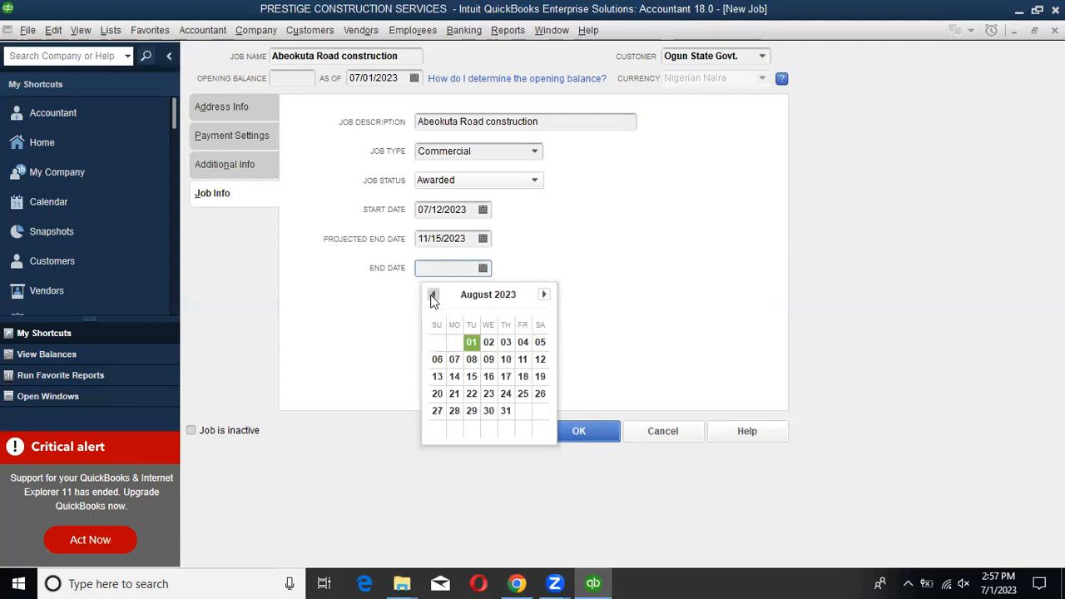
pyautogui.click(473, 345)
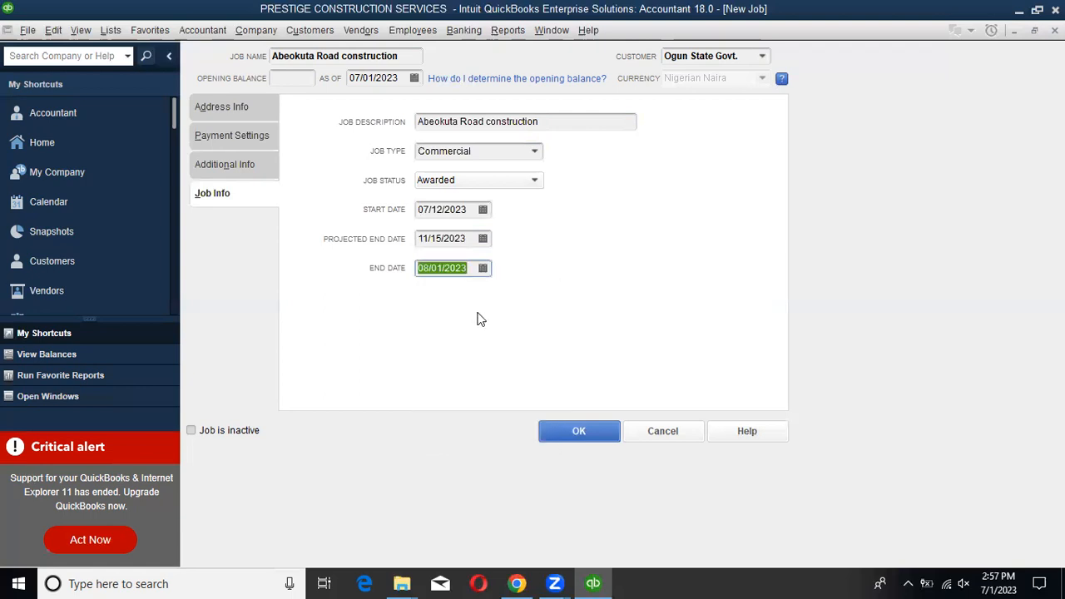
# Change the job's projected end date to 08/01/2023 and save the job.
pyautogui.click(482, 239)
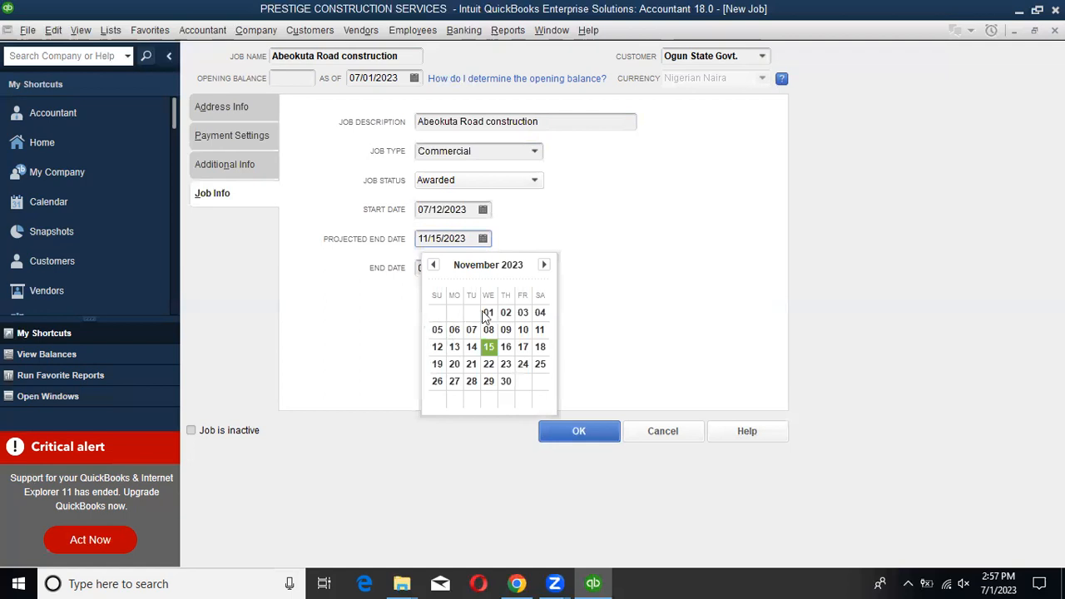
pyautogui.click(434, 266)
pyautogui.click(433, 265)
pyautogui.click(434, 266)
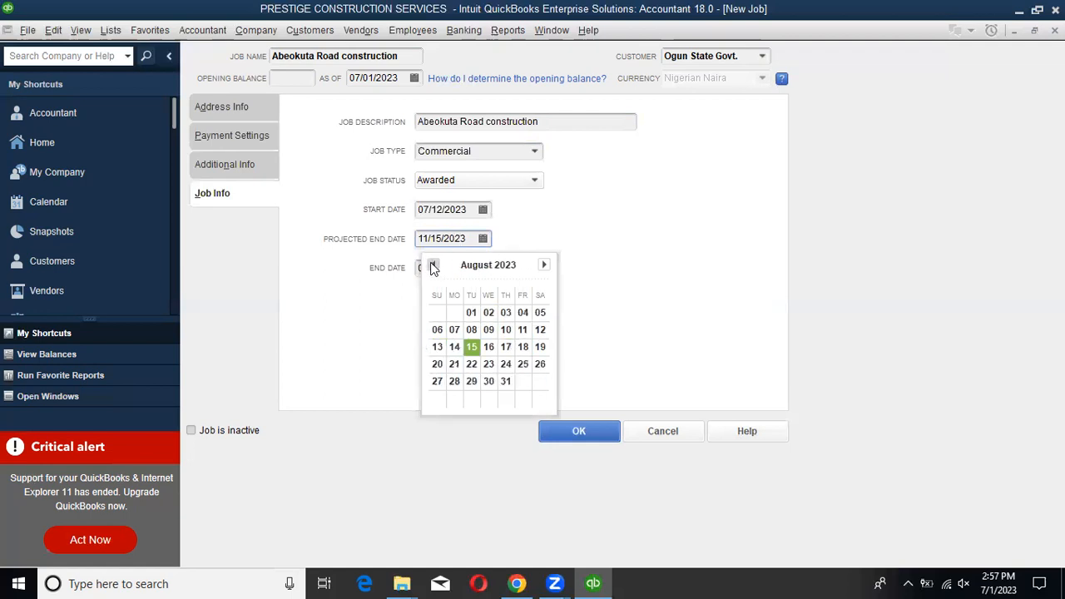
pyautogui.click(471, 311)
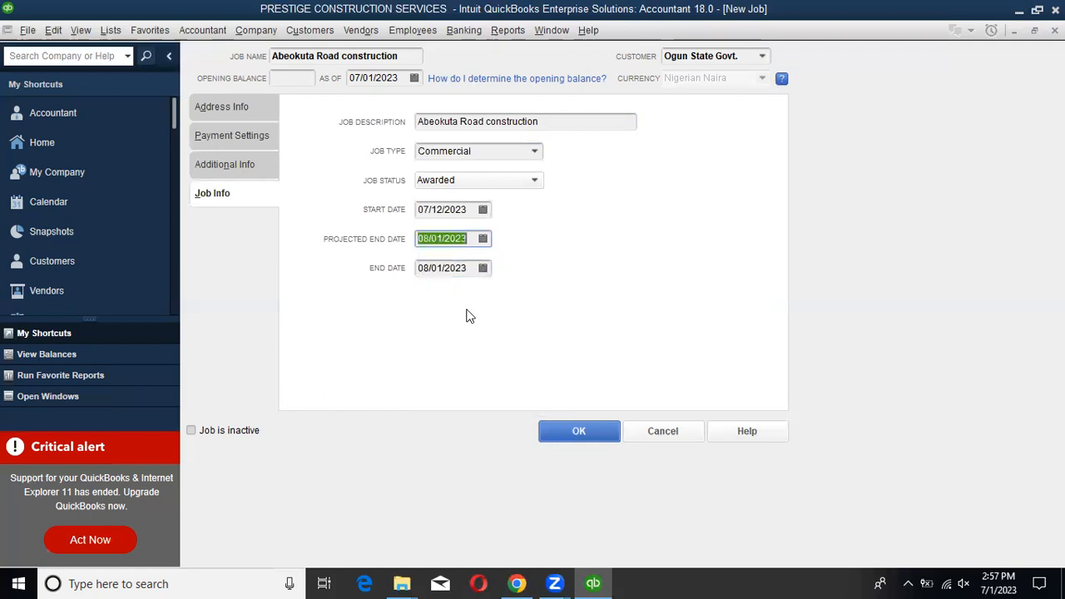
pyautogui.click(574, 429)
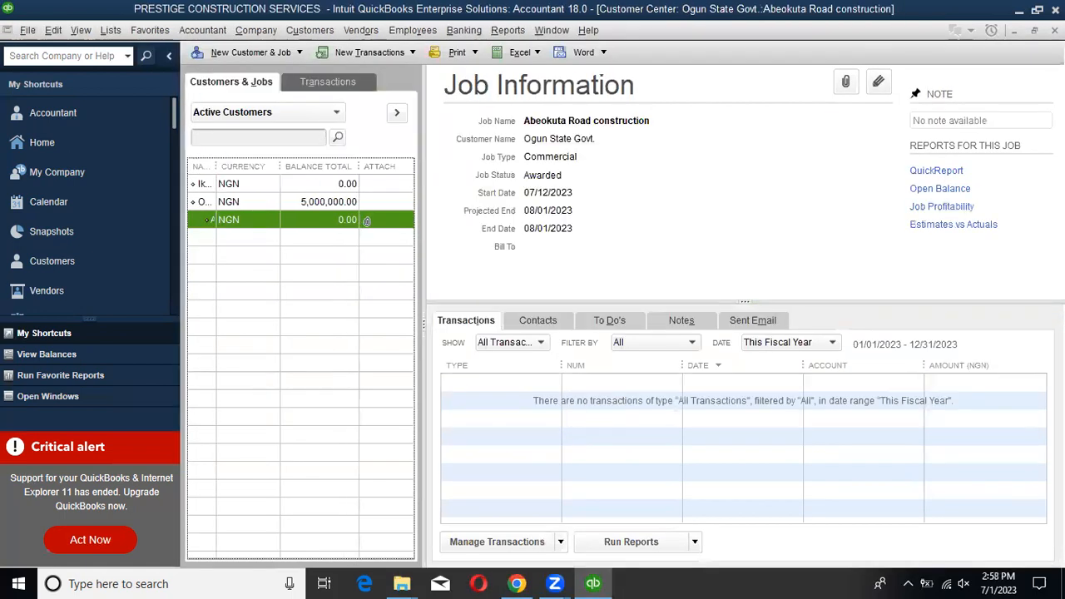
# Widen the name column of the customer list and open the Job Profitability report for Abeokuta Road construction.
pyautogui.moveTo(215, 166); pyautogui.dragTo(311, 173)
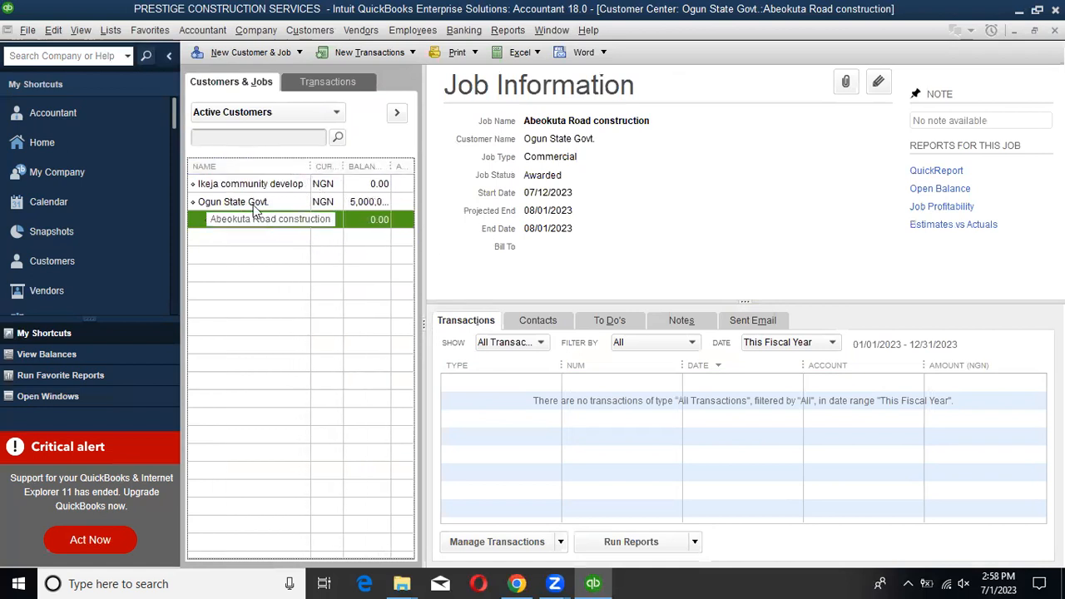
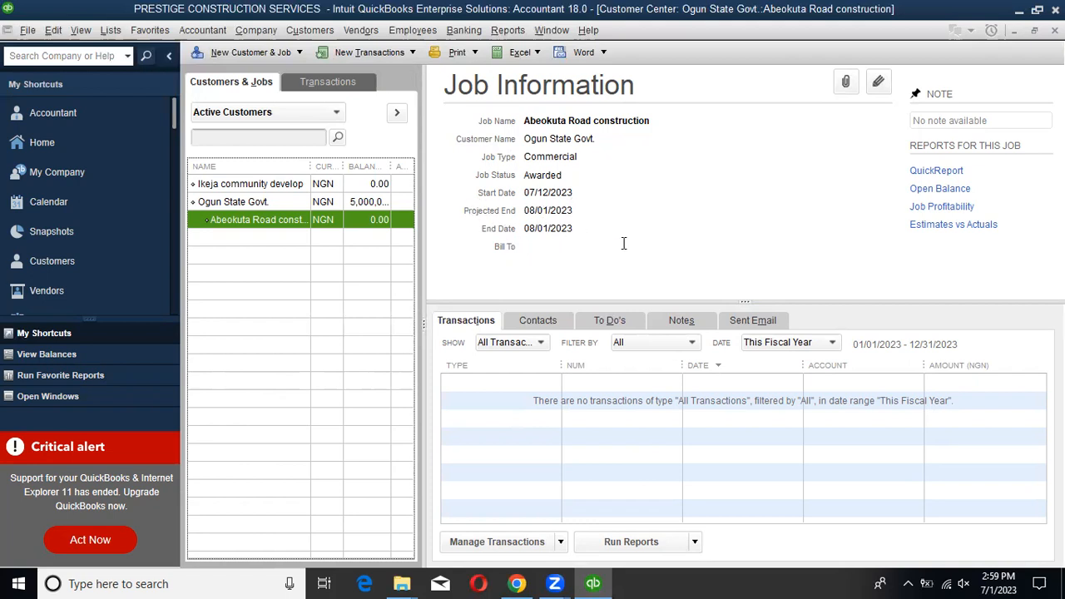
pyautogui.click(955, 209)
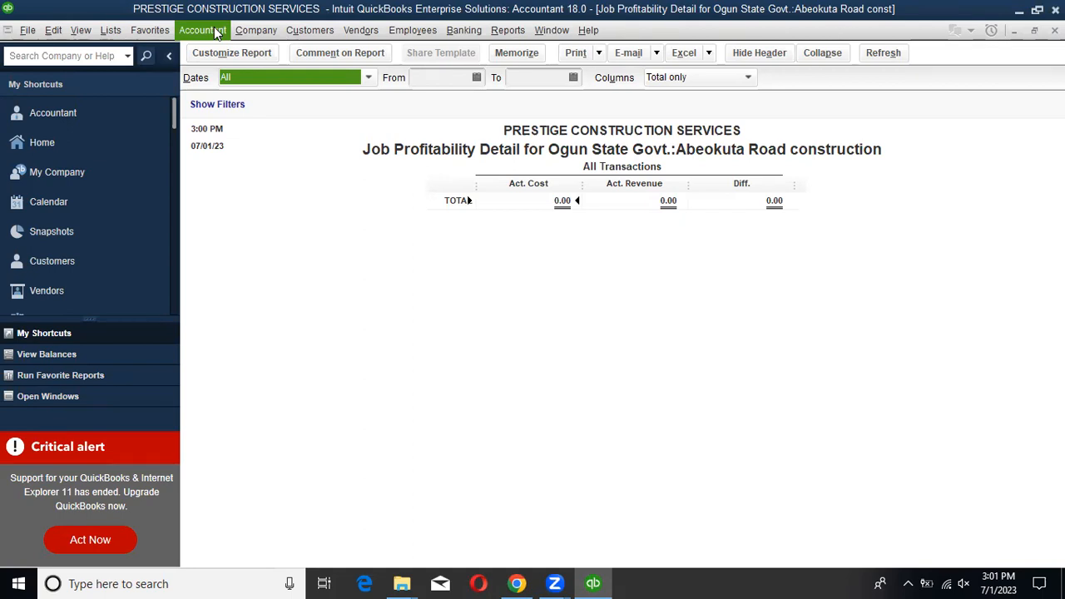
# Open the Item List and start a new item.
pyautogui.click(109, 33)
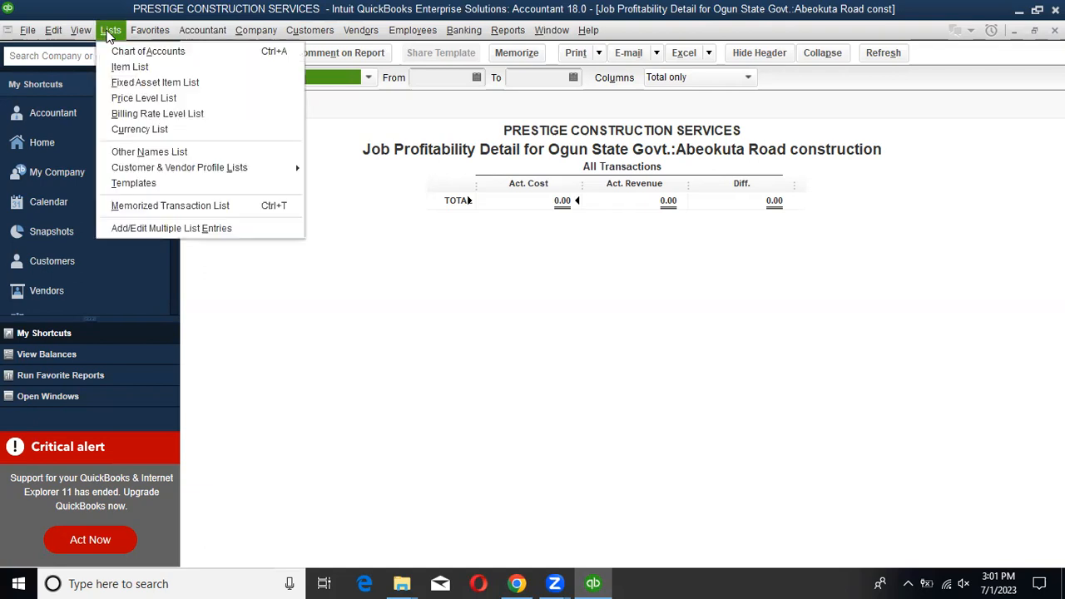
pyautogui.click(141, 63)
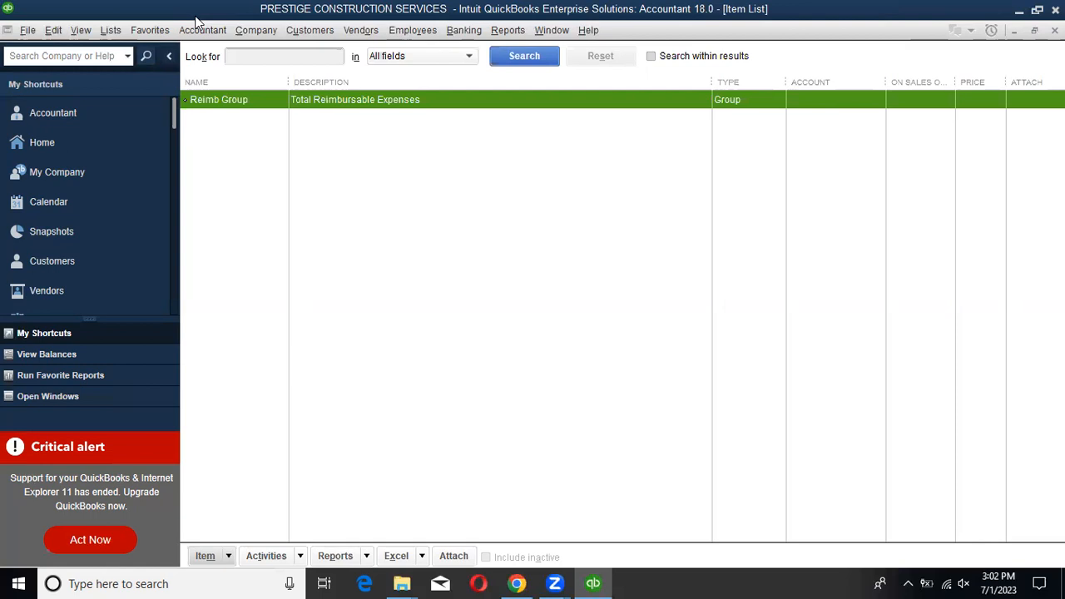
pyautogui.click(123, 35)
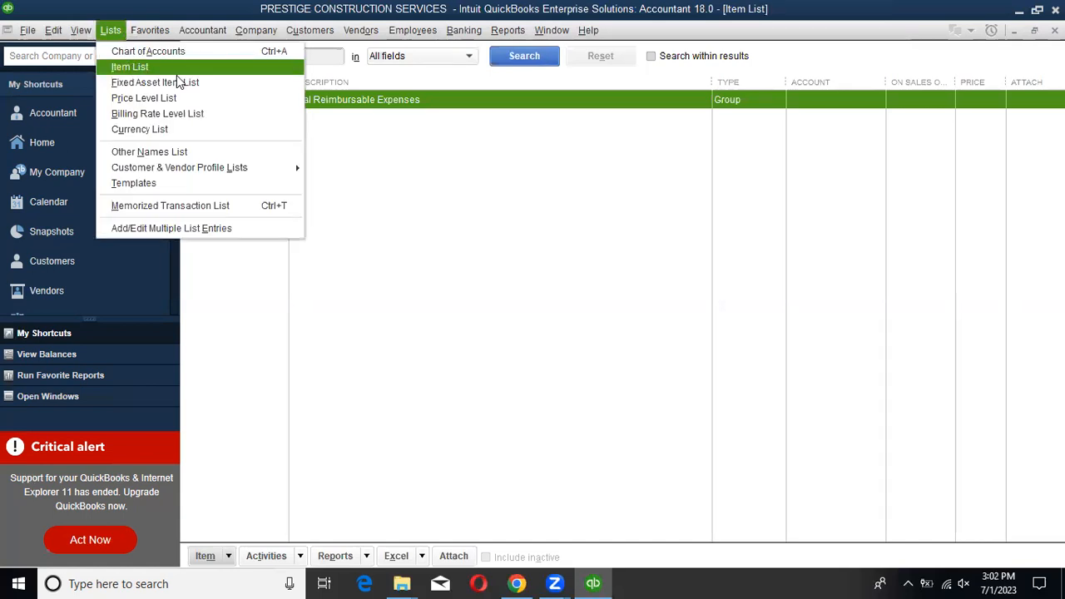
pyautogui.click(370, 328)
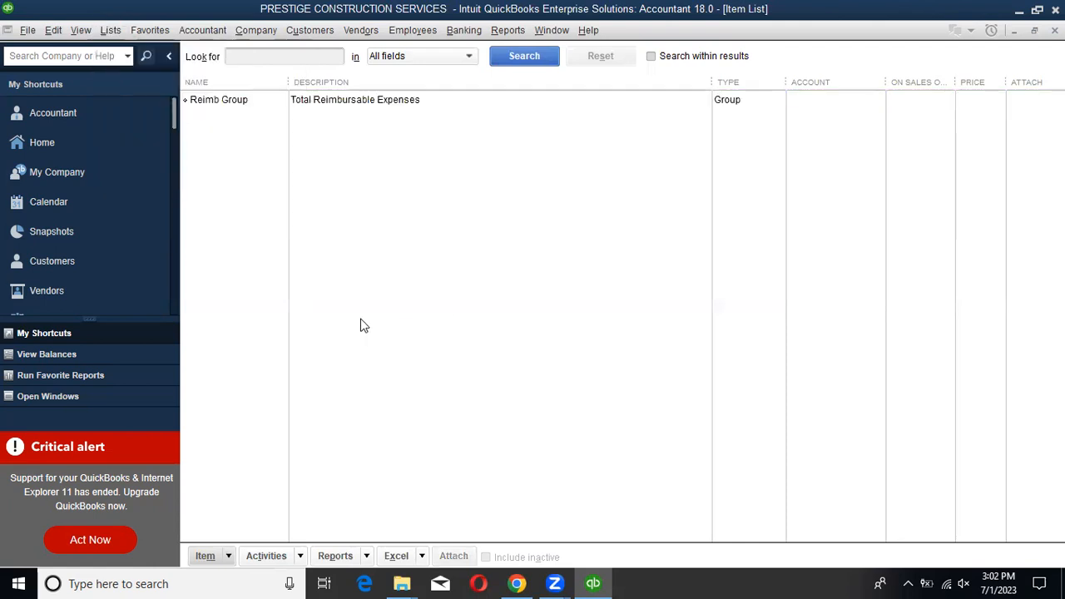
pyautogui.click(224, 561)
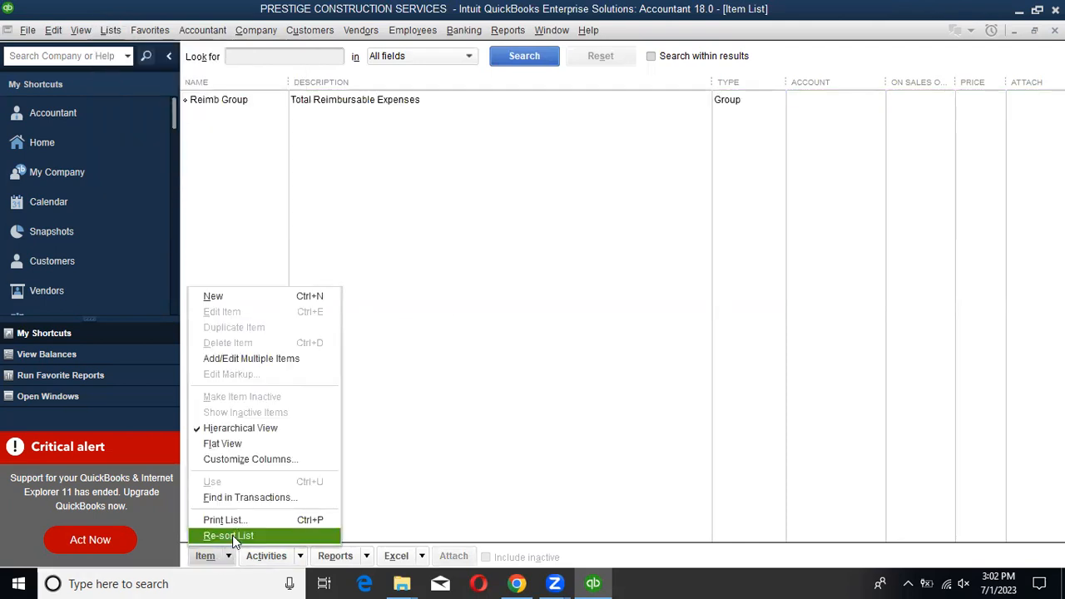
pyautogui.click(214, 298)
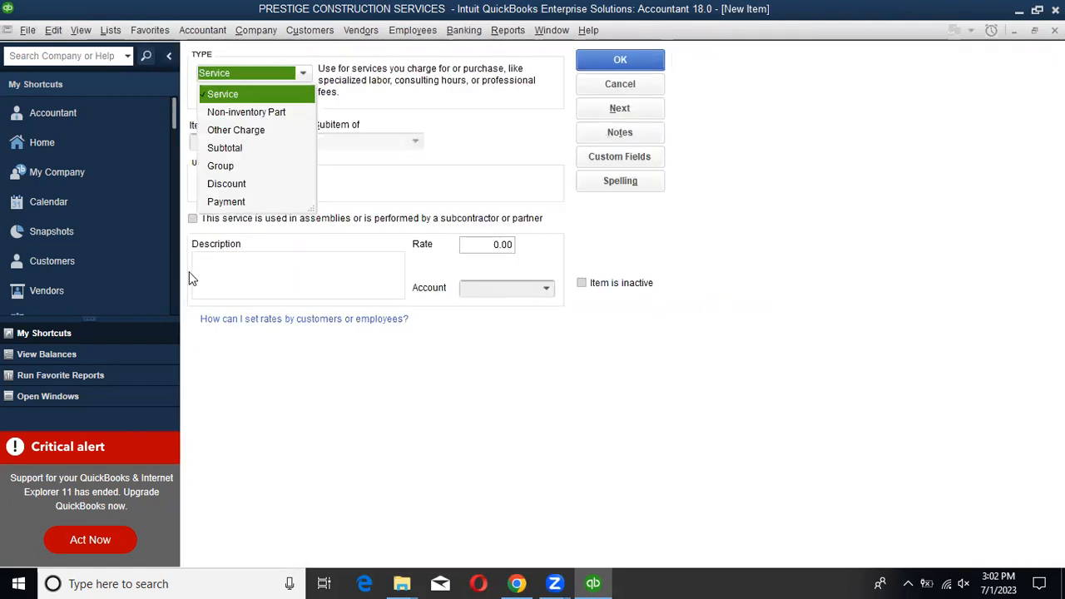